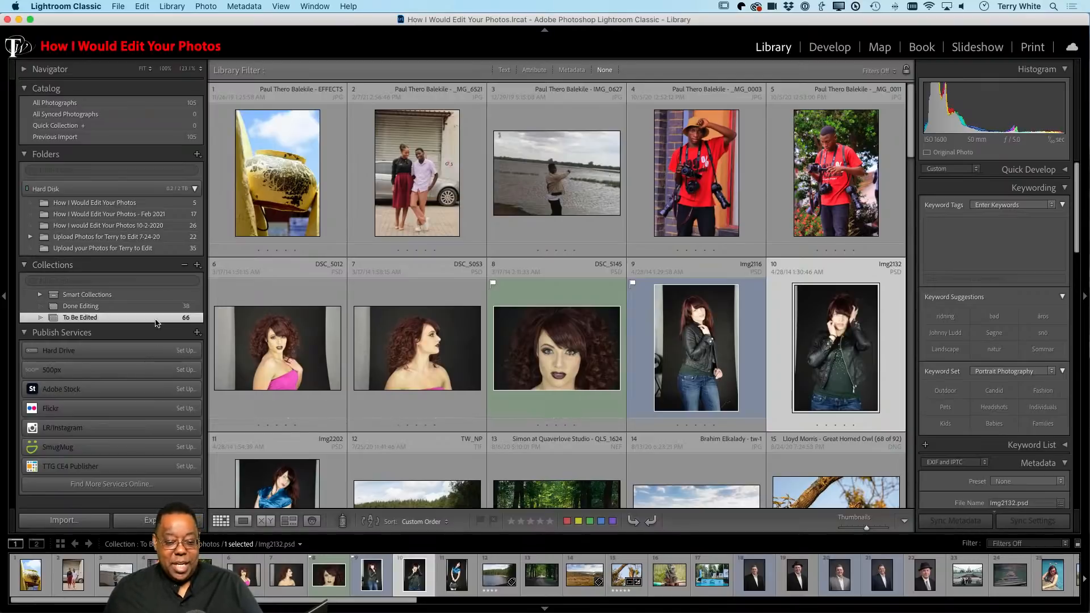
# - Browse through the photos in the Done Editing collection
pyautogui.click(97, 307)
pyautogui.scroll(-5, 470, 405)
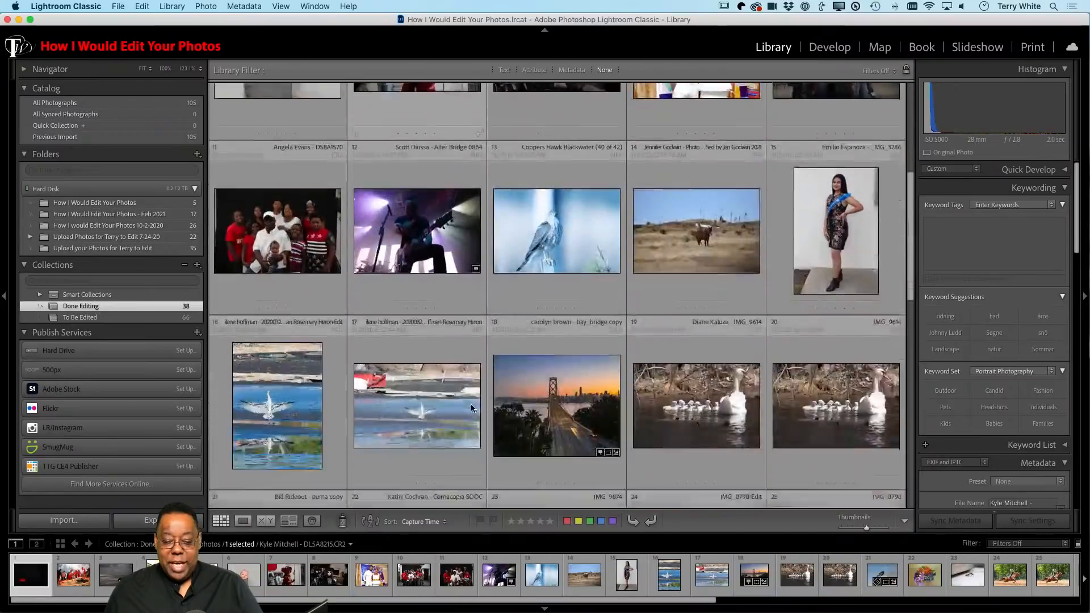
pyautogui.scroll(-10, 471, 406)
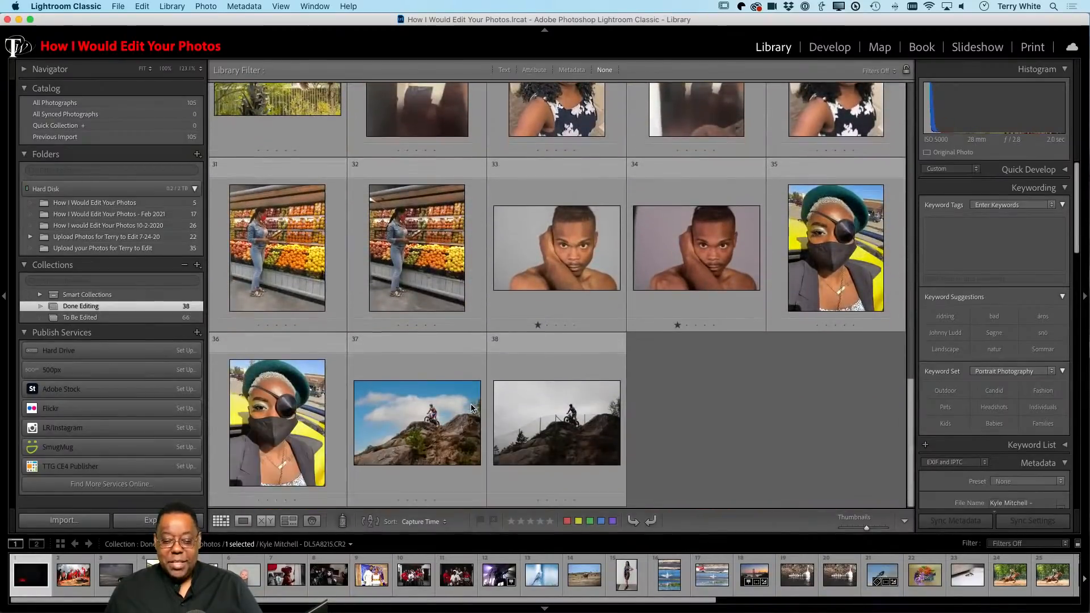
pyautogui.scroll(8, 471, 406)
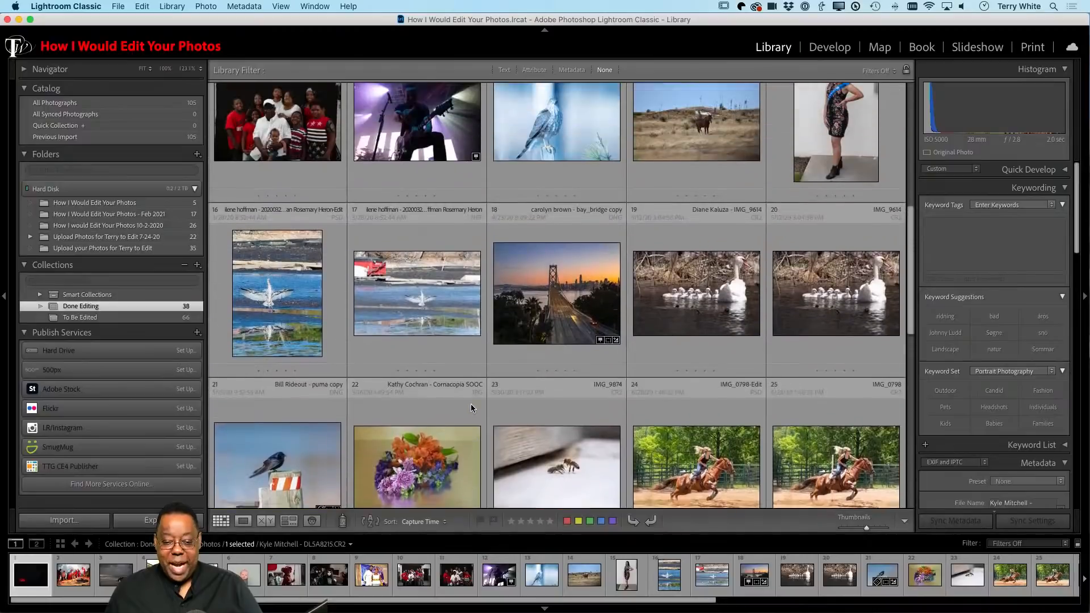
pyautogui.scroll(8, 471, 406)
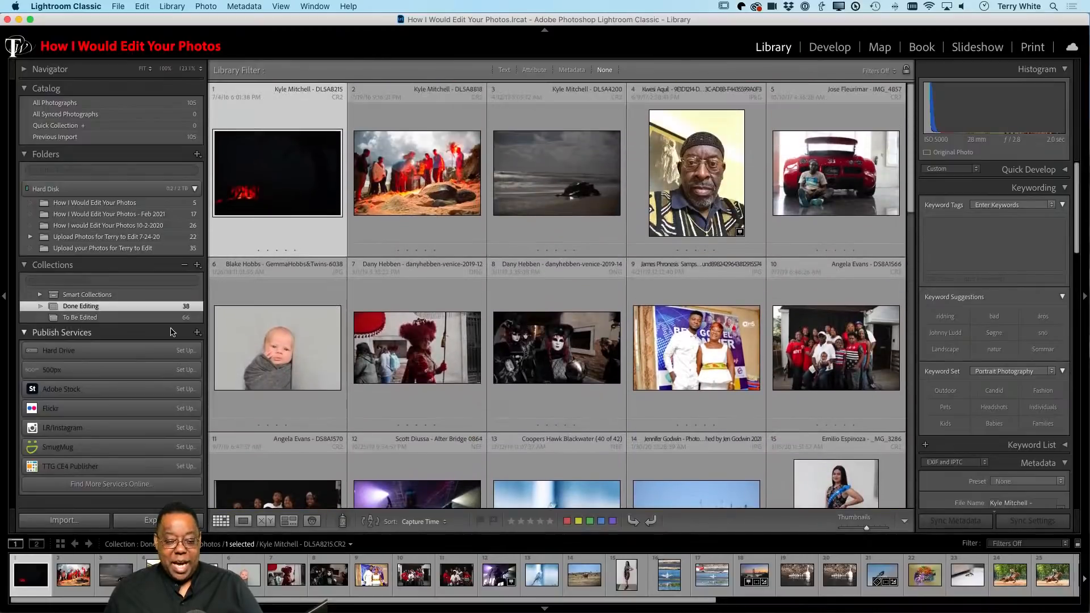
# - Open the first photo of the To Be Edited collection, the yellow pot, in the Develop module
pyautogui.click(145, 318)
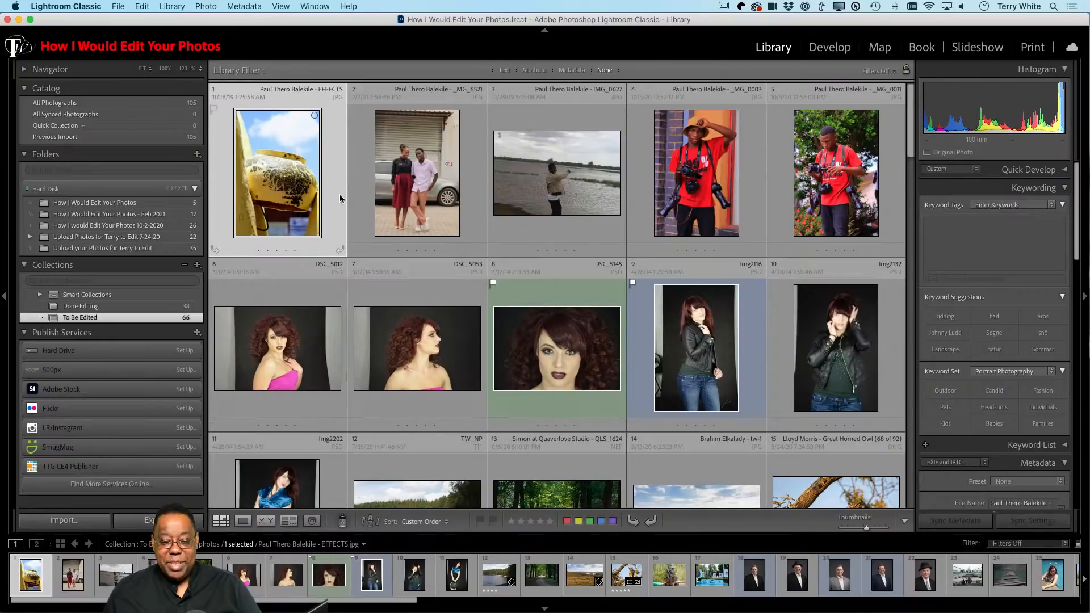
pyautogui.doubleClick(295, 189)
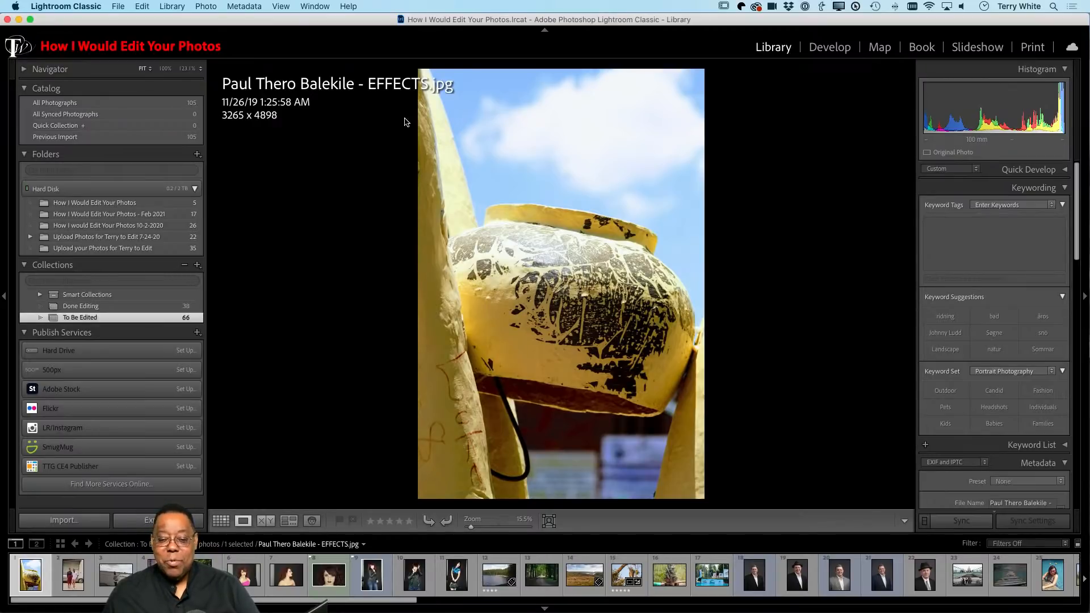
pyautogui.click(832, 50)
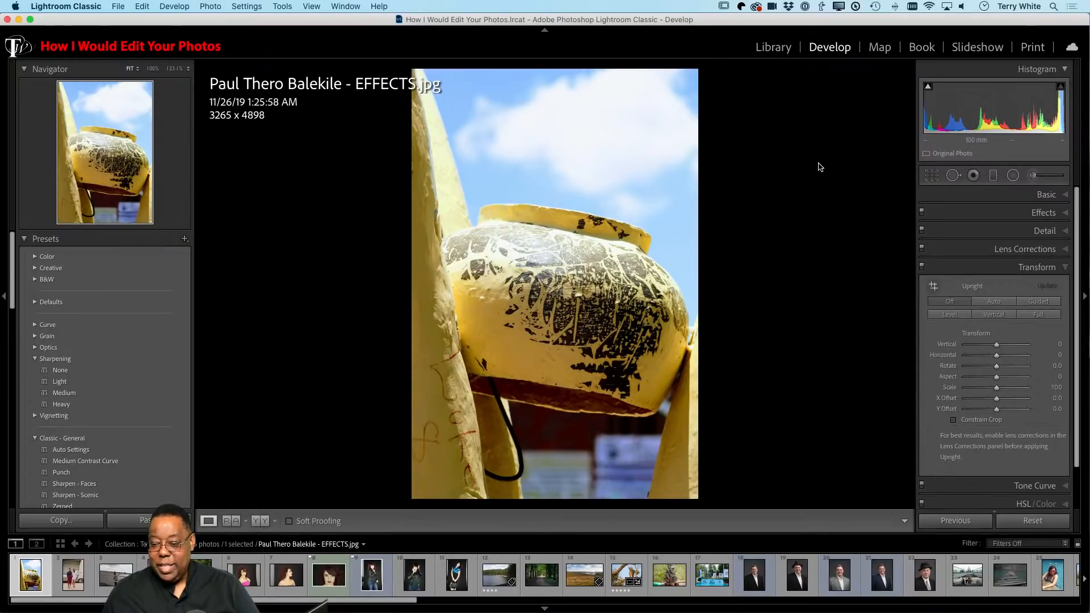
# - Check which profiles are available in the pot photo's Basic settings
pyautogui.click(1038, 196)
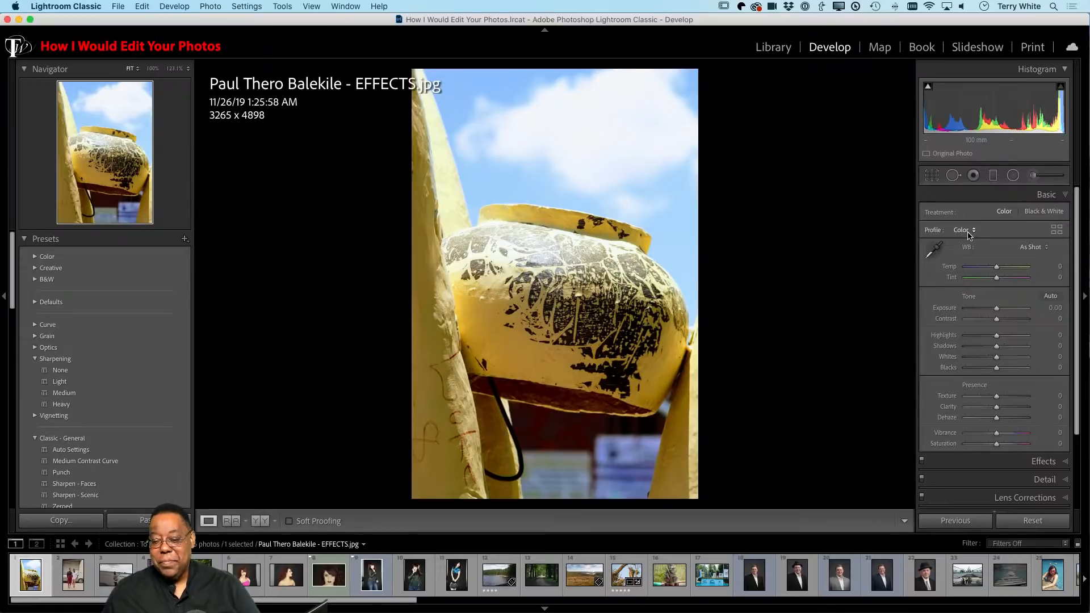
pyautogui.click(968, 233)
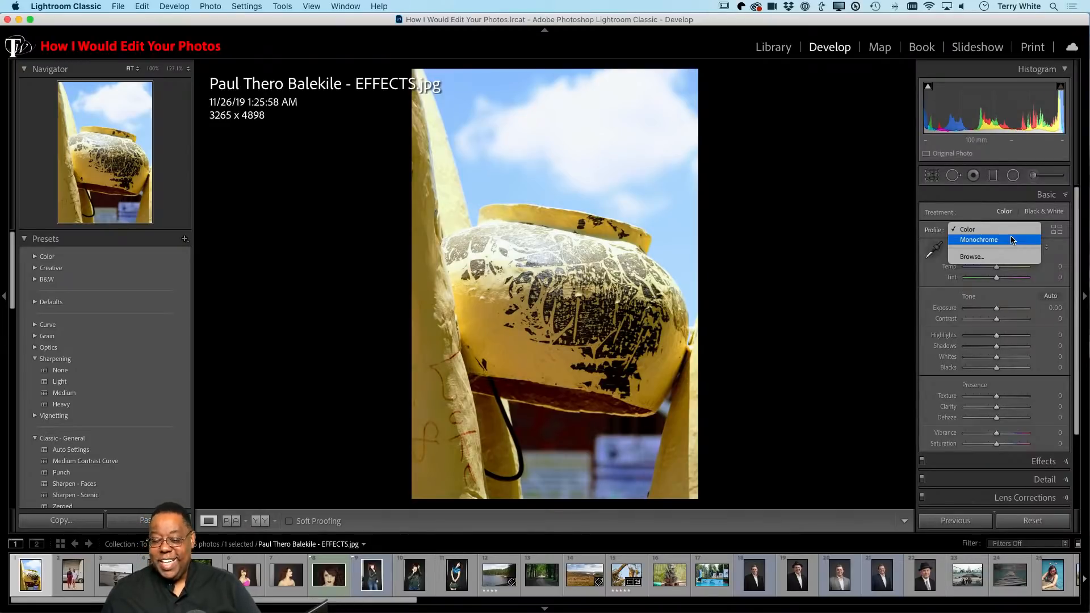
pyautogui.click(977, 195)
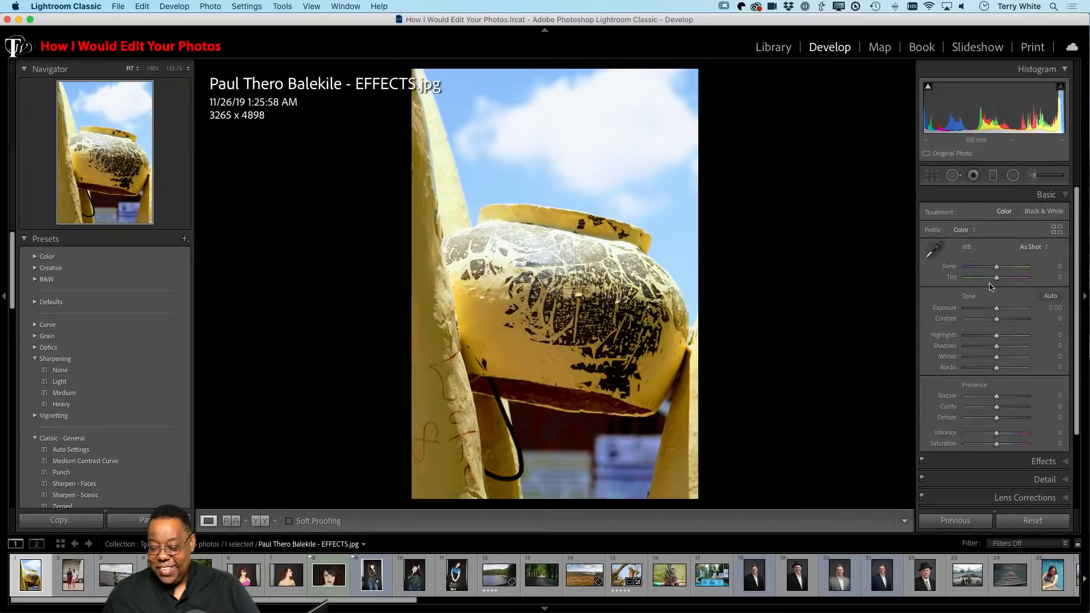
# - Try enabling lens profile corrections for the pot photo
pyautogui.scroll(-4, 990, 287)
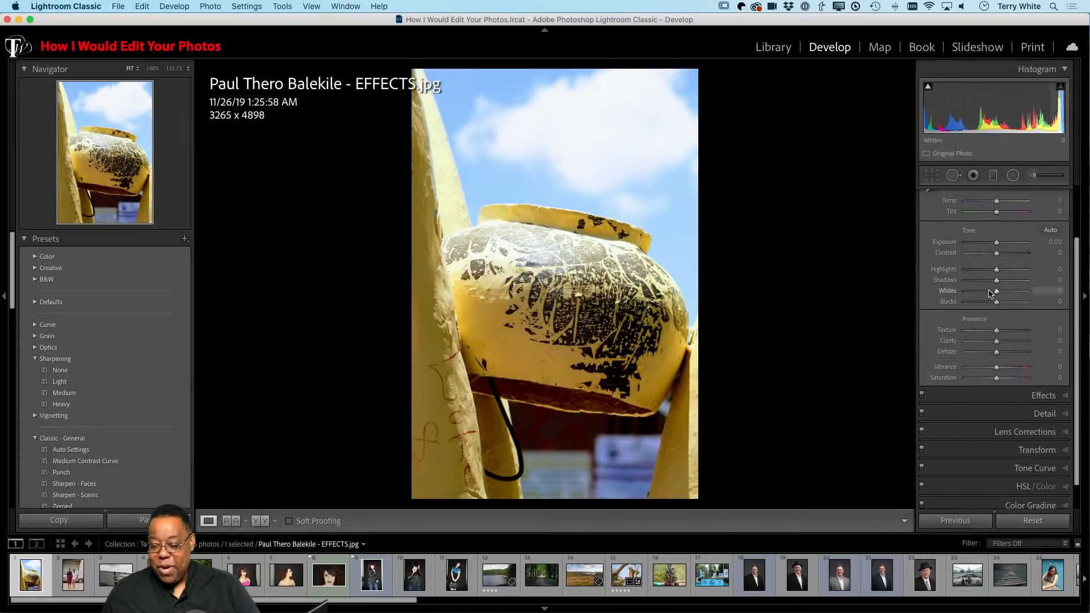
pyautogui.scroll(-2, 990, 292)
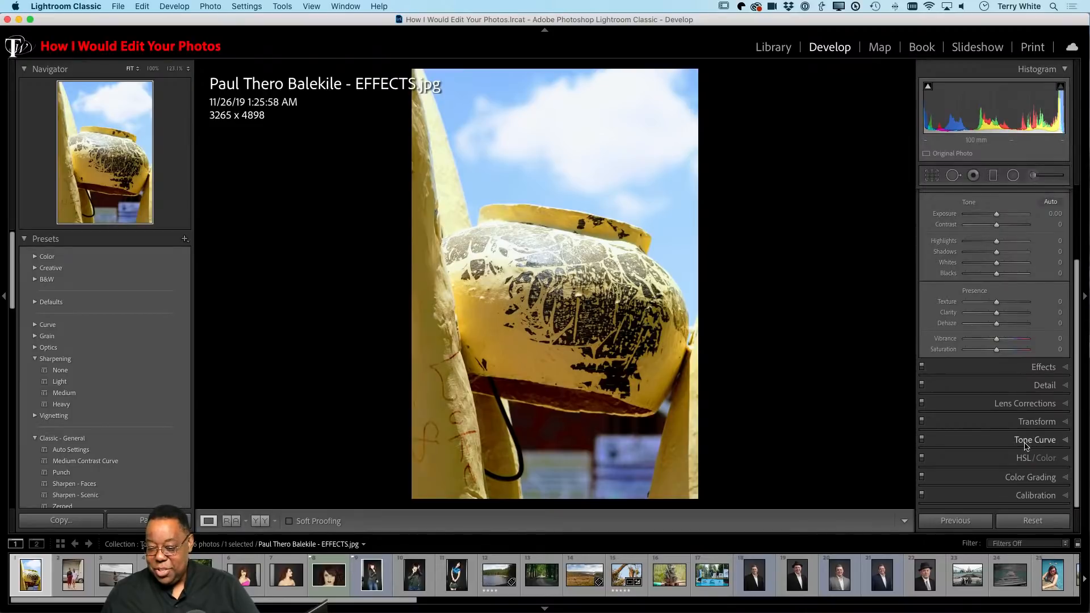
pyautogui.click(1030, 403)
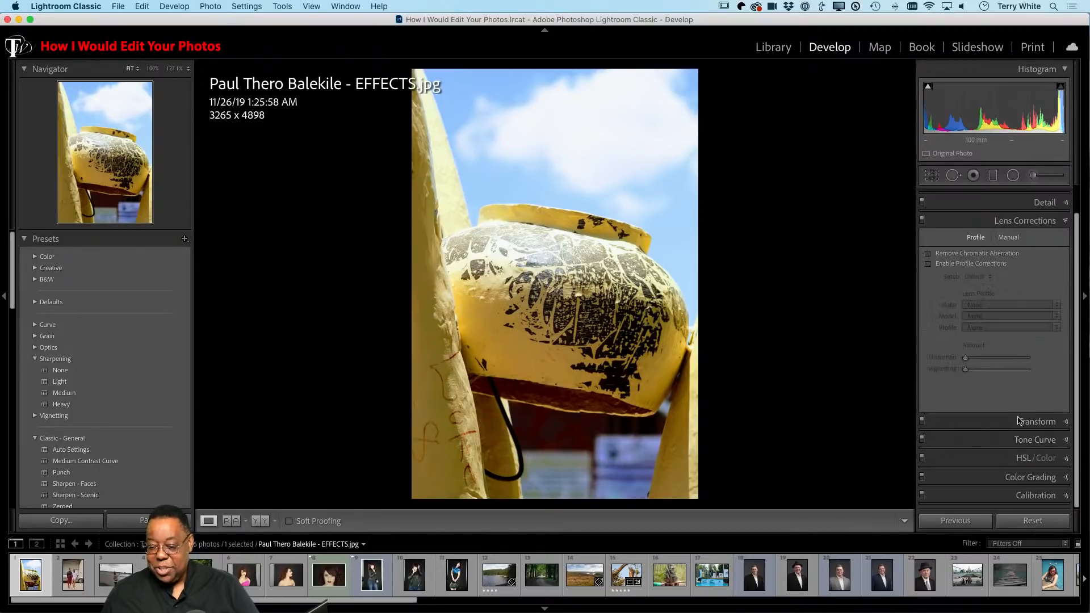
pyautogui.click(928, 264)
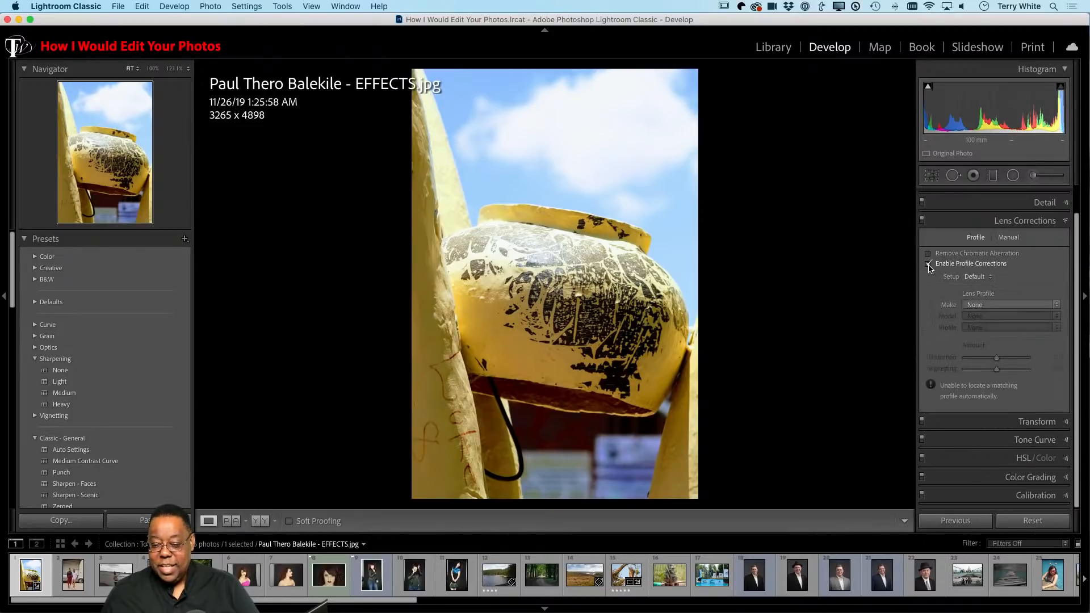
pyautogui.click(928, 264)
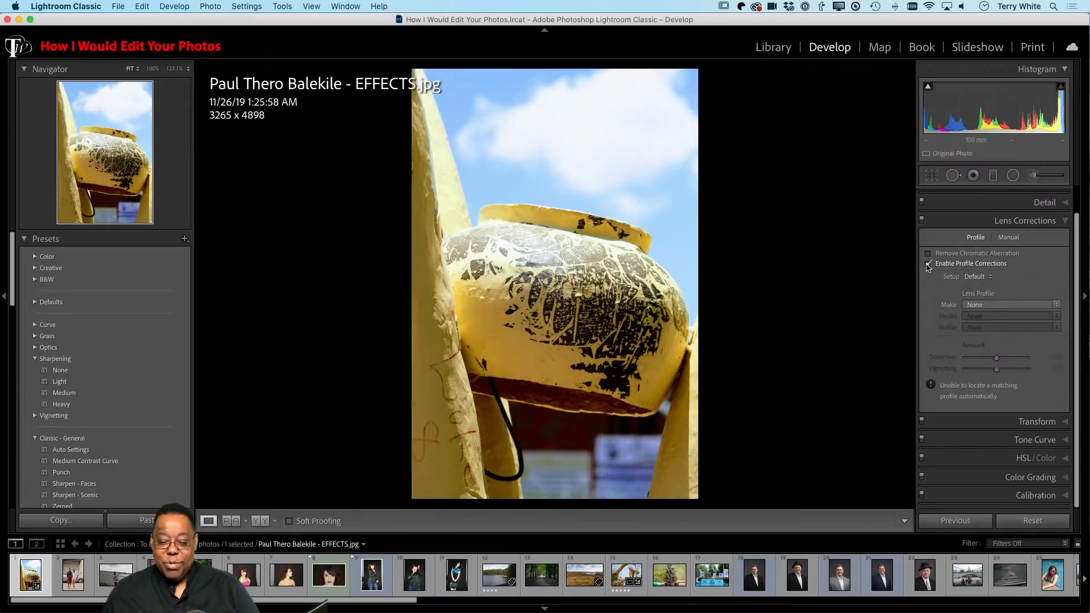
pyautogui.click(928, 264)
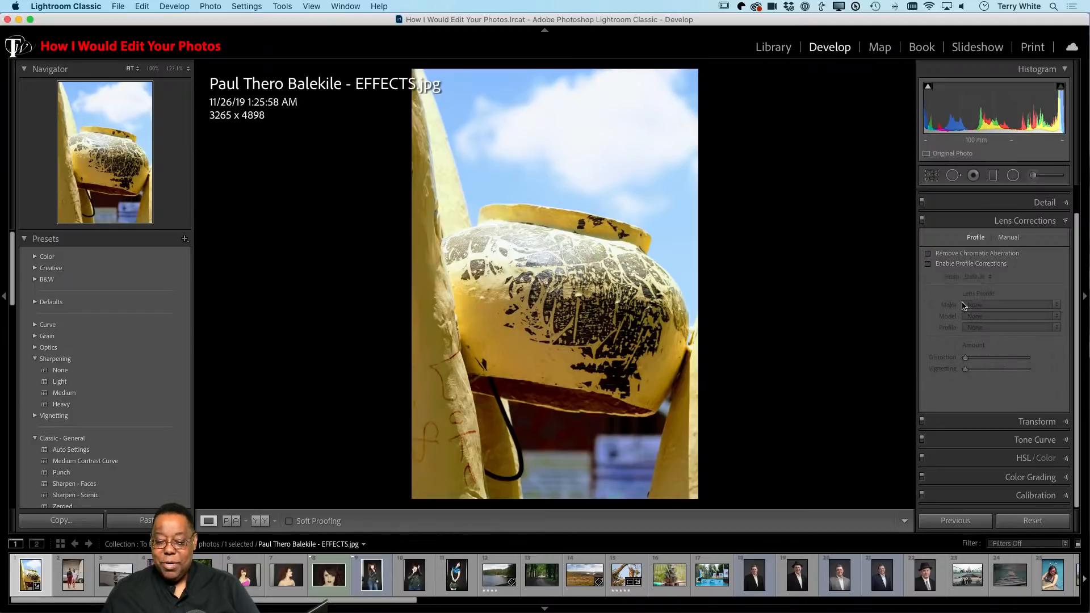
pyautogui.click(1061, 221)
# - Apply the Auto tone adjustments to the pot photo and reset Saturation and Vibrance to 0
pyautogui.click(1044, 196)
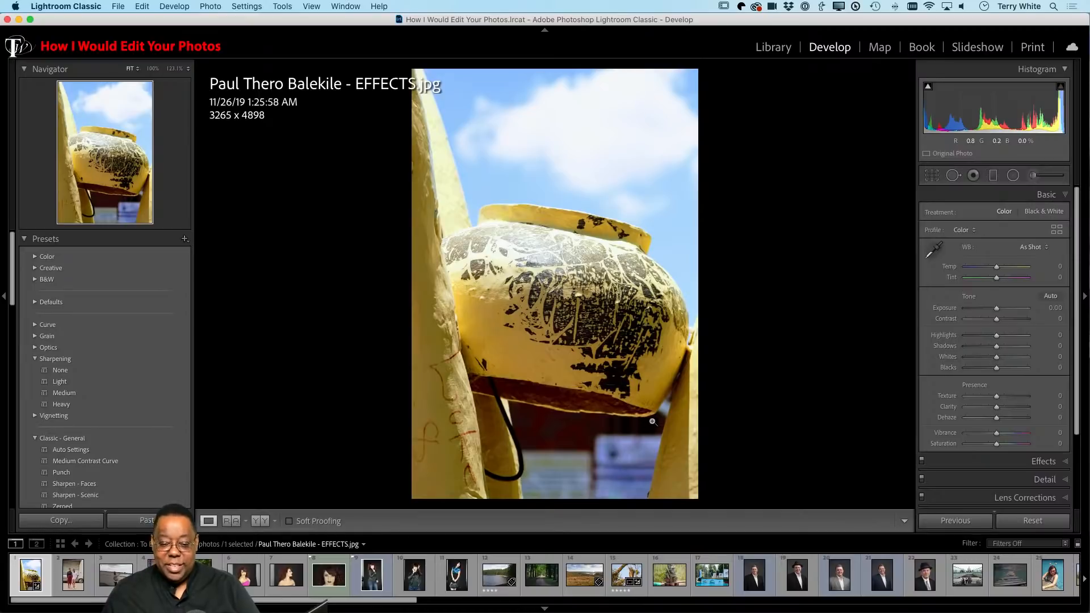
pyautogui.click(1050, 297)
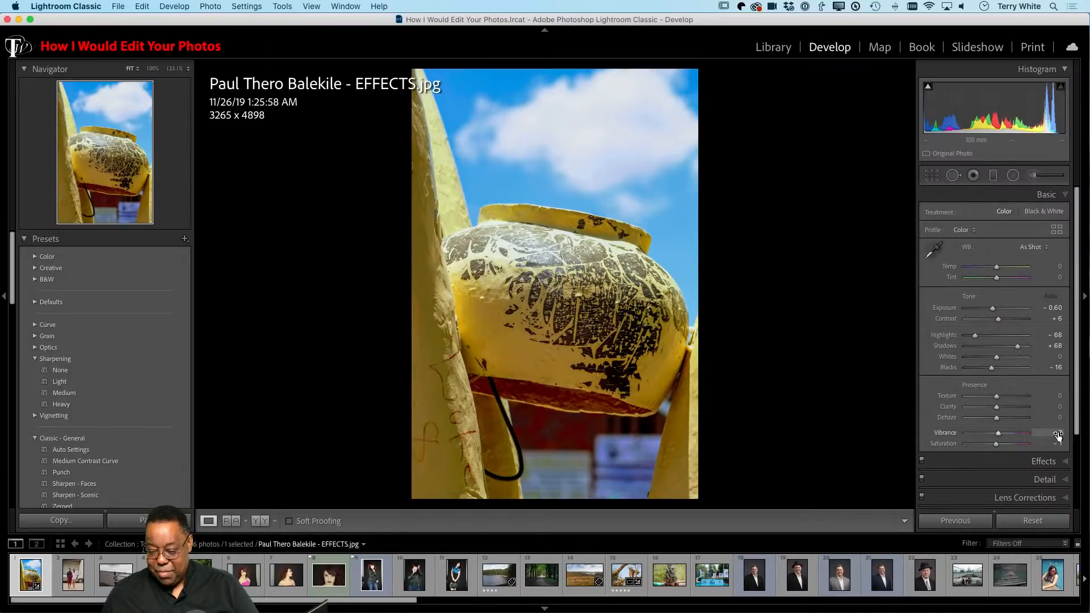
pyautogui.doubleClick(996, 445)
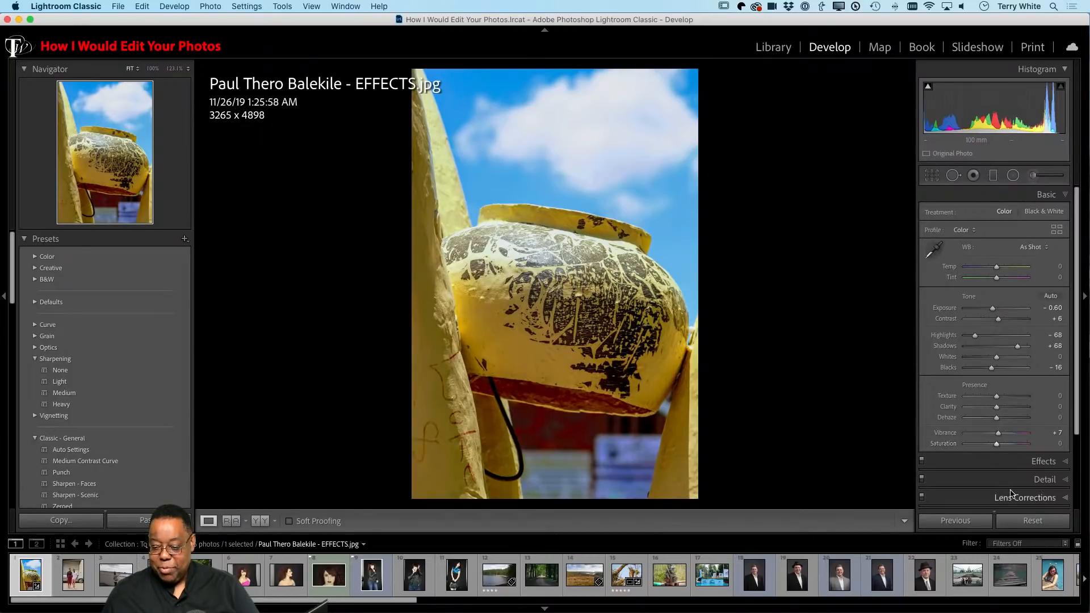
pyautogui.doubleClick(997, 432)
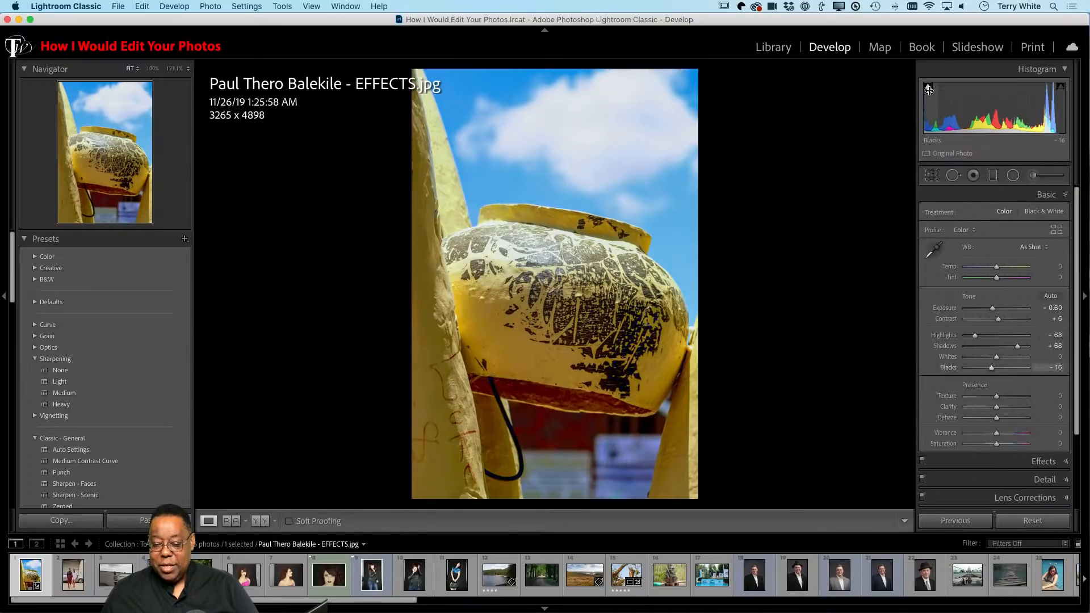
# - Raise the photo's Blacks to +100 to open up the clipped shadows
pyautogui.moveTo(929, 93)
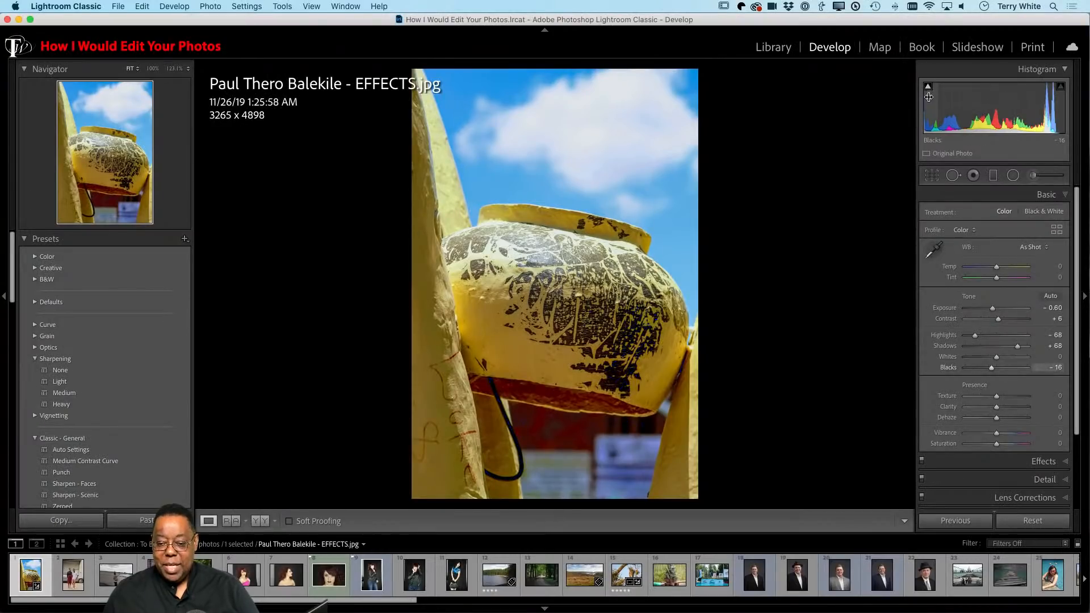
pyautogui.moveTo(929, 90)
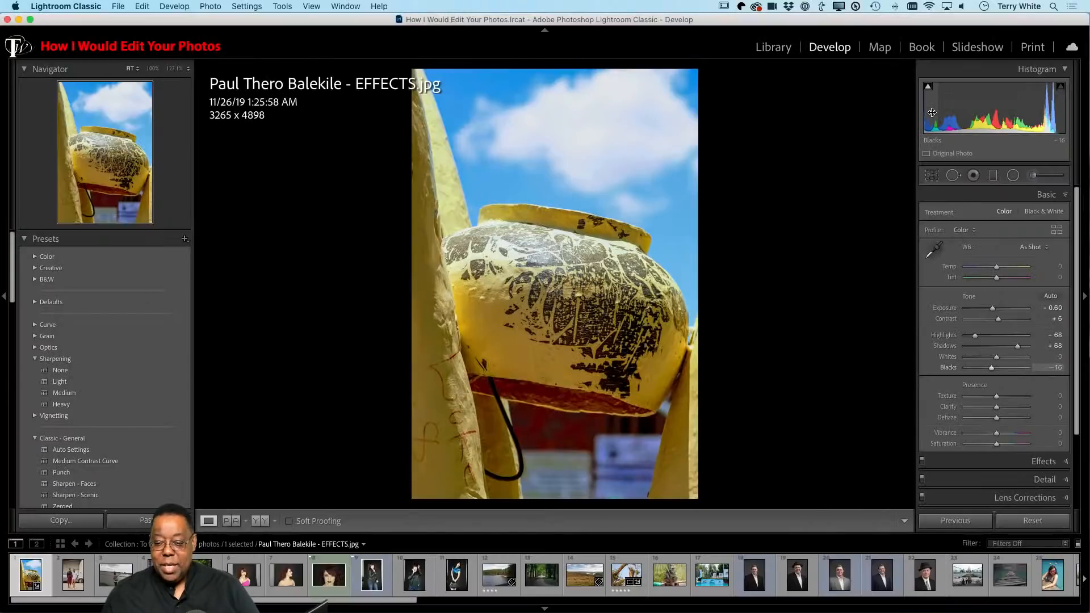
pyautogui.moveTo(932, 112); pyautogui.dragTo(1013, 119)
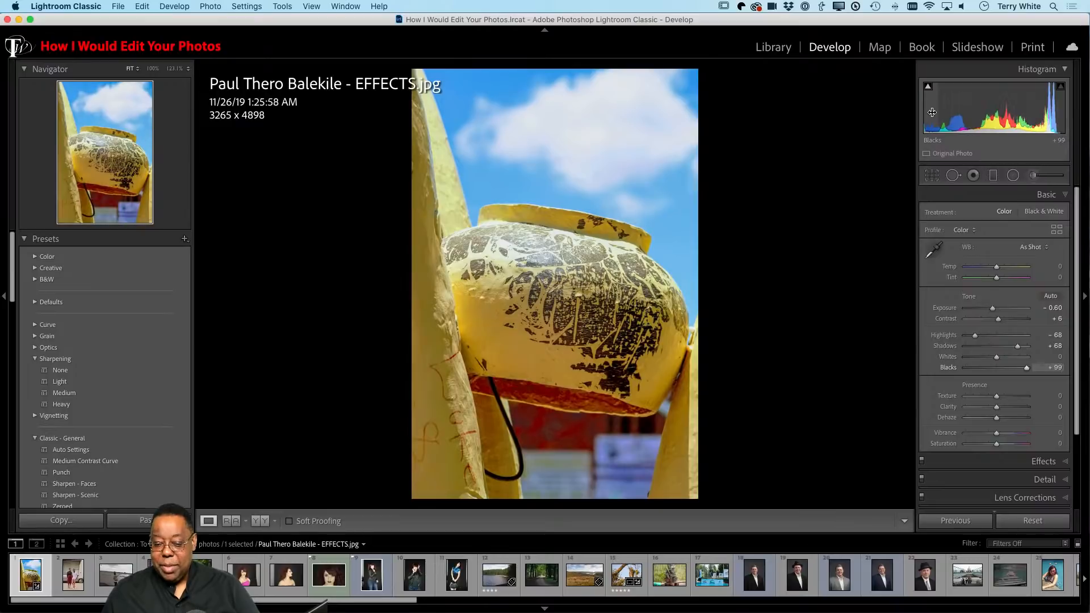
pyautogui.moveTo(932, 89)
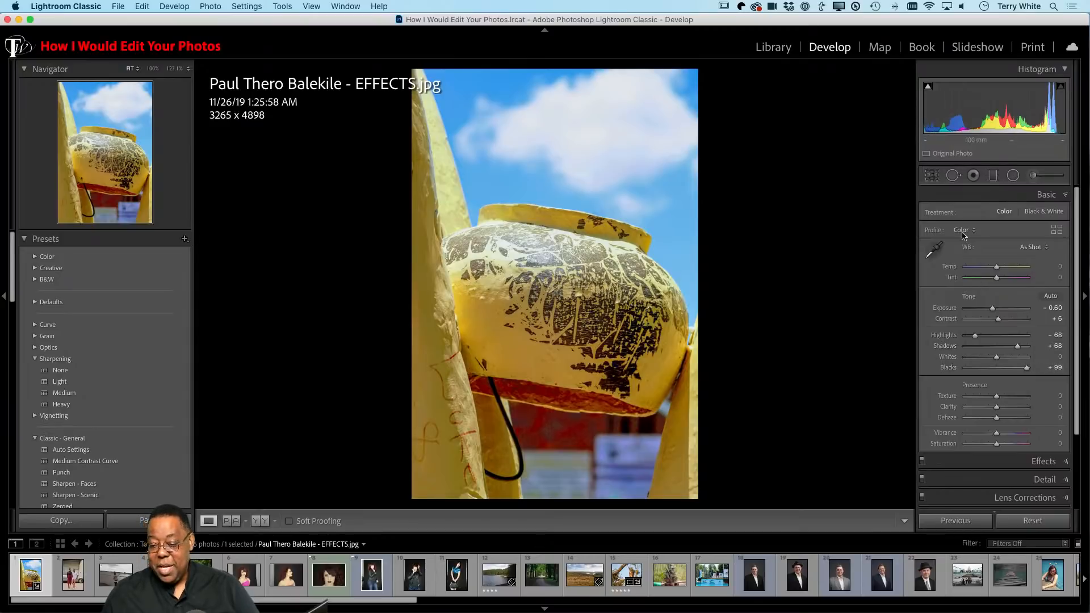
pyautogui.moveTo(1027, 369); pyautogui.dragTo(1031, 368)
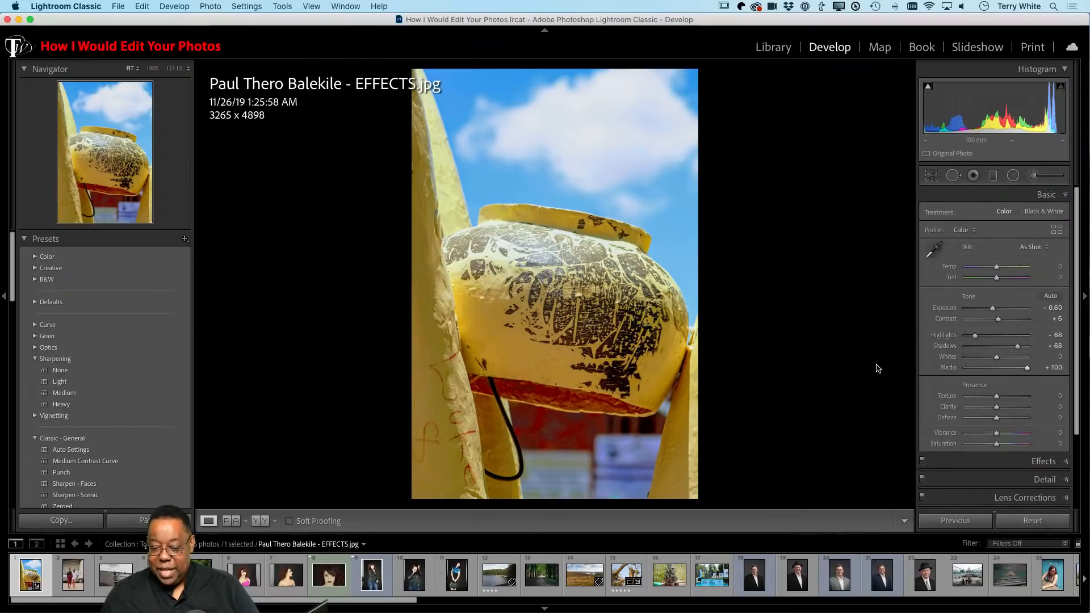
# - Set Texture to +38 while inspecting the pot's dark cracked surface at 100% zoom
pyautogui.click(553, 285)
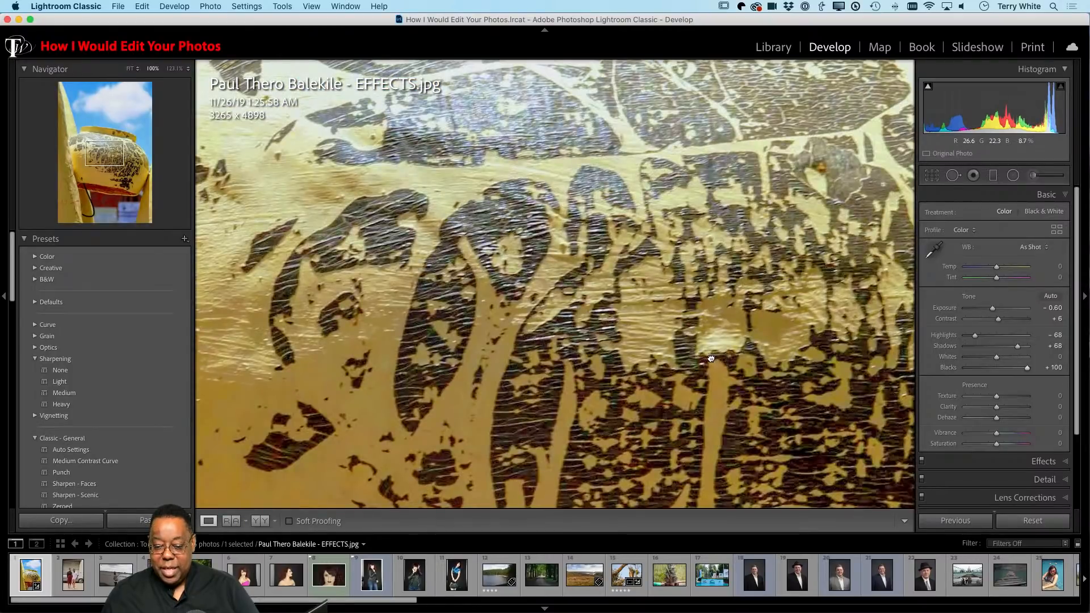
pyautogui.click(711, 358)
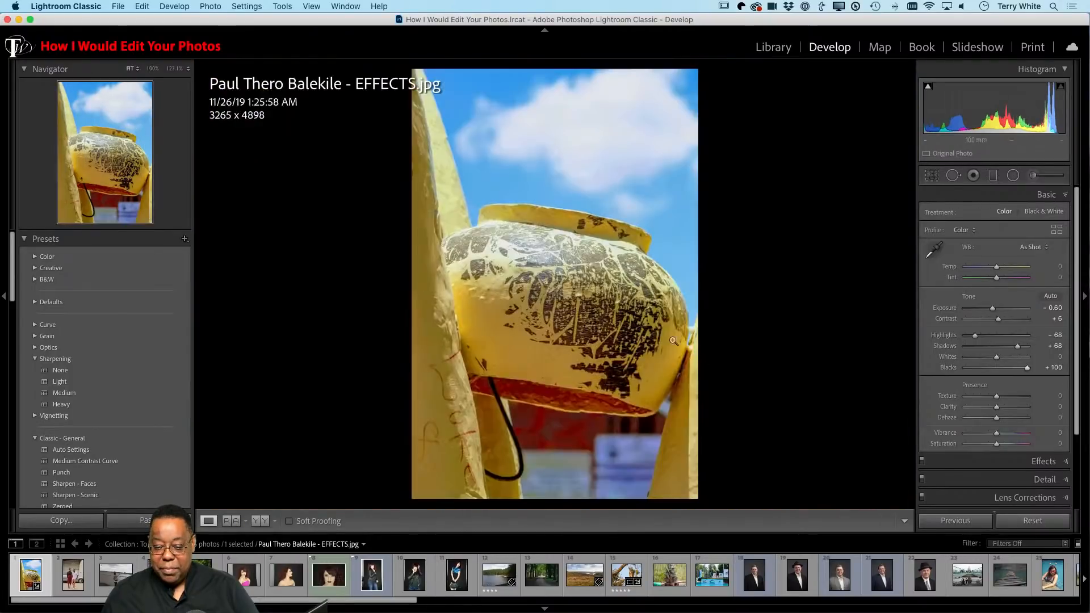
pyautogui.click(618, 315)
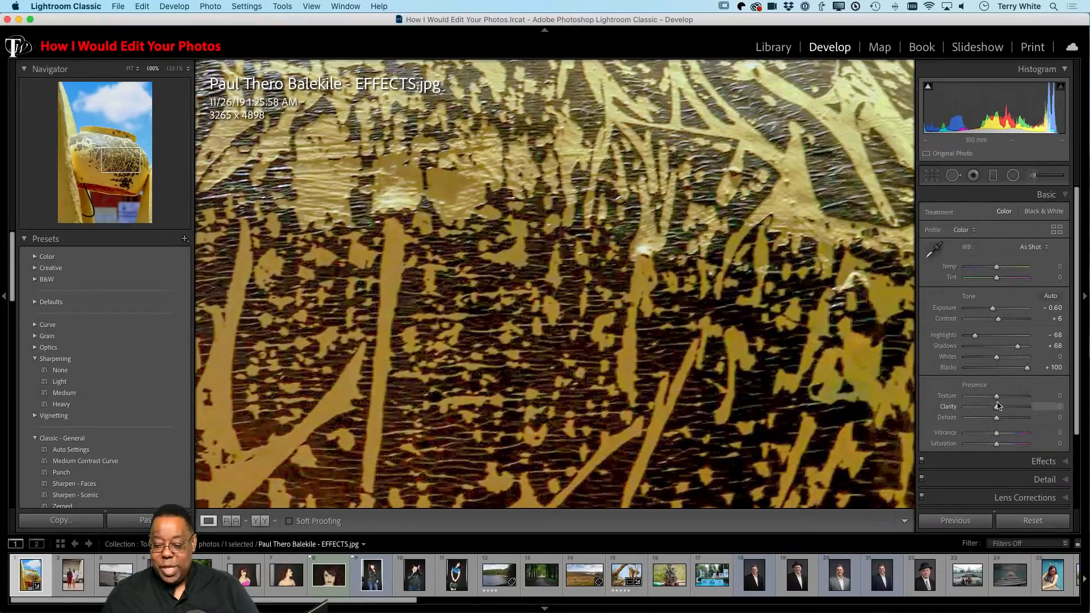
pyautogui.moveTo(996, 396)
pyautogui.mouseDown()
pyautogui.moveTo(1025, 397)
pyautogui.moveTo(923, 411)
pyautogui.moveTo(1042, 401)
pyautogui.moveTo(1009, 404)
pyautogui.mouseUp()
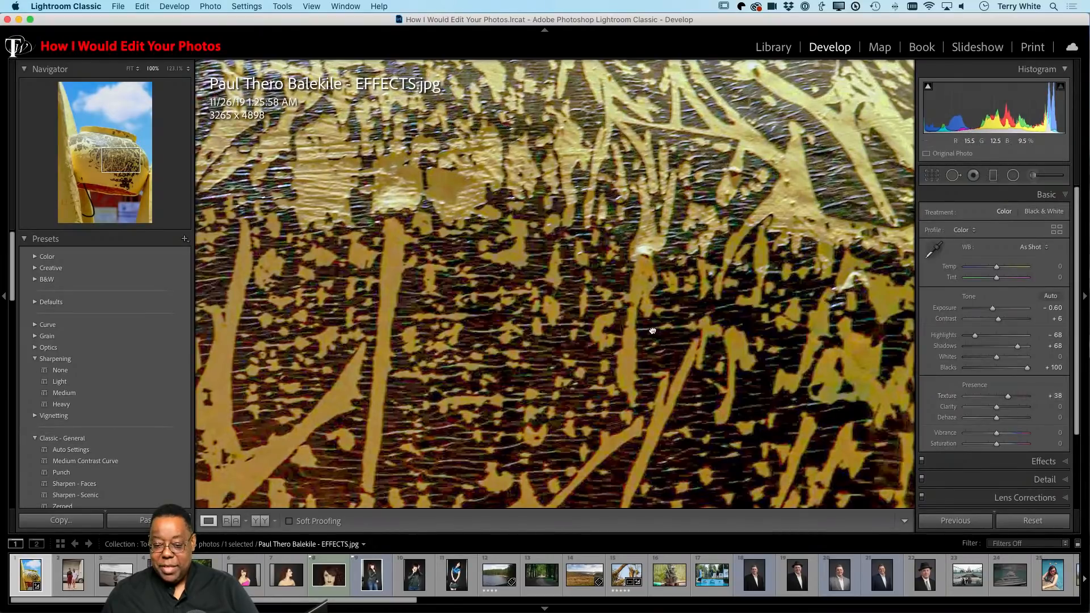
pyautogui.click(680, 346)
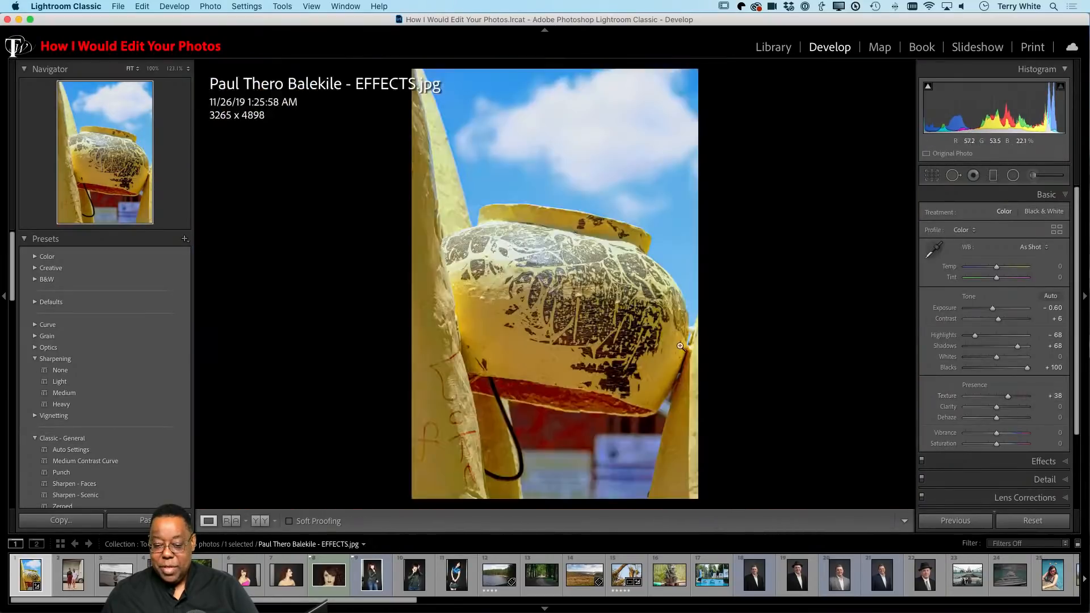
# - Inspect the pot's rim at 100% zoom, reduce Texture to +12 and reset it to 0
pyautogui.click(487, 208)
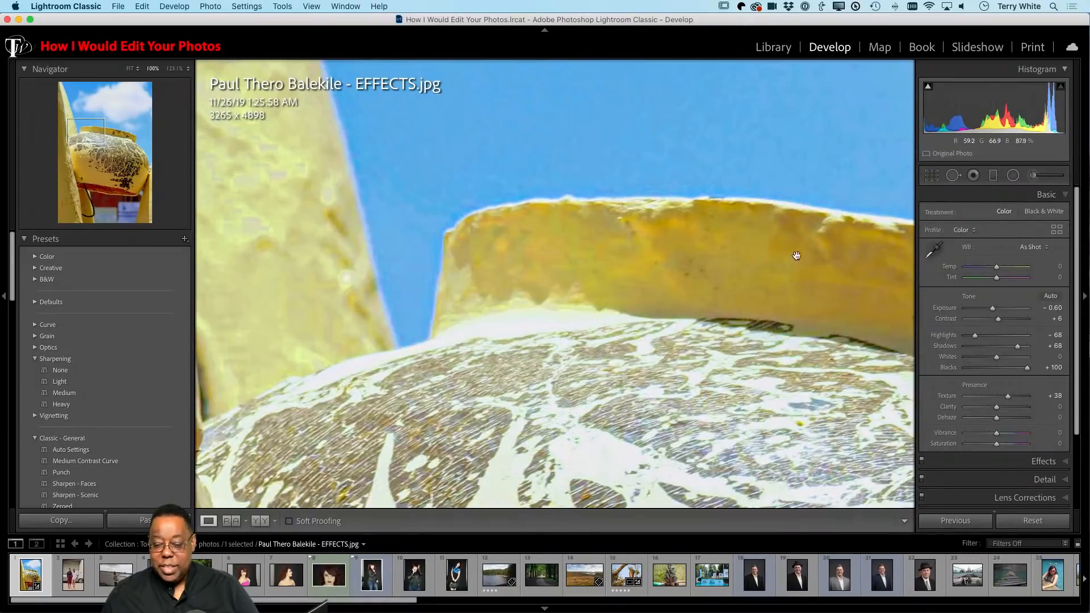
pyautogui.moveTo(1008, 395); pyautogui.dragTo(1002, 405)
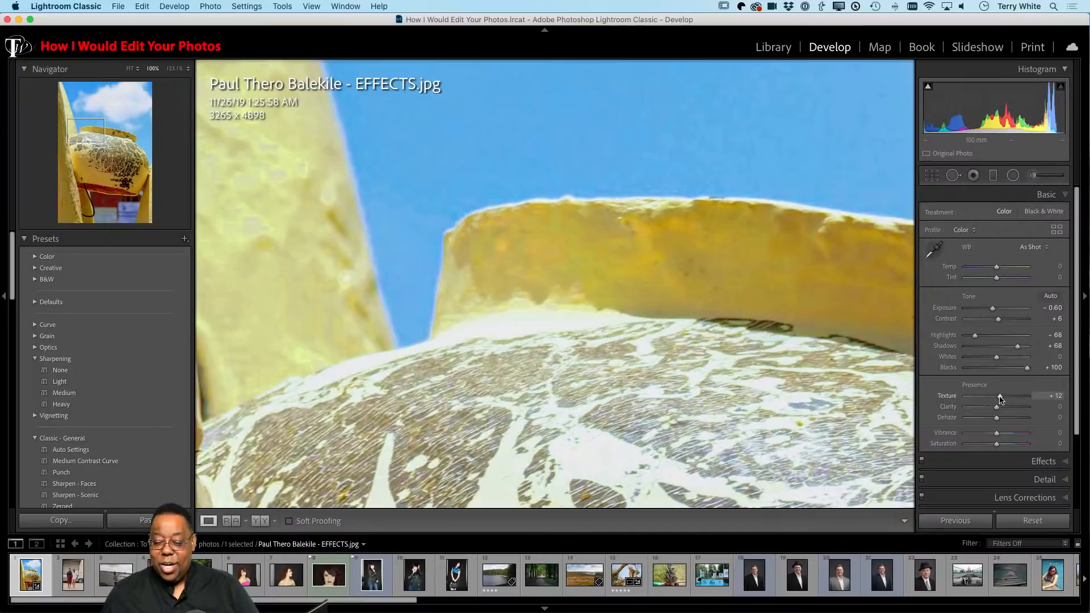
pyautogui.doubleClick(999, 397)
pyautogui.click(712, 332)
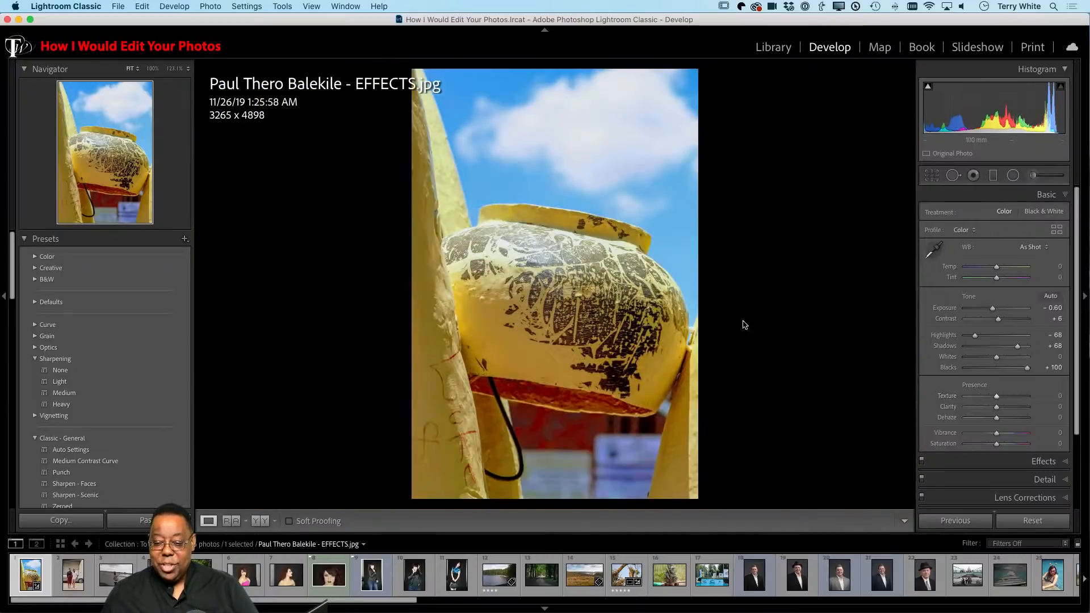
# - Start a new Adjustment Brush mask with the Texture effect and set its Texture to 49
pyautogui.click(1033, 177)
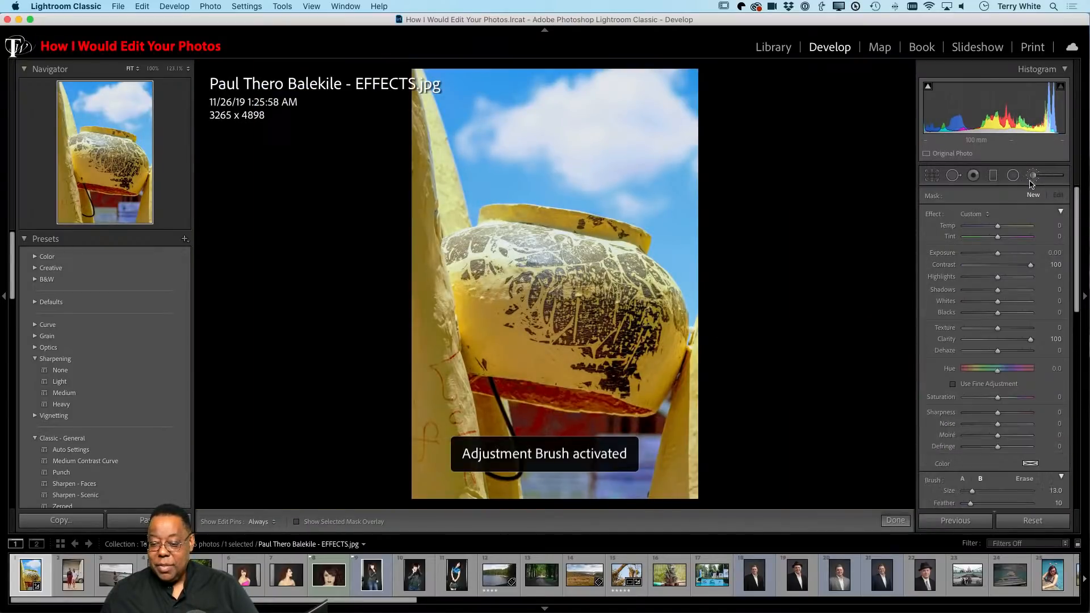
pyautogui.click(976, 214)
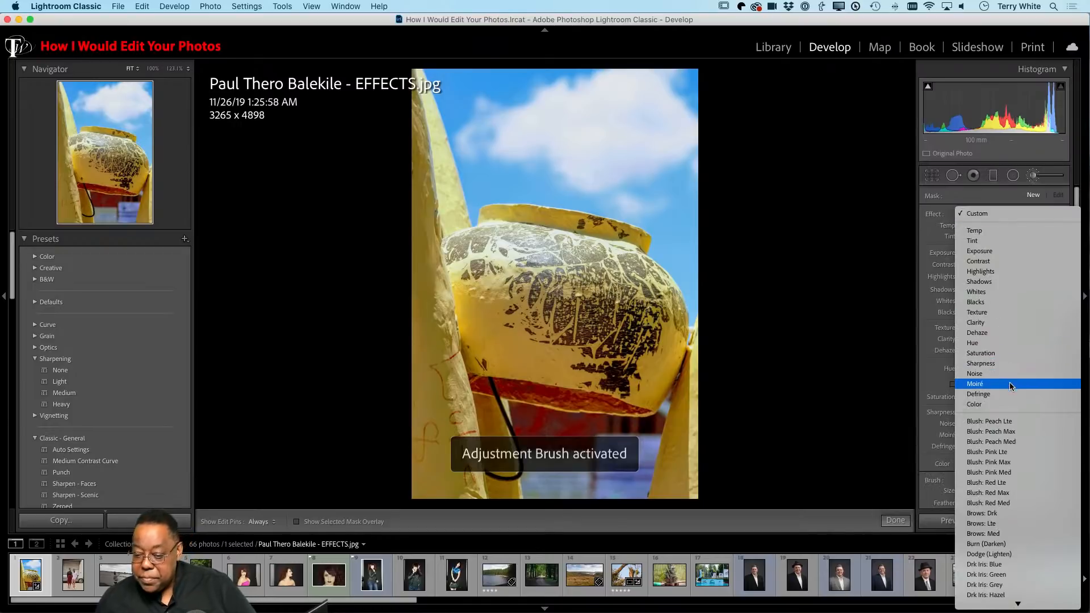
pyautogui.click(1002, 313)
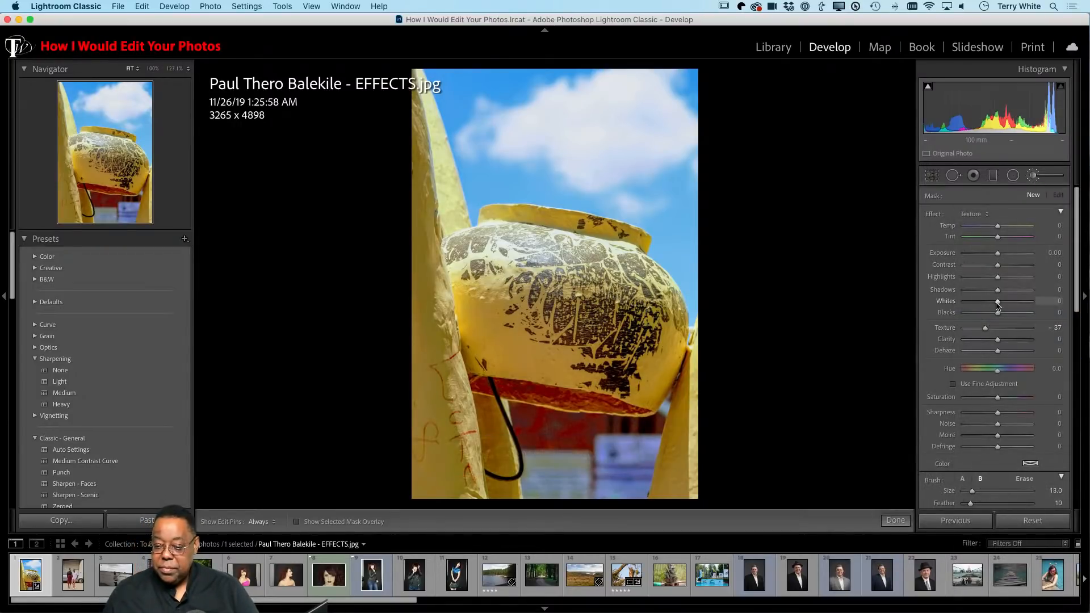
pyautogui.moveTo(997, 328)
pyautogui.mouseDown()
pyautogui.moveTo(986, 329)
pyautogui.moveTo(1013, 328)
pyautogui.mouseUp()
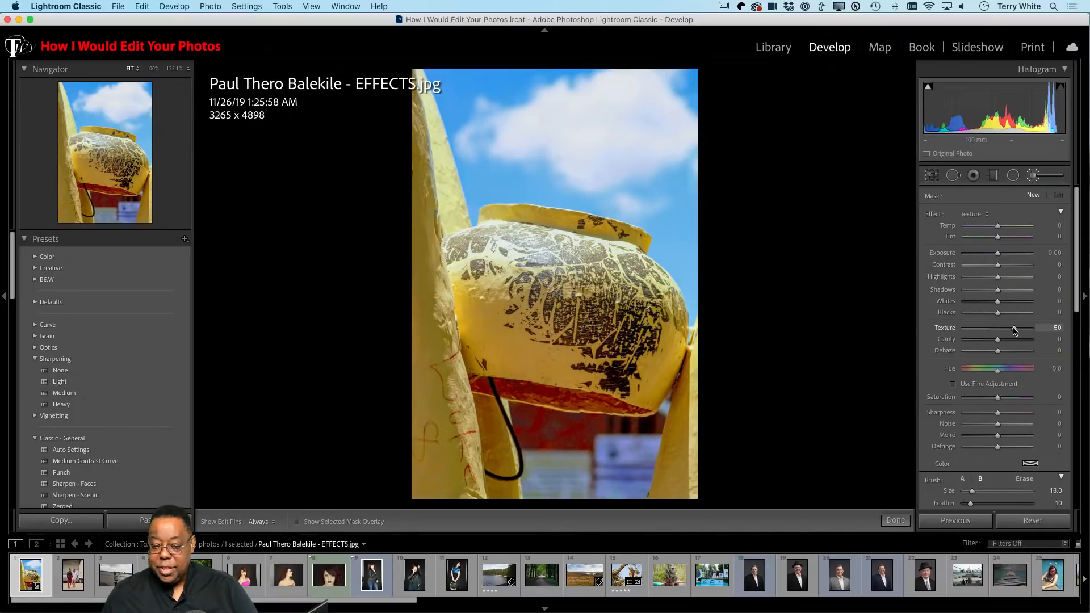
# - Brush the texture effect over the pot's dark cracked surface, raise the mask's Texture to 80 and close the brush
pyautogui.press('h')
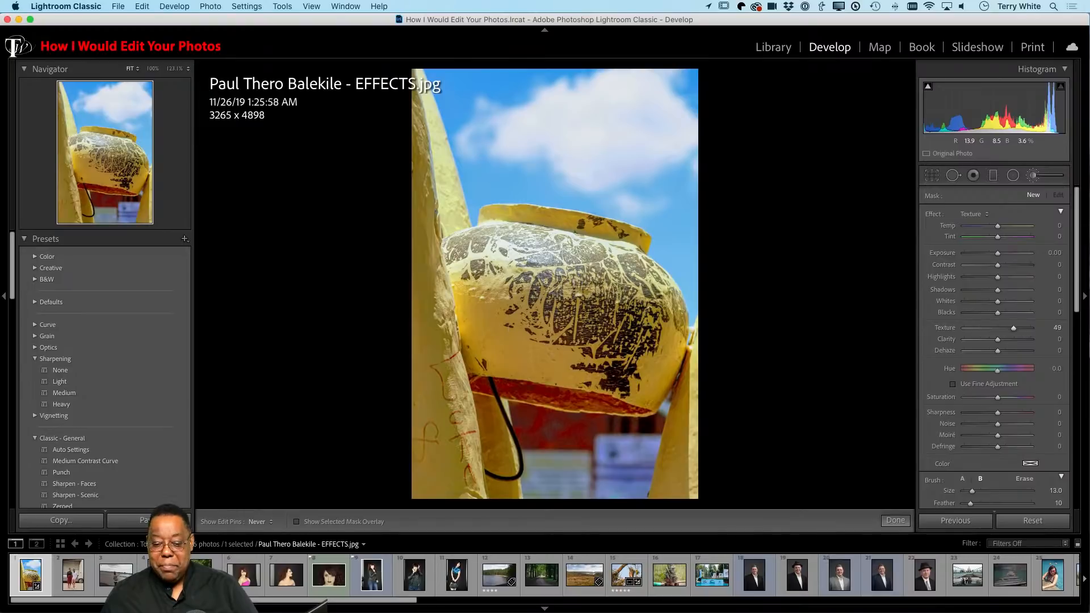
pyautogui.click(599, 307)
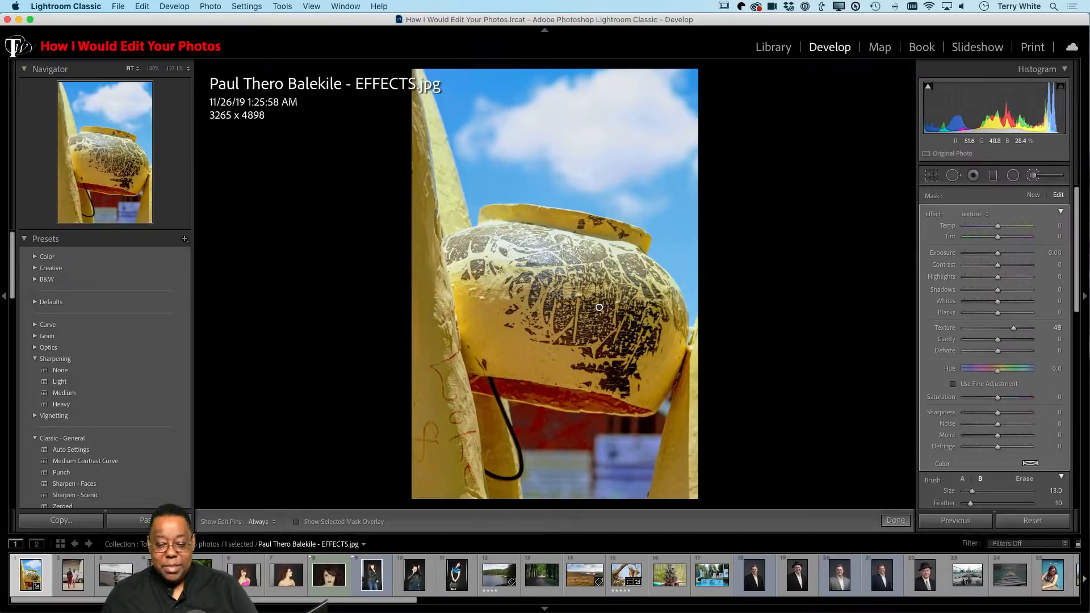
pyautogui.moveTo(1014, 330); pyautogui.dragTo(1025, 334)
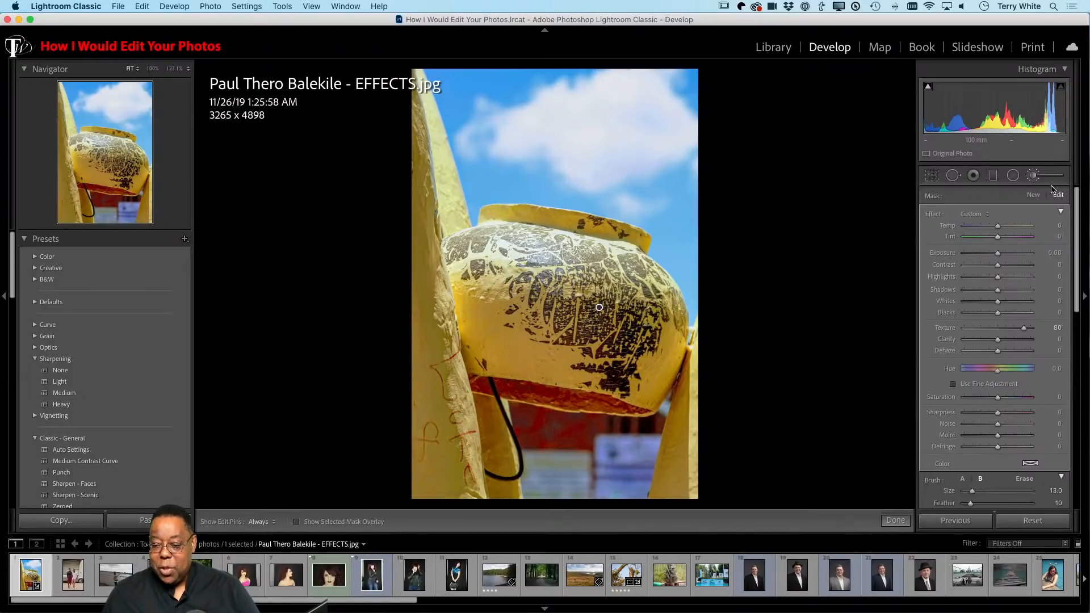
pyautogui.click(1033, 176)
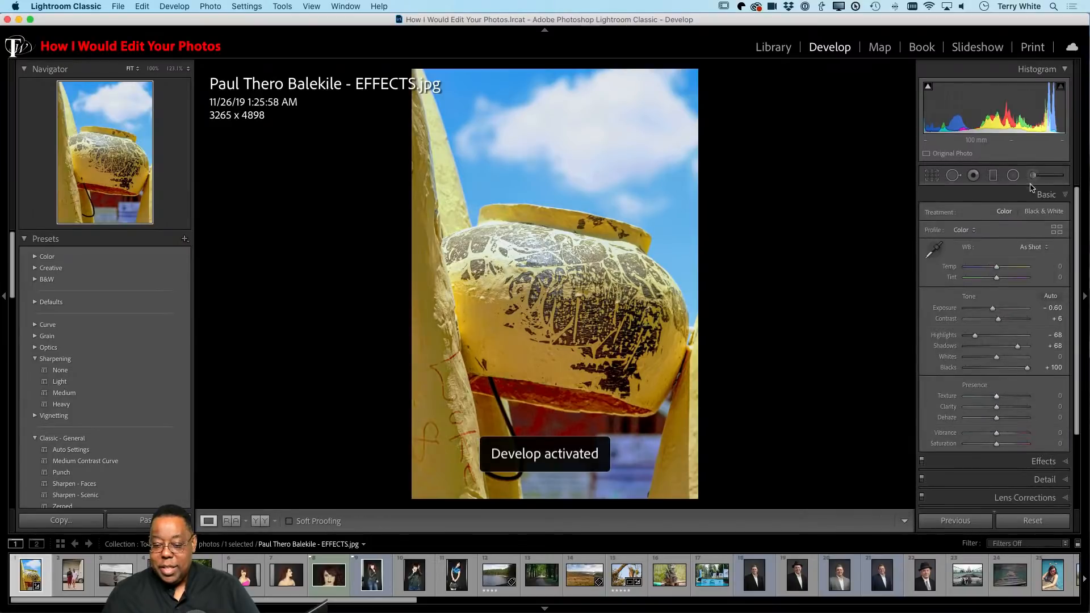
pyautogui.click(545, 293)
pyautogui.moveTo(633, 312); pyautogui.dragTo(693, 315)
pyautogui.click(664, 341)
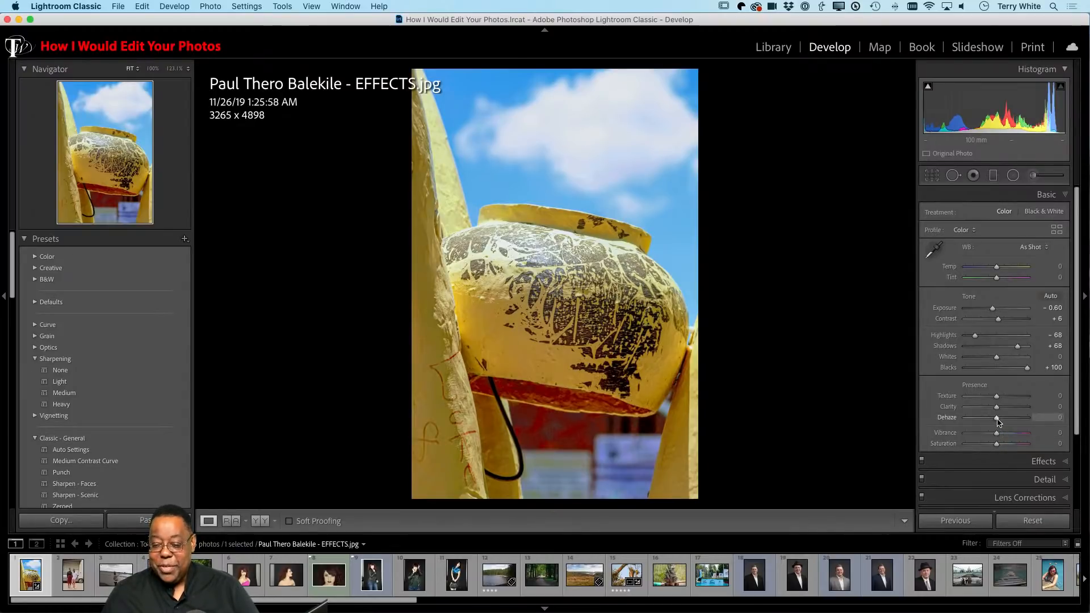
# - Raise the photo's global Dehaze to +19, checking the sky above the pot's rim
pyautogui.moveTo(997, 421); pyautogui.dragTo(1001, 422)
pyautogui.click(562, 200)
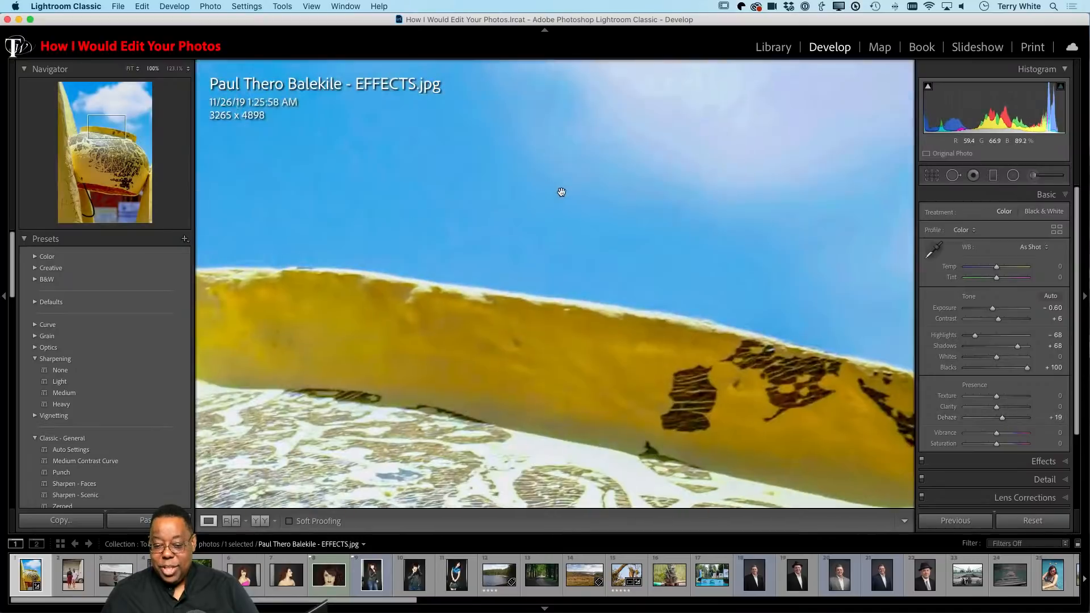
pyautogui.click(561, 193)
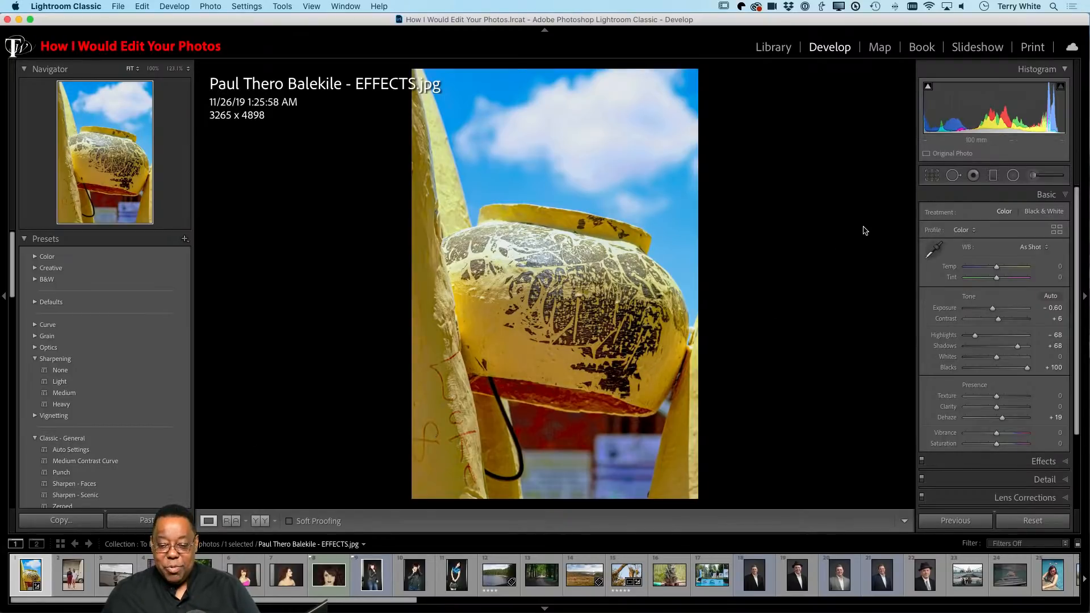
# - Try to clone out the red writing on the yellow post with a size 77 Spot Removal brush, sampling from higher up the post
pyautogui.click(953, 178)
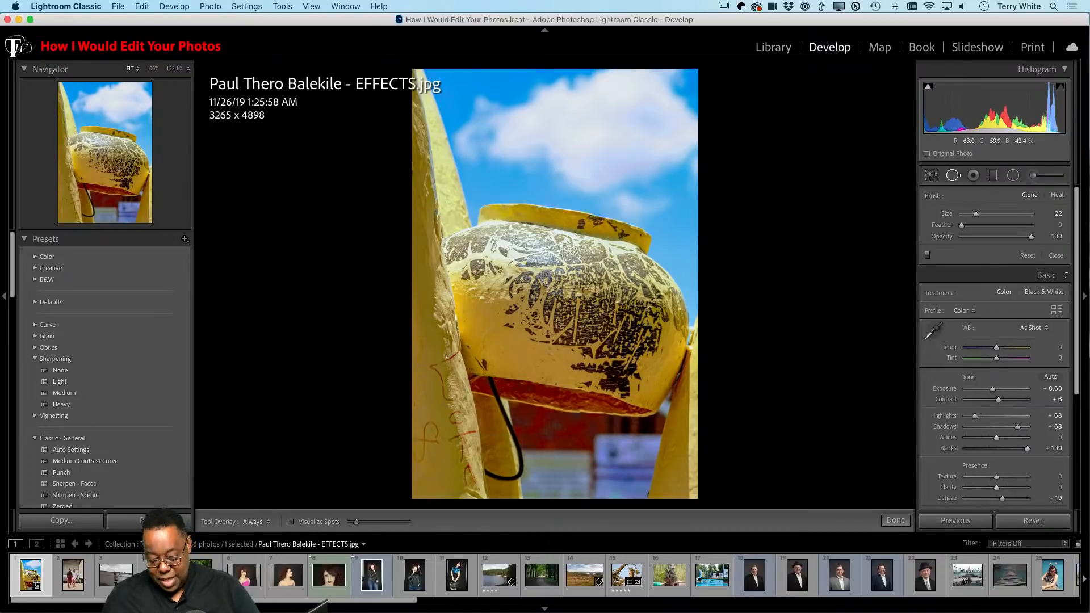
pyautogui.press(']')
pyautogui.press(']')
pyautogui.press(']')
pyautogui.press(']')
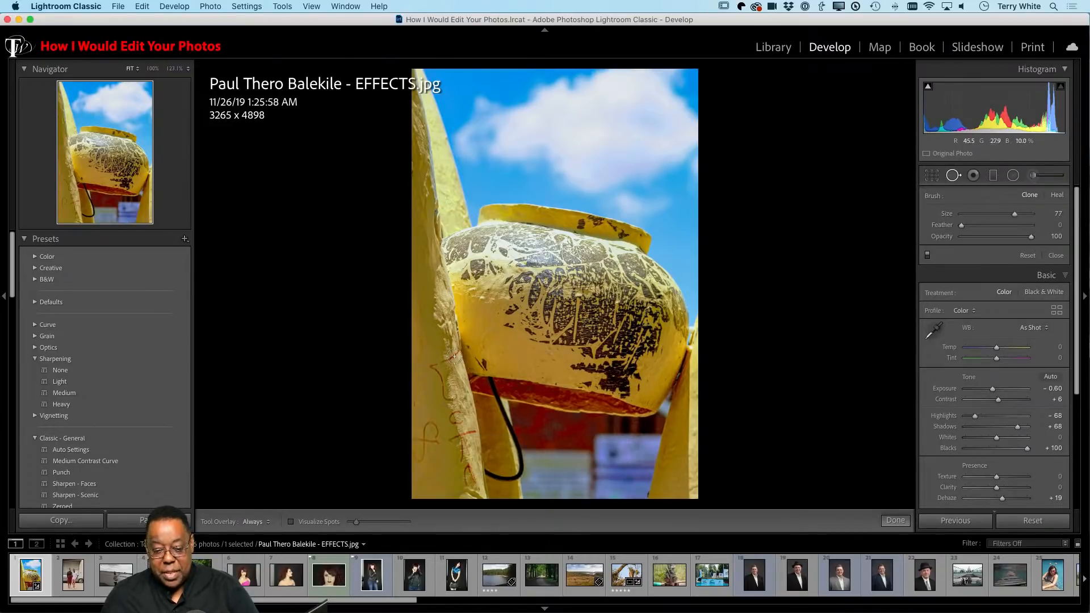
pyautogui.moveTo(458, 352)
pyautogui.mouseDown()
pyautogui.moveTo(431, 366)
pyautogui.moveTo(450, 397)
pyautogui.mouseUp()
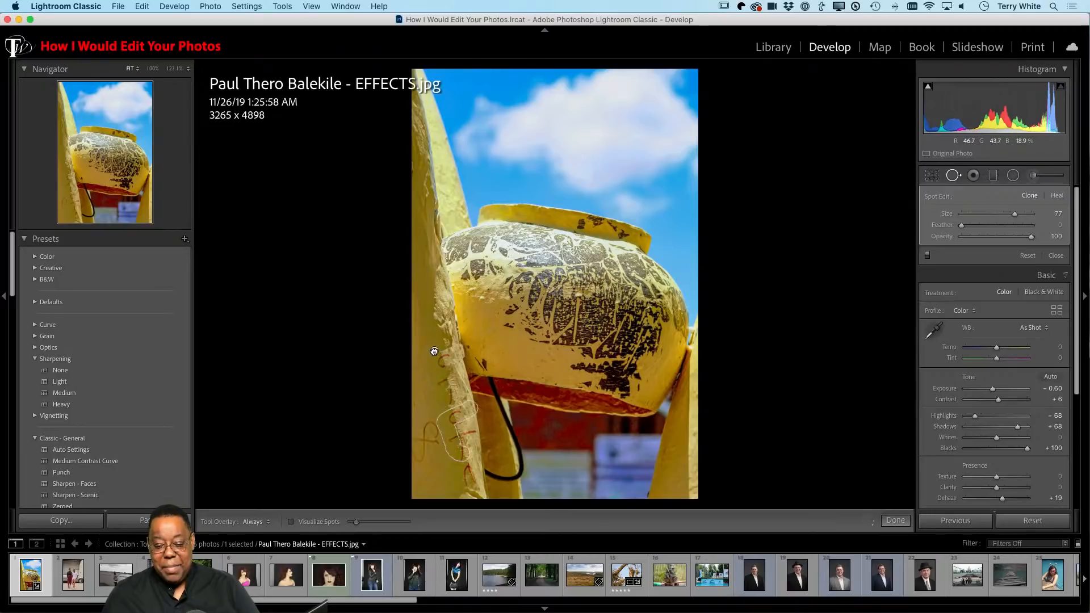
pyautogui.moveTo(431, 348); pyautogui.dragTo(426, 305)
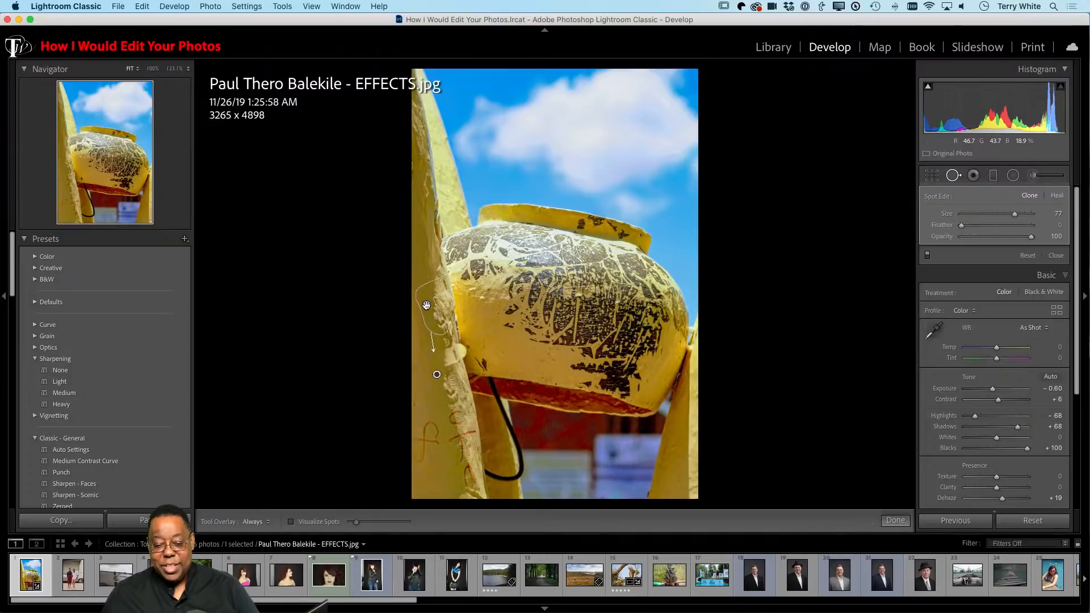
# - Undo the Spot Removal stroke on the yellow post and leave the tool
pyautogui.moveTo(618, 612)
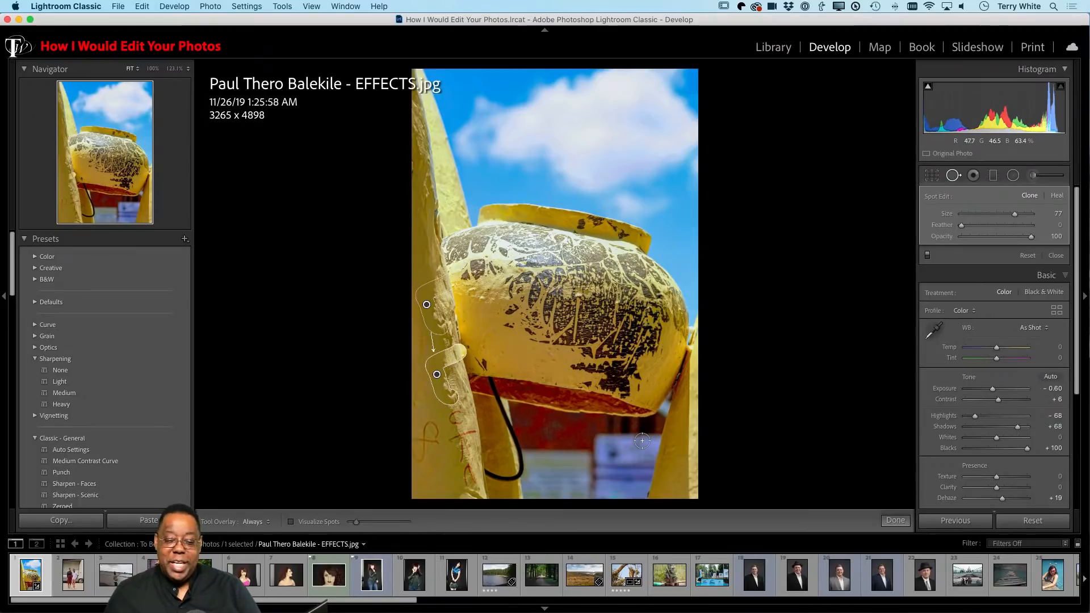
pyautogui.press('super+z')
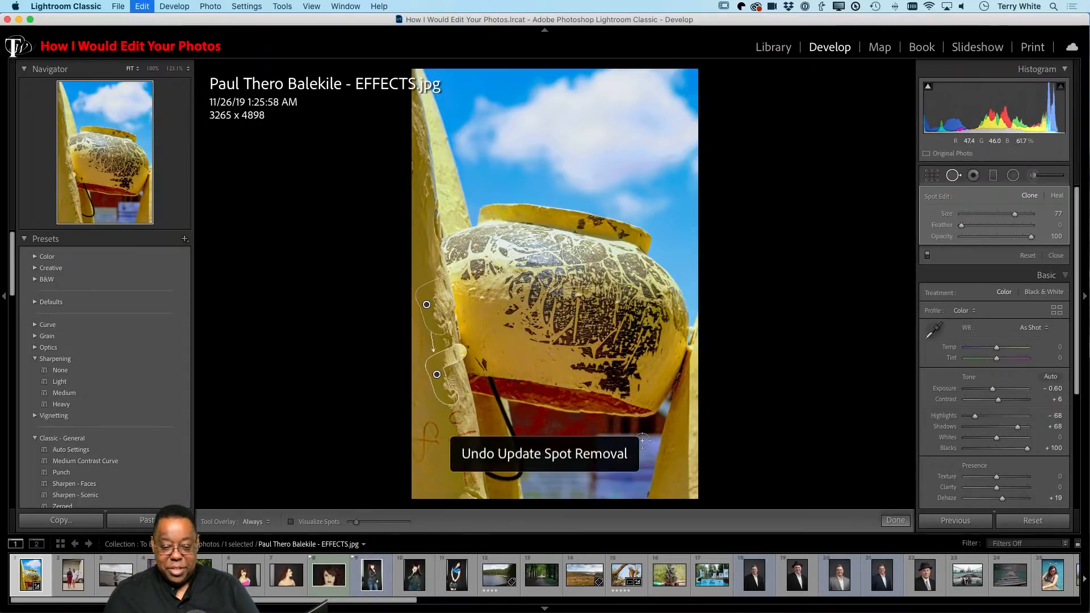
pyautogui.press('super+z')
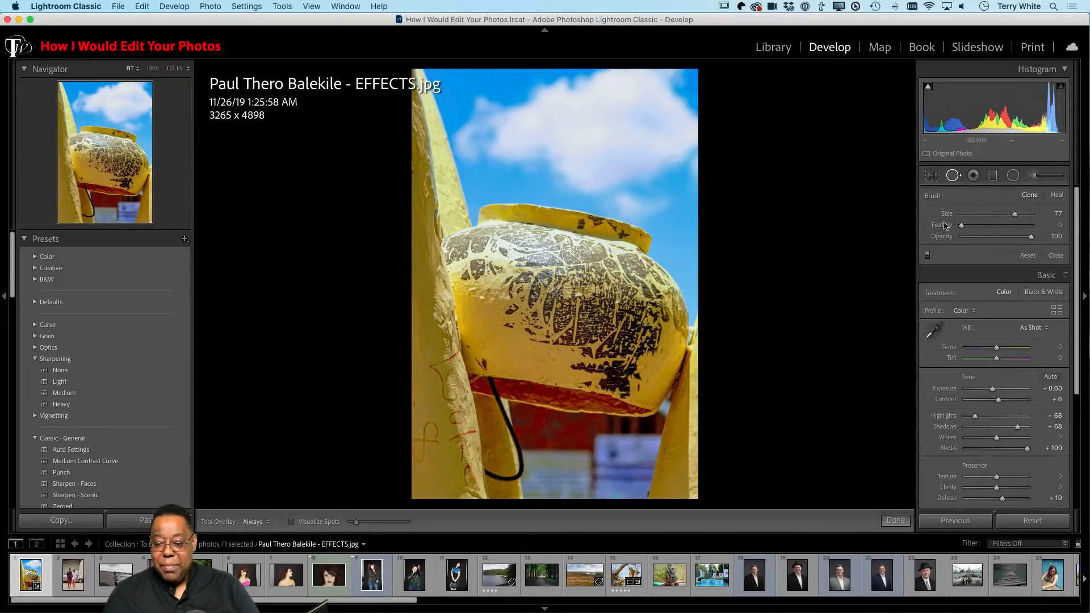
pyautogui.click(954, 176)
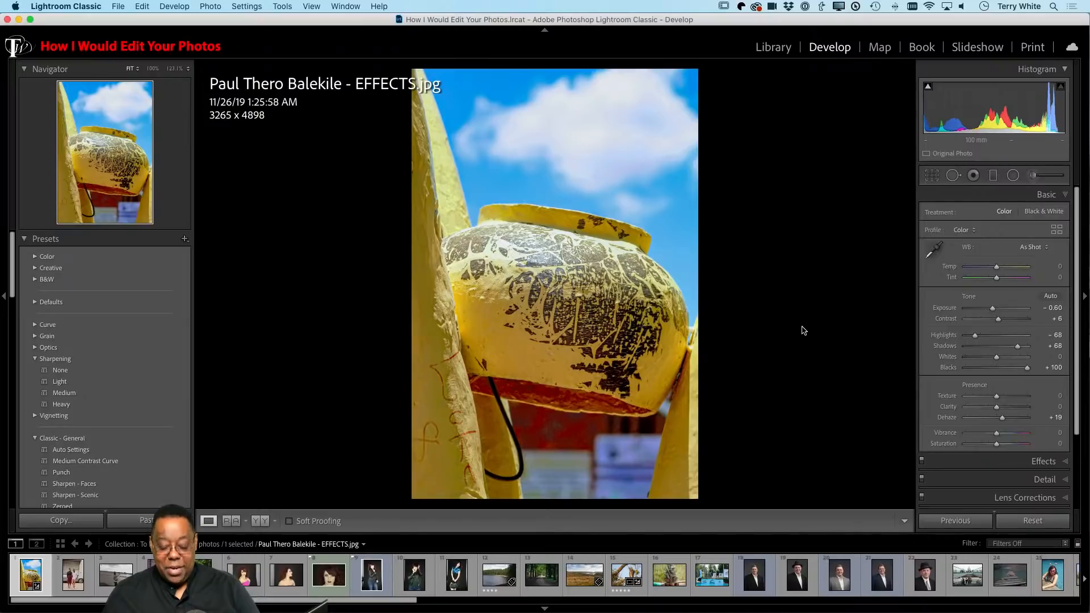
# - Send the pot photo from the Library grid to Adobe Photoshop 2021 as a copy with Lightroom adjustments
pyautogui.press('g')
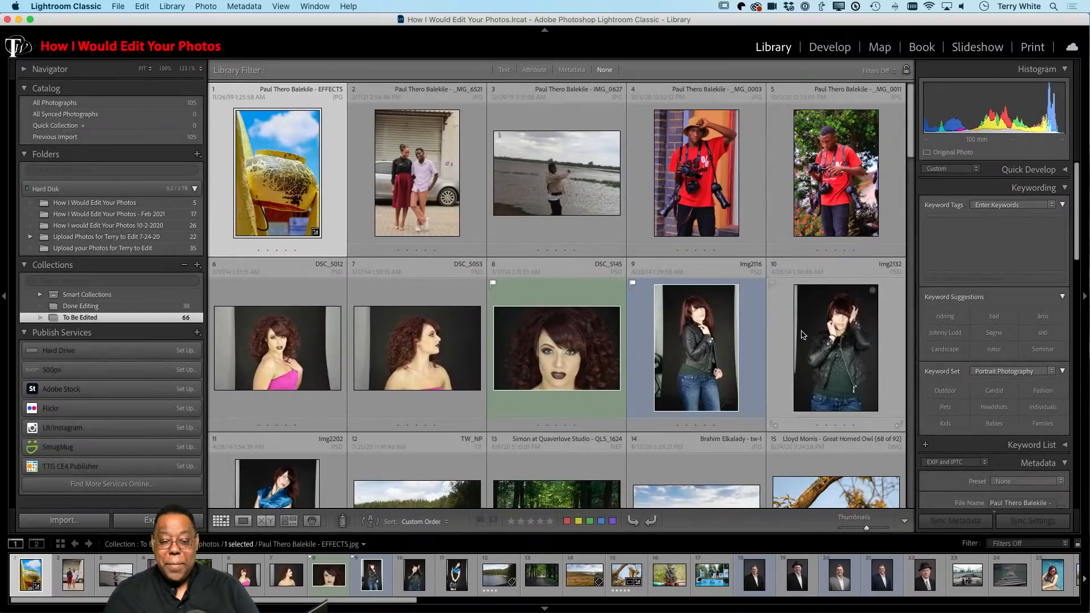
pyautogui.scroll(-1, 270, 162)
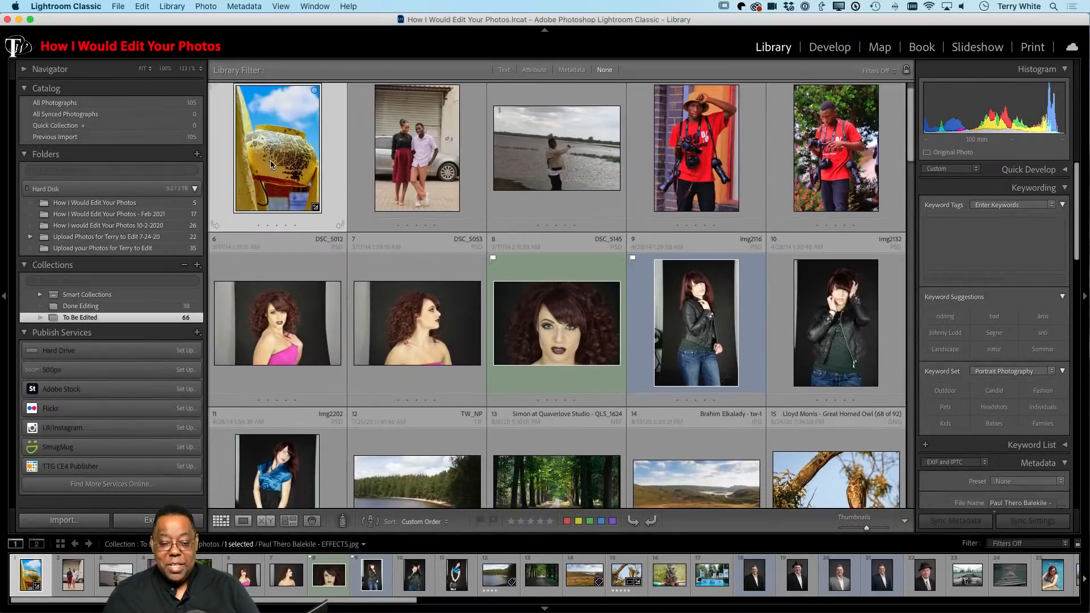
pyautogui.rightClick(270, 161)
pyautogui.moveTo(312, 280)
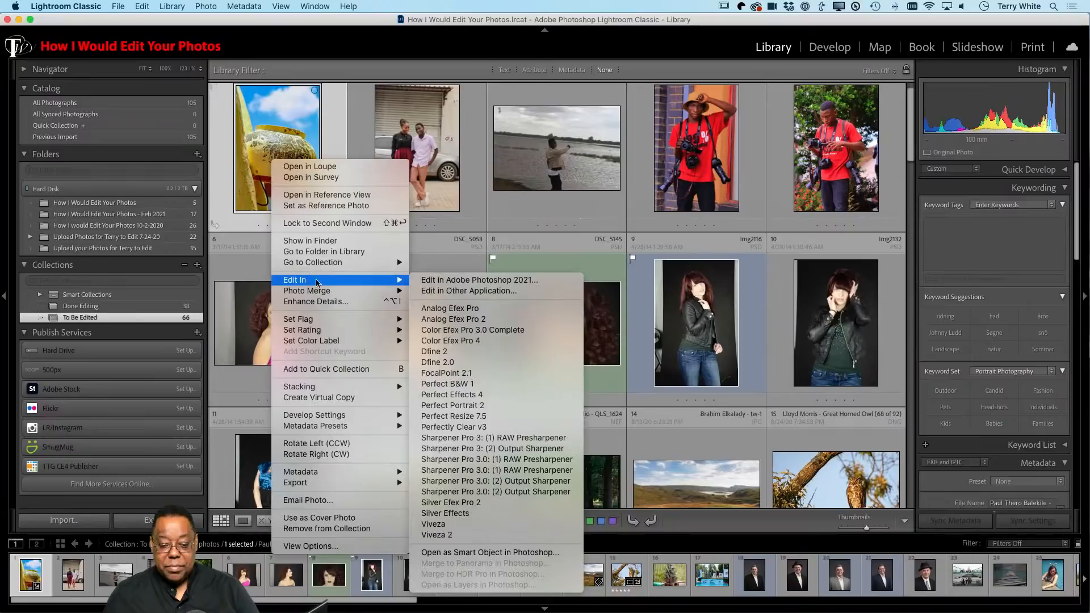
pyautogui.click(507, 280)
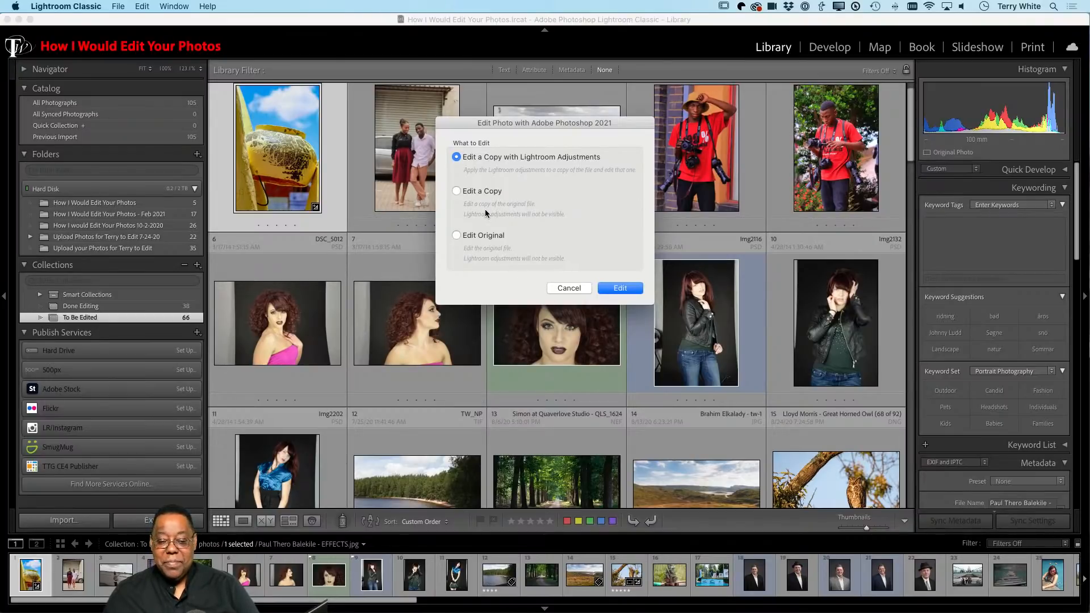
pyautogui.click(483, 235)
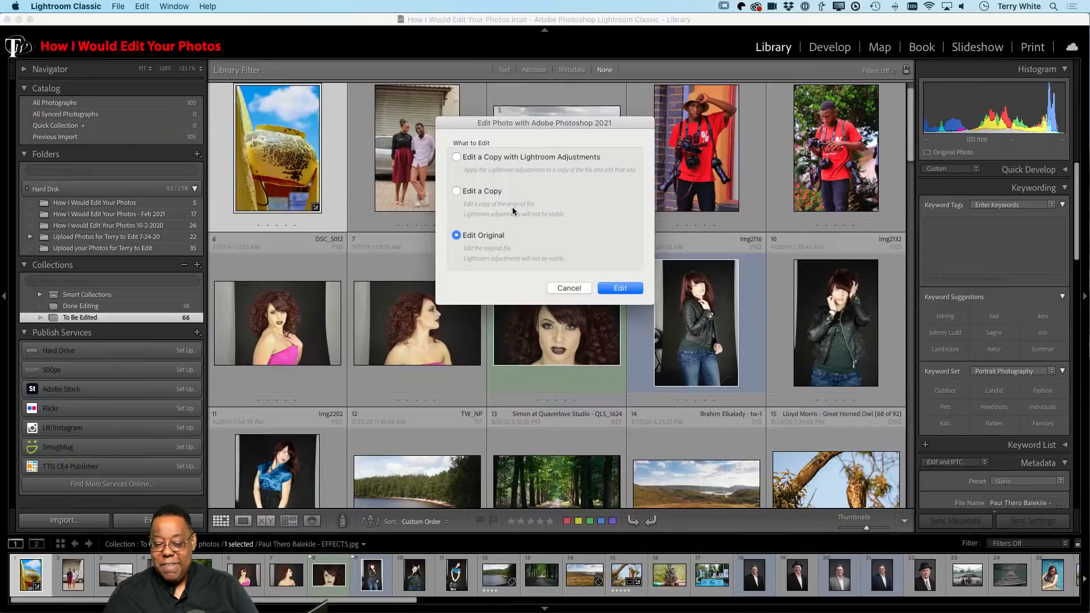
pyautogui.click(498, 157)
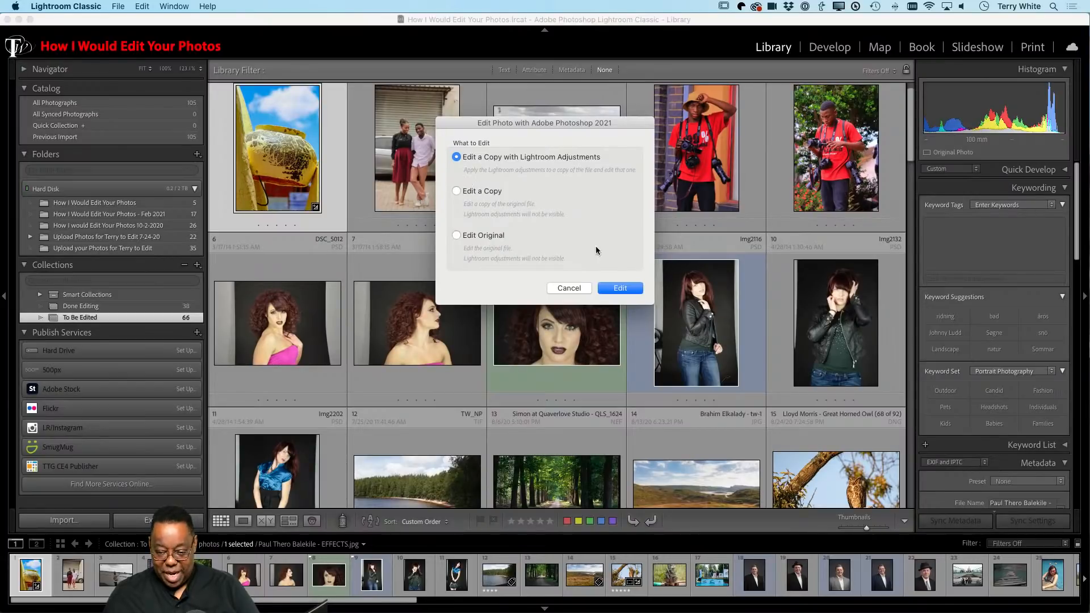
pyautogui.click(621, 290)
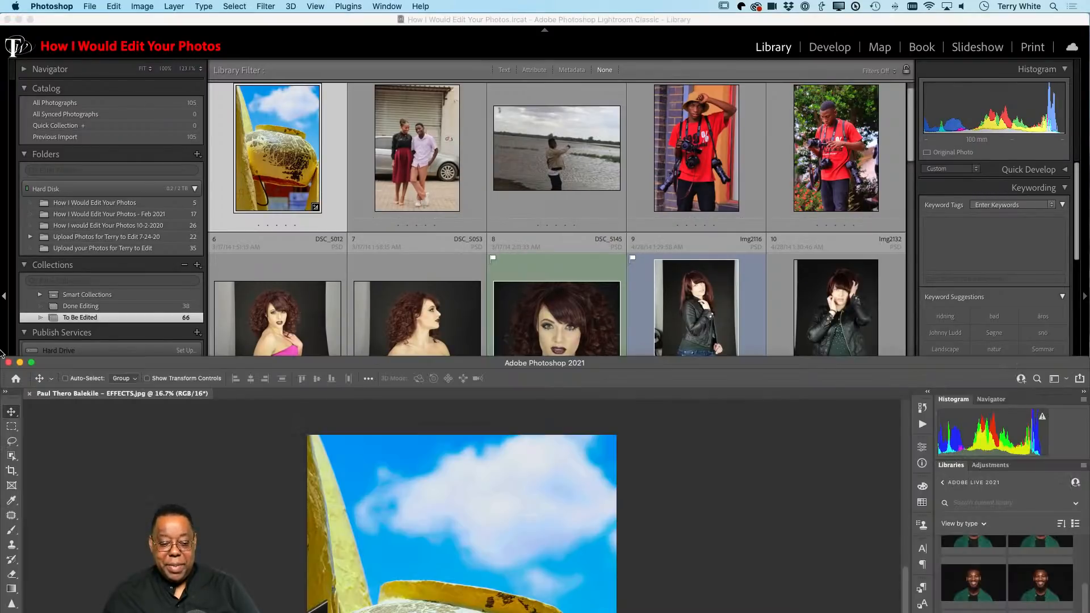
# - Duplicate the Background layer of the pot photo in Photoshop
pyautogui.click(34, 365)
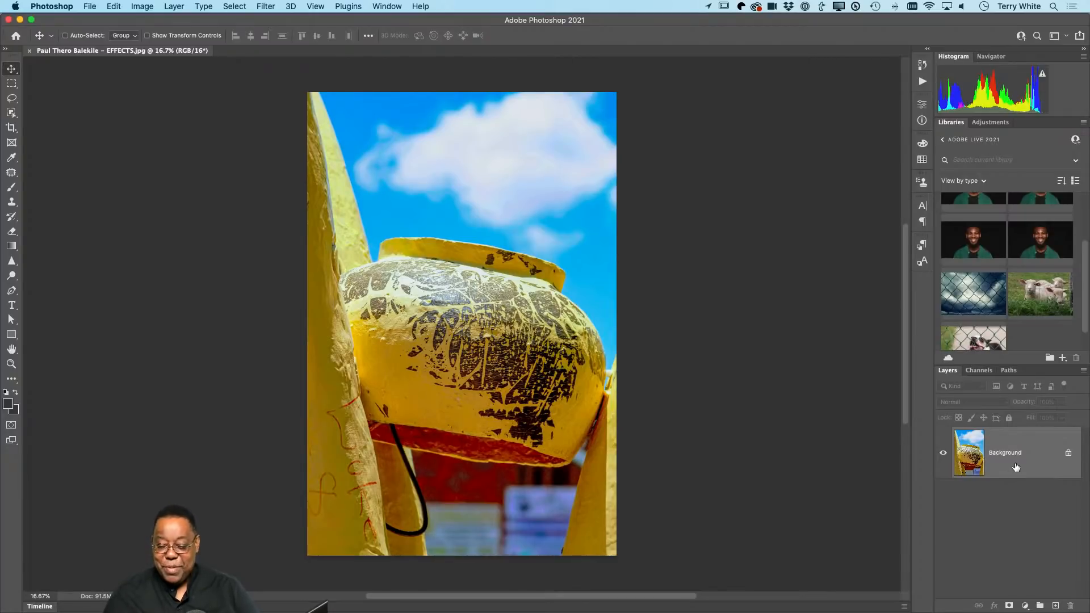
pyautogui.moveTo(1017, 462); pyautogui.dragTo(1055, 605)
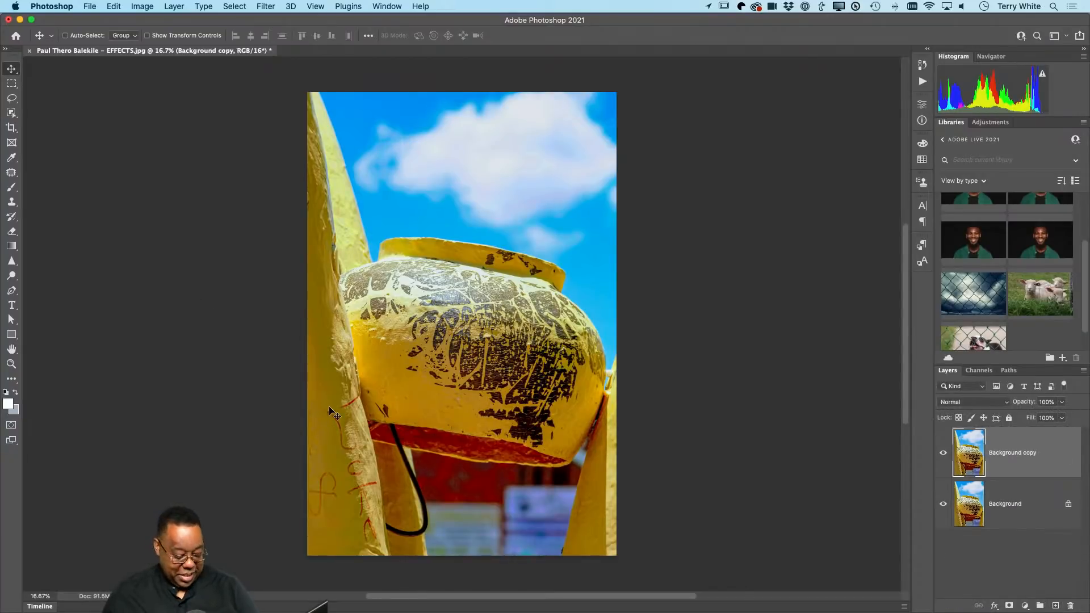
# - Select the Spot Healing Brush for the red writing on the yellow post
pyautogui.press('z')
pyautogui.moveTo(329, 411); pyautogui.dragTo(359, 167)
pyautogui.moveTo(361, 278); pyautogui.dragTo(388, 420)
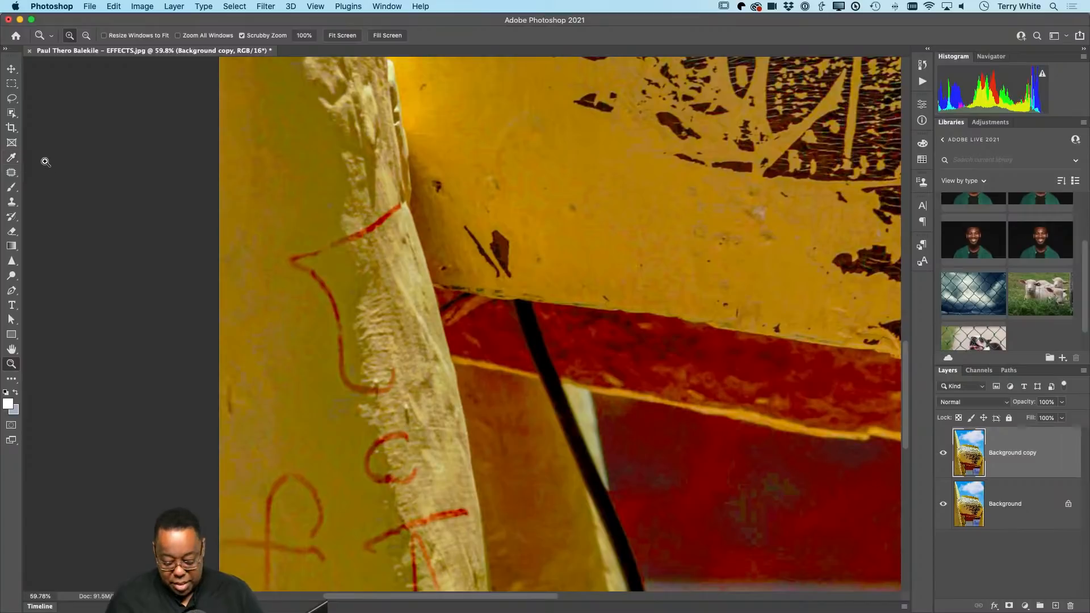
pyautogui.press('j')
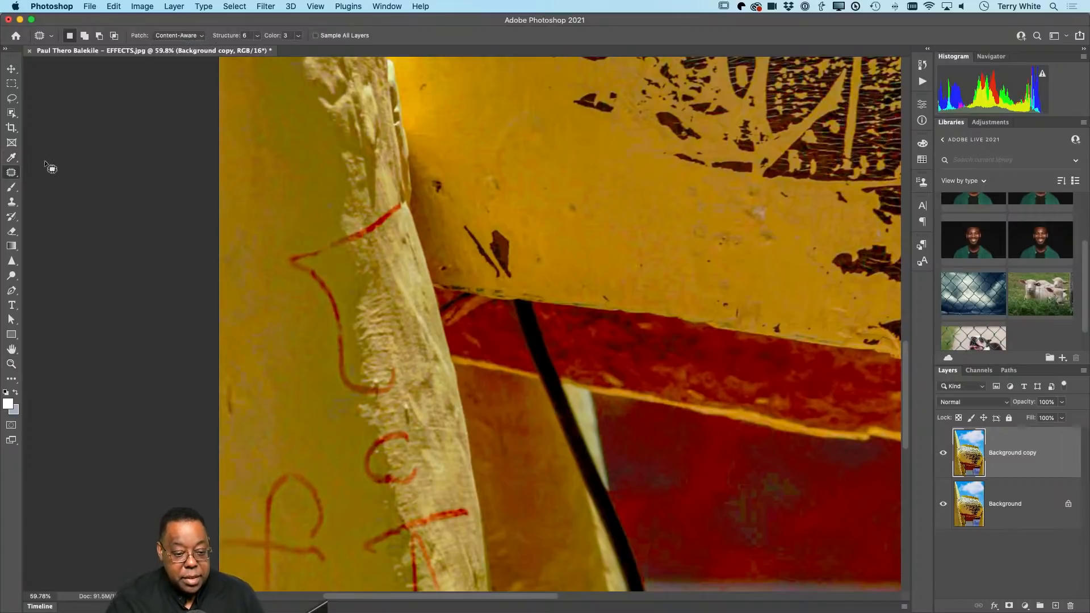
pyautogui.hotkey('shift', 'j')
pyautogui.hotkey('shift', 'j')
pyautogui.hotkey('shift', 'j')
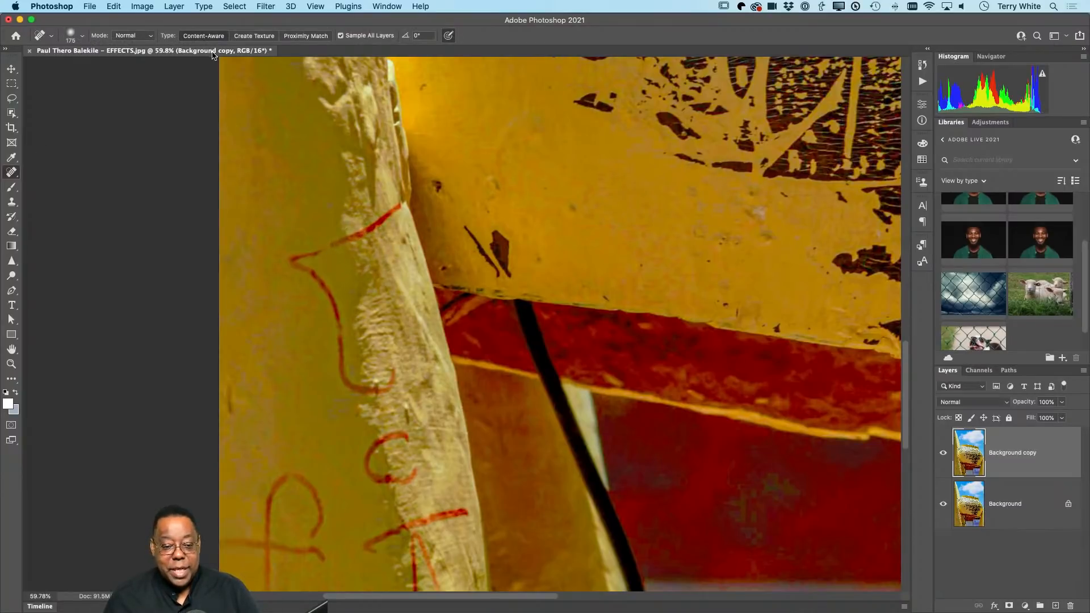
# - Load the TW Live.tbr preset in the toolbar customization and apply it
pyautogui.click(88, 7)
pyautogui.moveTo(113, 7)
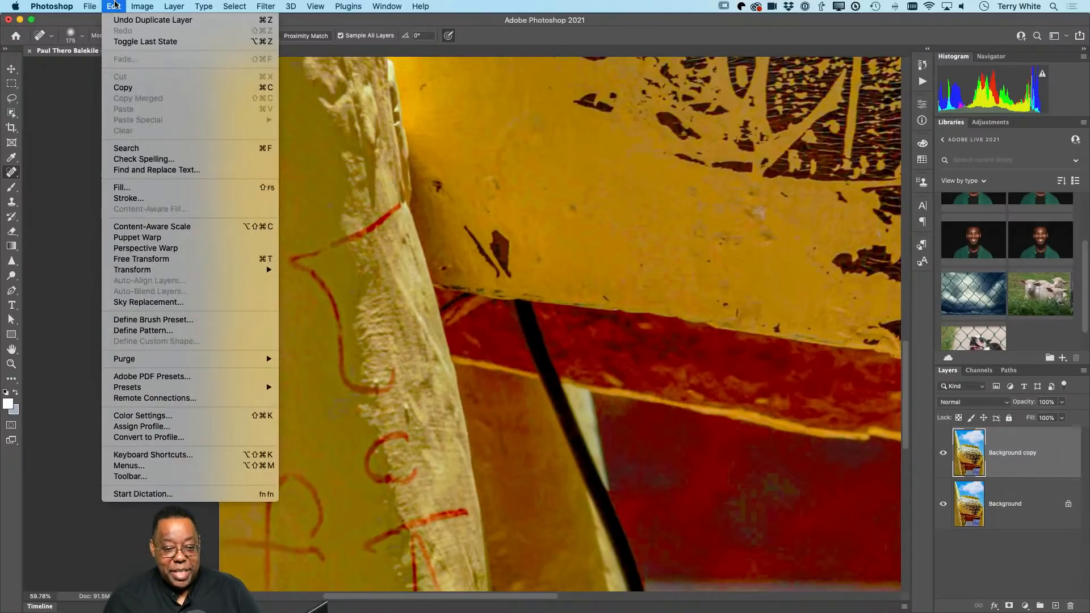
pyautogui.click(172, 480)
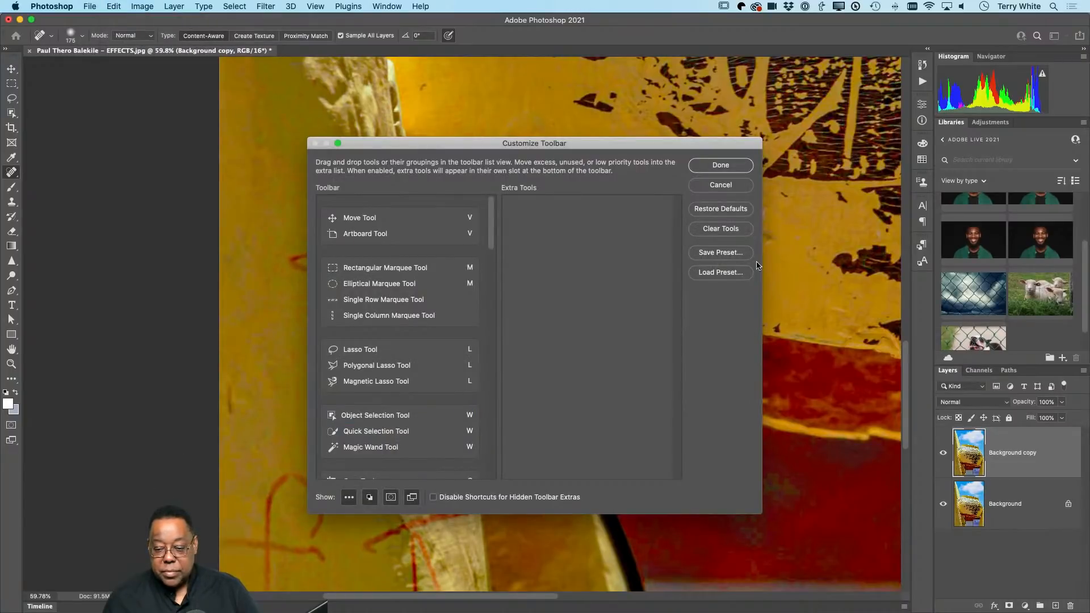
pyautogui.click(713, 275)
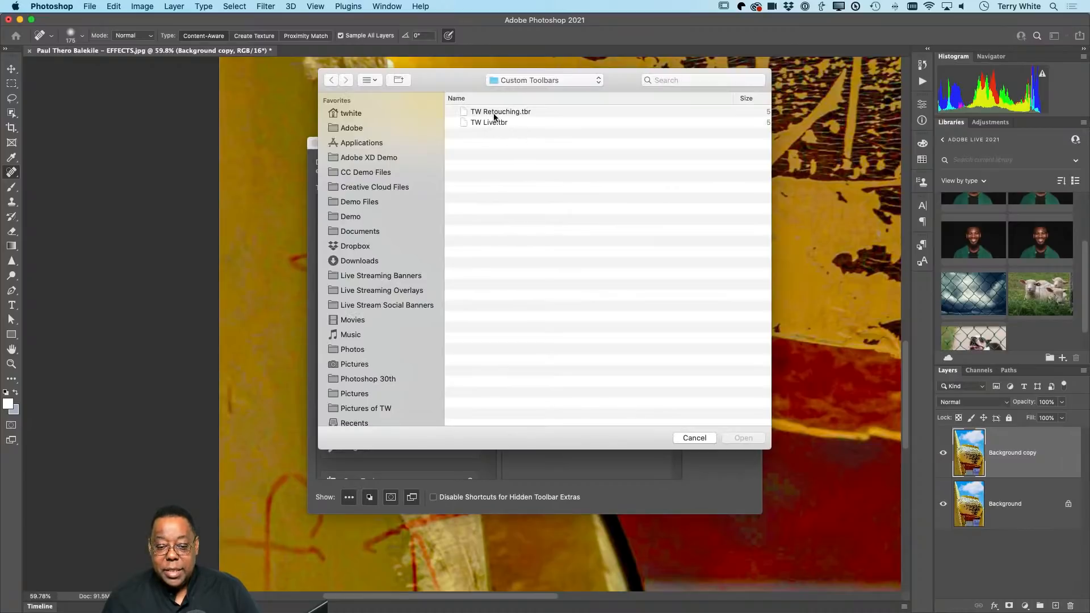
pyautogui.doubleClick(489, 126)
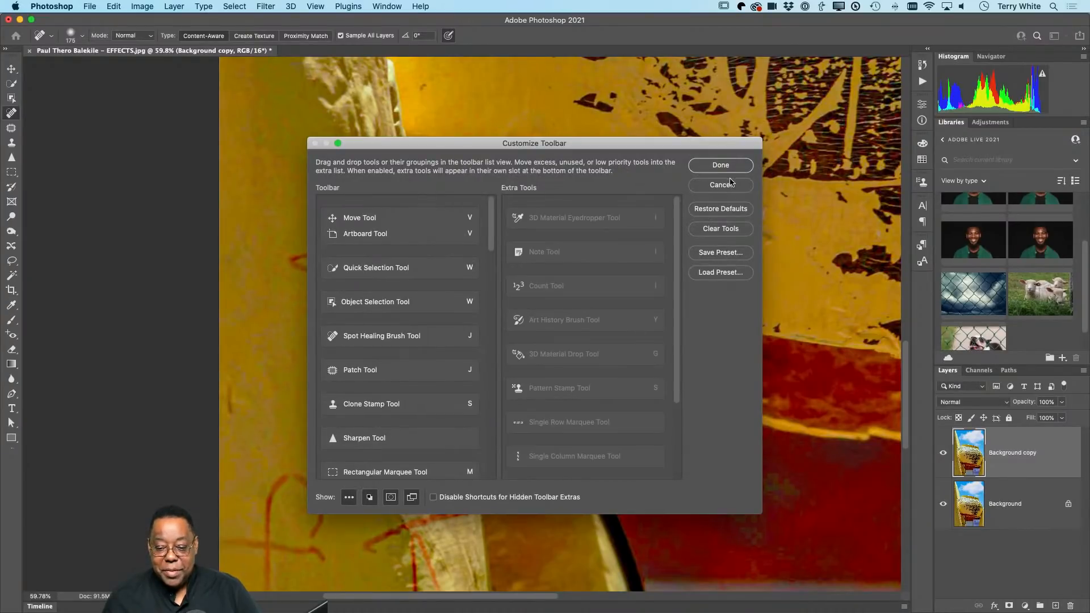
pyautogui.click(727, 166)
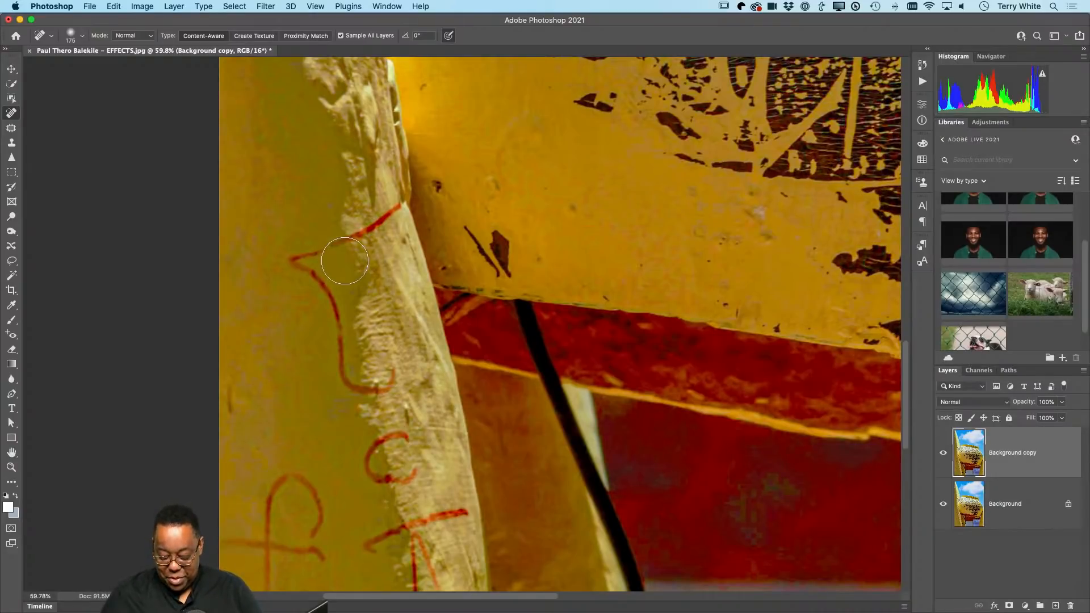
# - Reduce the Spot Healing Brush size to 90 and heal away the uppermost red letter and its remnants on the yellow post
pyautogui.press('[')
pyautogui.press('[')
pyautogui.press('[')
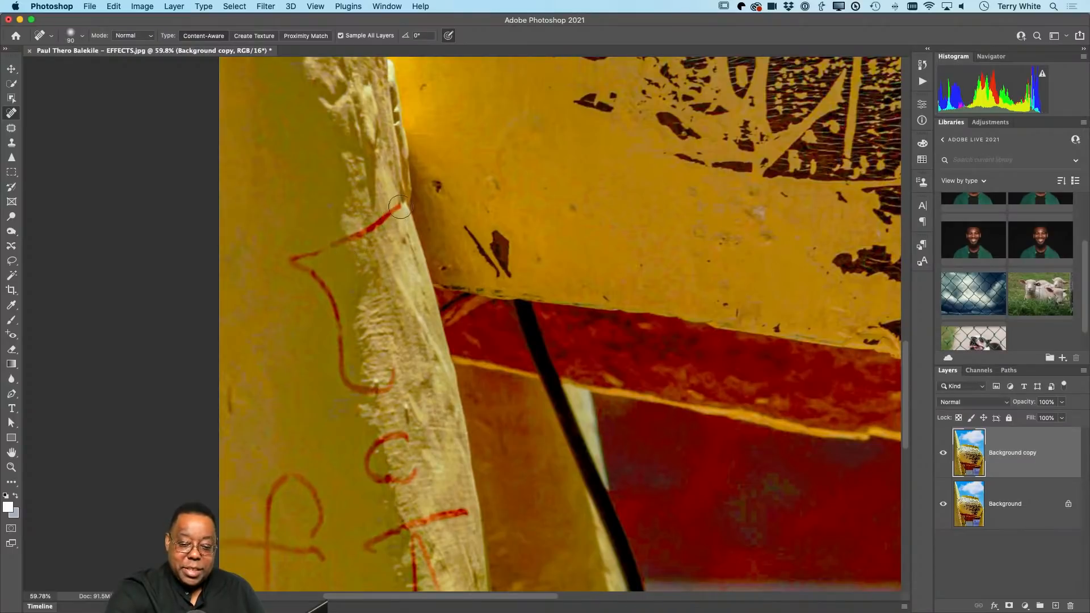
pyautogui.moveTo(398, 210)
pyautogui.mouseDown()
pyautogui.moveTo(286, 262)
pyautogui.moveTo(332, 312)
pyautogui.moveTo(352, 383)
pyautogui.moveTo(380, 390)
pyautogui.moveTo(395, 378)
pyautogui.mouseUp()
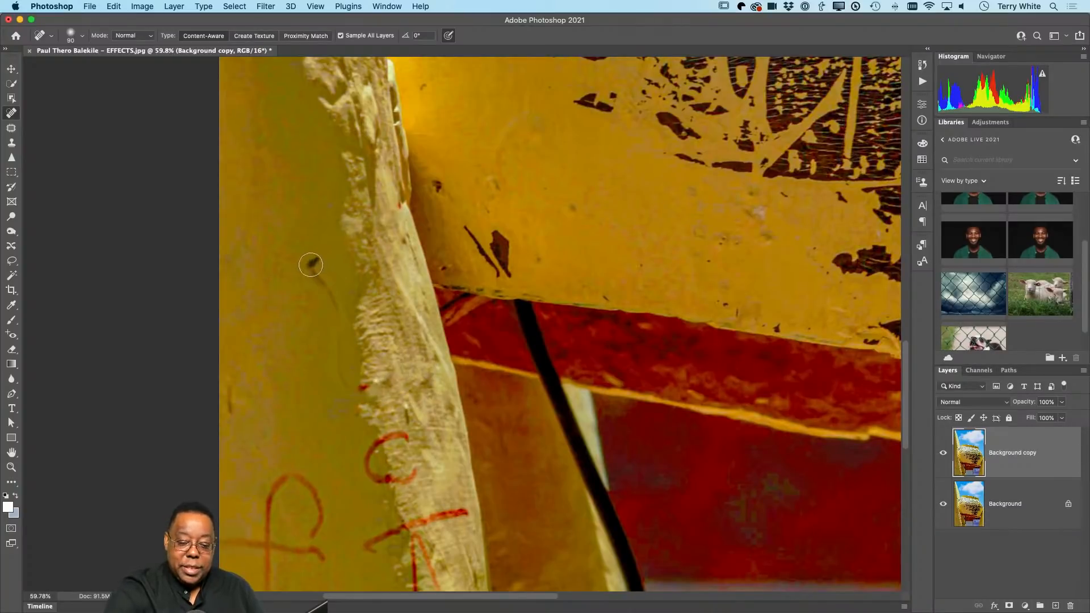
pyautogui.moveTo(311, 264)
pyautogui.mouseDown()
pyautogui.moveTo(331, 307)
pyautogui.moveTo(311, 264)
pyautogui.mouseUp()
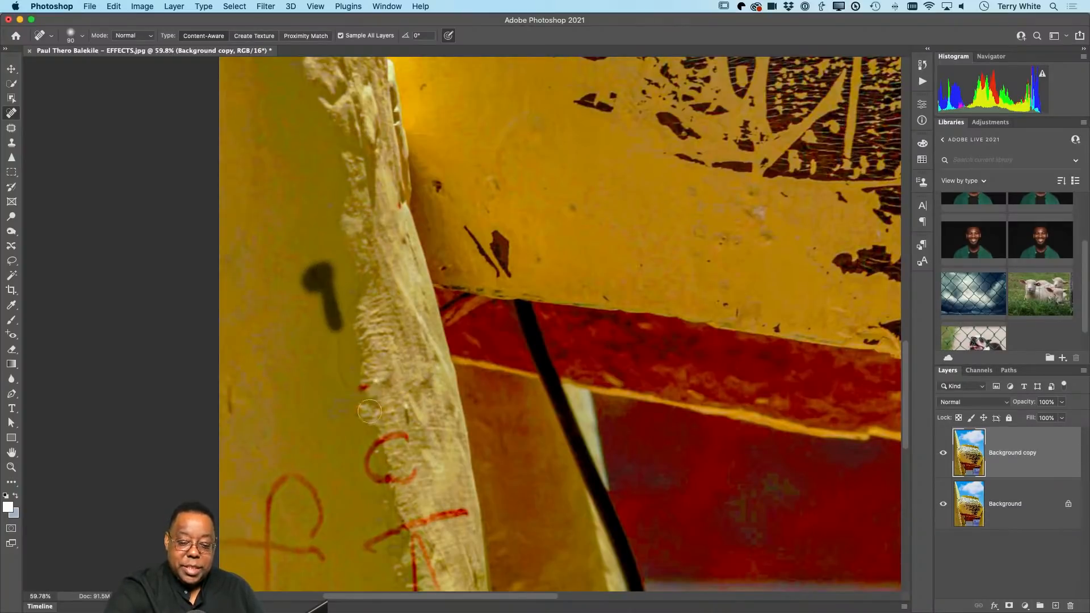
pyautogui.moveTo(336, 340); pyautogui.dragTo(341, 376)
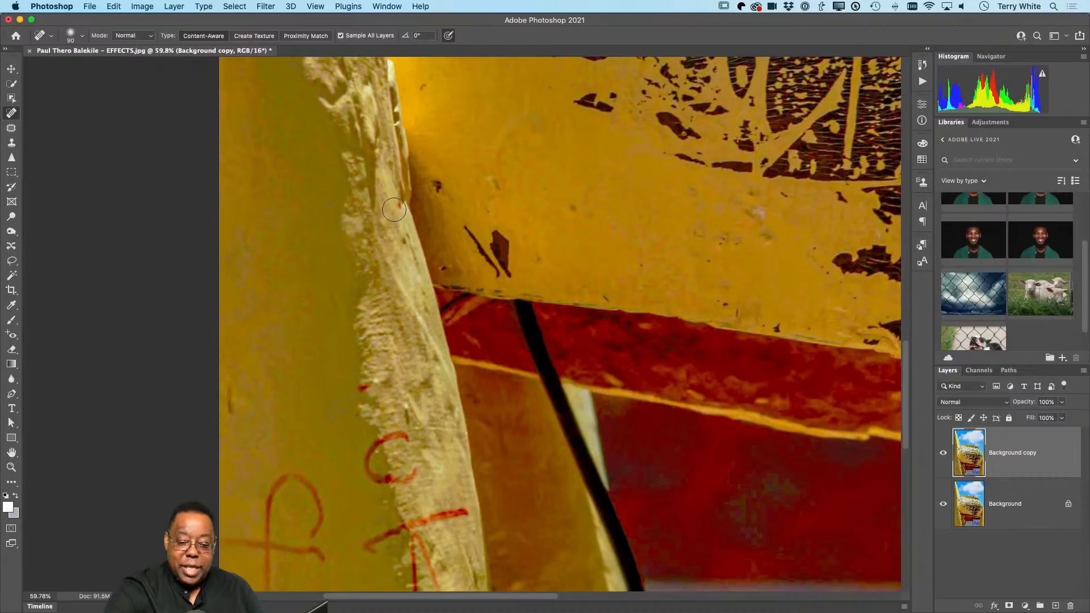
pyautogui.moveTo(394, 210); pyautogui.dragTo(396, 223)
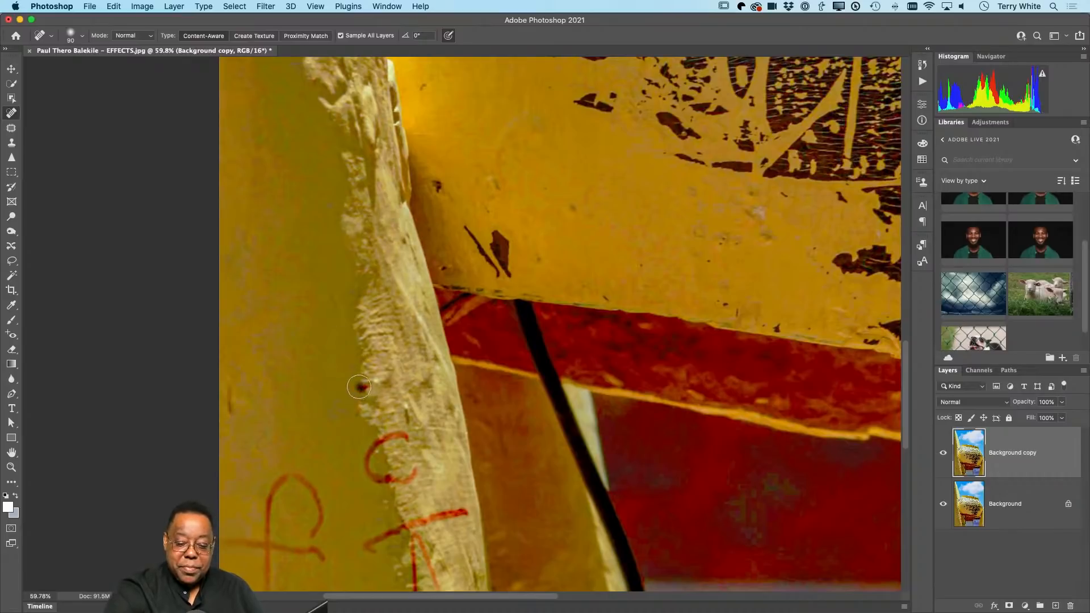
pyautogui.moveTo(359, 387)
pyautogui.mouseDown()
pyautogui.moveTo(379, 424)
pyautogui.moveTo(360, 392)
pyautogui.mouseUp()
pyautogui.moveTo(360, 401); pyautogui.dragTo(361, 407)
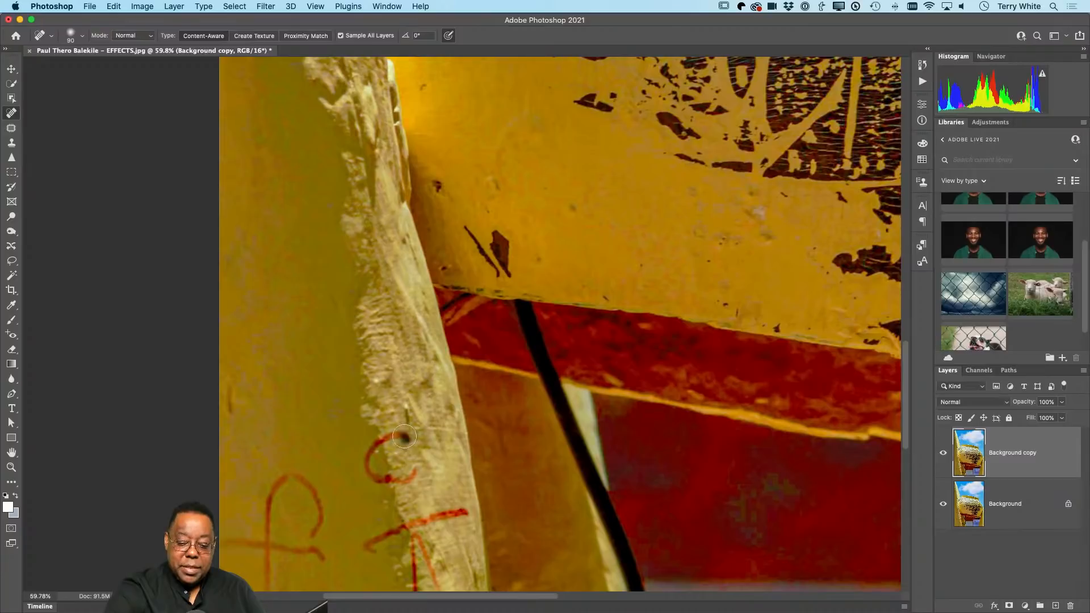
# - Heal away the small red c-shaped mark on the rough edge of the post
pyautogui.moveTo(404, 436)
pyautogui.mouseDown()
pyautogui.moveTo(372, 446)
pyautogui.moveTo(370, 474)
pyautogui.moveTo(387, 483)
pyautogui.moveTo(407, 472)
pyautogui.mouseUp()
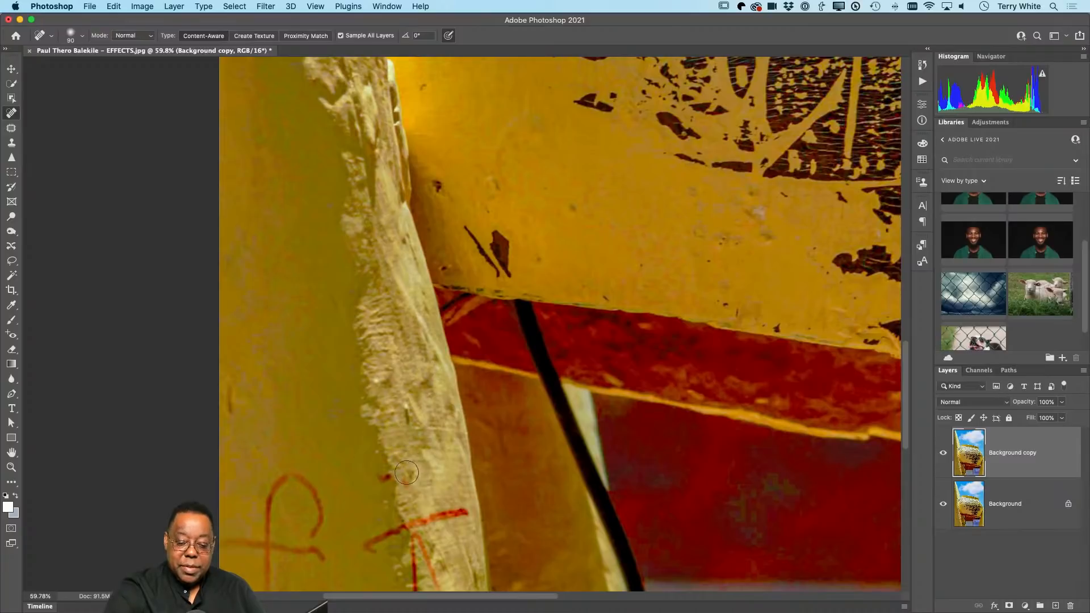
pyautogui.click(385, 478)
pyautogui.click(402, 486)
# - Heal away the large looping red letter on the post's smooth face and the small dark mark above it
pyautogui.moveTo(428, 506)
pyautogui.mouseDown()
pyautogui.moveTo(423, 393)
pyautogui.moveTo(395, 291)
pyautogui.mouseUp()
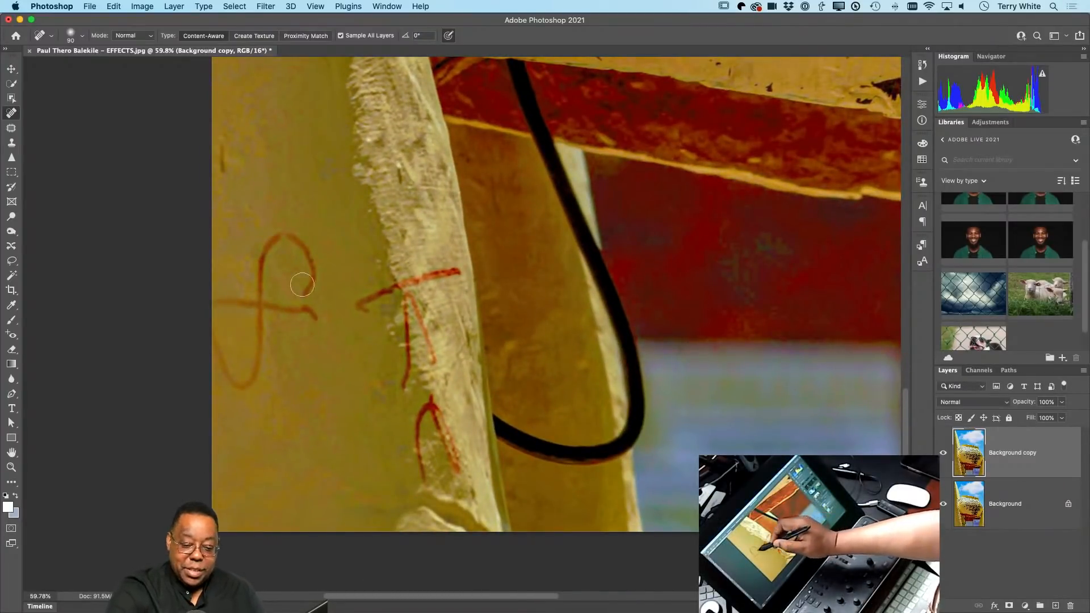
pyautogui.moveTo(302, 302)
pyautogui.mouseDown()
pyautogui.moveTo(309, 258)
pyautogui.moveTo(287, 233)
pyautogui.moveTo(261, 248)
pyautogui.moveTo(256, 360)
pyautogui.moveTo(235, 388)
pyautogui.moveTo(209, 304)
pyautogui.moveTo(339, 316)
pyautogui.moveTo(336, 328)
pyautogui.moveTo(313, 315)
pyautogui.mouseUp()
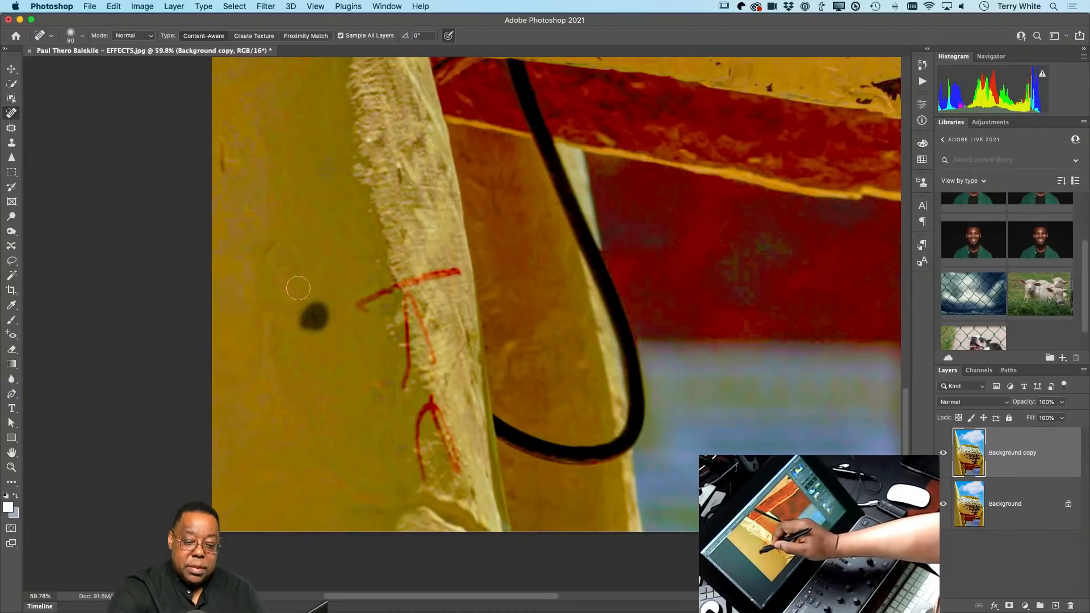
pyautogui.moveTo(270, 248); pyautogui.dragTo(246, 376)
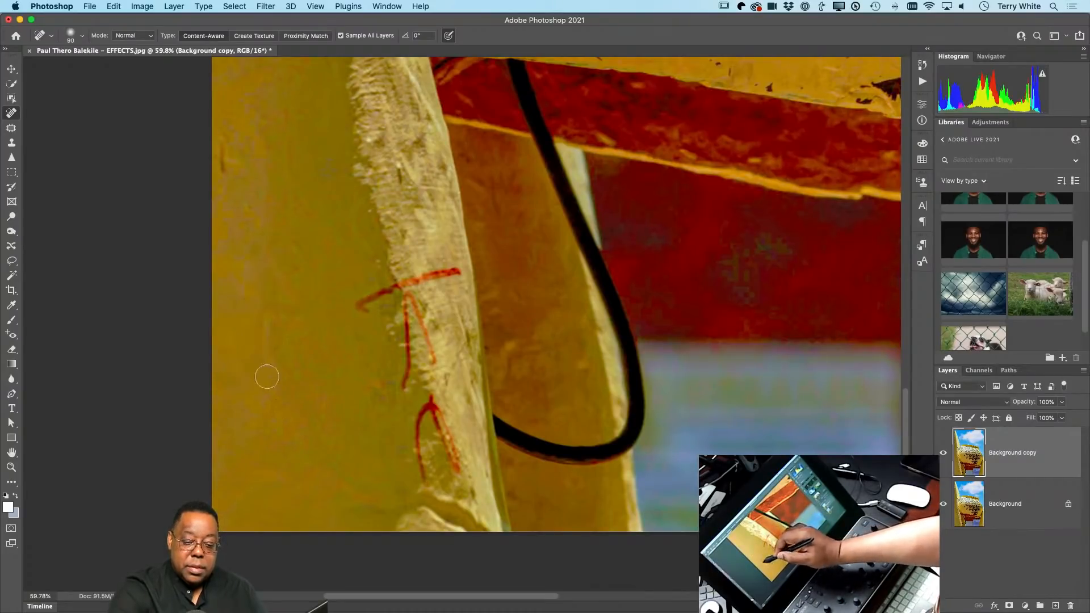
pyautogui.moveTo(234, 152); pyautogui.dragTo(224, 172)
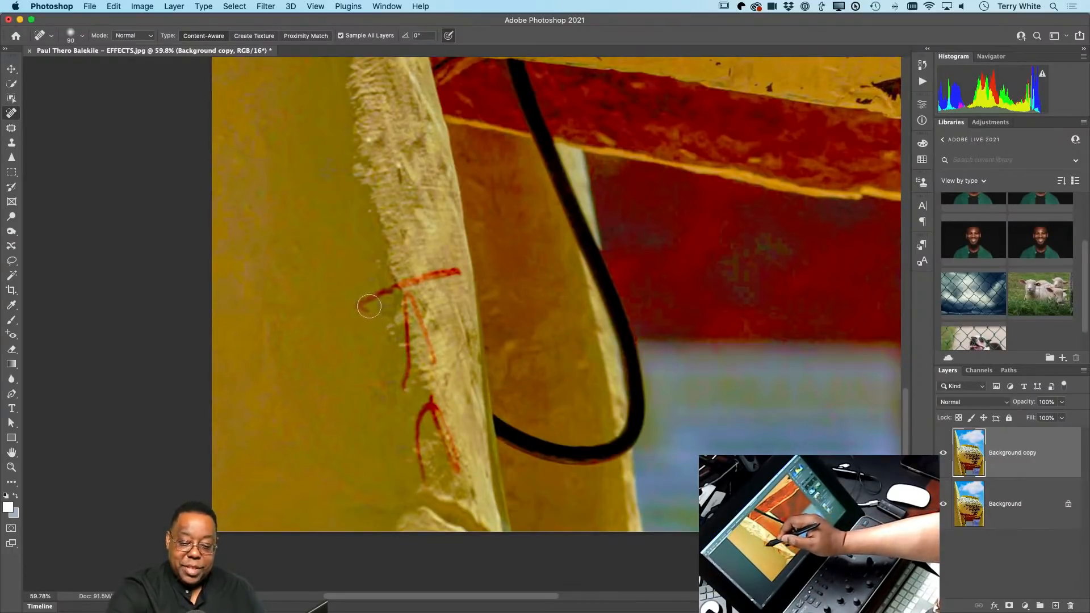
# - Heal away the remaining red letters along the rough edge near the bottom of the post
pyautogui.moveTo(369, 306)
pyautogui.mouseDown()
pyautogui.moveTo(431, 272)
pyautogui.moveTo(459, 272)
pyautogui.moveTo(414, 317)
pyautogui.moveTo(433, 358)
pyautogui.moveTo(404, 305)
pyautogui.moveTo(405, 392)
pyautogui.moveTo(412, 374)
pyautogui.mouseUp()
pyautogui.moveTo(411, 309)
pyautogui.mouseDown()
pyautogui.moveTo(415, 354)
pyautogui.moveTo(404, 298)
pyautogui.moveTo(386, 288)
pyautogui.mouseUp()
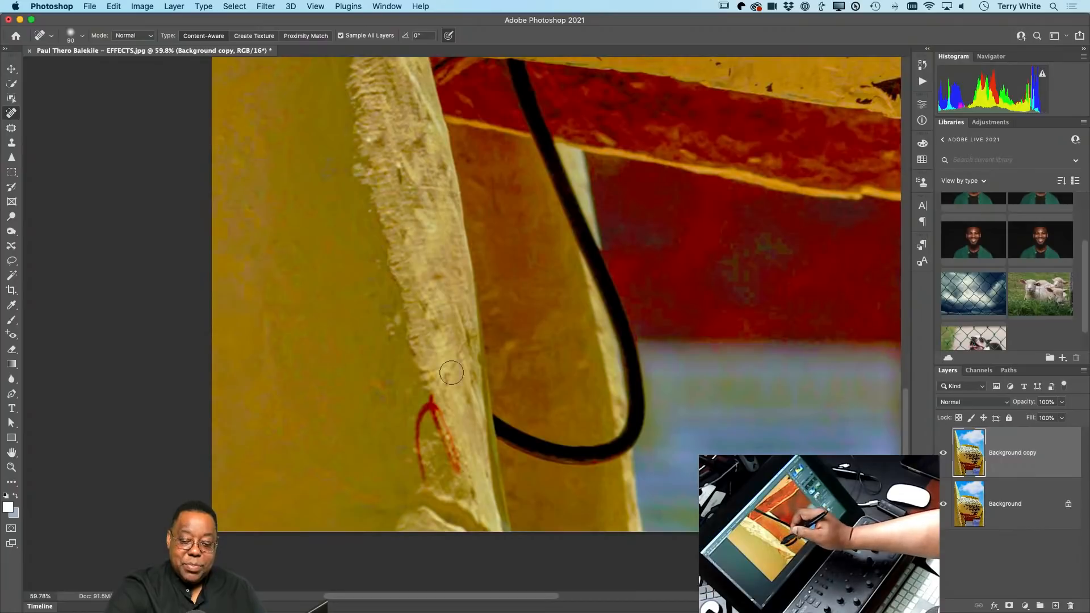
pyautogui.moveTo(453, 416)
pyautogui.mouseDown()
pyautogui.moveTo(407, 315)
pyautogui.moveTo(410, 366)
pyautogui.moveTo(385, 297)
pyautogui.moveTo(370, 340)
pyautogui.moveTo(375, 371)
pyautogui.mouseUp()
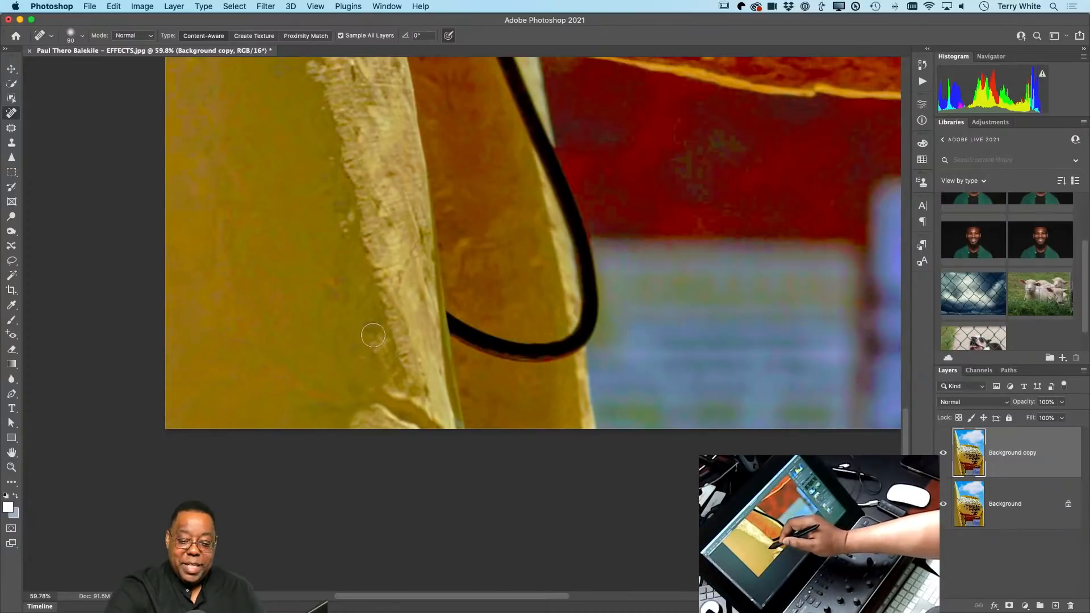
# - Heal the dark scratch, chip and spots on the yellow pot just beside the post
pyautogui.moveTo(511, 318); pyautogui.dragTo(471, 454)
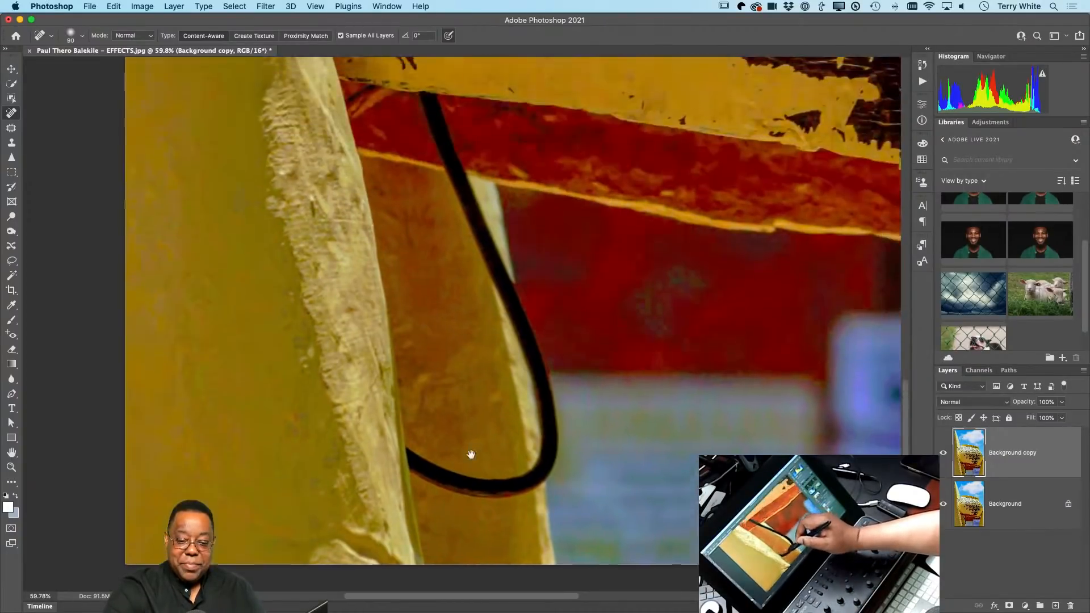
pyautogui.moveTo(493, 265)
pyautogui.mouseDown()
pyautogui.moveTo(487, 416)
pyautogui.moveTo(433, 417)
pyautogui.mouseUp()
pyautogui.moveTo(343, 180); pyautogui.dragTo(353, 216)
pyautogui.moveTo(350, 216); pyautogui.dragTo(347, 180)
pyautogui.moveTo(335, 180)
pyautogui.mouseDown()
pyautogui.moveTo(339, 201)
pyautogui.moveTo(319, 179)
pyautogui.moveTo(350, 229)
pyautogui.moveTo(313, 179)
pyautogui.moveTo(339, 169)
pyautogui.mouseUp()
pyautogui.click(356, 216)
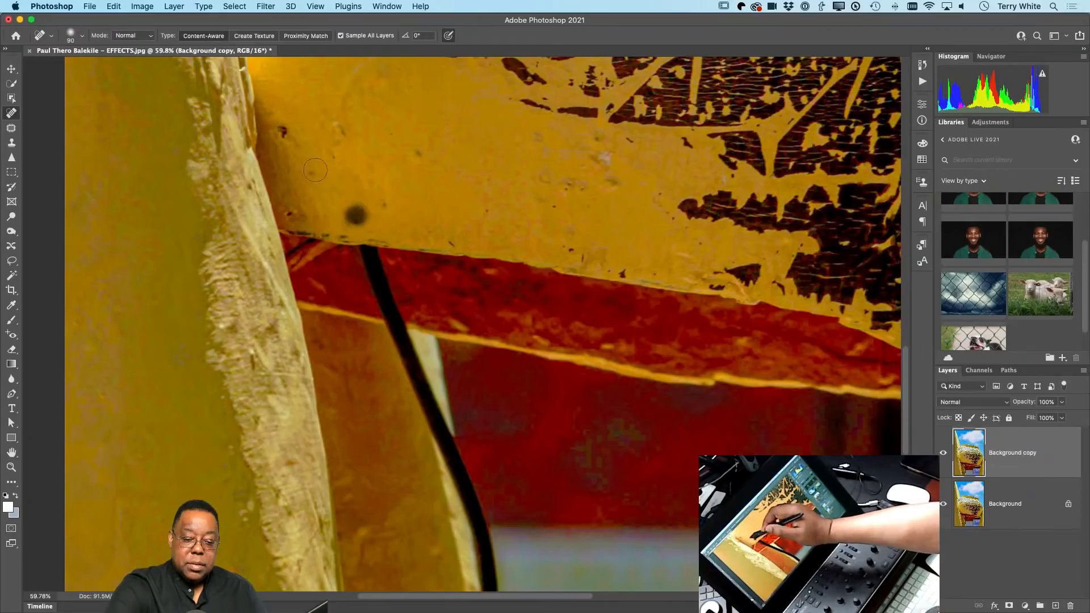
pyautogui.click(281, 126)
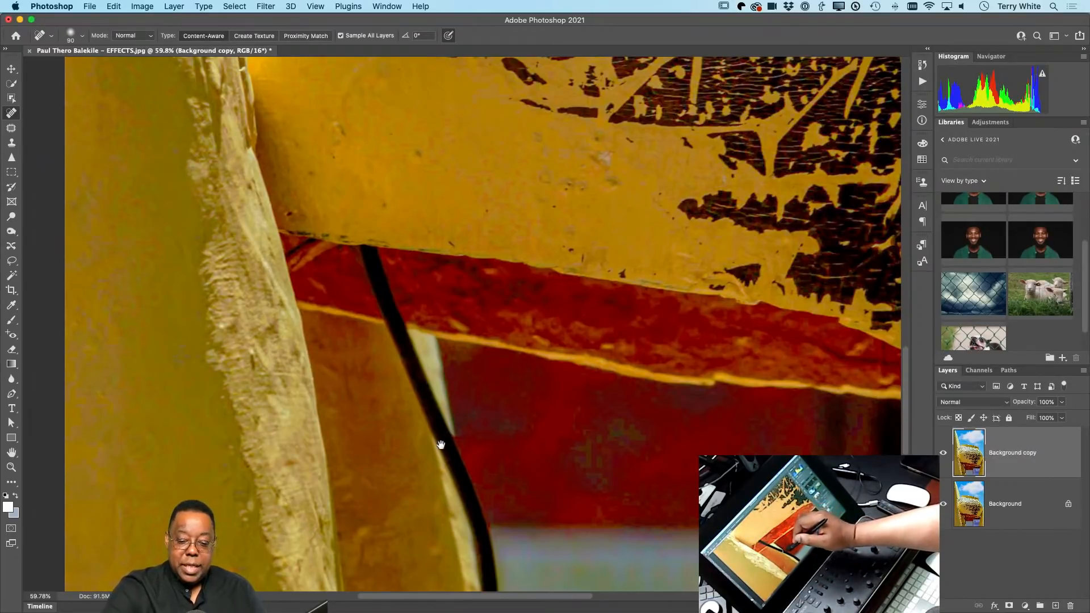
# - Remove the black cable hanging beneath the pot with Spot Healing strokes, including its remnants along the yellow support's edge
pyautogui.moveTo(440, 445); pyautogui.dragTo(337, 378)
pyautogui.moveTo(316, 461); pyautogui.dragTo(354, 467)
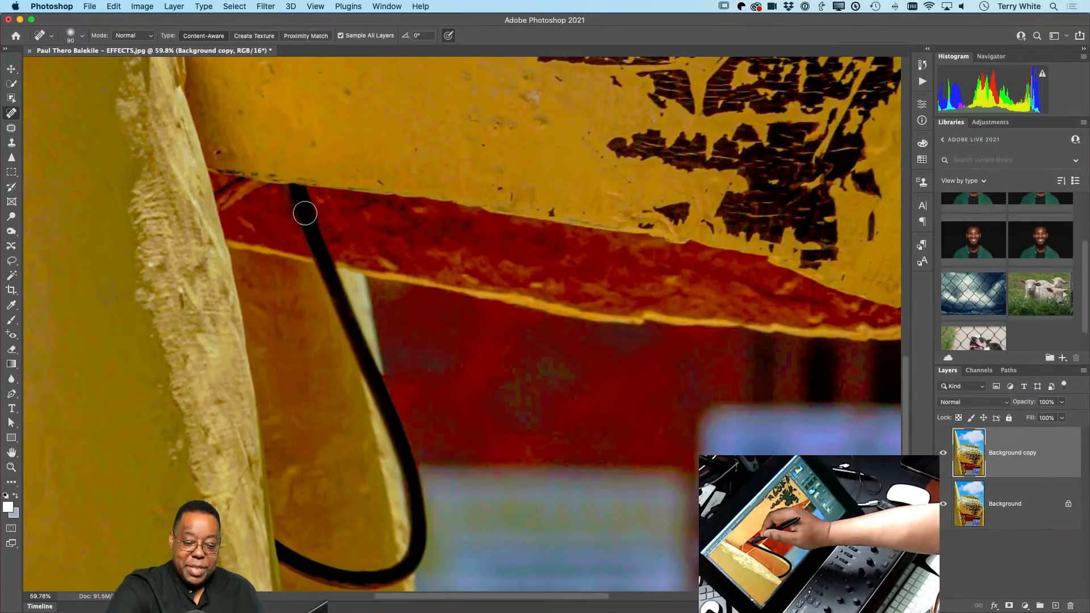
pyautogui.moveTo(305, 214)
pyautogui.mouseDown()
pyautogui.moveTo(323, 243)
pyautogui.moveTo(304, 249)
pyautogui.moveTo(323, 250)
pyautogui.moveTo(391, 423)
pyautogui.mouseUp()
pyautogui.moveTo(354, 349); pyautogui.dragTo(349, 335)
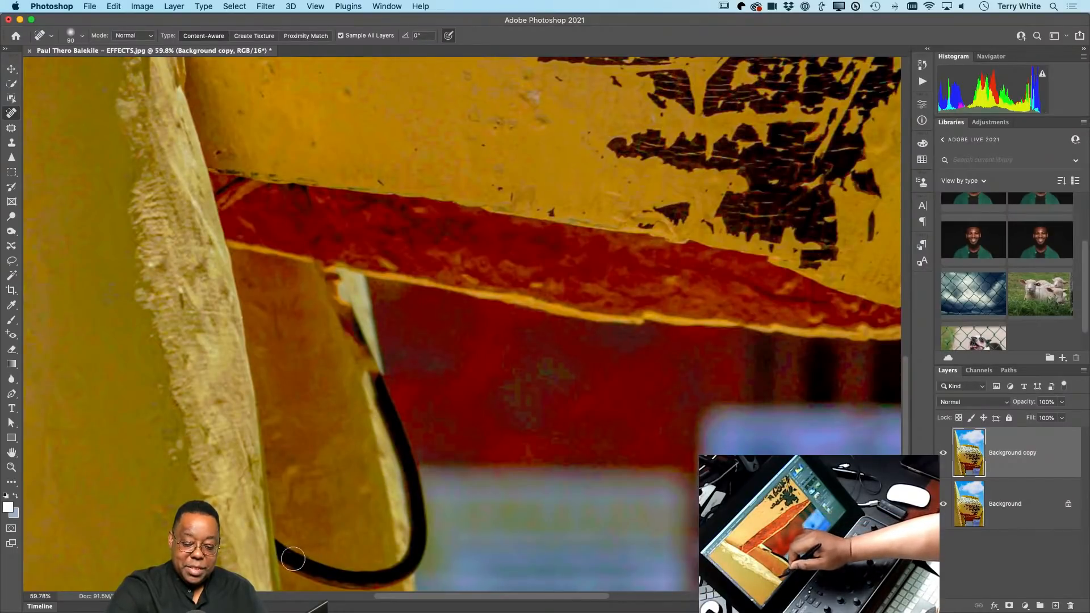
pyautogui.moveTo(290, 559)
pyautogui.mouseDown()
pyautogui.moveTo(322, 575)
pyautogui.moveTo(337, 578)
pyautogui.moveTo(319, 567)
pyautogui.moveTo(355, 568)
pyautogui.moveTo(369, 583)
pyautogui.moveTo(349, 498)
pyautogui.moveTo(317, 462)
pyautogui.mouseUp()
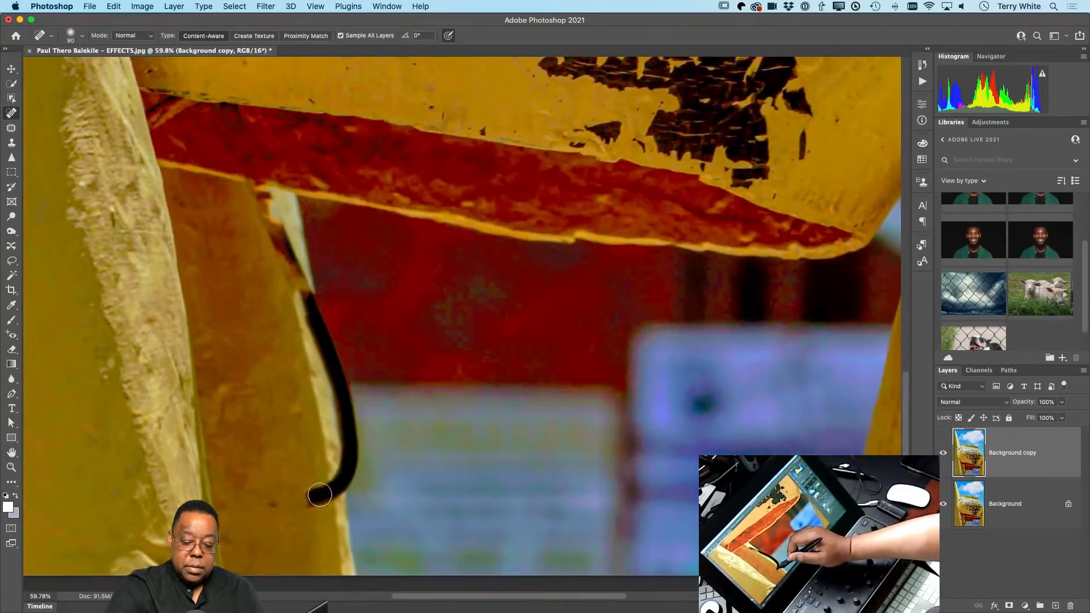
pyautogui.moveTo(313, 500)
pyautogui.mouseDown()
pyautogui.moveTo(338, 481)
pyautogui.moveTo(355, 514)
pyautogui.moveTo(340, 384)
pyautogui.moveTo(351, 439)
pyautogui.moveTo(388, 483)
pyautogui.moveTo(343, 404)
pyautogui.moveTo(339, 422)
pyautogui.moveTo(346, 391)
pyautogui.moveTo(325, 367)
pyautogui.moveTo(358, 379)
pyautogui.moveTo(324, 345)
pyautogui.moveTo(358, 383)
pyautogui.moveTo(344, 366)
pyautogui.moveTo(336, 379)
pyautogui.moveTo(332, 356)
pyautogui.moveTo(360, 367)
pyautogui.moveTo(327, 342)
pyautogui.moveTo(326, 357)
pyautogui.moveTo(311, 290)
pyautogui.moveTo(325, 341)
pyautogui.moveTo(305, 292)
pyautogui.mouseUp()
pyautogui.moveTo(343, 410)
pyautogui.mouseDown()
pyautogui.moveTo(358, 492)
pyautogui.moveTo(354, 461)
pyautogui.mouseUp()
pyautogui.moveTo(299, 298); pyautogui.dragTo(263, 200)
pyautogui.moveTo(306, 291)
pyautogui.mouseDown()
pyautogui.moveTo(271, 218)
pyautogui.moveTo(311, 295)
pyautogui.moveTo(286, 230)
pyautogui.moveTo(306, 298)
pyautogui.moveTo(290, 251)
pyautogui.mouseUp()
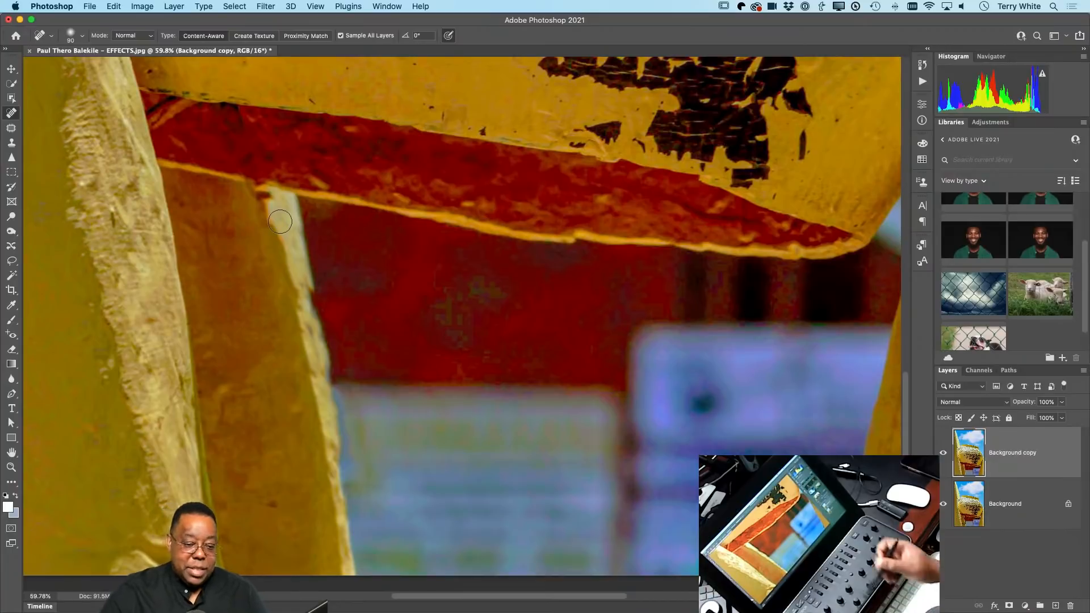
# - Patch the uneven join between the pot's red underside and the yellow support with the Patch tool, and clear the selection
pyautogui.click(11, 129)
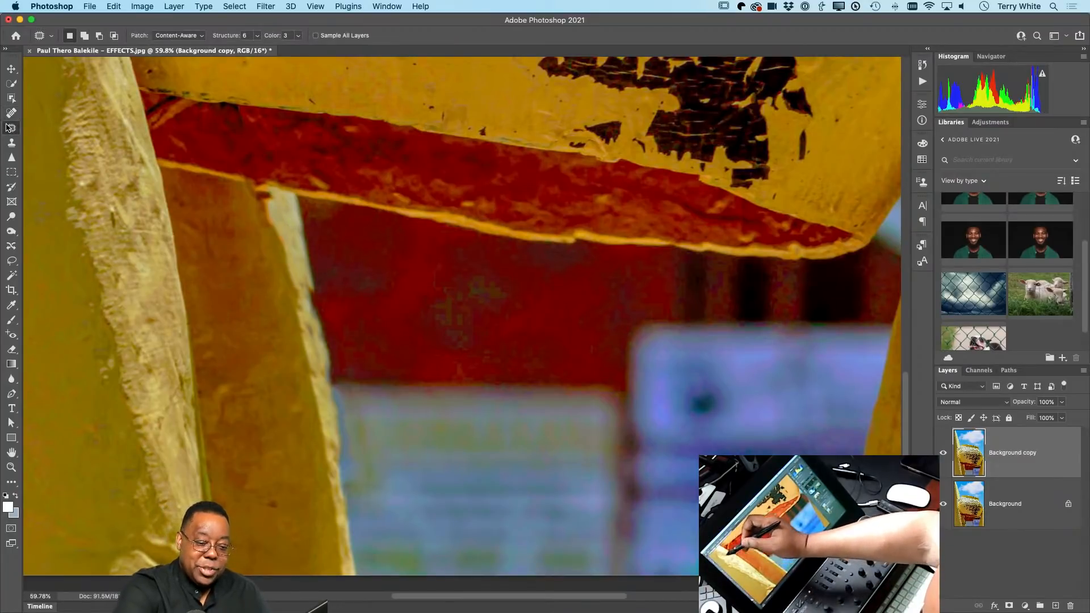
pyautogui.moveTo(275, 176)
pyautogui.mouseDown()
pyautogui.moveTo(239, 171)
pyautogui.moveTo(235, 189)
pyautogui.moveTo(272, 206)
pyautogui.moveTo(281, 182)
pyautogui.moveTo(206, 183)
pyautogui.mouseUp()
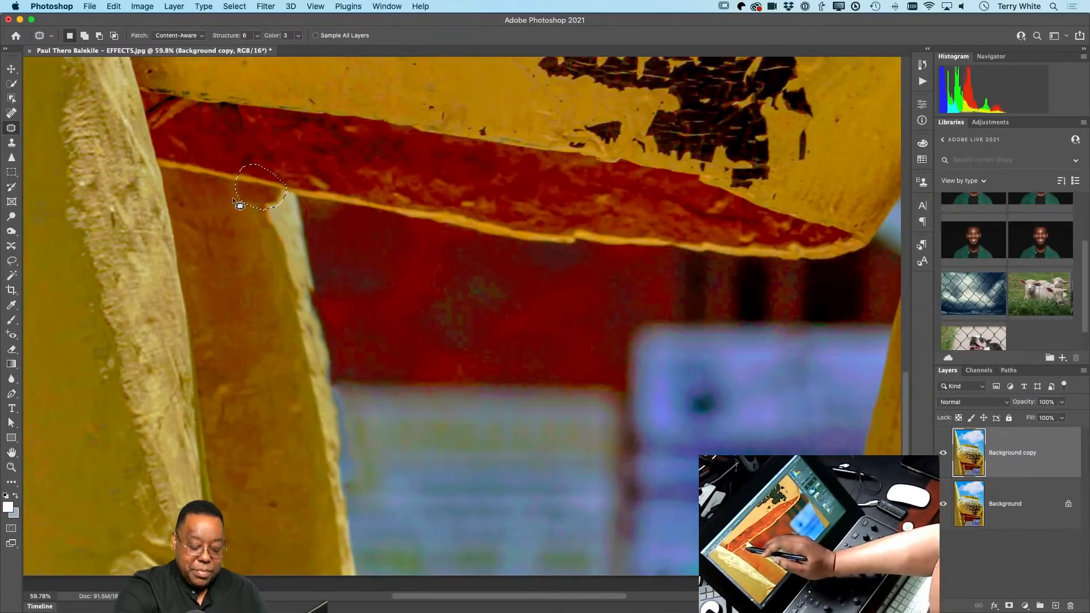
pyautogui.moveTo(252, 203); pyautogui.dragTo(207, 184)
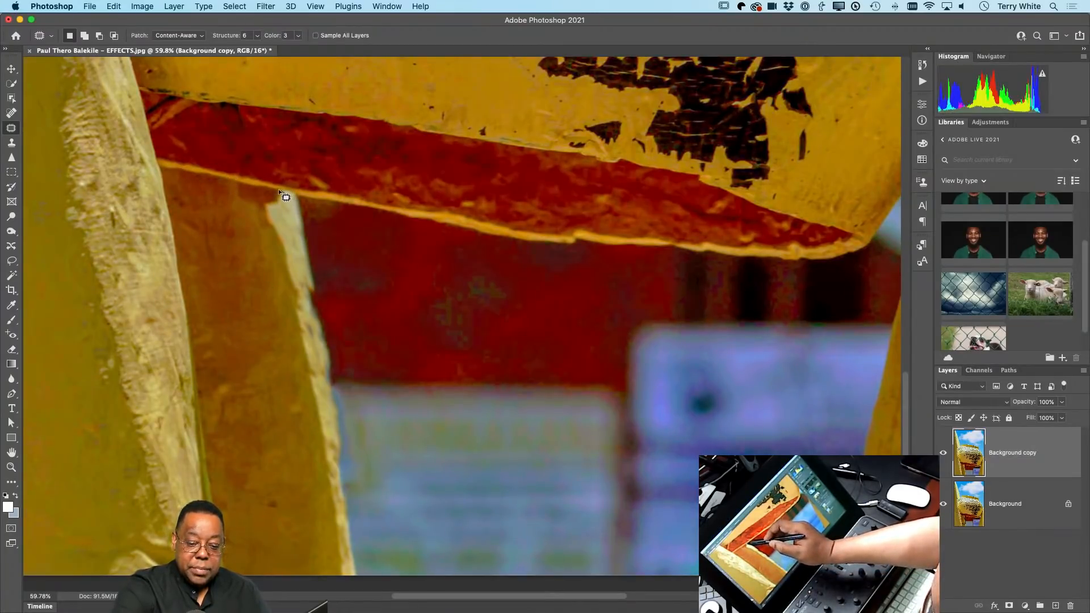
pyautogui.moveTo(282, 218)
pyautogui.mouseDown()
pyautogui.moveTo(284, 202)
pyautogui.moveTo(284, 234)
pyautogui.mouseUp()
pyautogui.press('super+d')
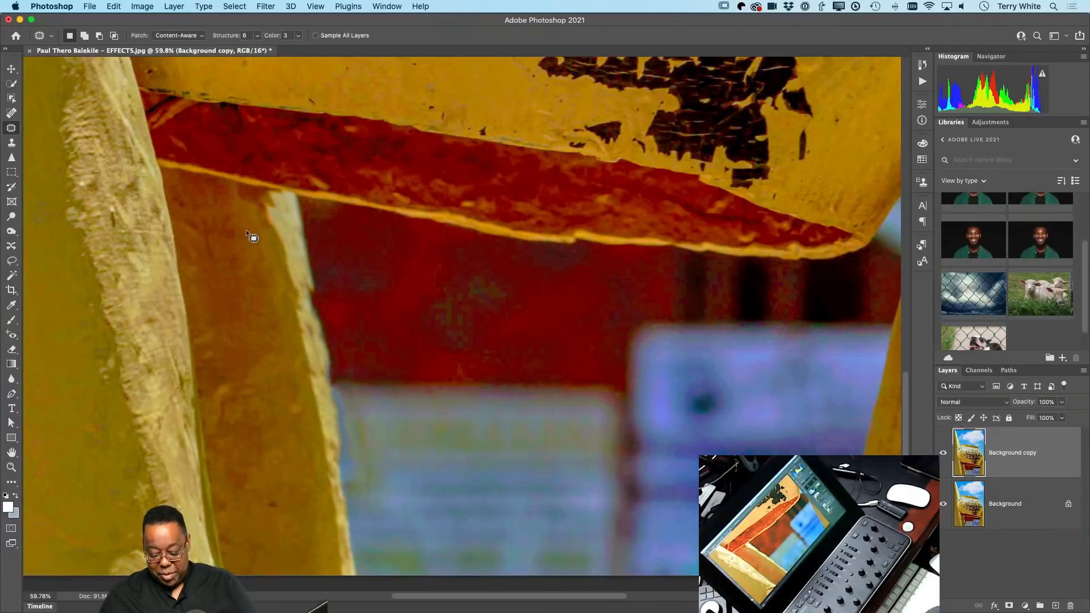
# - Select the left blurred blue panel beneath the pot with the Object Selection tool in Rectangle mode
pyautogui.press('super+0')
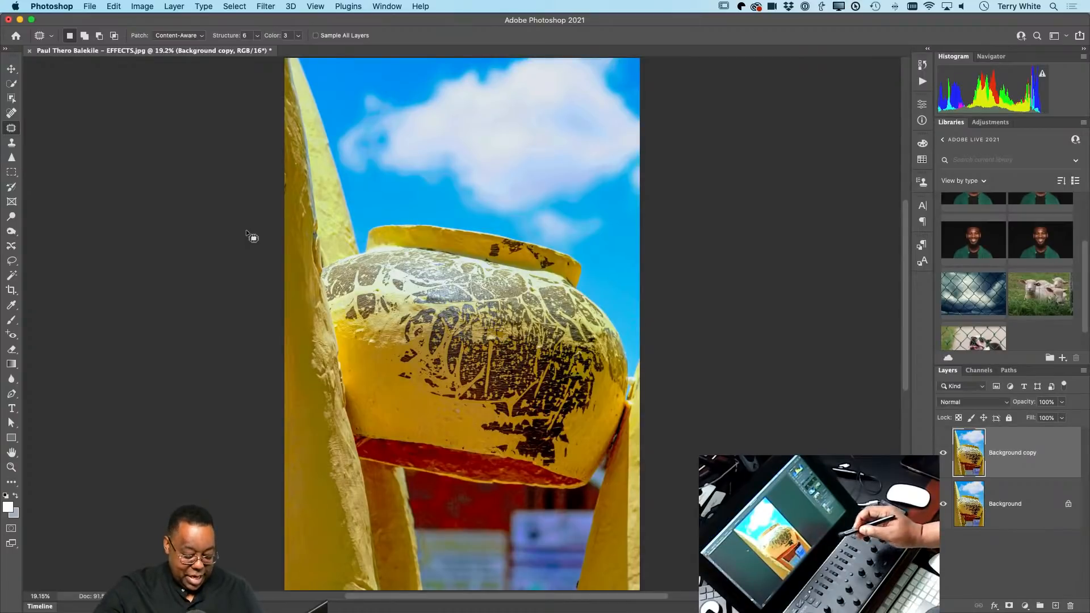
pyautogui.press('z')
pyautogui.moveTo(471, 531); pyautogui.dragTo(538, 549)
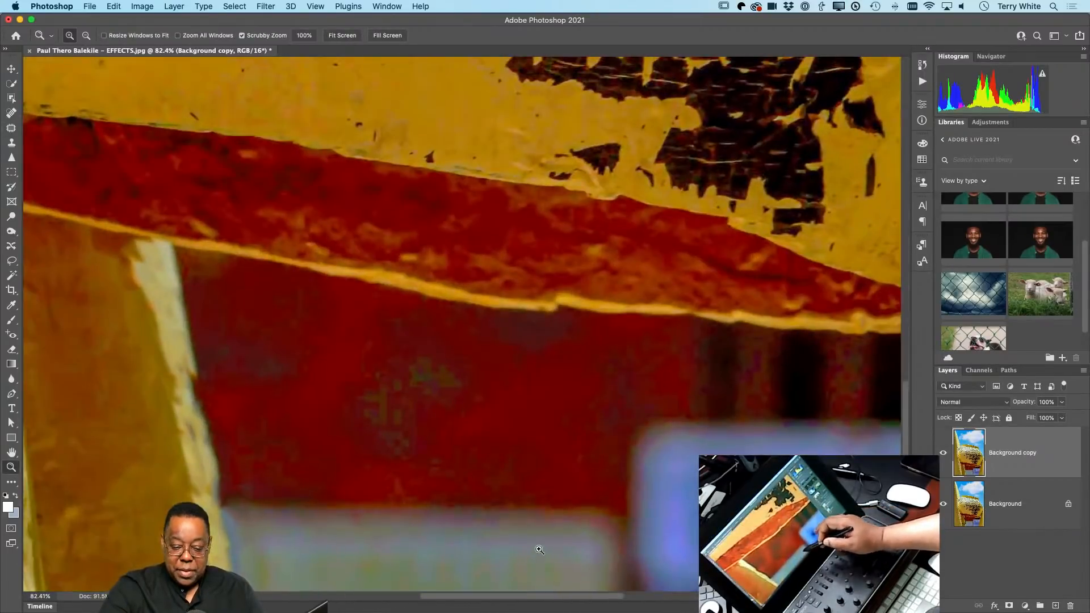
pyautogui.press('space')
pyautogui.moveTo(626, 535); pyautogui.dragTo(555, 257)
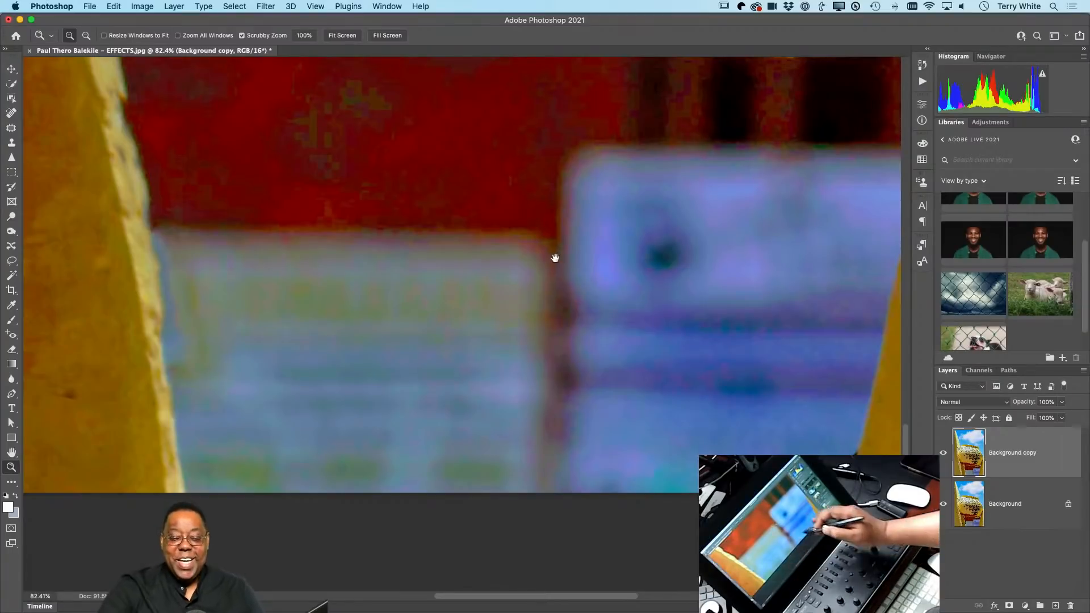
pyautogui.moveTo(605, 336); pyautogui.dragTo(620, 418)
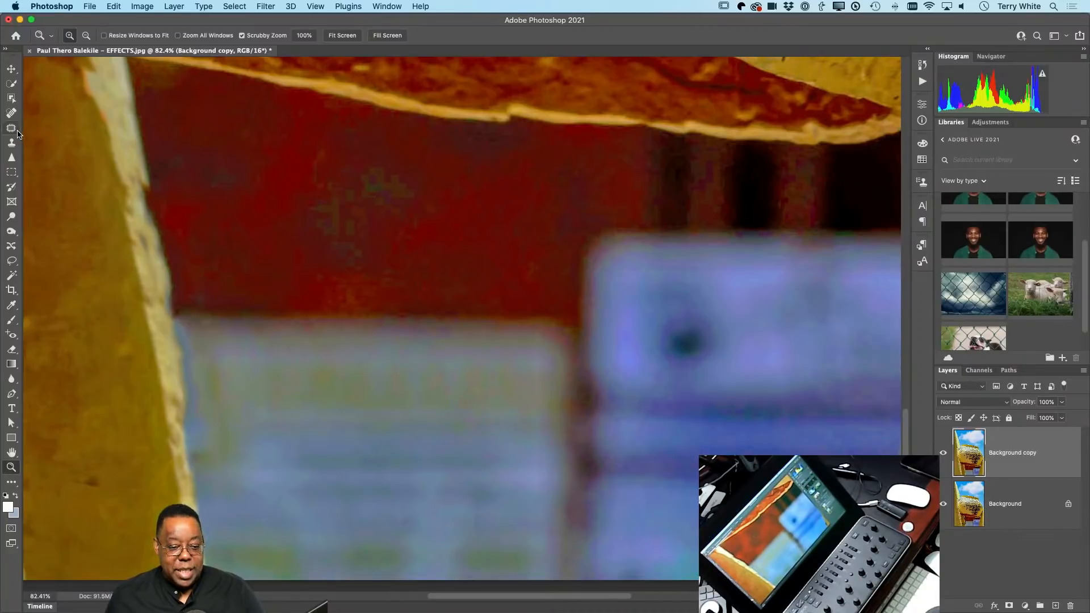
pyautogui.click(12, 100)
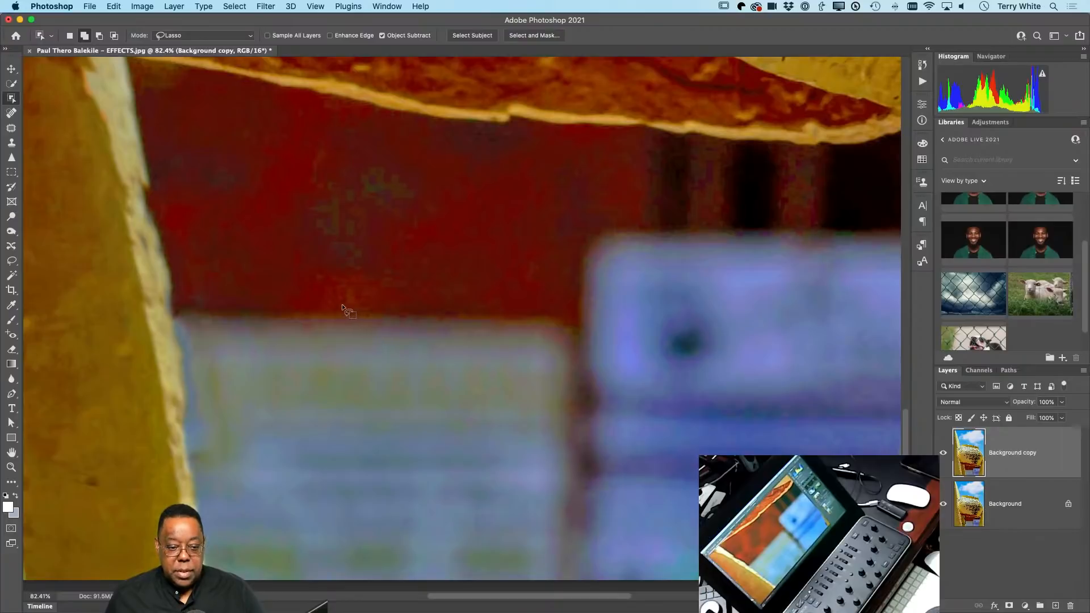
pyautogui.scroll(-1, 214, 219)
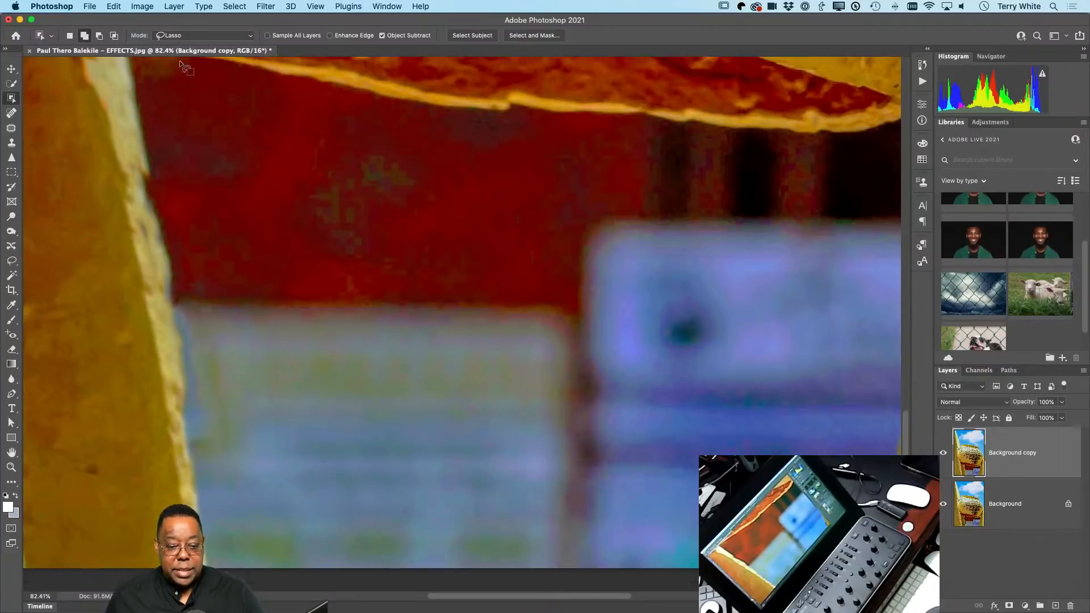
pyautogui.click(196, 37)
pyautogui.click(200, 25)
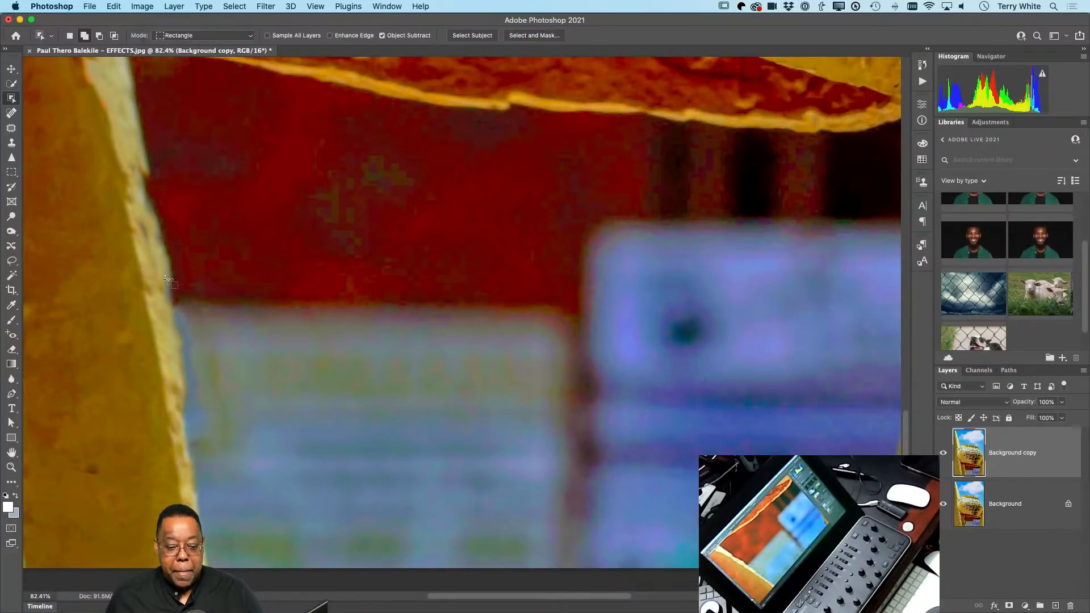
pyautogui.moveTo(146, 258); pyautogui.dragTo(583, 582)
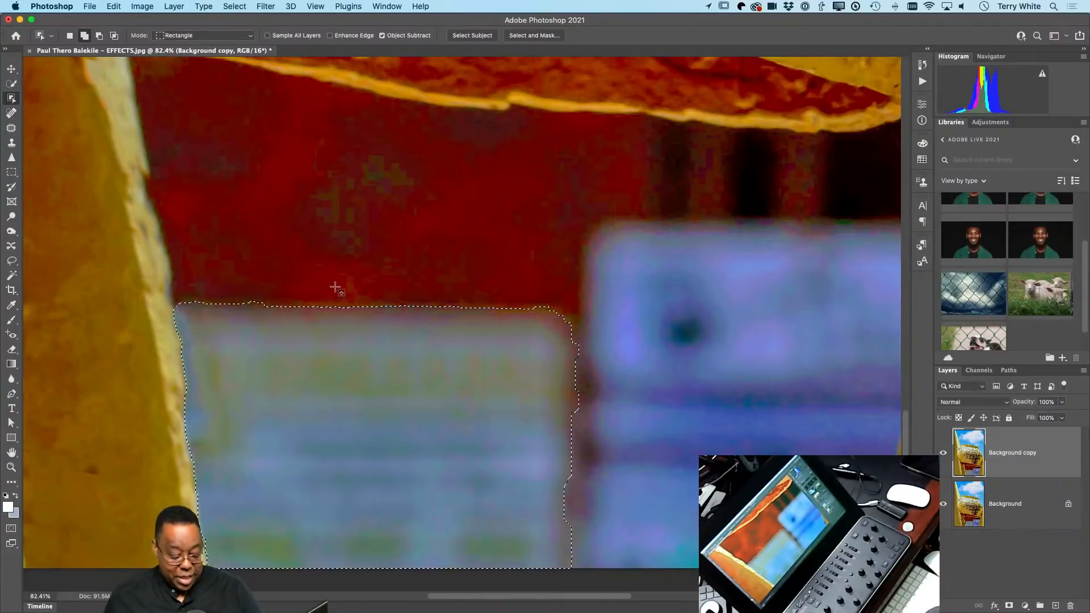
# - Clone the red wall over the upper part of the selected panel using a 250 px Clone Stamp brush
pyautogui.press('s')
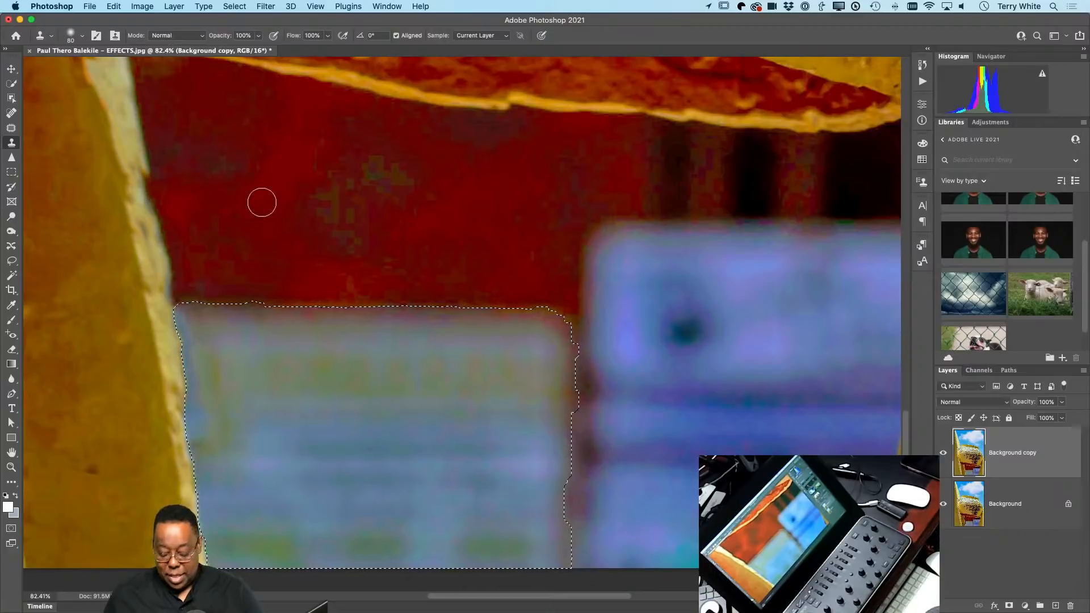
pyautogui.press(']')
pyautogui.press(']')
pyautogui.press(']')
pyautogui.press(']')
pyautogui.press(']')
pyautogui.press(']')
pyautogui.press(']')
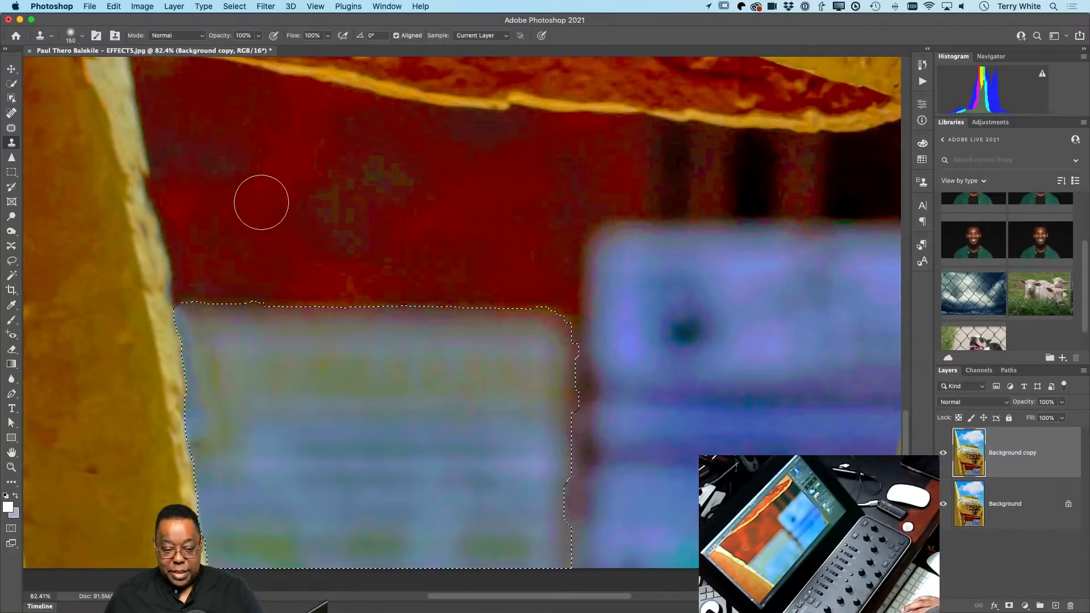
pyautogui.hotkey('ctrl', 'd')
pyautogui.hscroll(-2, 262, 202)
pyautogui.hscroll(-3, 261, 202)
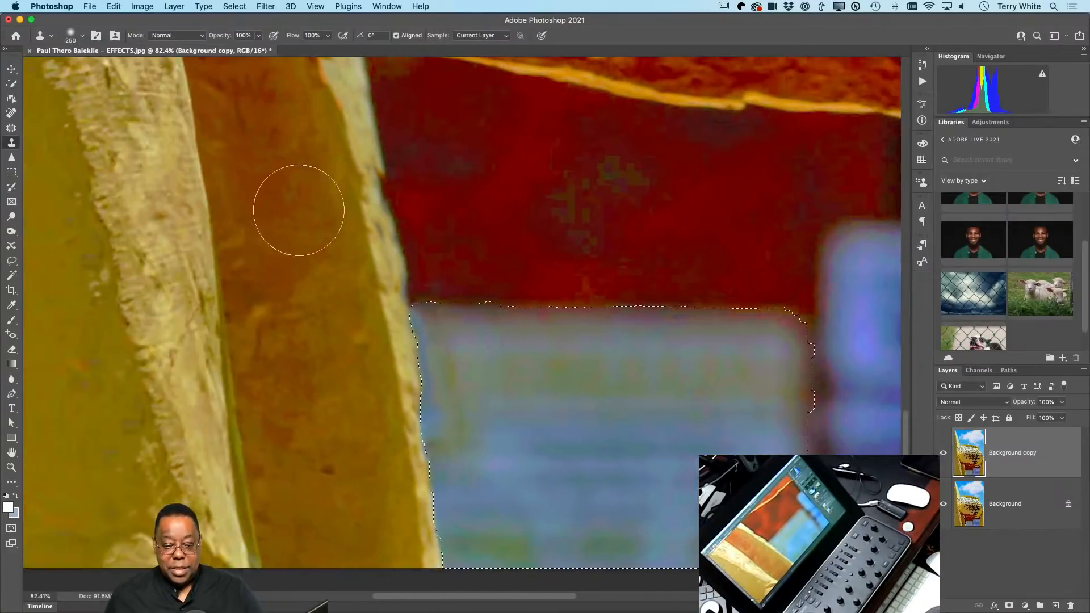
pyautogui.hscroll(-2, 434, 236)
pyautogui.hscroll(5, 420, 240)
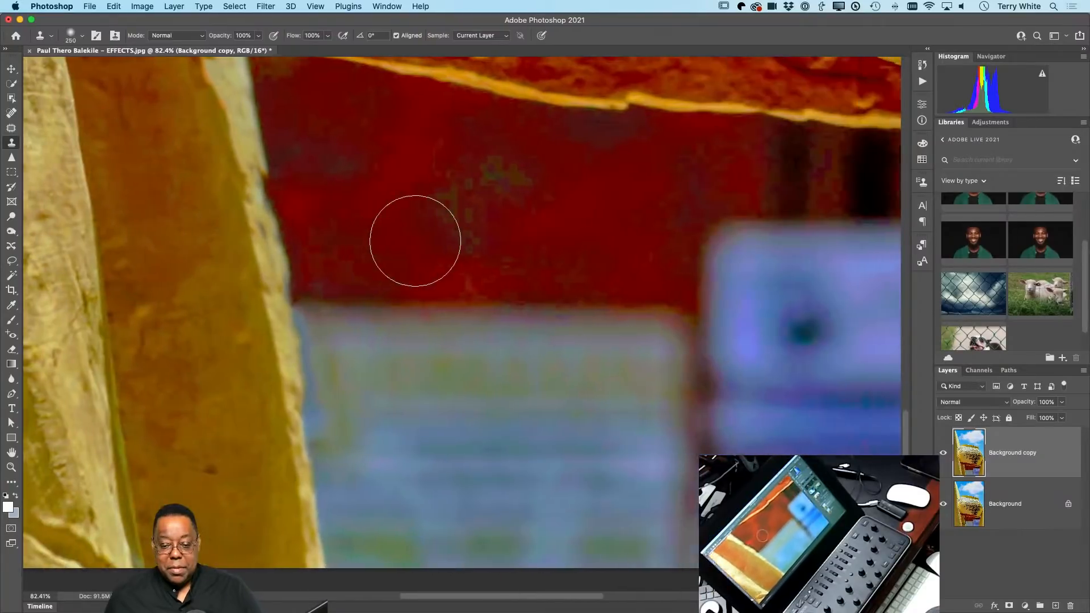
pyautogui.scroll(2, 413, 243)
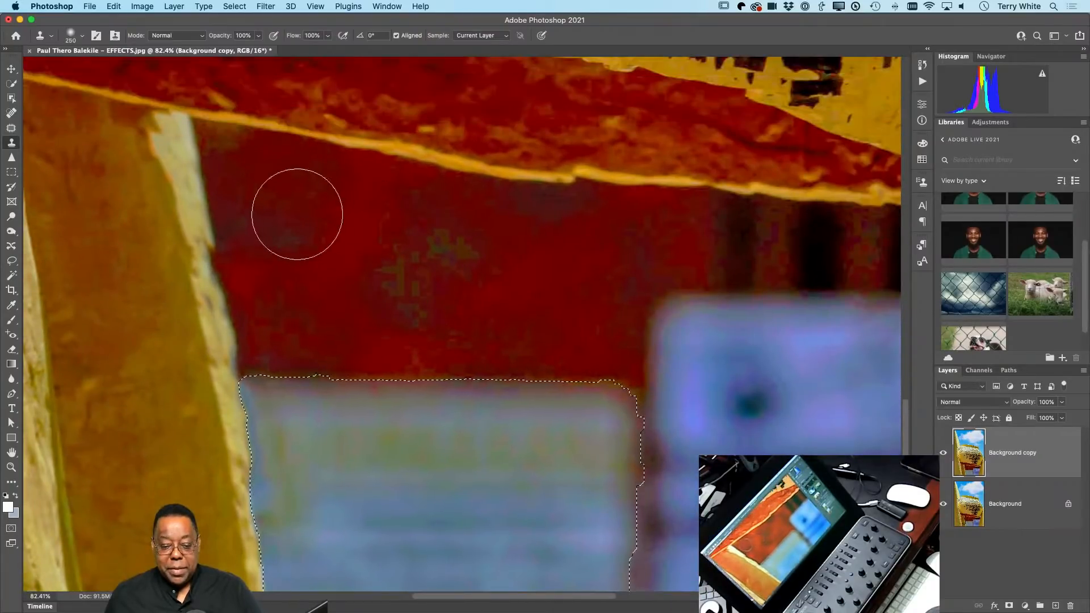
pyautogui.scroll(-2, 307, 218)
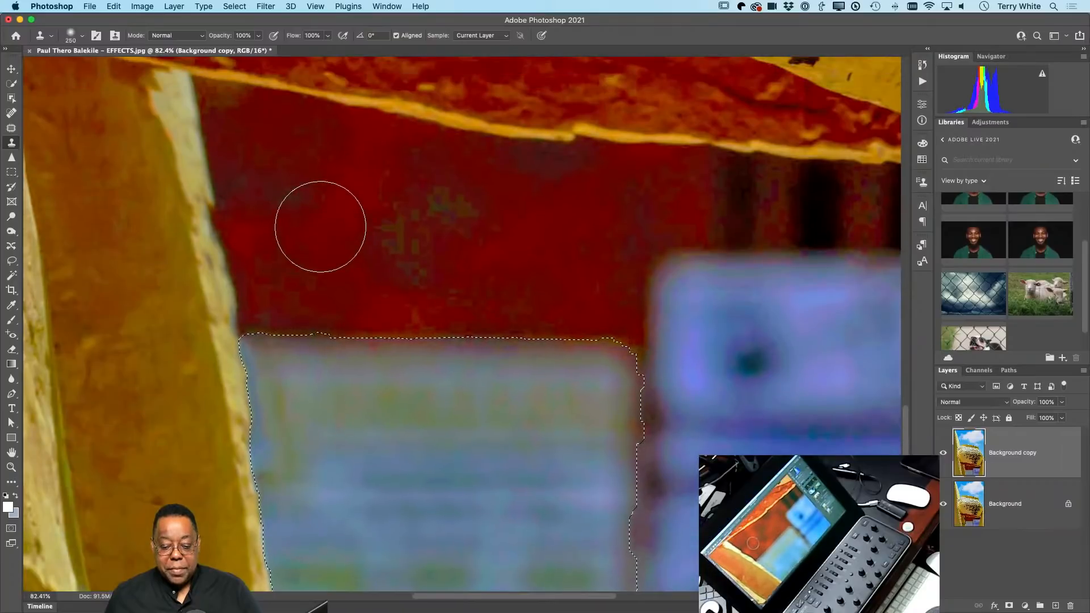
pyautogui.scroll(-1, 320, 226)
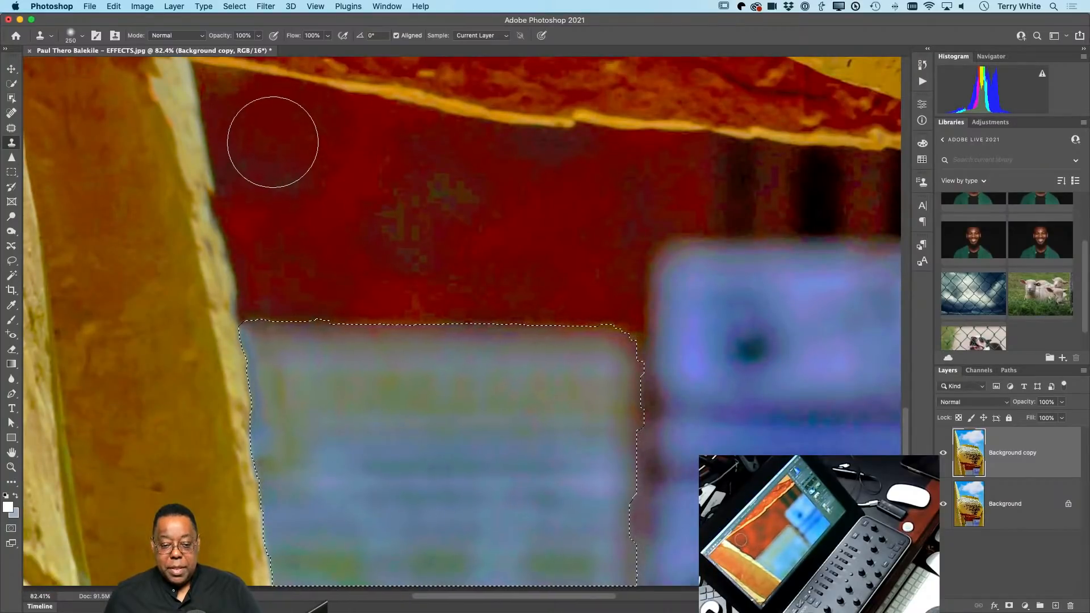
pyautogui.keyDown('alt'); pyautogui.click(271, 143); pyautogui.keyUp('alt')
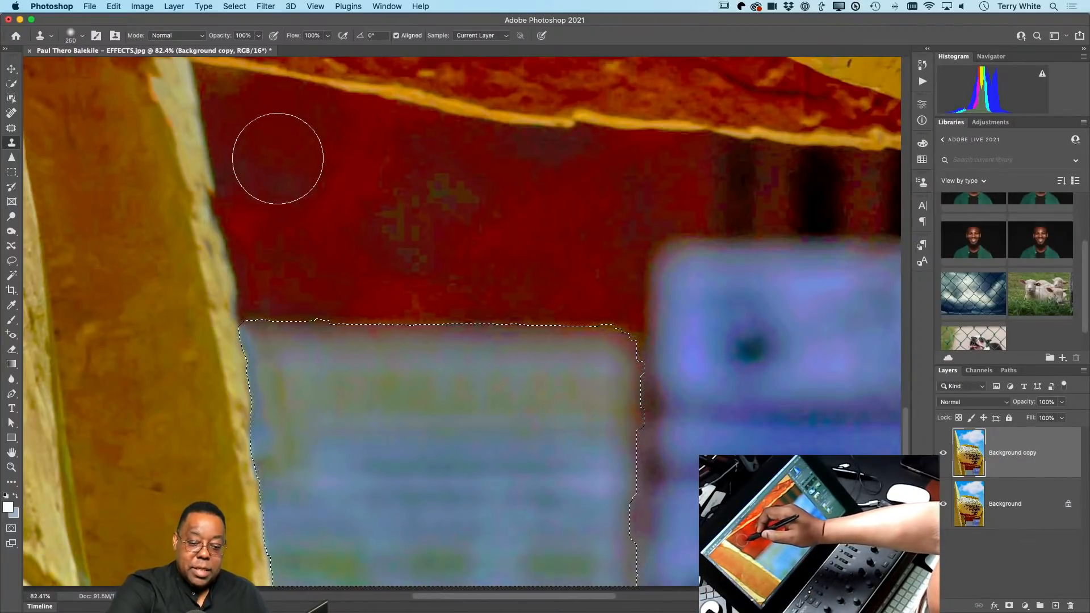
pyautogui.click(297, 364)
pyautogui.moveTo(270, 353)
pyautogui.mouseDown()
pyautogui.moveTo(362, 376)
pyautogui.moveTo(421, 367)
pyautogui.moveTo(396, 355)
pyautogui.moveTo(474, 346)
pyautogui.moveTo(366, 351)
pyautogui.moveTo(532, 364)
pyautogui.mouseUp()
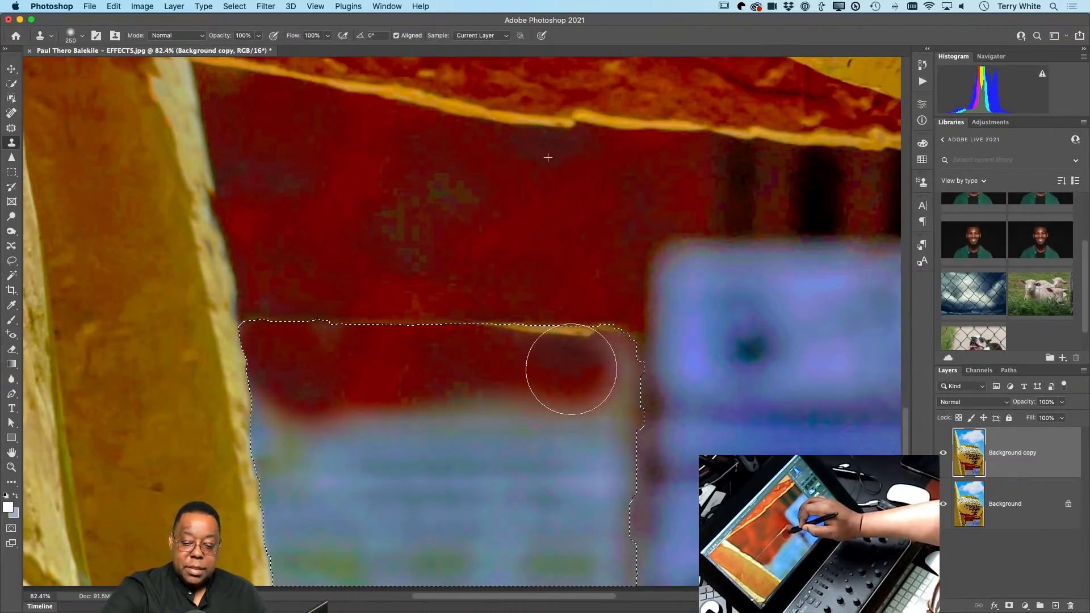
pyautogui.moveTo(602, 379); pyautogui.dragTo(605, 377)
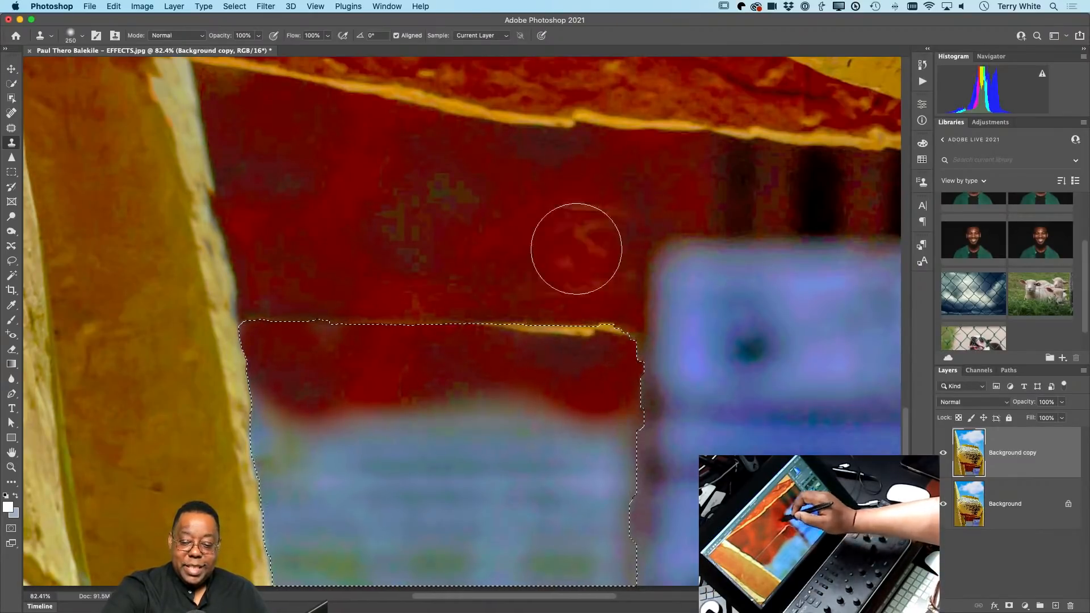
# - Resample clean red wall areas to clone over the yellow streak and the rest of the panel, and clear the selection
pyautogui.keyDown('alt'); pyautogui.click(559, 186); pyautogui.keyUp('alt')
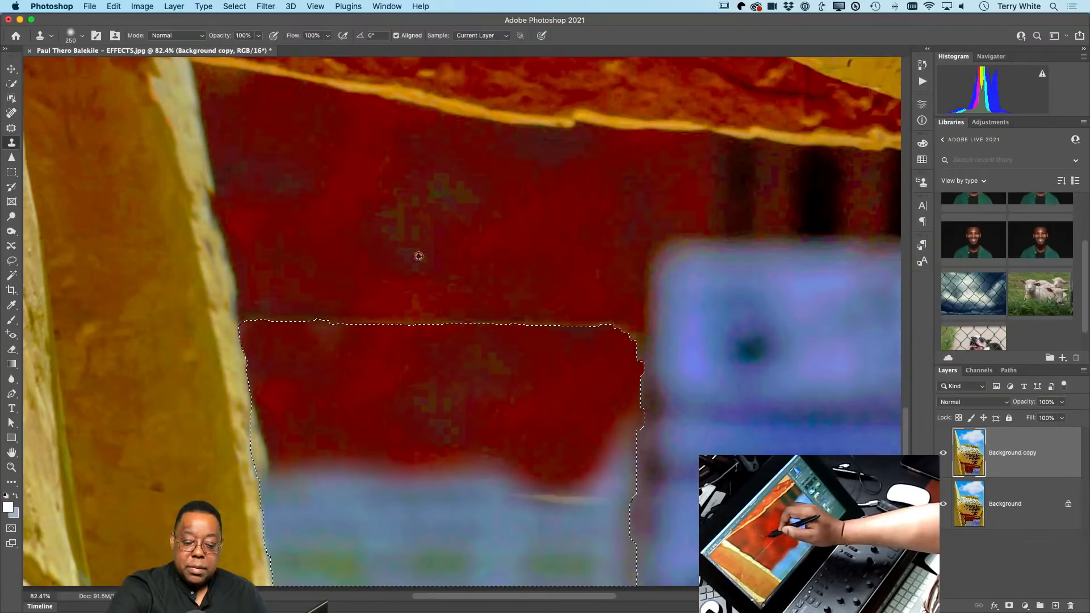
pyautogui.keyDown('alt'); pyautogui.click(406, 214); pyautogui.keyUp('alt')
pyautogui.click(358, 511)
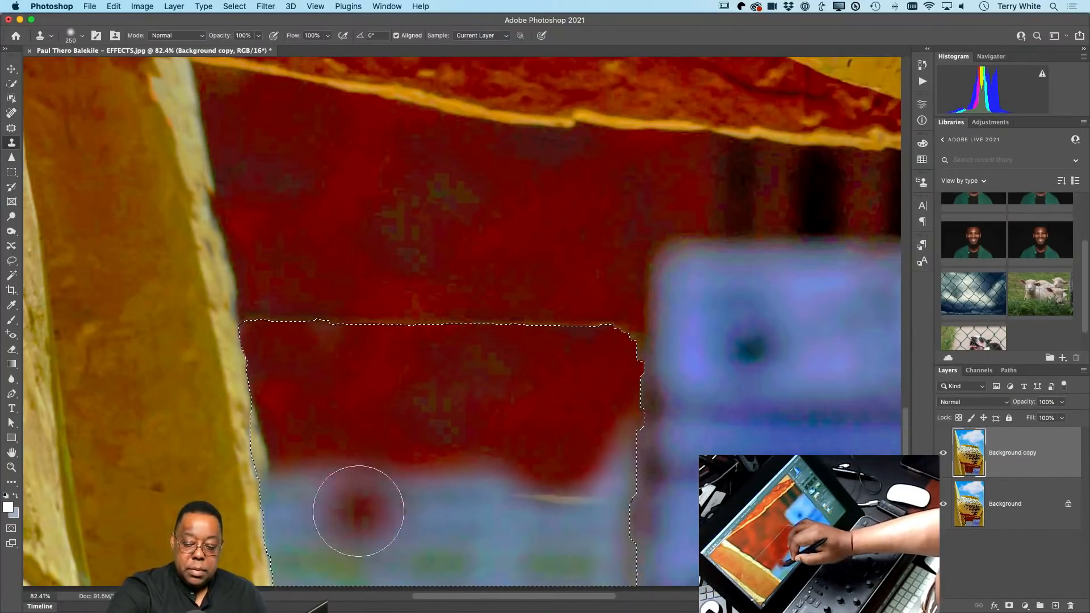
pyautogui.moveTo(321, 510)
pyautogui.mouseDown()
pyautogui.moveTo(308, 483)
pyautogui.moveTo(296, 495)
pyautogui.moveTo(292, 419)
pyautogui.moveTo(312, 557)
pyautogui.moveTo(376, 505)
pyautogui.moveTo(411, 499)
pyautogui.moveTo(416, 535)
pyautogui.moveTo(378, 530)
pyautogui.moveTo(374, 563)
pyautogui.moveTo(355, 560)
pyautogui.moveTo(472, 540)
pyautogui.moveTo(459, 496)
pyautogui.moveTo(440, 502)
pyautogui.moveTo(484, 548)
pyautogui.moveTo(525, 518)
pyautogui.moveTo(530, 339)
pyautogui.moveTo(559, 544)
pyautogui.moveTo(522, 536)
pyautogui.moveTo(429, 563)
pyautogui.moveTo(473, 564)
pyautogui.moveTo(537, 528)
pyautogui.moveTo(582, 521)
pyautogui.moveTo(609, 453)
pyautogui.moveTo(616, 532)
pyautogui.moveTo(607, 568)
pyautogui.moveTo(588, 572)
pyautogui.moveTo(602, 517)
pyautogui.moveTo(573, 478)
pyautogui.moveTo(513, 470)
pyautogui.moveTo(403, 478)
pyautogui.moveTo(378, 459)
pyautogui.moveTo(356, 497)
pyautogui.moveTo(380, 459)
pyautogui.moveTo(363, 501)
pyautogui.mouseUp()
pyautogui.keyDown('alt'); pyautogui.click(497, 231); pyautogui.keyUp('alt')
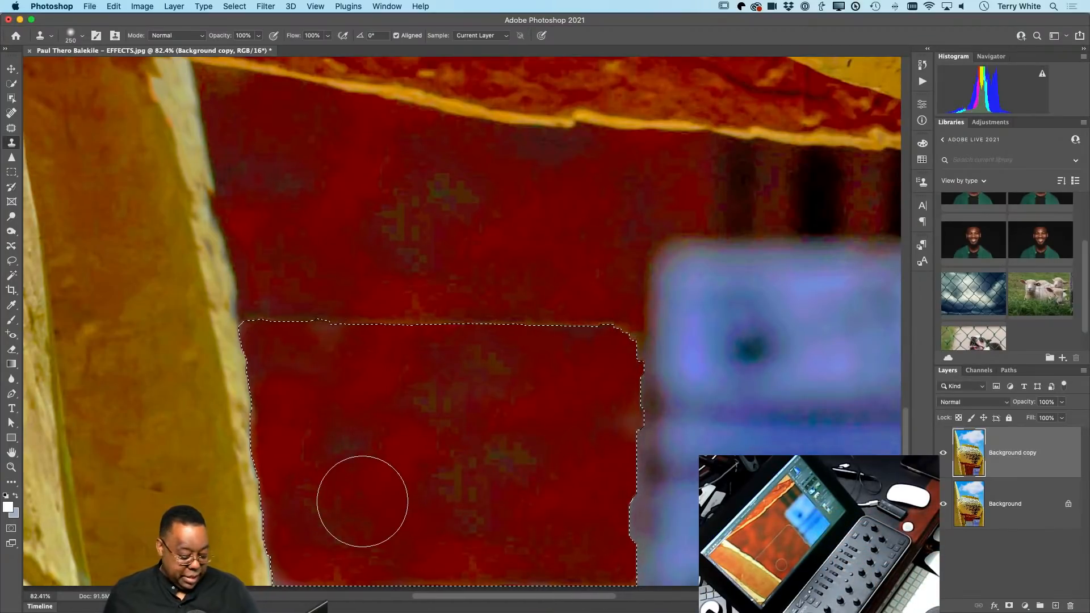
pyautogui.press('super+d')
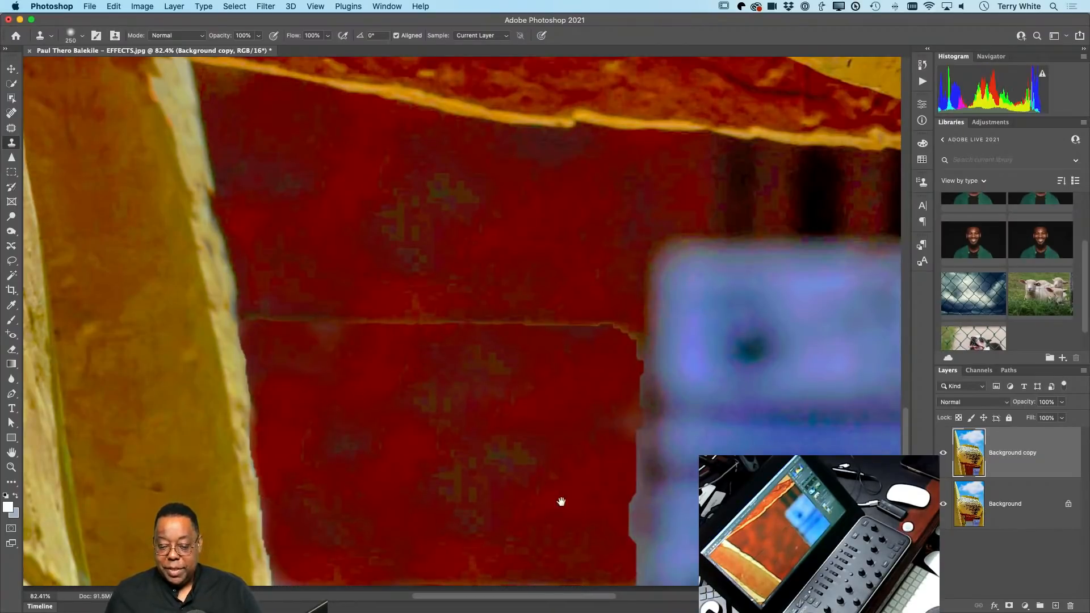
pyautogui.moveTo(596, 531); pyautogui.dragTo(663, 485)
pyautogui.moveTo(551, 484); pyautogui.dragTo(618, 482)
pyautogui.hscroll(10, 619, 482)
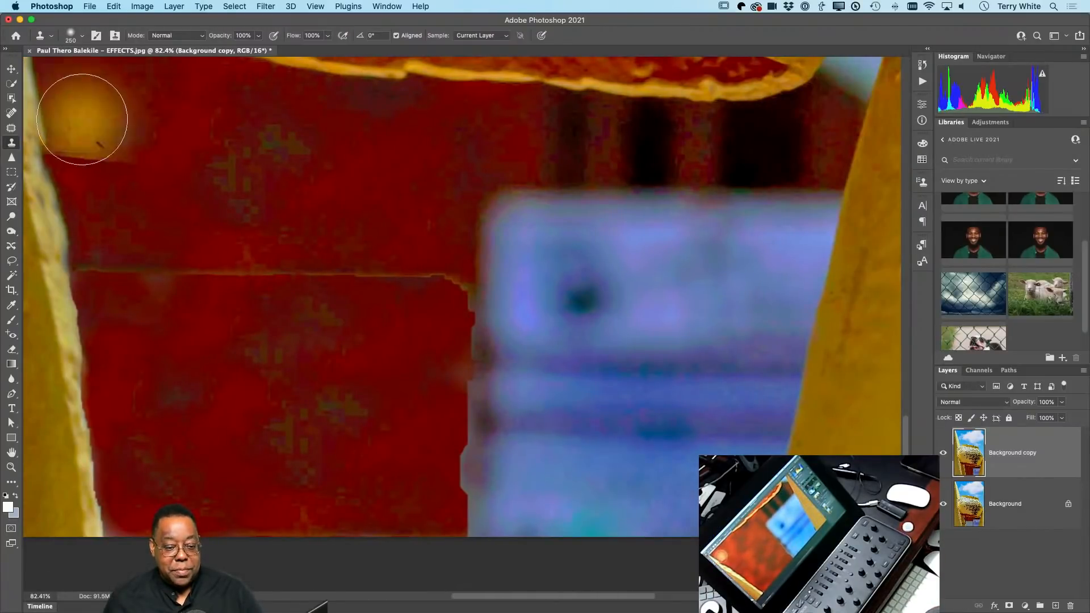
pyautogui.click(12, 98)
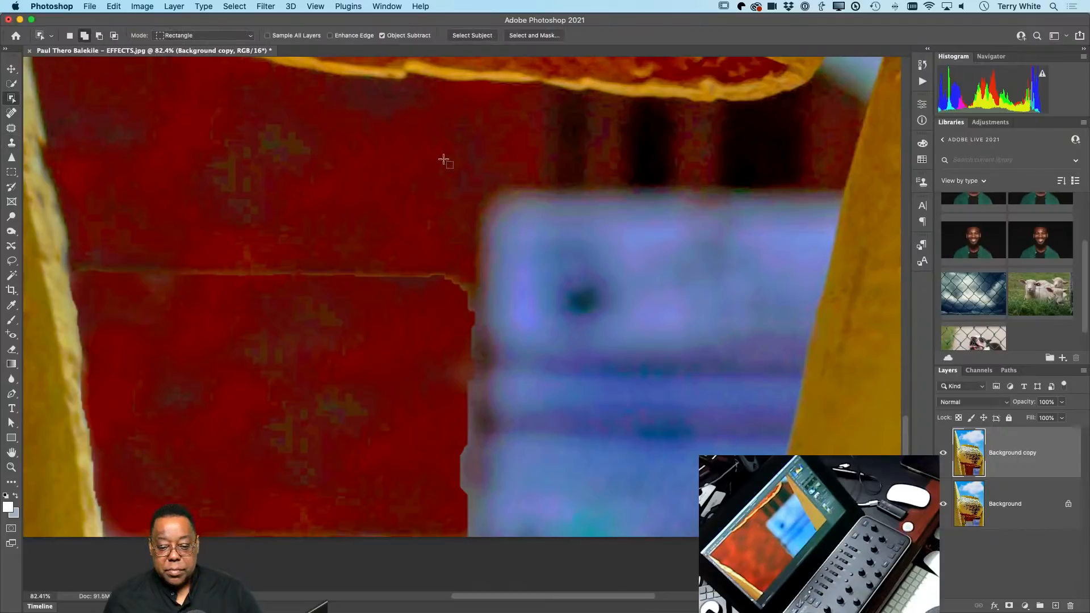
pyautogui.moveTo(437, 147); pyautogui.dragTo(856, 548)
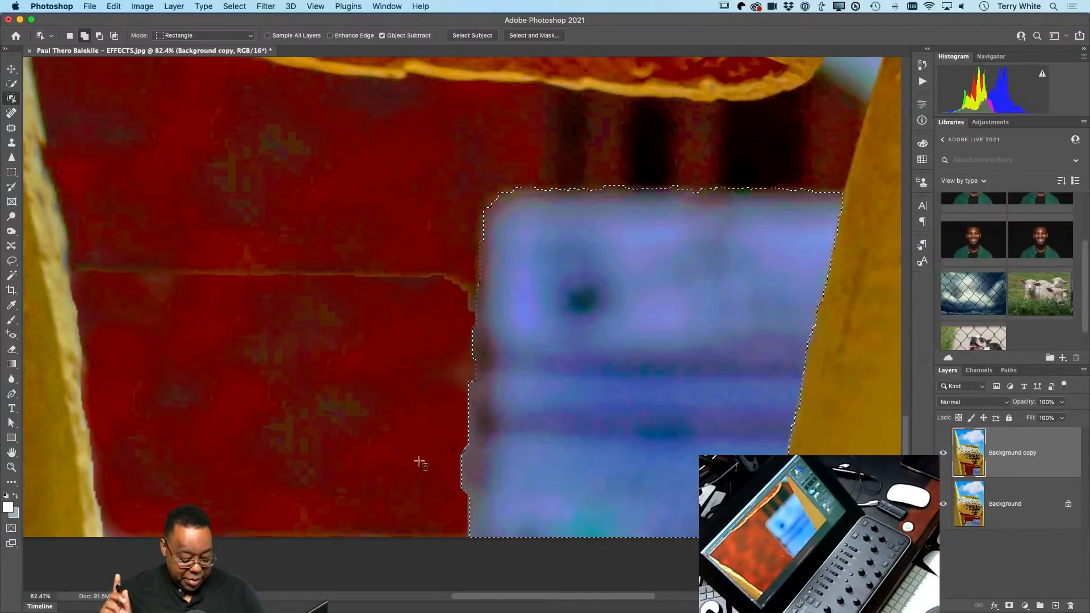
pyautogui.press('super+d')
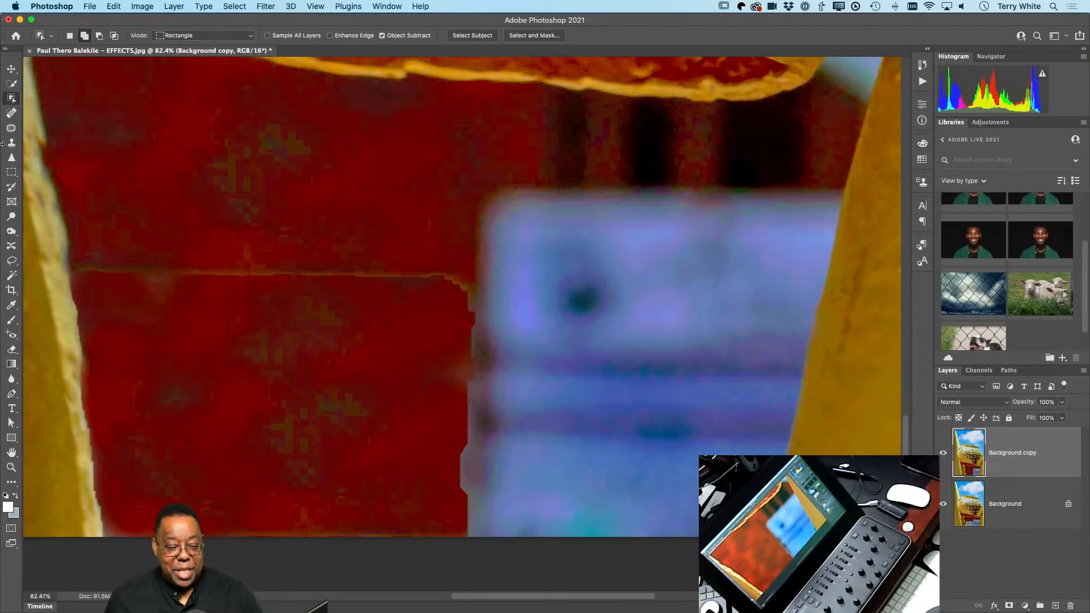
# - Patch the horizontal seam across the cloned red wall with the Patch tool, and clear the selection
pyautogui.click(12, 128)
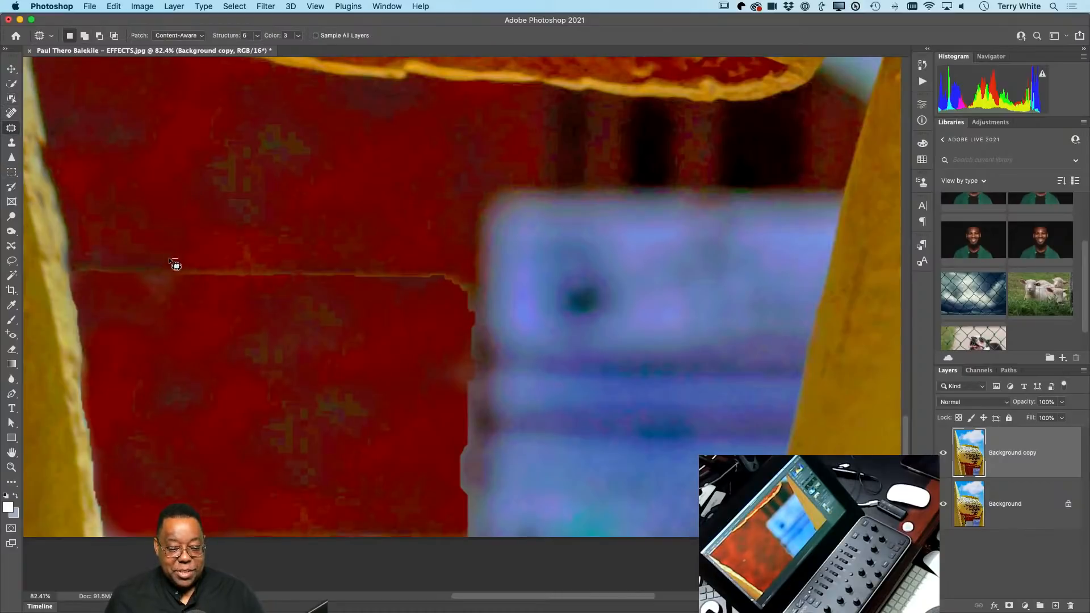
pyautogui.moveTo(177, 258)
pyautogui.mouseDown()
pyautogui.moveTo(69, 265)
pyautogui.moveTo(81, 282)
pyautogui.moveTo(168, 291)
pyautogui.moveTo(467, 297)
pyautogui.moveTo(459, 272)
pyautogui.moveTo(439, 263)
pyautogui.moveTo(434, 279)
pyautogui.moveTo(431, 208)
pyautogui.mouseUp()
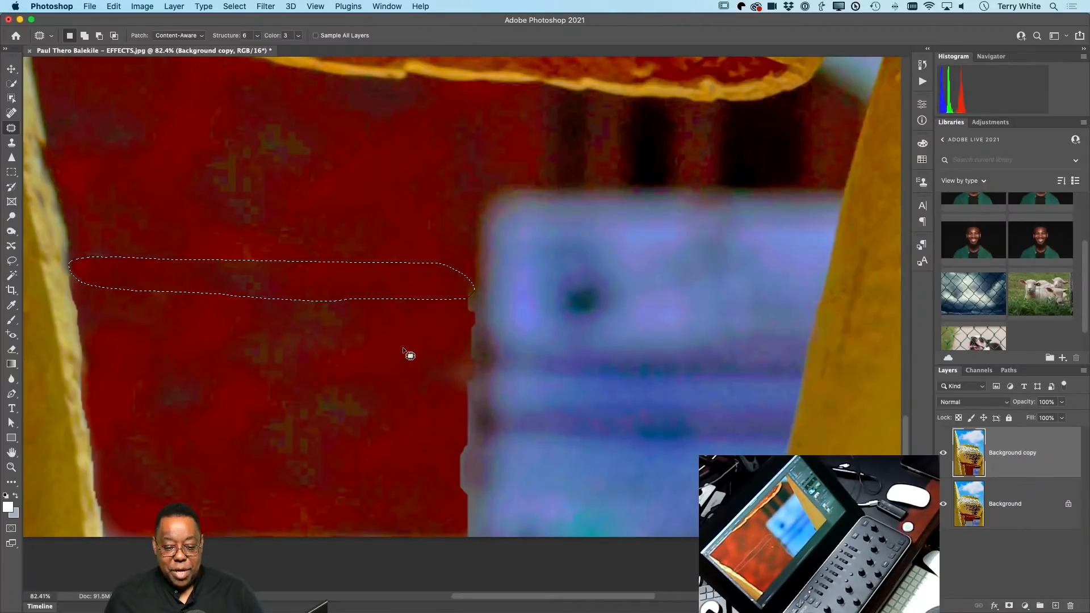
pyautogui.press('super+d')
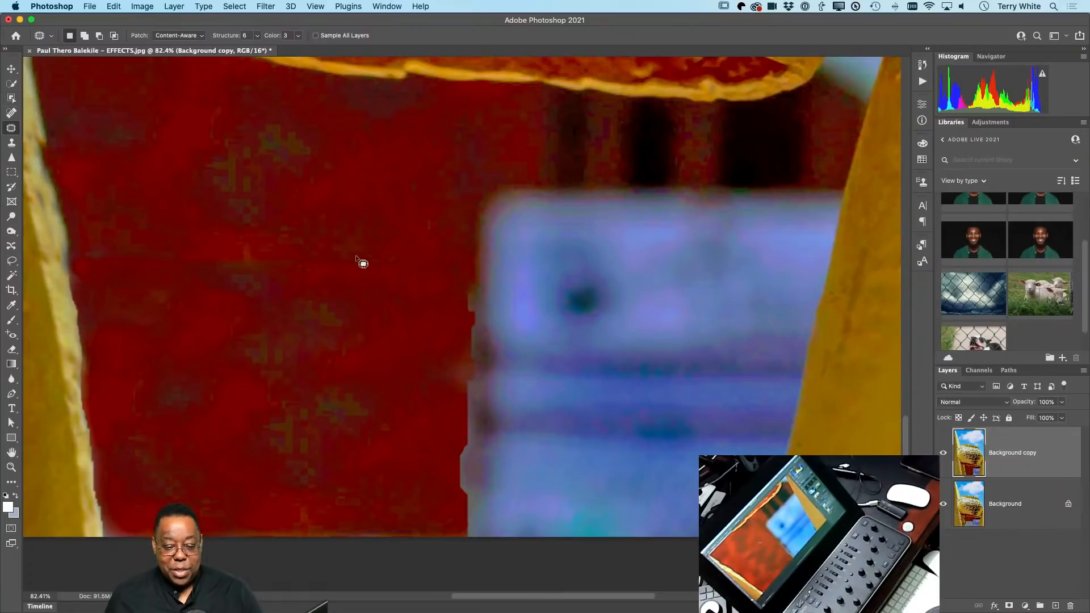
# - Patch the leftover orange mark and uneven spots along the former seam in small areas, clearing each selection
pyautogui.moveTo(305, 253)
pyautogui.mouseDown()
pyautogui.moveTo(227, 242)
pyautogui.moveTo(195, 251)
pyautogui.moveTo(223, 279)
pyautogui.moveTo(304, 282)
pyautogui.mouseUp()
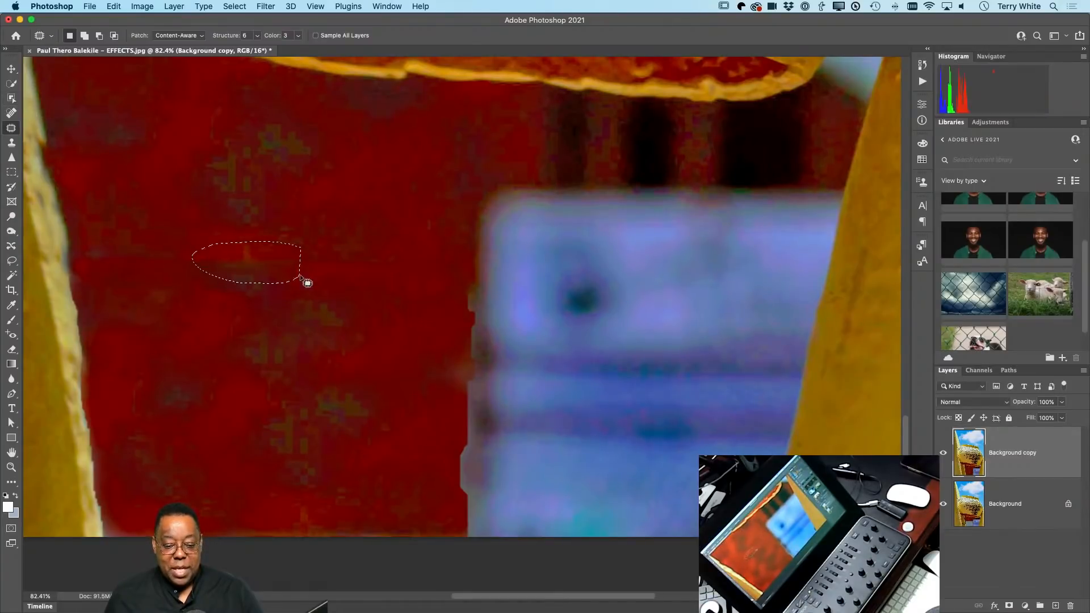
pyautogui.press('super+d')
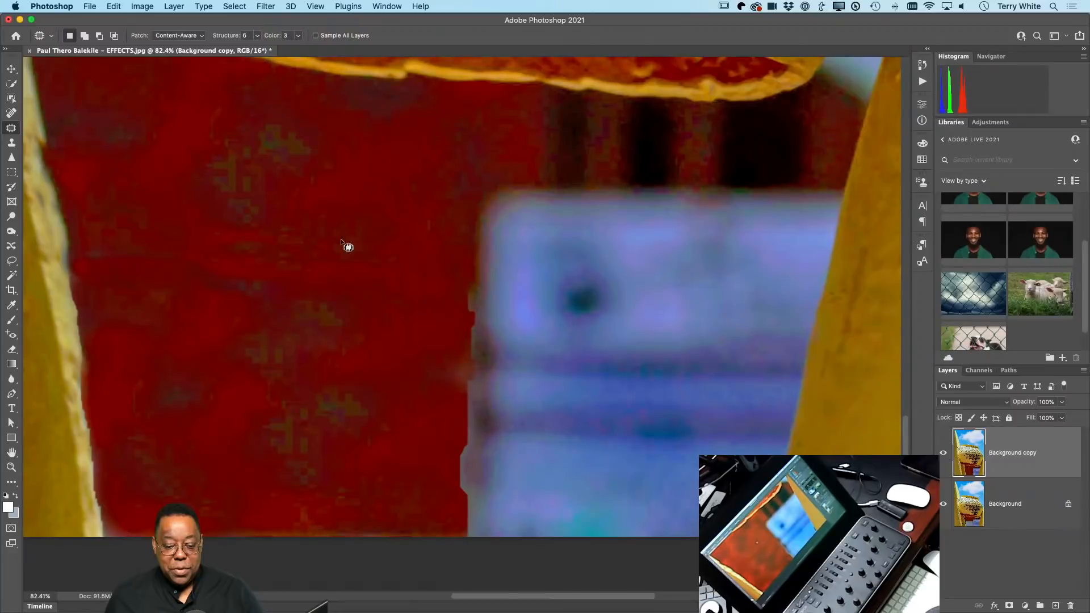
pyautogui.moveTo(366, 247)
pyautogui.mouseDown()
pyautogui.moveTo(319, 277)
pyautogui.moveTo(375, 278)
pyautogui.moveTo(378, 237)
pyautogui.moveTo(392, 230)
pyautogui.mouseUp()
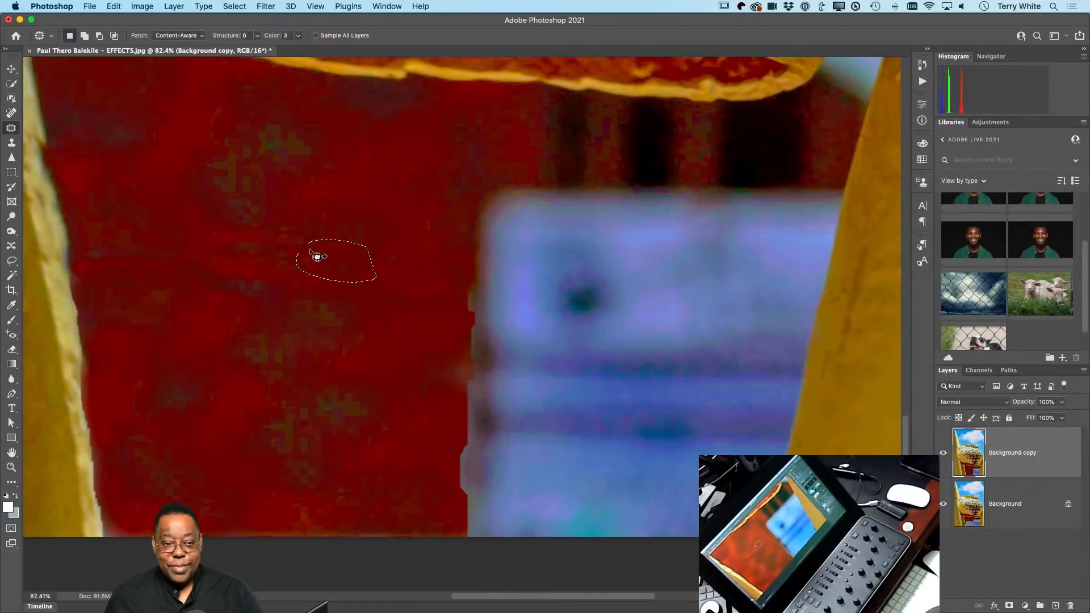
pyautogui.moveTo(161, 245)
pyautogui.mouseDown()
pyautogui.moveTo(90, 242)
pyautogui.moveTo(90, 268)
pyautogui.moveTo(162, 266)
pyautogui.moveTo(157, 216)
pyautogui.mouseUp()
pyautogui.press('super+d')
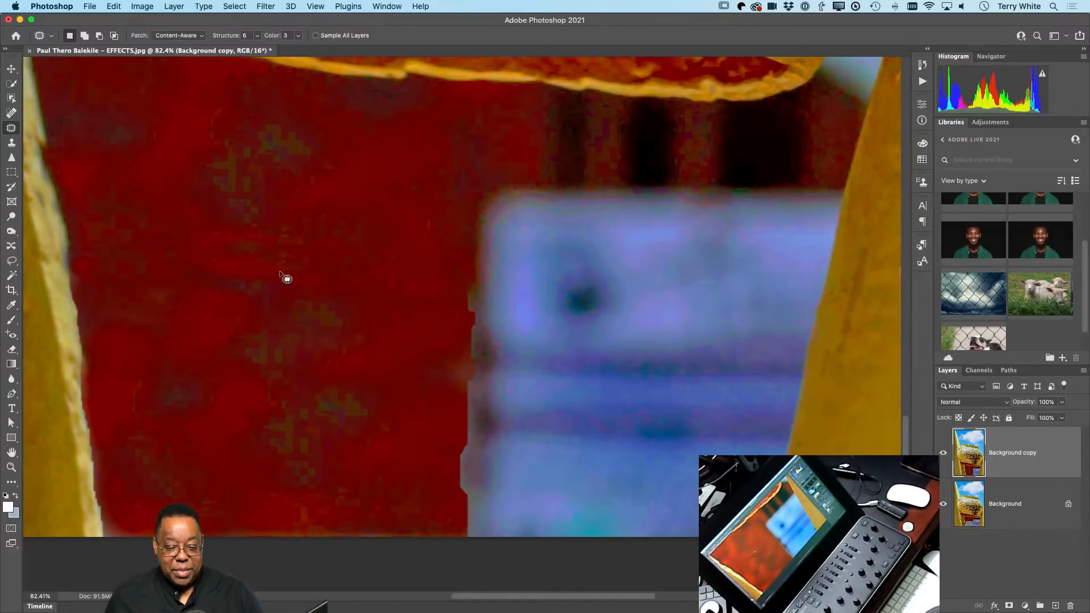
pyautogui.moveTo(267, 280)
pyautogui.mouseDown()
pyautogui.moveTo(206, 260)
pyautogui.moveTo(192, 292)
pyautogui.moveTo(263, 306)
pyautogui.moveTo(228, 337)
pyautogui.mouseUp()
pyautogui.press('super+d')
pyautogui.moveTo(292, 240)
pyautogui.mouseDown()
pyautogui.moveTo(236, 242)
pyautogui.moveTo(288, 272)
pyautogui.moveTo(264, 268)
pyautogui.moveTo(221, 304)
pyautogui.mouseUp()
pyautogui.press('super+d')
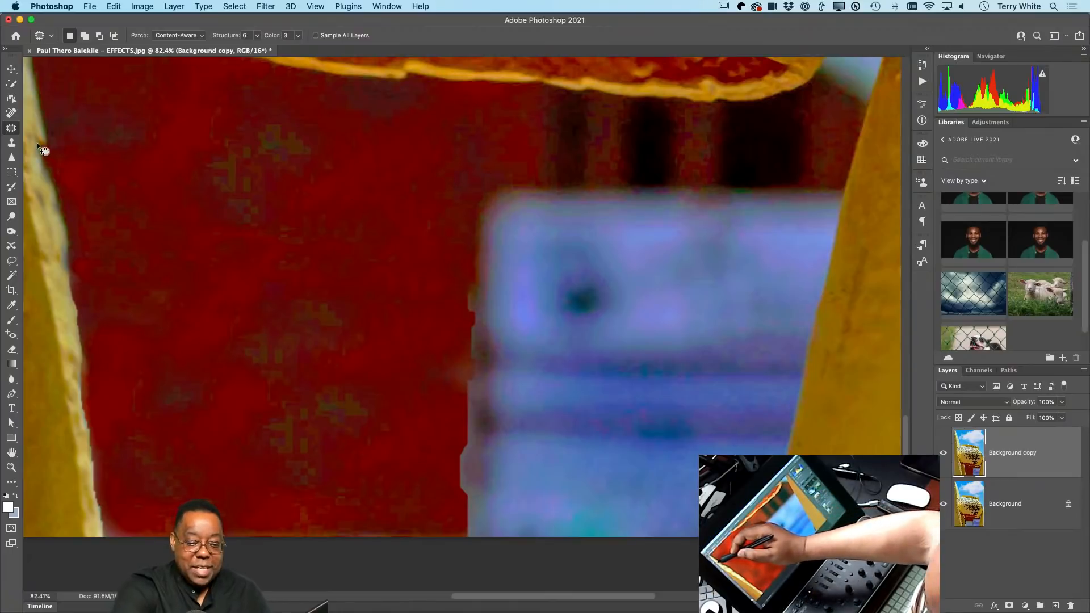
# - Select the remaining blue panel with the Object Selection tool, clone sampled red wall over it with the Clone Stamp, and clear the selection
pyautogui.click(11, 99)
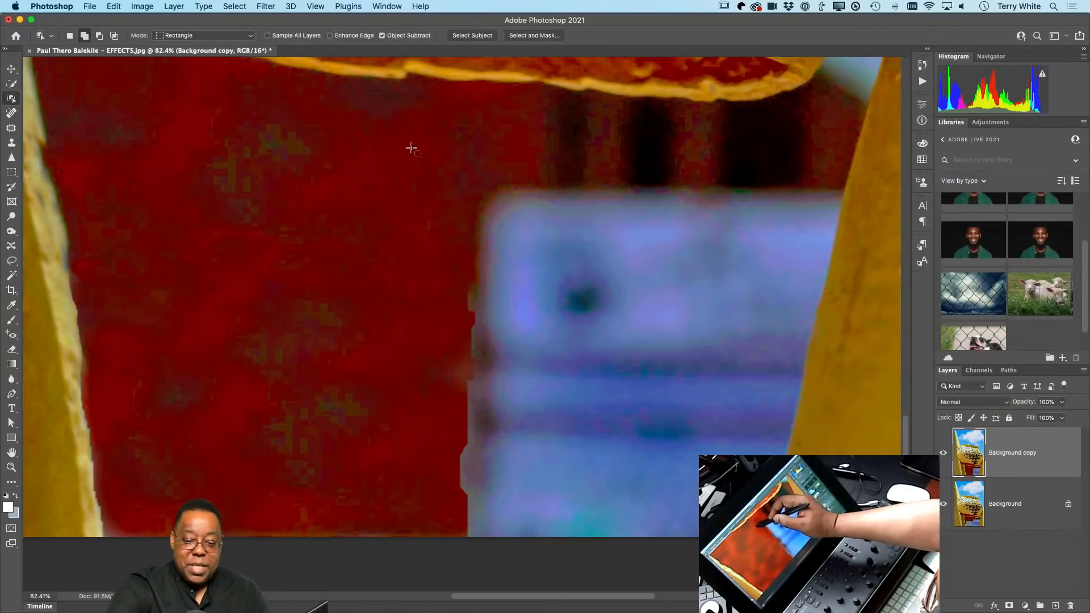
pyautogui.moveTo(418, 152); pyautogui.dragTo(868, 546)
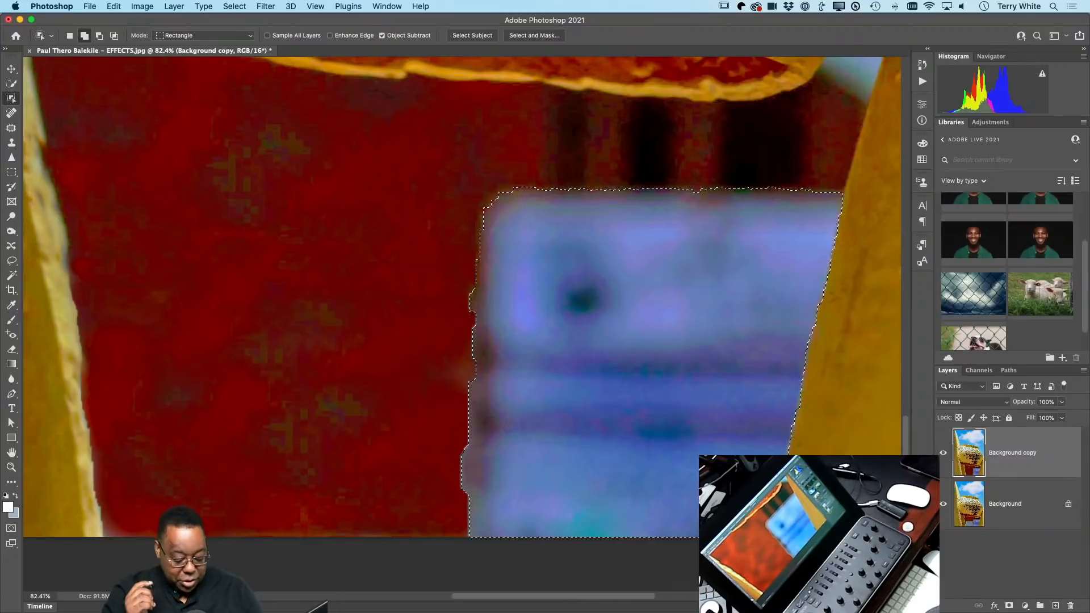
pyautogui.press('s')
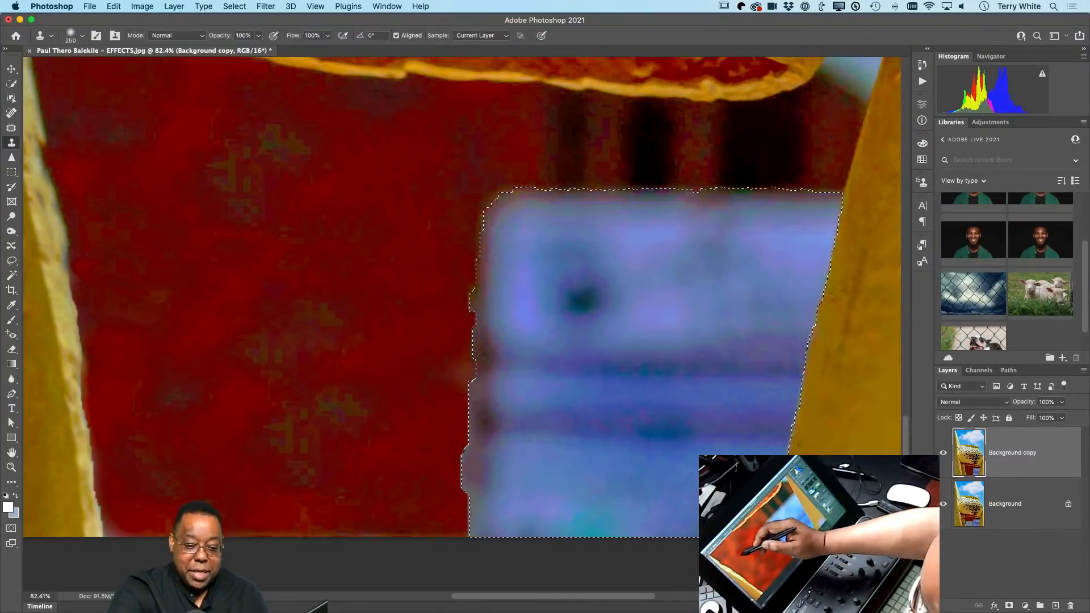
pyautogui.keyDown('alt'); pyautogui.click(164, 187); pyautogui.keyUp('alt')
pyautogui.moveTo(488, 249)
pyautogui.mouseDown()
pyautogui.moveTo(500, 270)
pyautogui.moveTo(510, 219)
pyautogui.moveTo(483, 457)
pyautogui.moveTo(498, 507)
pyautogui.moveTo(553, 435)
pyautogui.moveTo(584, 344)
pyautogui.moveTo(576, 232)
pyautogui.moveTo(551, 233)
pyautogui.moveTo(530, 337)
pyautogui.moveTo(538, 453)
pyautogui.moveTo(593, 465)
pyautogui.moveTo(626, 509)
pyautogui.moveTo(526, 549)
pyautogui.moveTo(652, 494)
pyautogui.moveTo(741, 494)
pyautogui.moveTo(742, 473)
pyautogui.moveTo(690, 448)
pyautogui.moveTo(624, 374)
pyautogui.moveTo(606, 277)
pyautogui.moveTo(573, 243)
pyautogui.moveTo(590, 210)
pyautogui.moveTo(698, 226)
pyautogui.moveTo(732, 250)
pyautogui.moveTo(804, 222)
pyautogui.moveTo(774, 300)
pyautogui.moveTo(648, 319)
pyautogui.moveTo(686, 327)
pyautogui.moveTo(758, 381)
pyautogui.moveTo(787, 358)
pyautogui.moveTo(754, 436)
pyautogui.moveTo(746, 516)
pyautogui.moveTo(760, 492)
pyautogui.moveTo(734, 459)
pyautogui.moveTo(609, 466)
pyautogui.moveTo(521, 212)
pyautogui.moveTo(488, 238)
pyautogui.mouseUp()
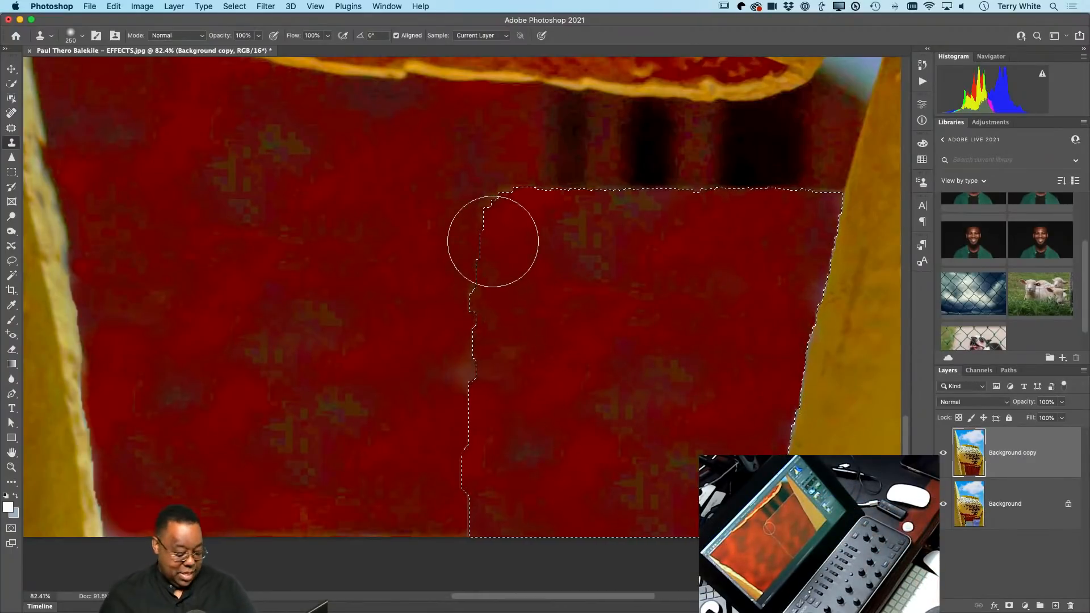
pyautogui.press('super+d')
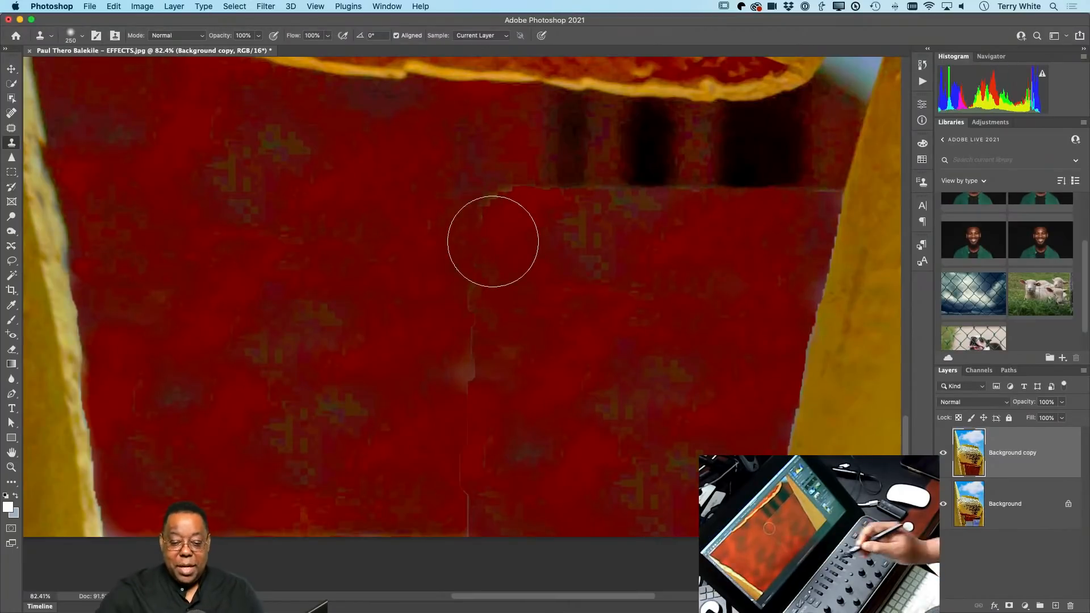
# - Patch the vertical seam between the two cloned red wall areas with the Patch tool, and clear the selection
pyautogui.click(12, 129)
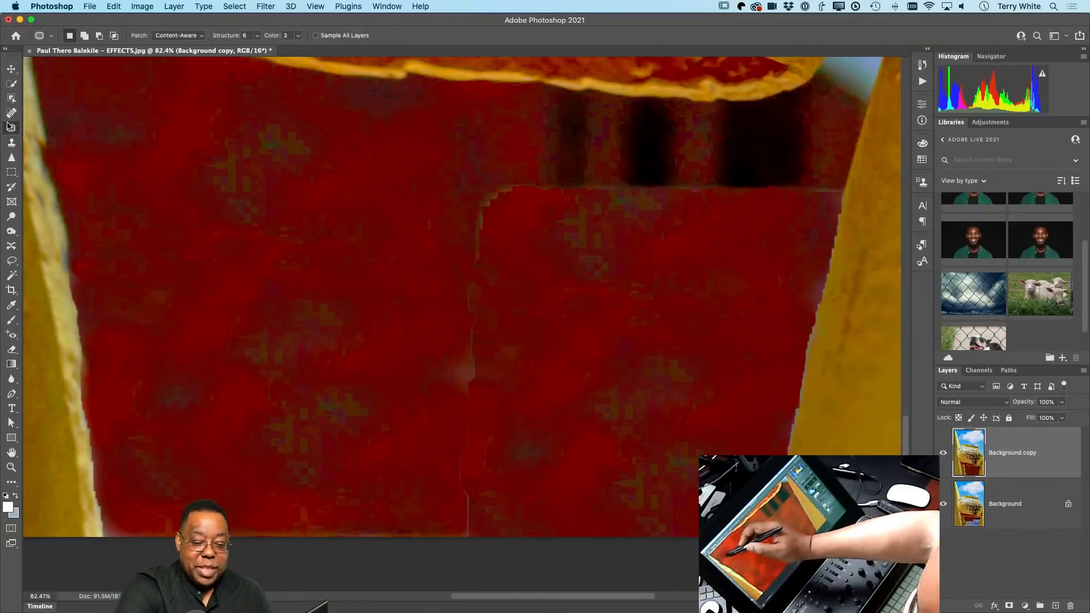
pyautogui.moveTo(501, 243)
pyautogui.mouseDown()
pyautogui.moveTo(481, 177)
pyautogui.moveTo(436, 420)
pyautogui.moveTo(441, 507)
pyautogui.moveTo(476, 548)
pyautogui.mouseUp()
pyautogui.moveTo(494, 496); pyautogui.dragTo(409, 501)
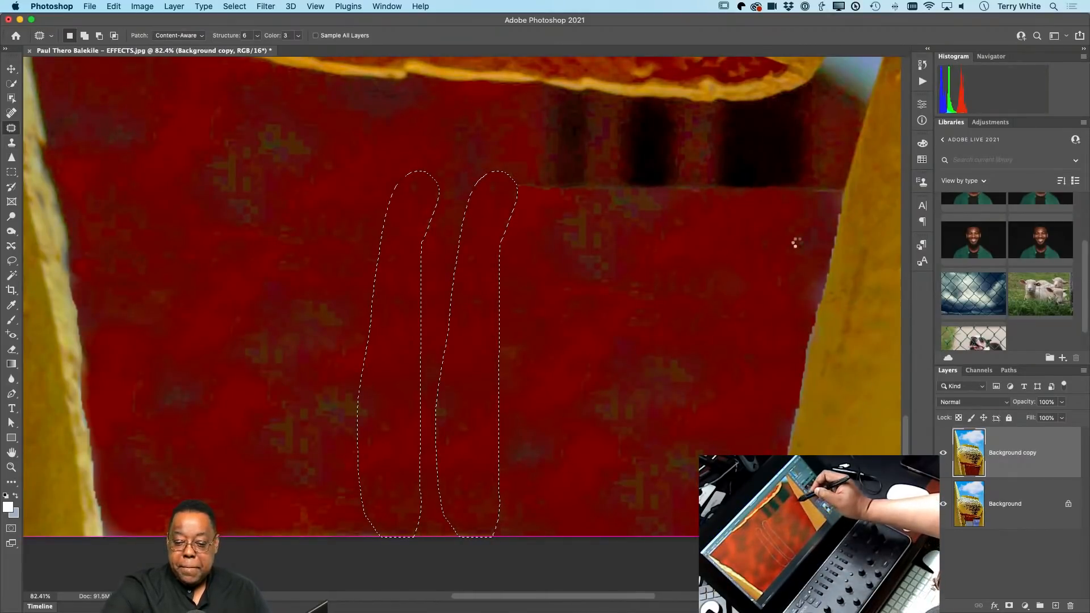
pyautogui.click(717, 301)
# - Patch the horizontal seam beneath the dark vertical stripes in small sections, clearing each selection
pyautogui.moveTo(548, 172)
pyautogui.mouseDown()
pyautogui.moveTo(523, 204)
pyautogui.moveTo(584, 195)
pyautogui.moveTo(580, 171)
pyautogui.moveTo(545, 142)
pyautogui.moveTo(514, 162)
pyautogui.mouseUp()
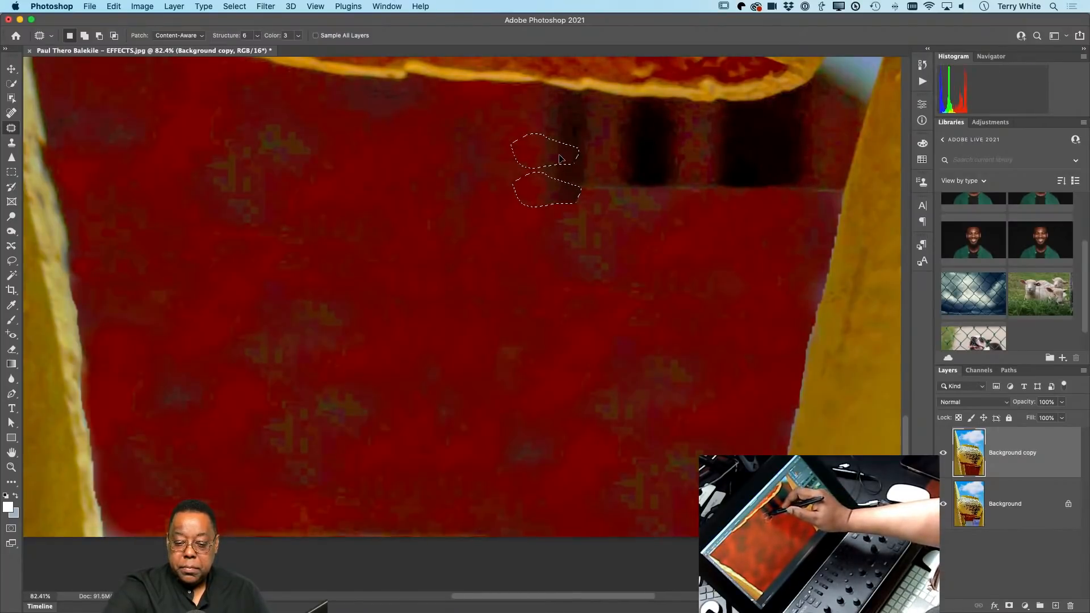
pyautogui.click(617, 220)
pyautogui.moveTo(622, 179)
pyautogui.mouseDown()
pyautogui.moveTo(598, 174)
pyautogui.moveTo(577, 190)
pyautogui.moveTo(621, 179)
pyautogui.mouseUp()
pyautogui.moveTo(604, 189); pyautogui.dragTo(607, 244)
pyautogui.click(642, 217)
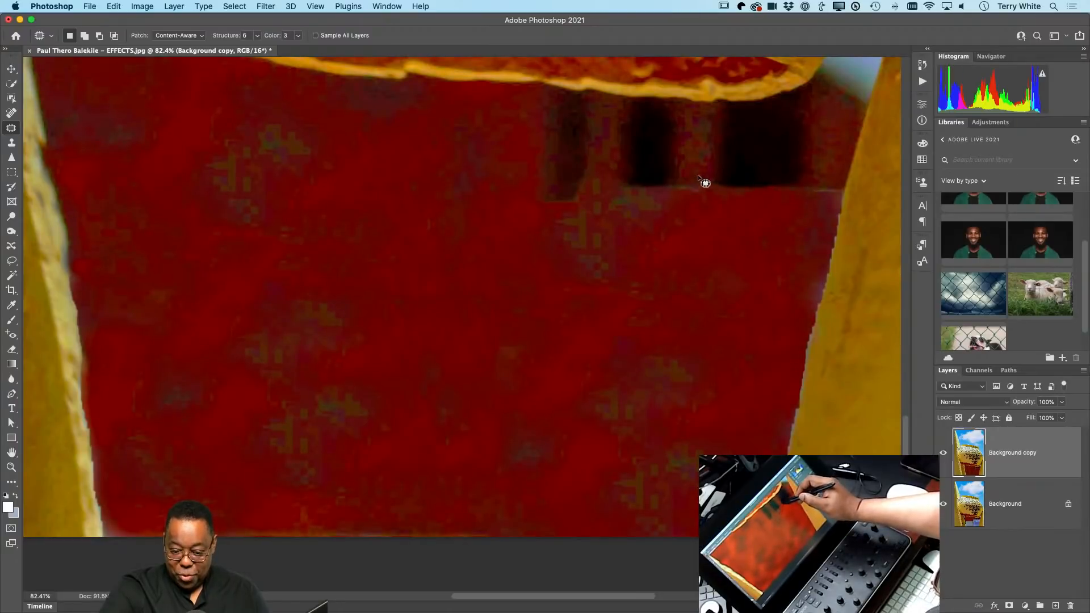
pyautogui.moveTo(702, 177); pyautogui.dragTo(688, 262)
pyautogui.click(710, 300)
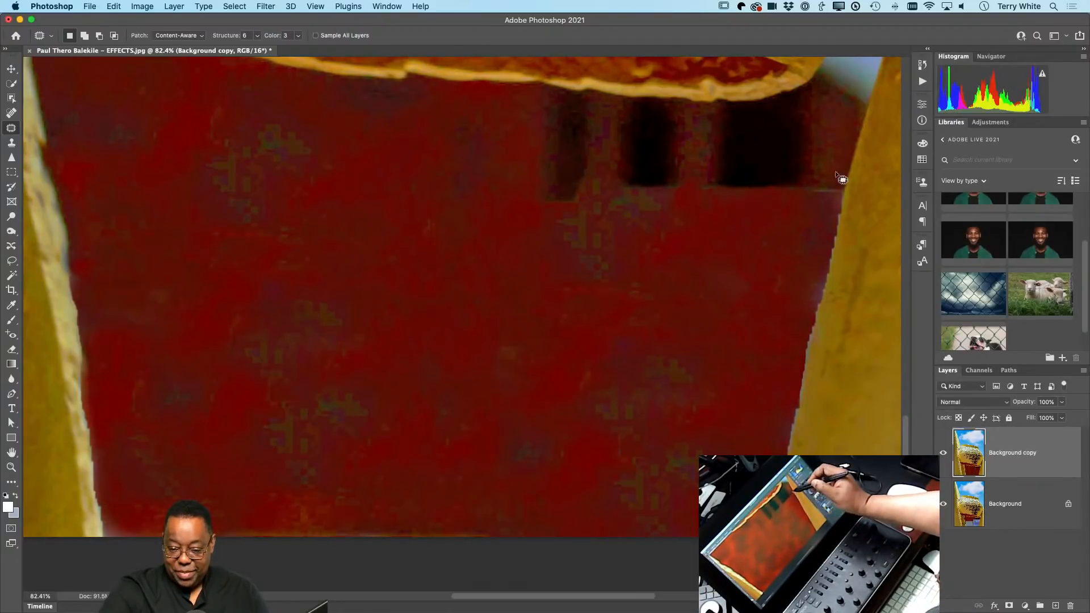
pyautogui.moveTo(829, 173)
pyautogui.mouseDown()
pyautogui.moveTo(807, 208)
pyautogui.moveTo(841, 197)
pyautogui.moveTo(831, 177)
pyautogui.mouseUp()
pyautogui.moveTo(819, 192); pyautogui.dragTo(807, 237)
pyautogui.click(802, 253)
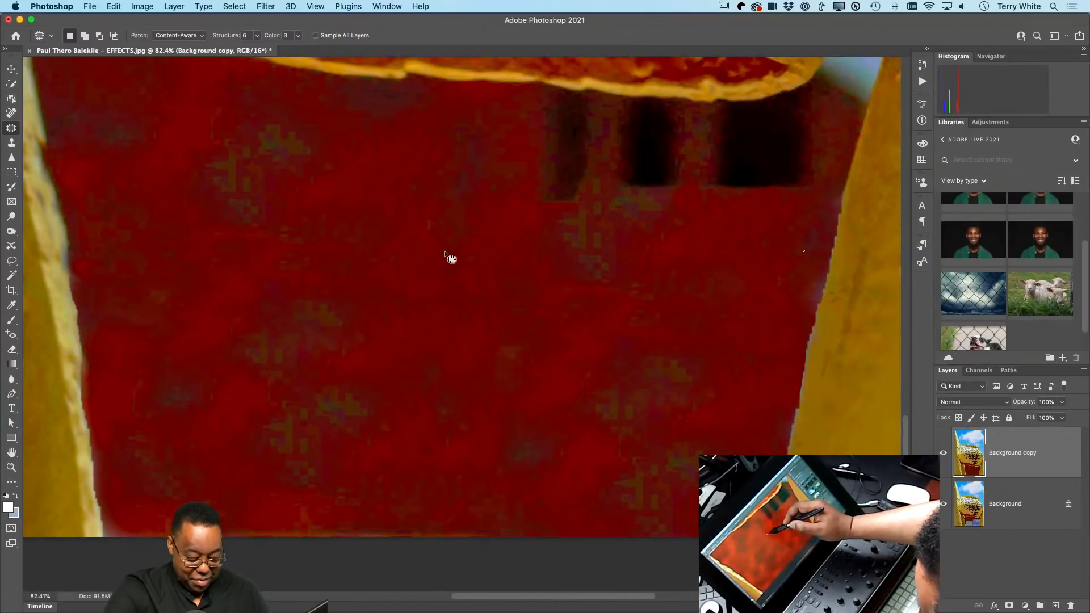
# - Reduce the Clone Stamp brush to 150 px and undo the stray stroke on the red wall
pyautogui.press('s')
pyautogui.moveTo(445, 250); pyautogui.dragTo(426, 226)
pyautogui.press('[')
pyautogui.press('[')
pyautogui.press('[')
pyautogui.press('super+z')
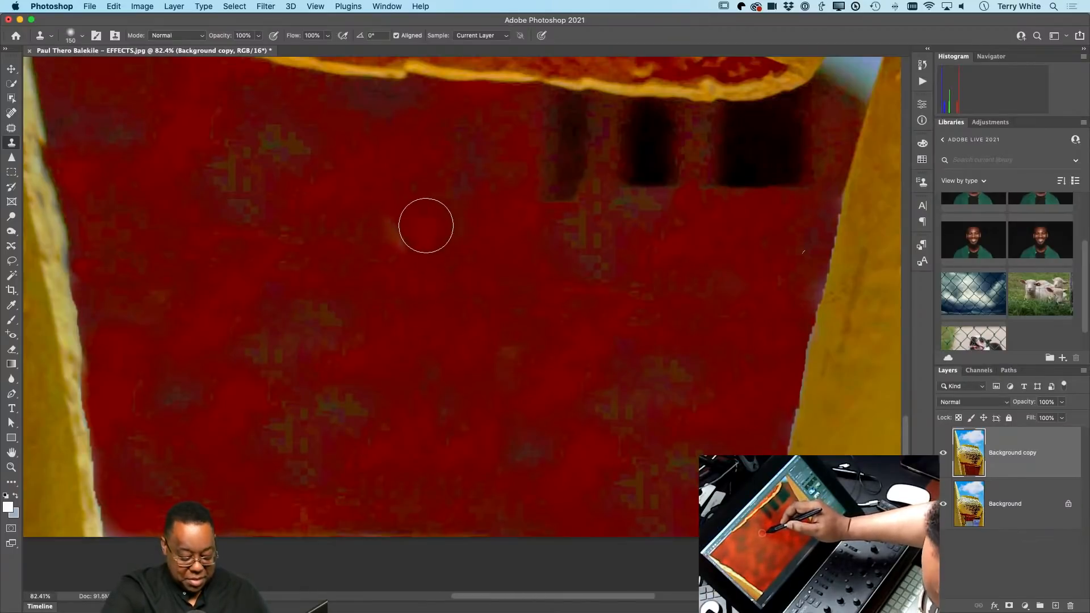
pyautogui.press('super+z')
# - Sample clean red wall and clone it over the dark vertical stripes beneath the pot, undoing and resampling after a poor stroke
pyautogui.keyDown('alt'); pyautogui.click(437, 244); pyautogui.keyUp('alt')
pyautogui.moveTo(588, 193)
pyautogui.mouseDown()
pyautogui.moveTo(533, 205)
pyautogui.moveTo(560, 189)
pyautogui.moveTo(561, 176)
pyautogui.moveTo(547, 151)
pyautogui.moveTo(552, 127)
pyautogui.moveTo(533, 117)
pyautogui.moveTo(681, 175)
pyautogui.moveTo(761, 183)
pyautogui.moveTo(800, 159)
pyautogui.moveTo(790, 134)
pyautogui.moveTo(808, 117)
pyautogui.moveTo(628, 136)
pyautogui.moveTo(625, 121)
pyautogui.moveTo(710, 141)
pyautogui.moveTo(806, 127)
pyautogui.moveTo(820, 102)
pyautogui.moveTo(684, 151)
pyautogui.mouseUp()
pyautogui.press('super+z')
pyautogui.keyDown('alt'); pyautogui.click(410, 184); pyautogui.keyUp('alt')
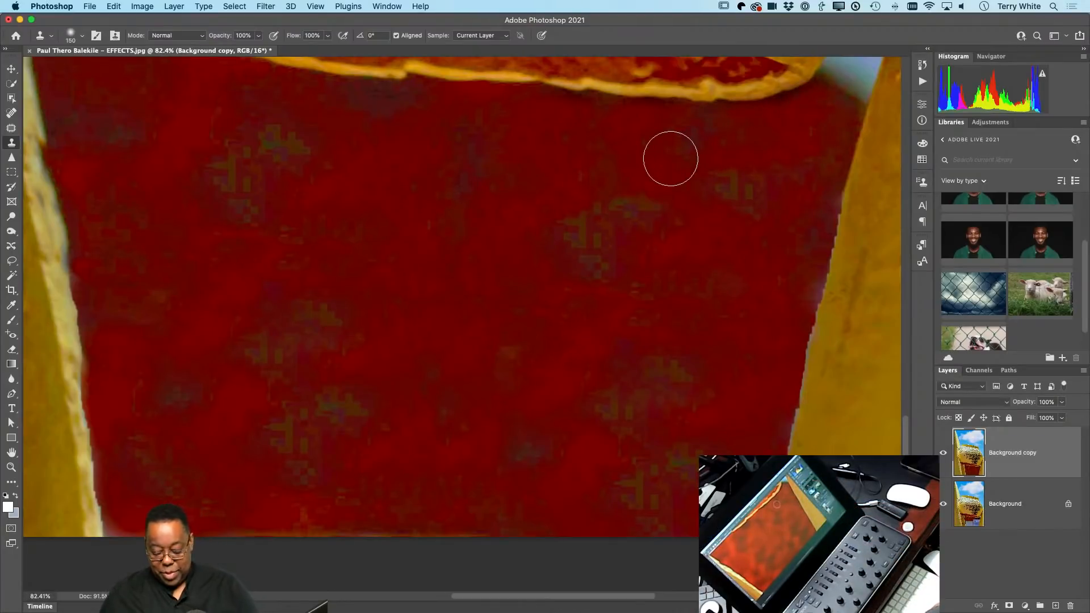
# - Compare the whole retouched image with the original by hiding and showing the Background copy layer
pyautogui.press('super+0')
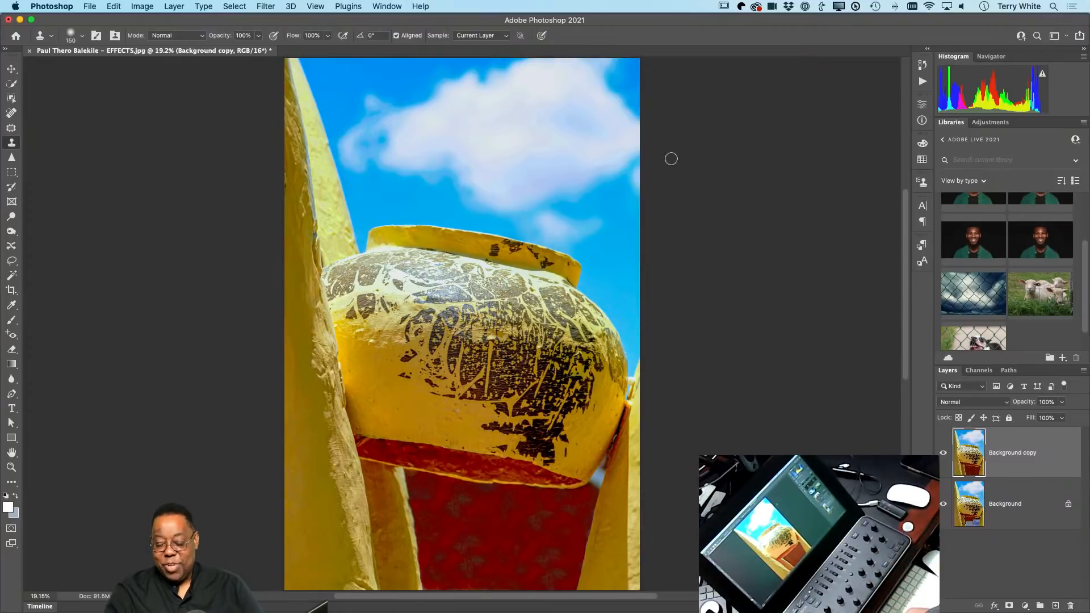
pyautogui.click(944, 454)
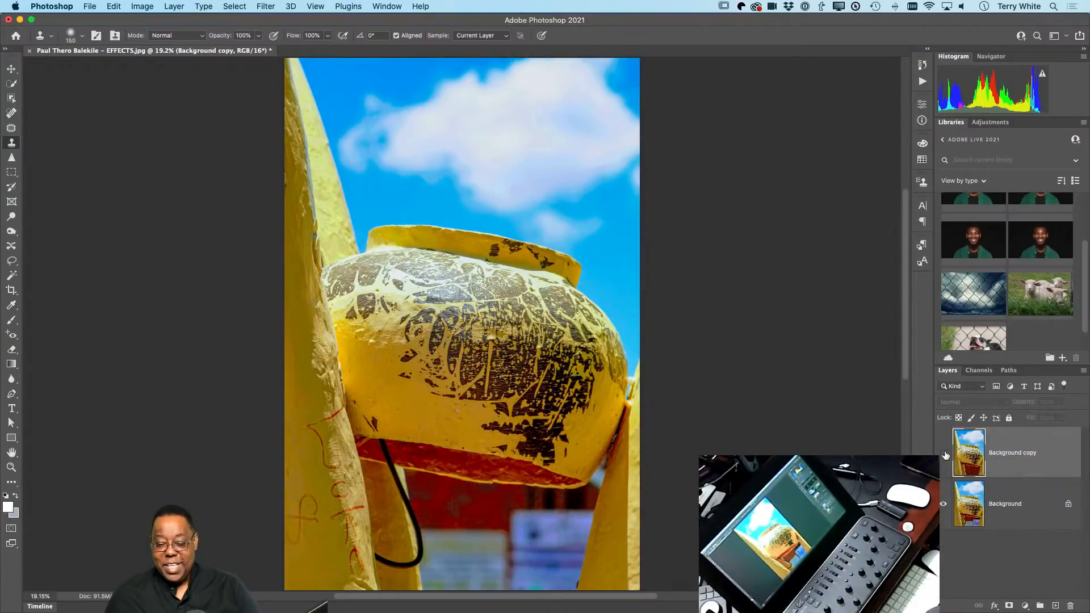
pyautogui.click(943, 454)
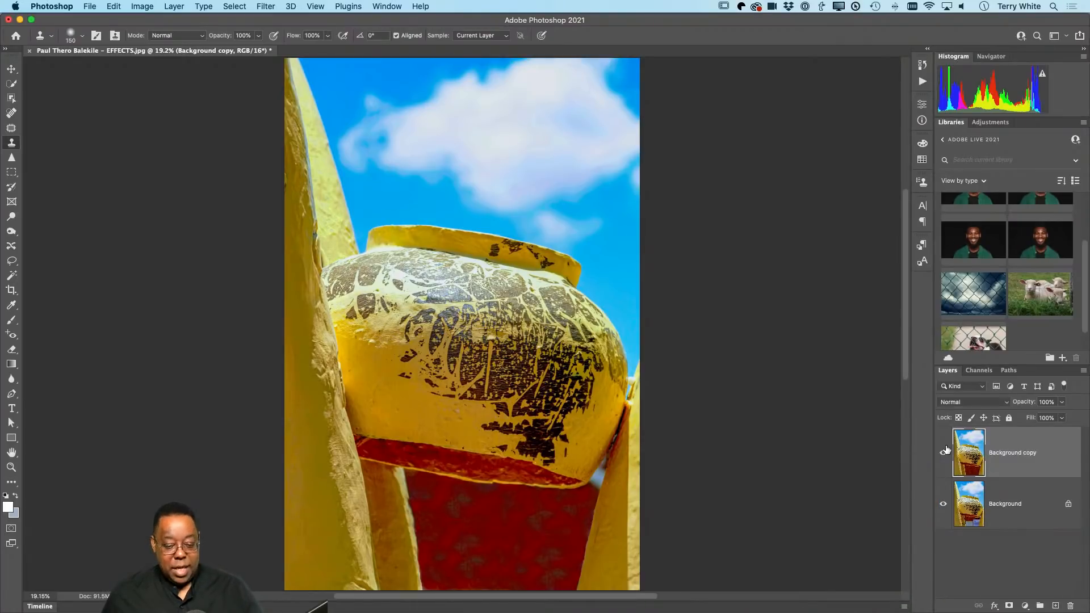
# - Save and close the retouched pot image, and switch to Lightroom Classic
pyautogui.press('super+s')
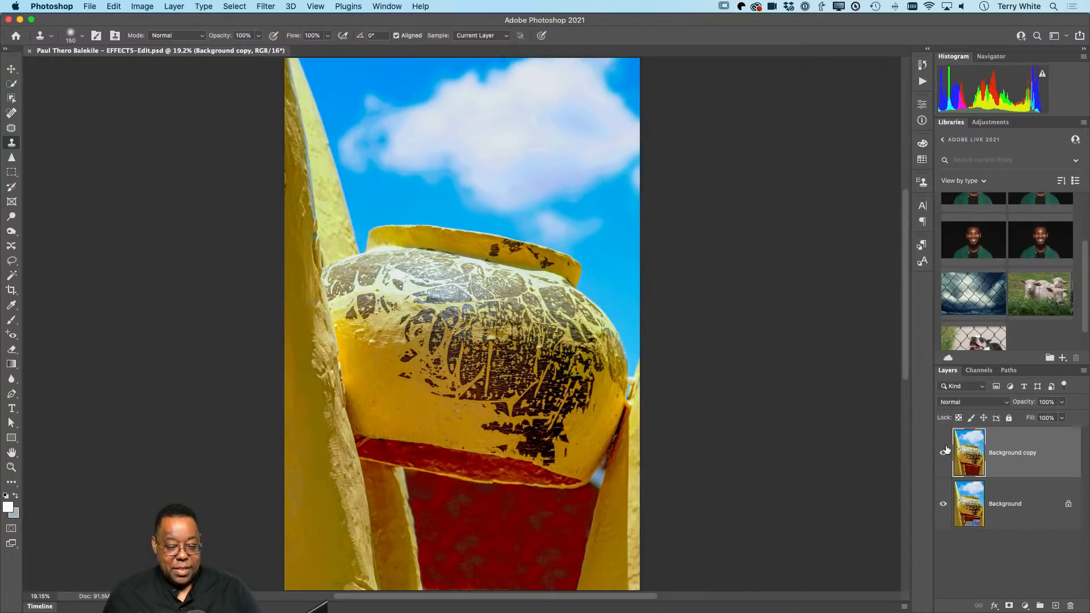
pyautogui.press('super+w')
pyautogui.press('super+Tab')
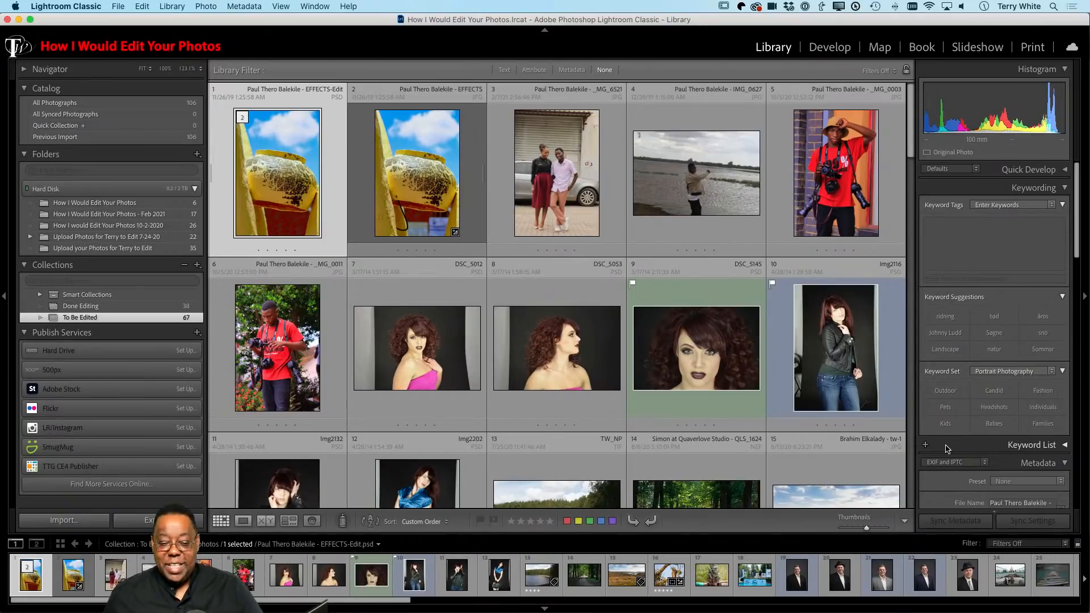
# - Compare the original pot photo with its retouched version at full screen, and return to the grid
pyautogui.click(420, 155)
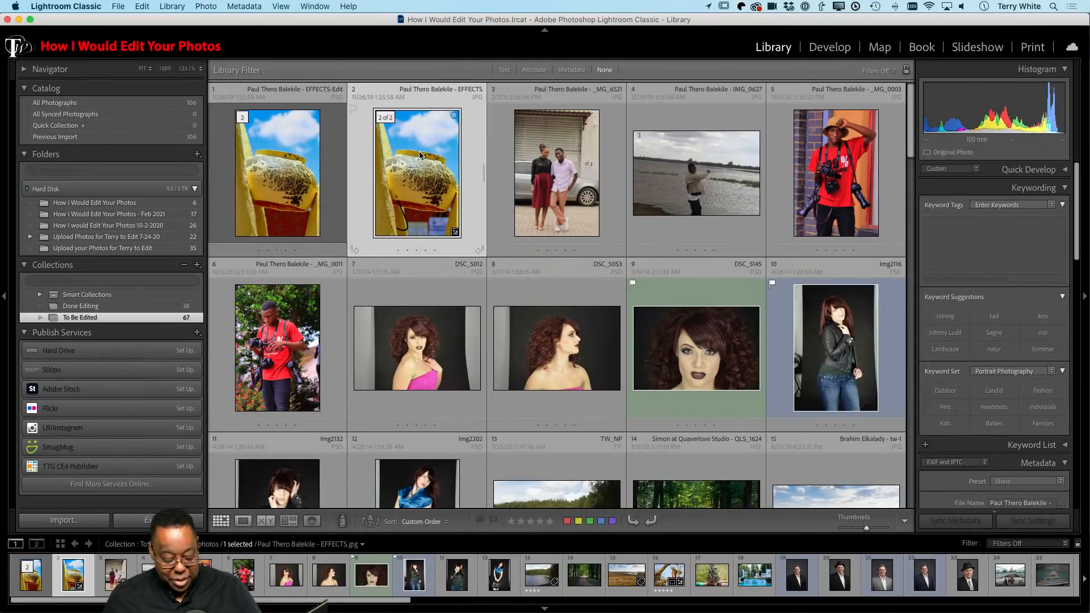
pyautogui.press('f')
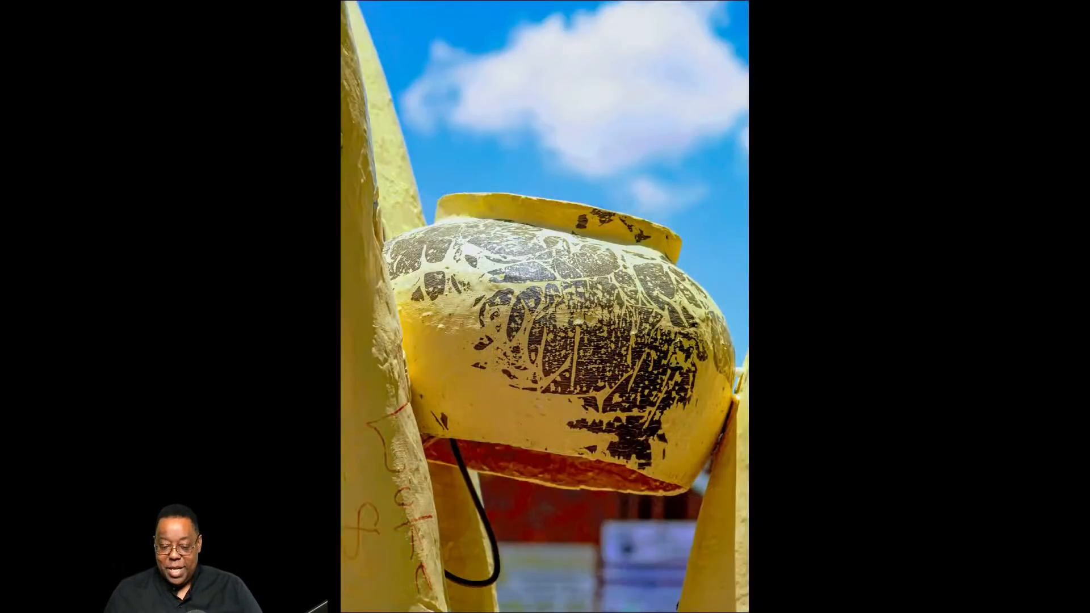
pyautogui.press('Left')
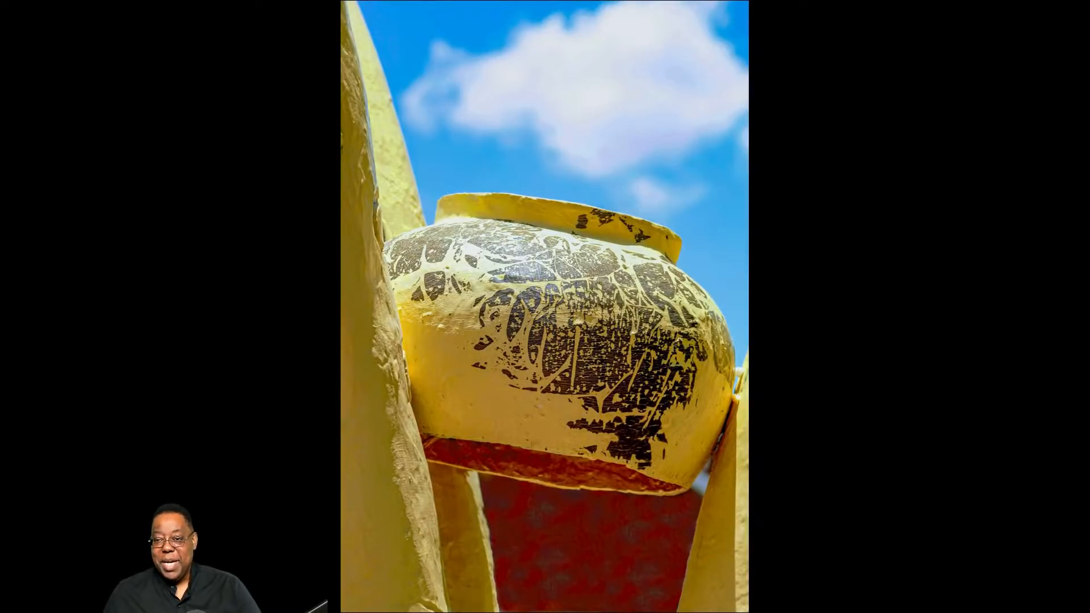
pyautogui.press('f')
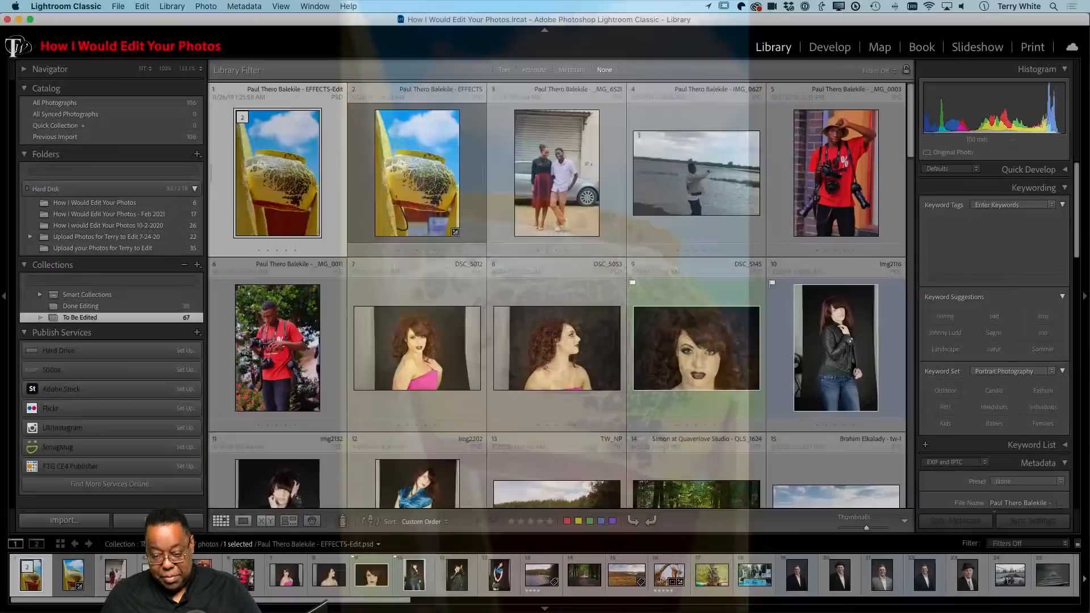
# - Open the couple photo _MG_6521 in the Develop module and enable lens profile corrections
pyautogui.doubleClick(554, 173)
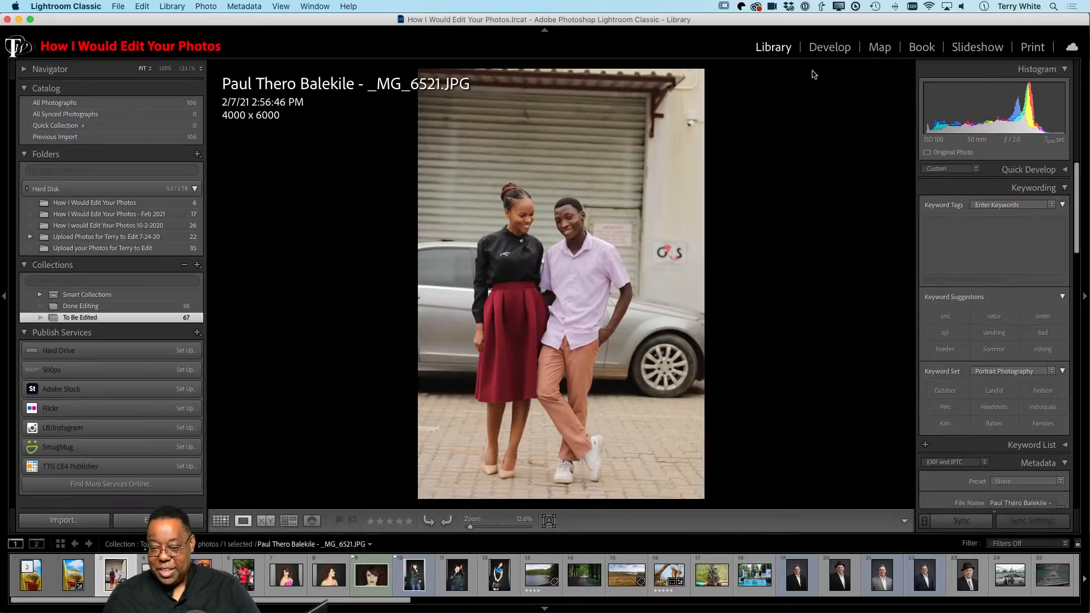
pyautogui.click(831, 47)
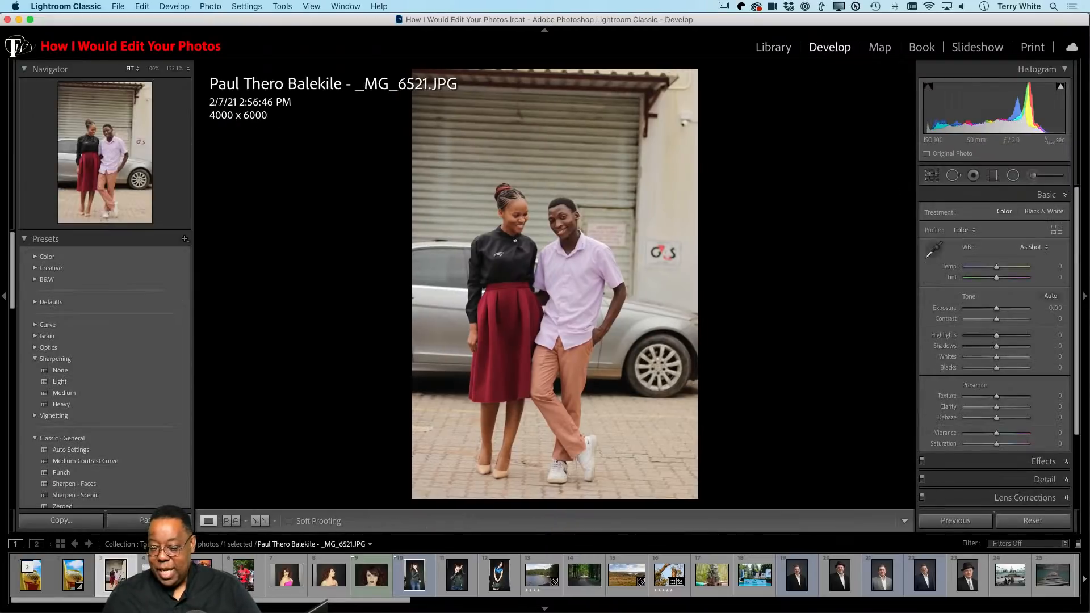
pyautogui.scroll(-2, 1044, 431)
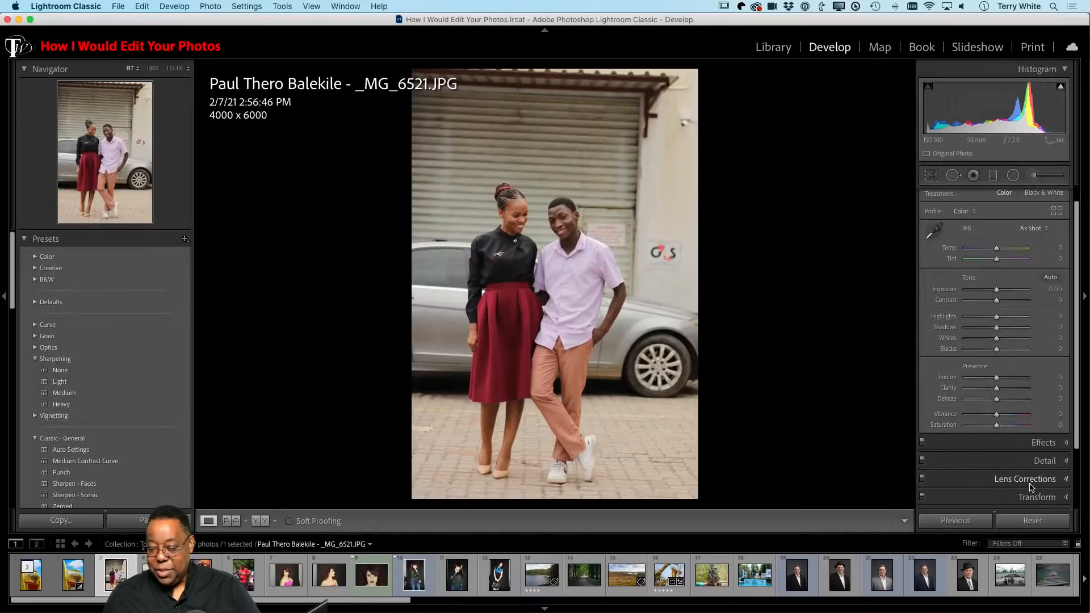
pyautogui.scroll(-2, 1035, 485)
pyautogui.click(1014, 448)
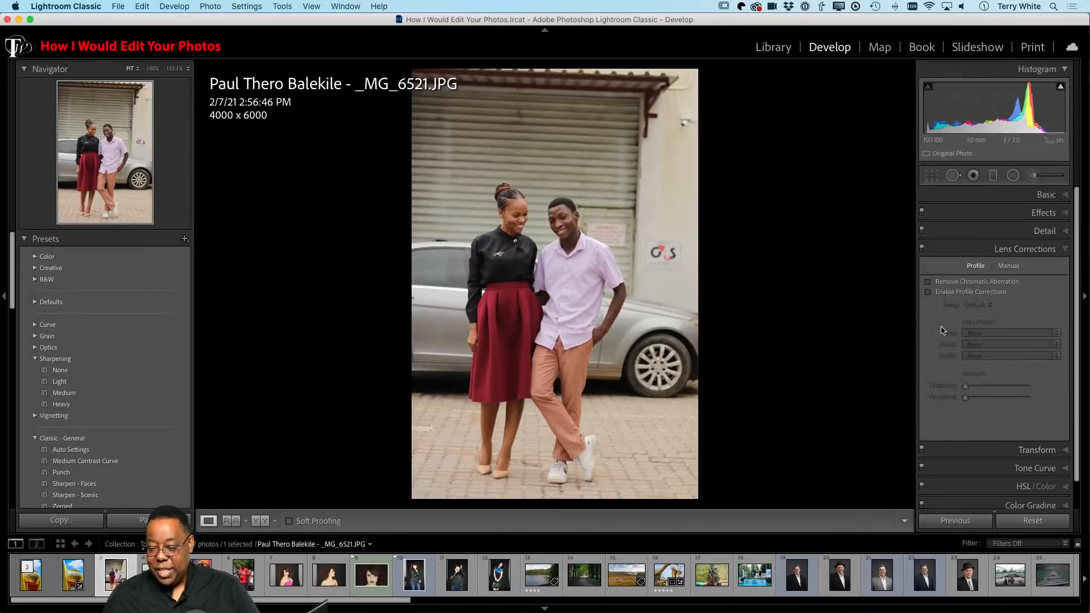
pyautogui.click(928, 292)
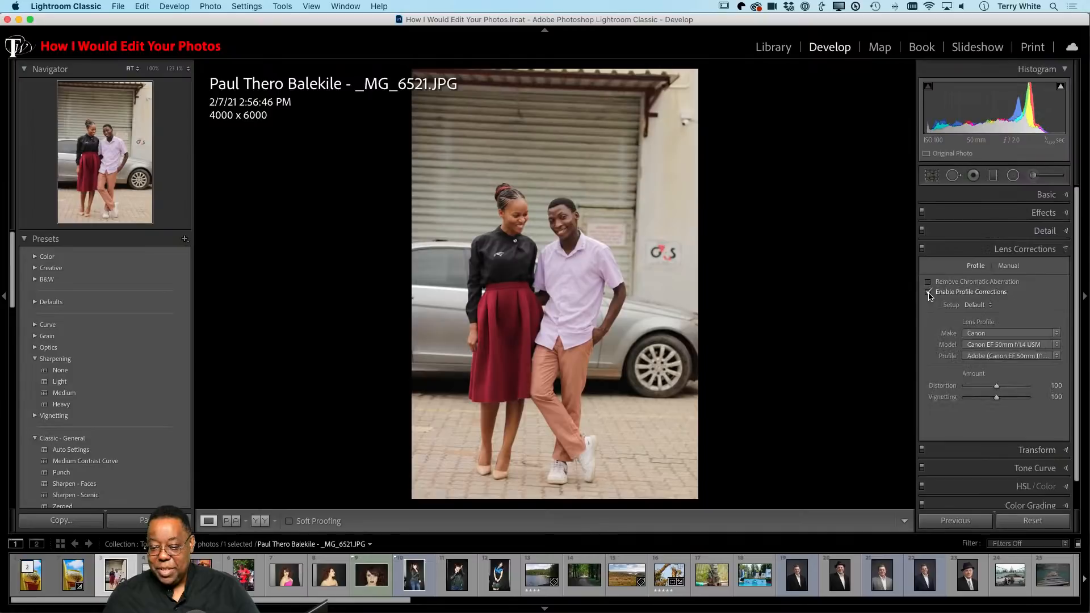
# - Compare the couple photo with and without profile corrections several times, leaving the corrections enabled
pyautogui.click(928, 293)
pyautogui.click(928, 292)
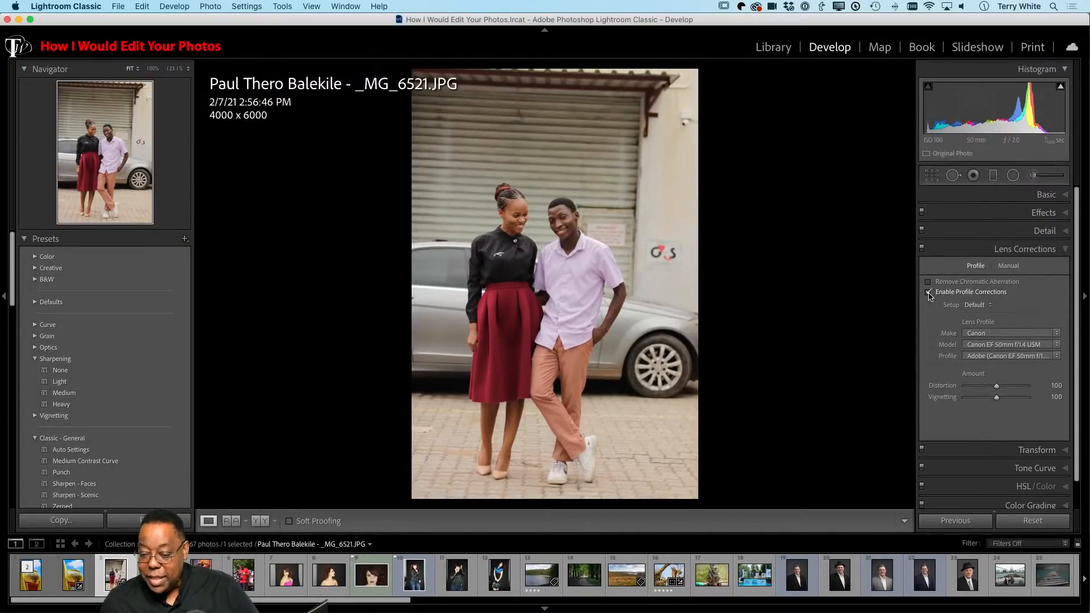
pyautogui.click(928, 293)
pyautogui.click(928, 292)
pyautogui.click(928, 292)
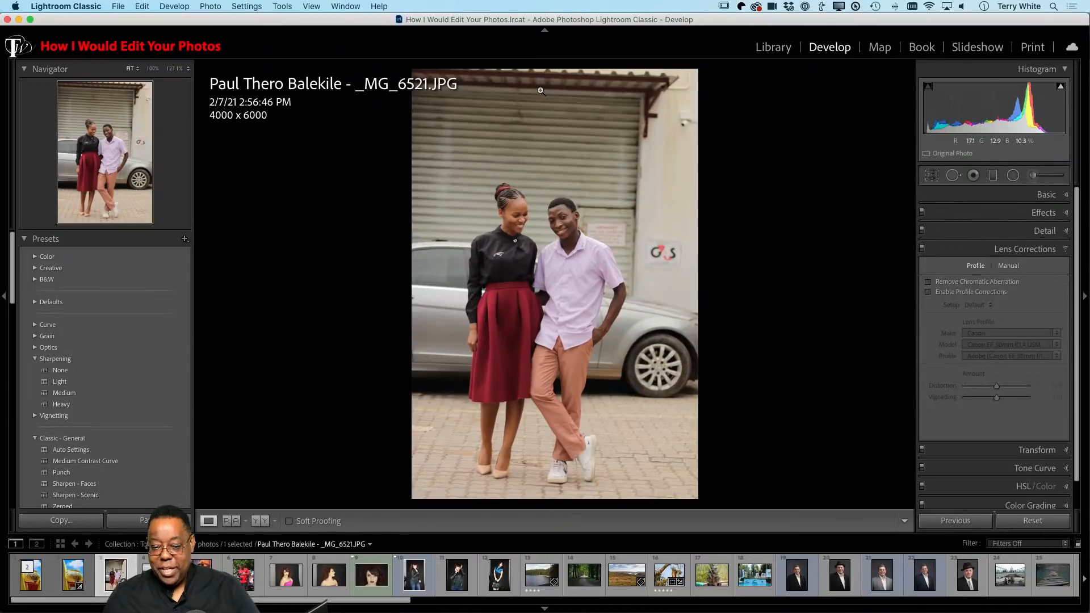
pyautogui.click(928, 293)
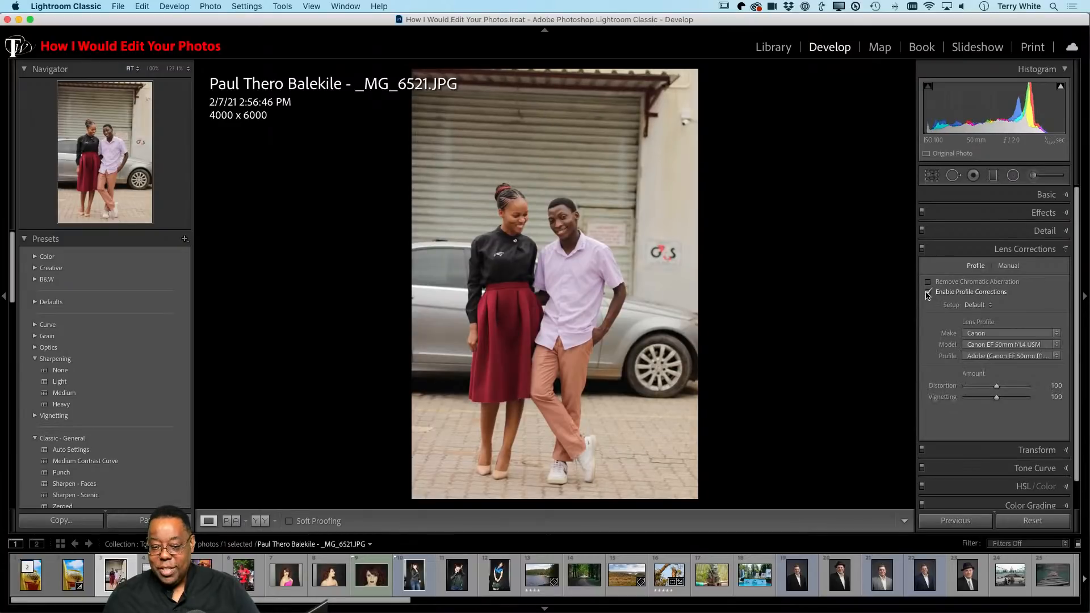
pyautogui.click(928, 293)
pyautogui.click(928, 293)
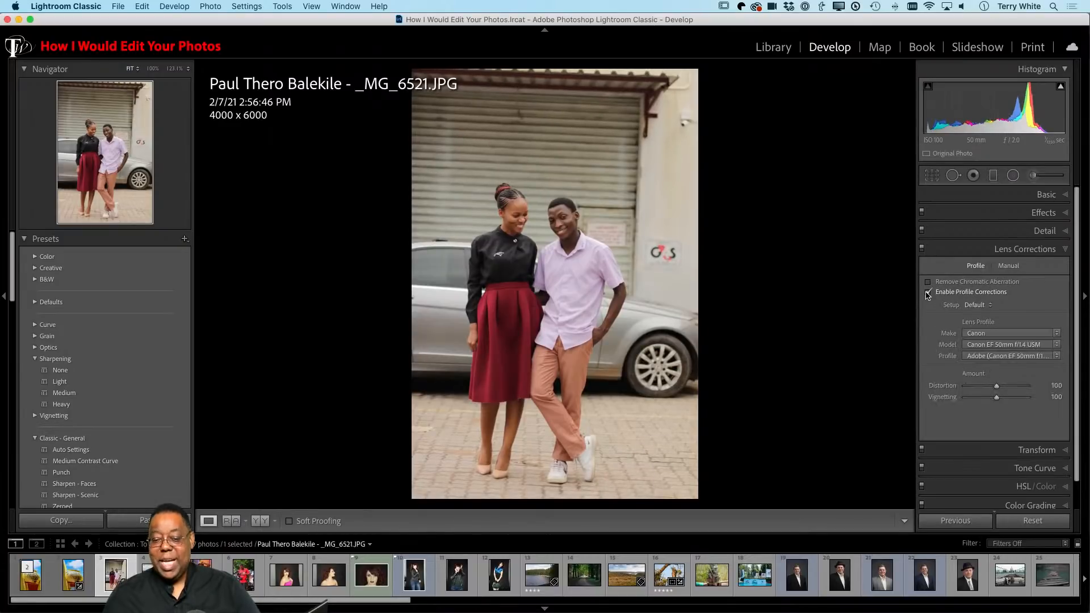
pyautogui.click(927, 293)
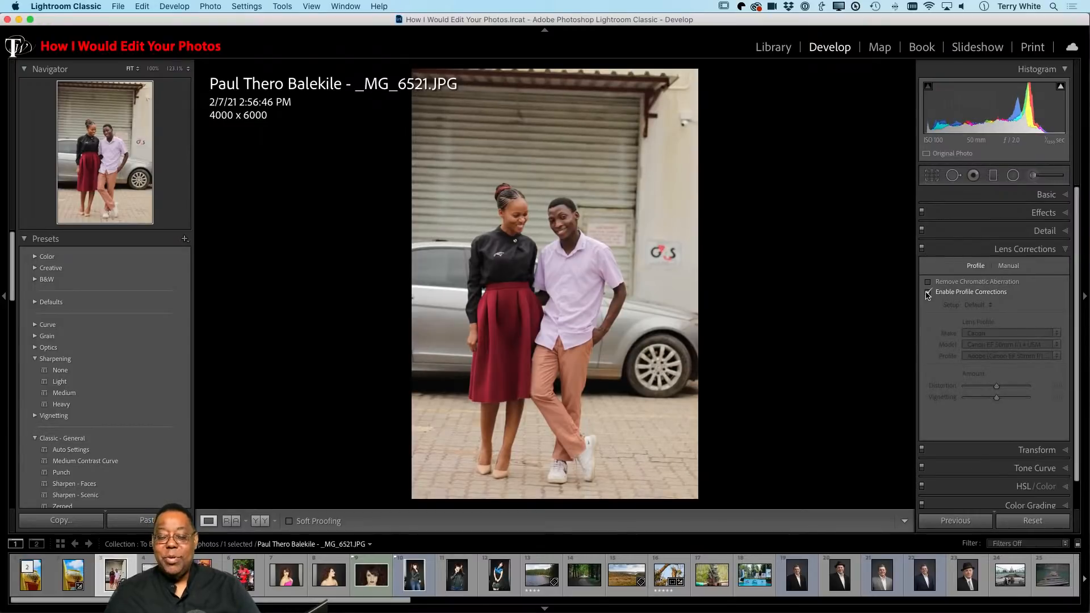
pyautogui.click(927, 293)
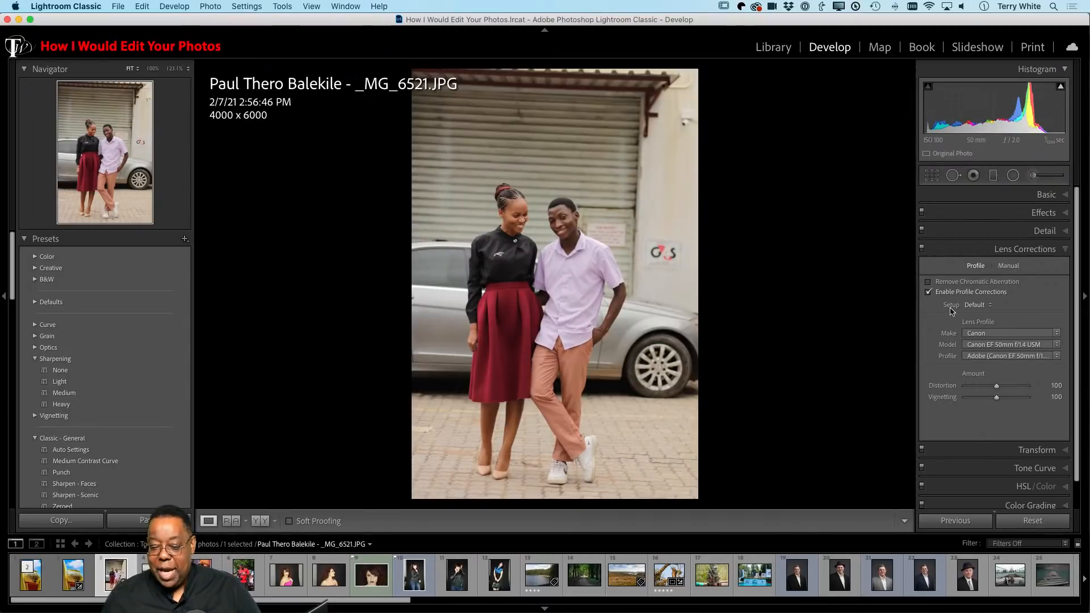
pyautogui.press('alt')
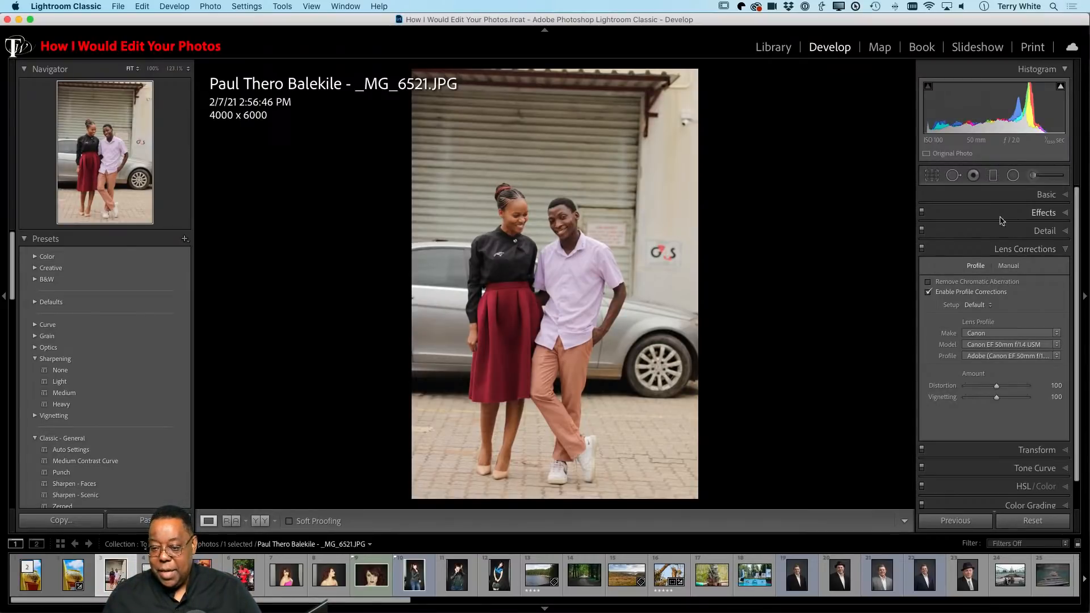
pyautogui.moveTo(1066, 88)
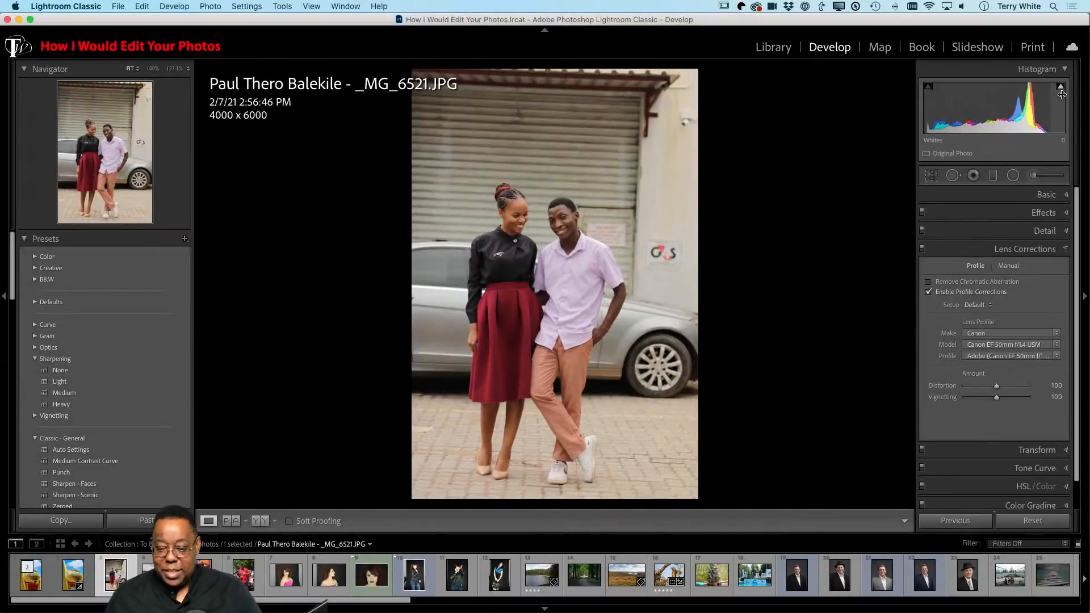
# - Apply automatic tone adjustments to the couple photo and refine them with Whites at -65 and Blacks at +5
pyautogui.click(1022, 196)
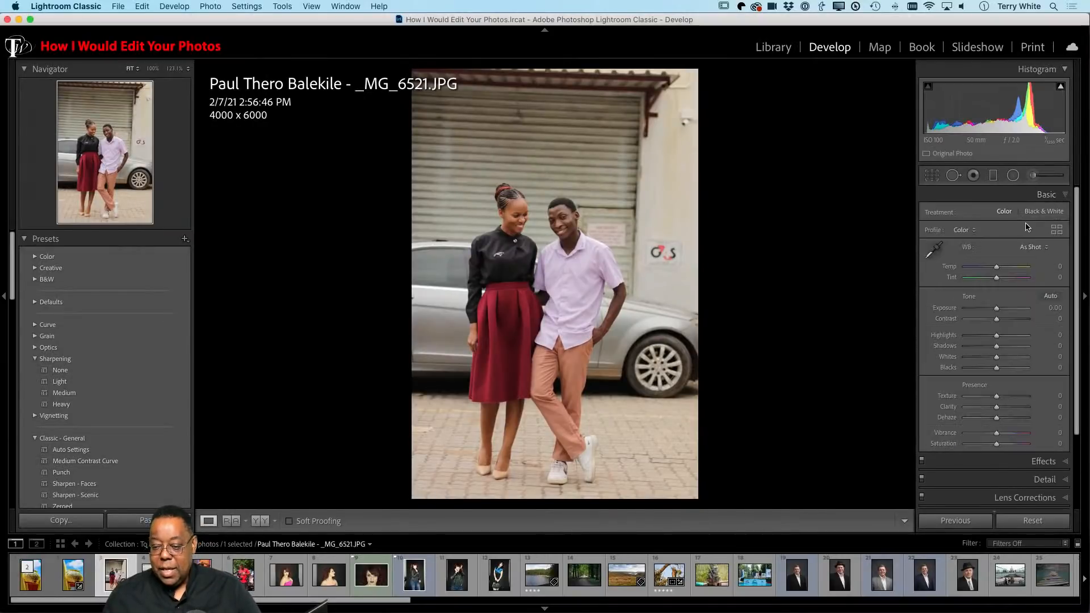
pyautogui.click(972, 232)
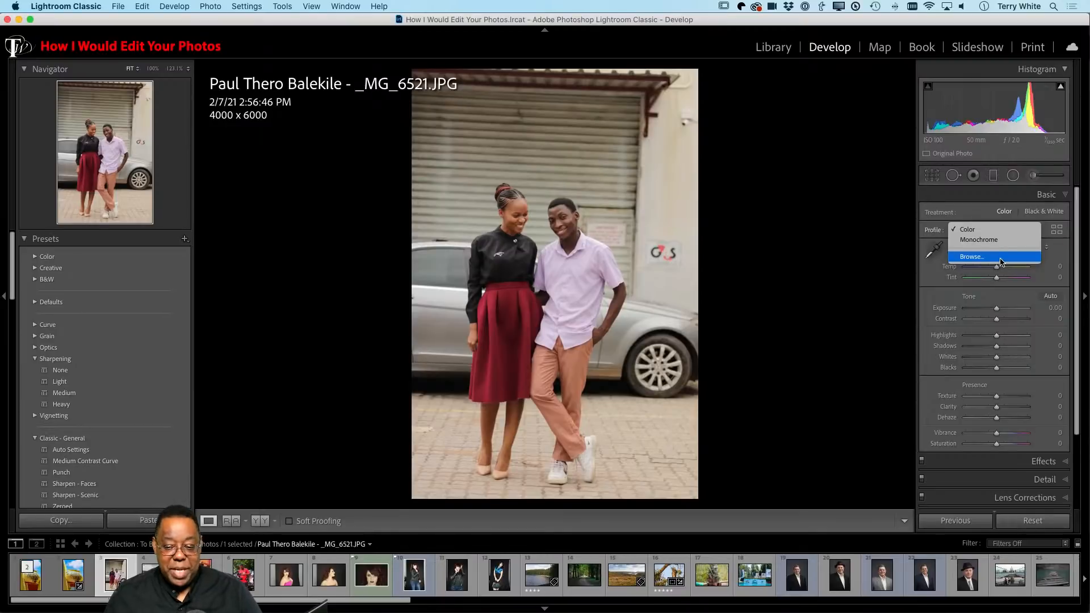
pyautogui.click(990, 213)
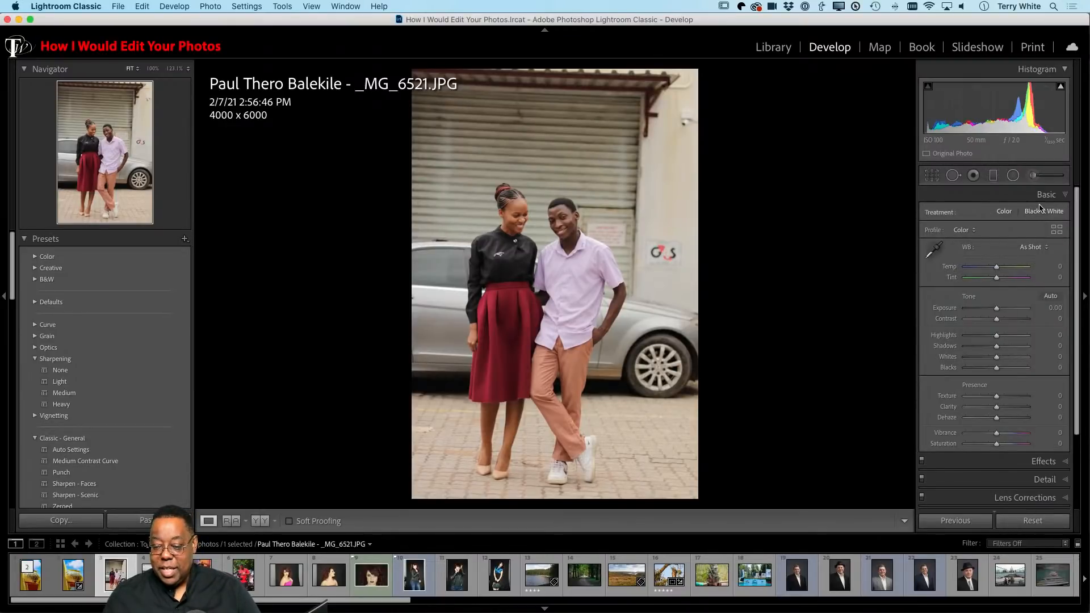
pyautogui.click(1050, 297)
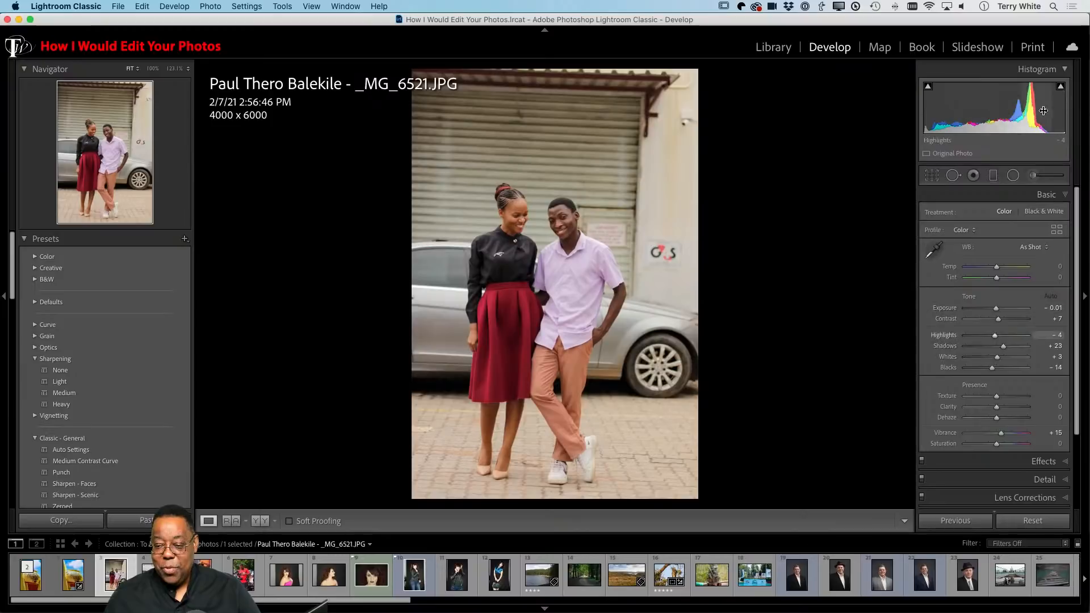
pyautogui.moveTo(1057, 112); pyautogui.dragTo(1010, 112)
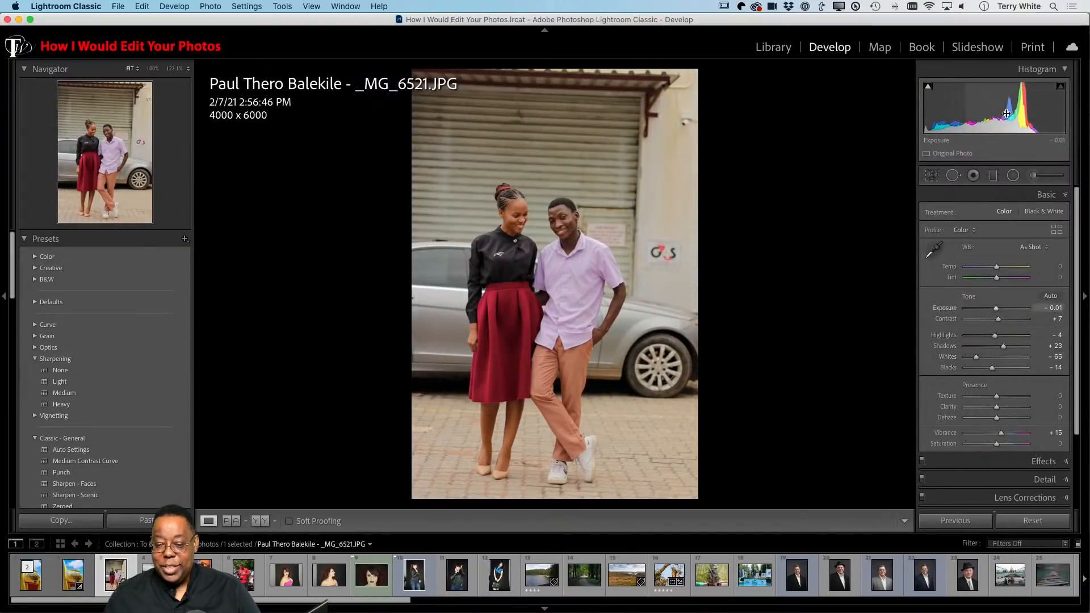
pyautogui.moveTo(937, 113); pyautogui.dragTo(946, 113)
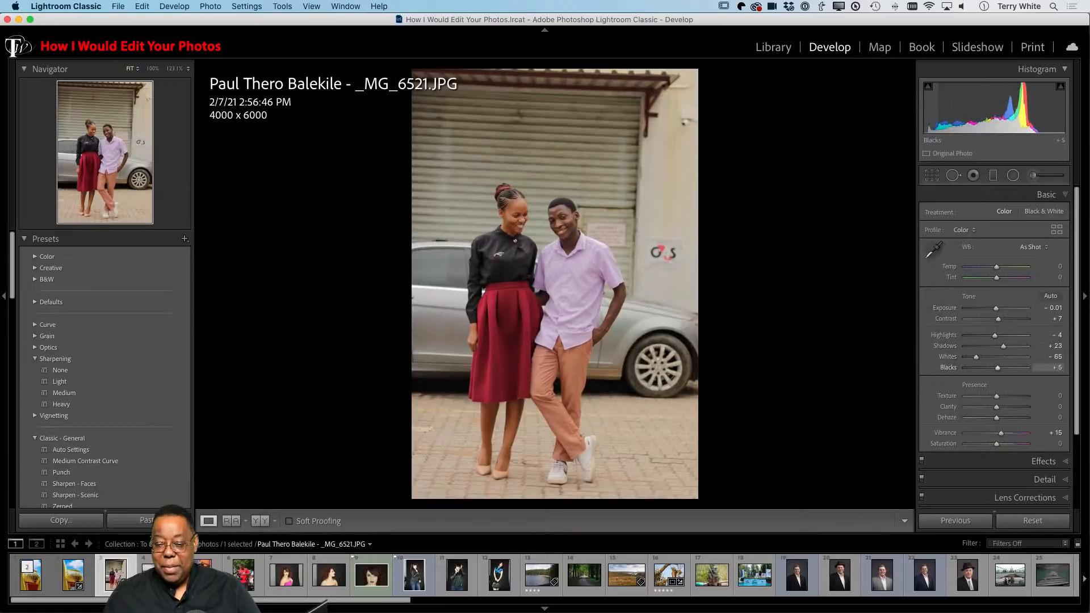
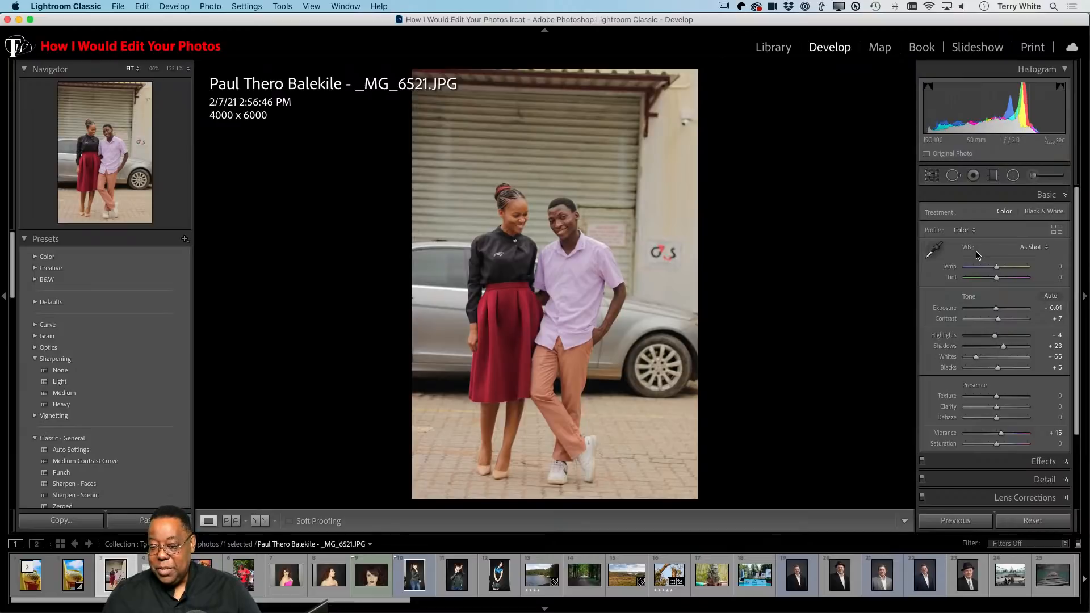
# - Straighten the photo along the ground line behind the couple, to an angle of about -2.20
pyautogui.click(934, 177)
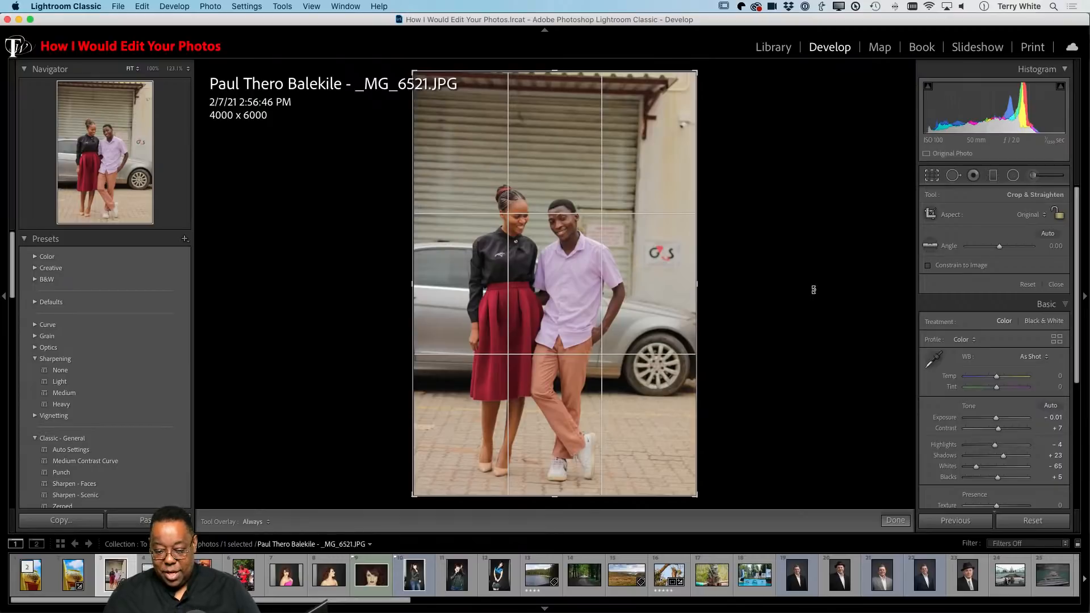
pyautogui.click(929, 247)
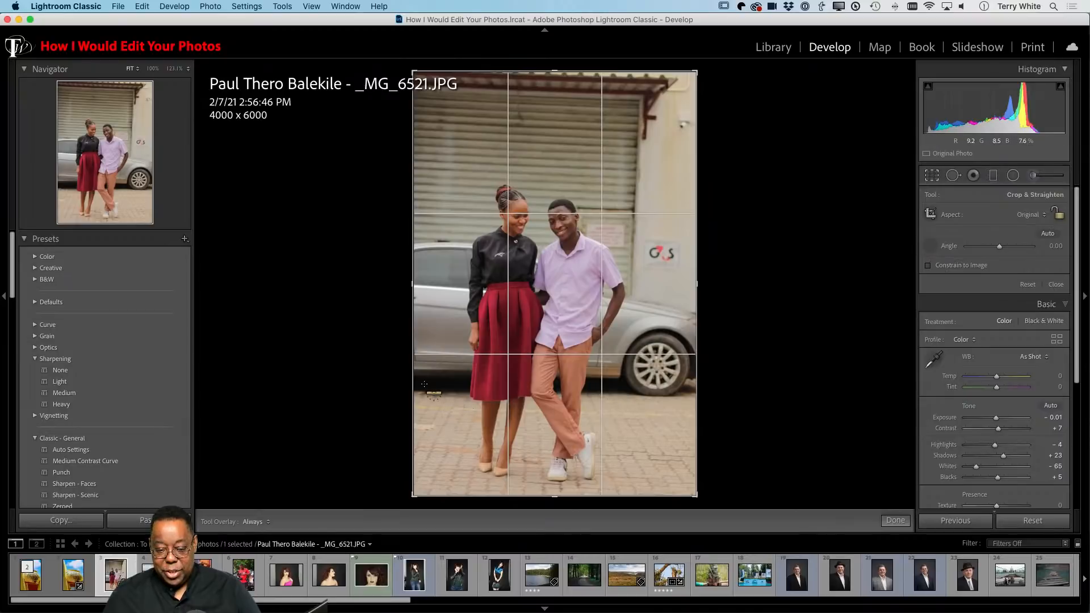
pyautogui.moveTo(414, 371); pyautogui.dragTo(697, 382)
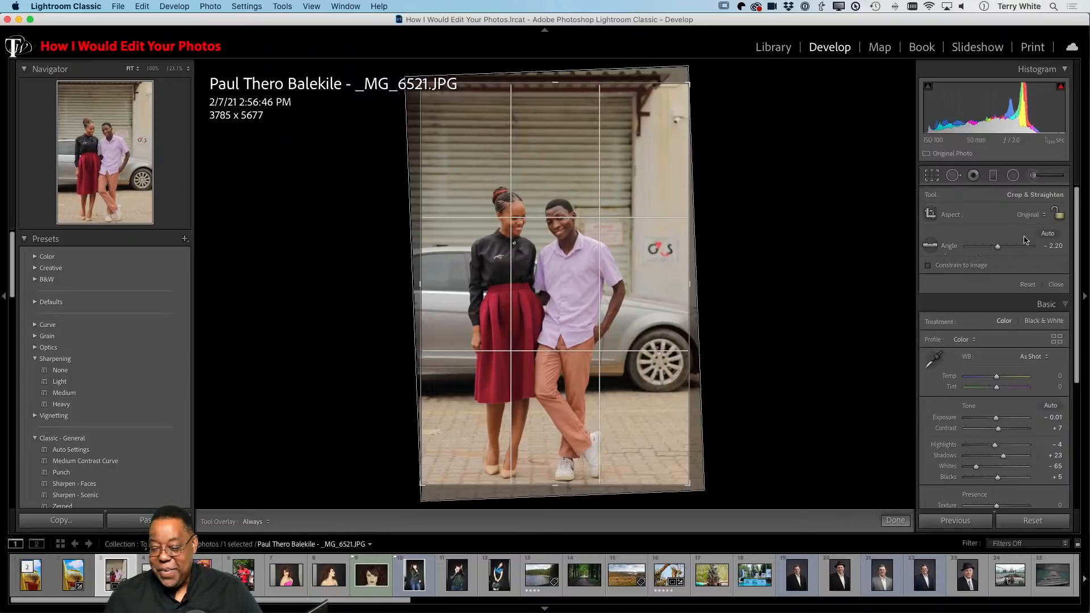
# - Crop the photo at a 4 x 5 / 8 x 10 aspect ratio to about 3602 x 4502 pixels, keeping the couple's feet in frame
pyautogui.click(1028, 215)
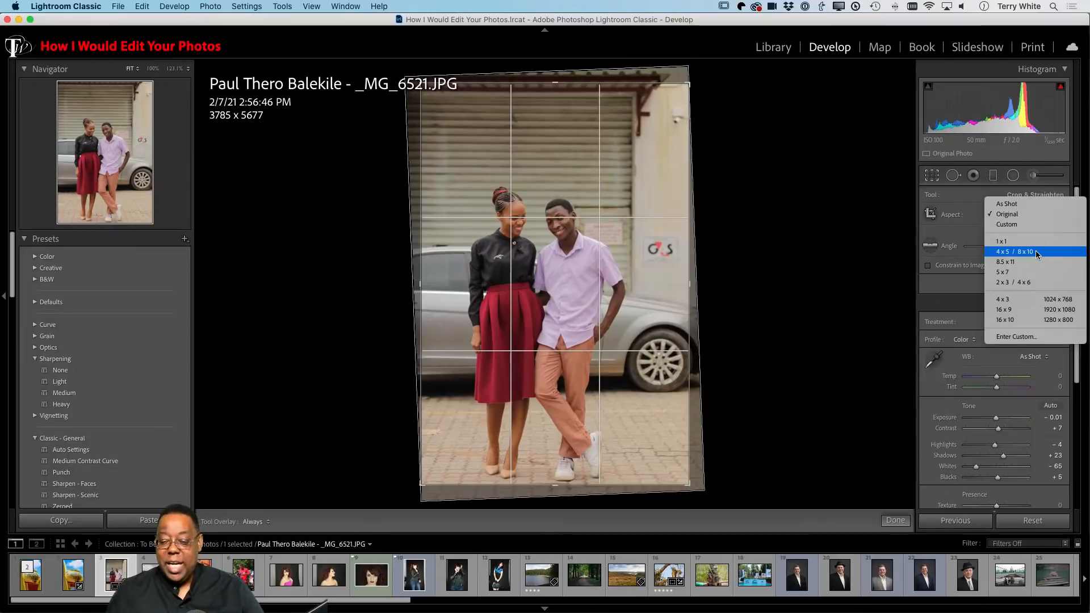
pyautogui.click(1036, 251)
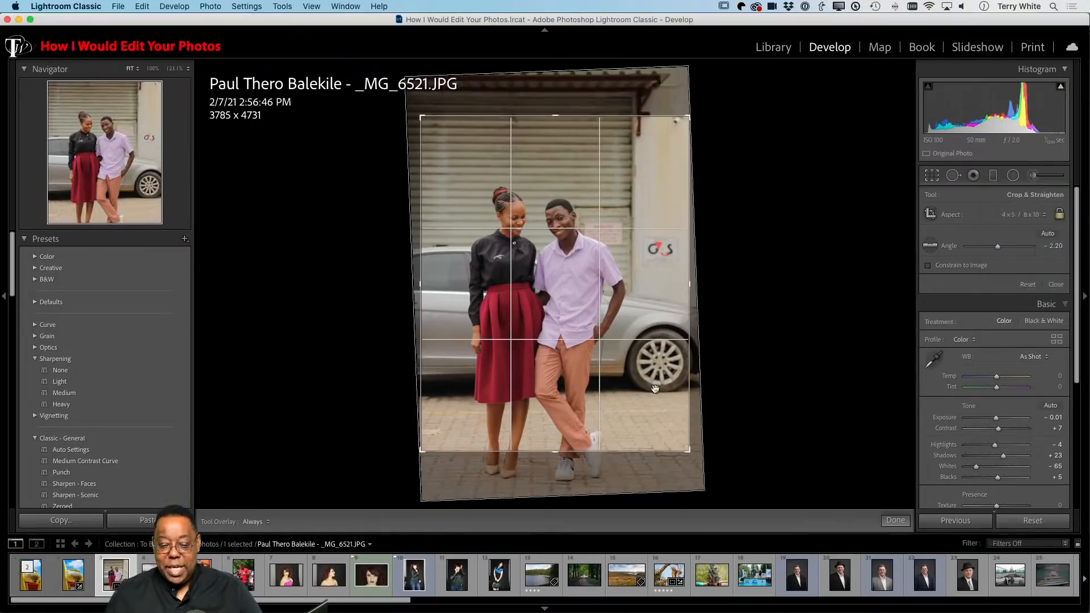
pyautogui.moveTo(608, 357); pyautogui.dragTo(610, 315)
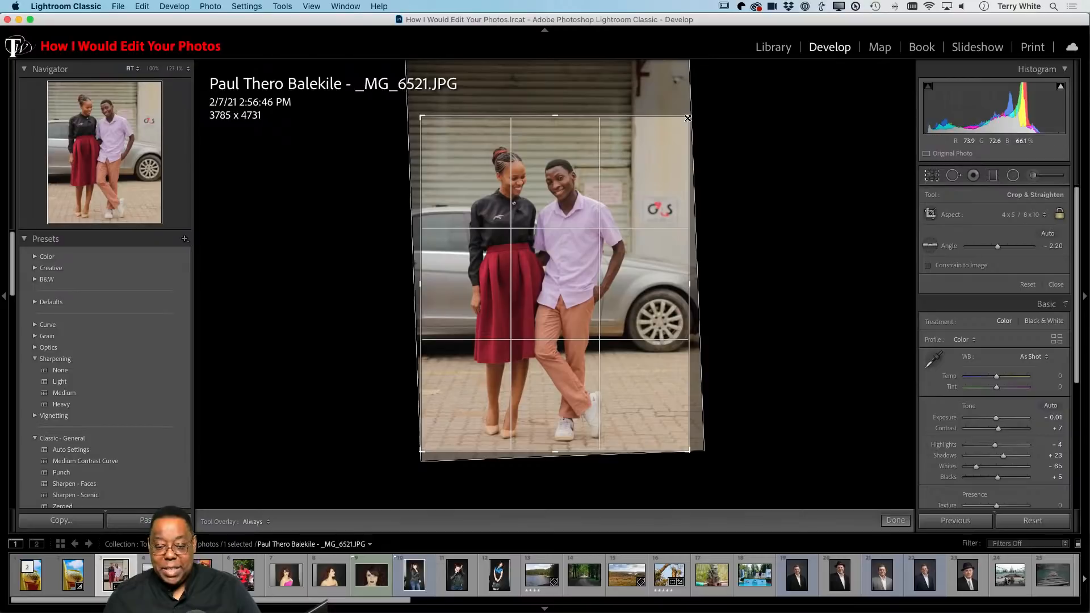
pyautogui.moveTo(687, 118); pyautogui.dragTo(664, 131)
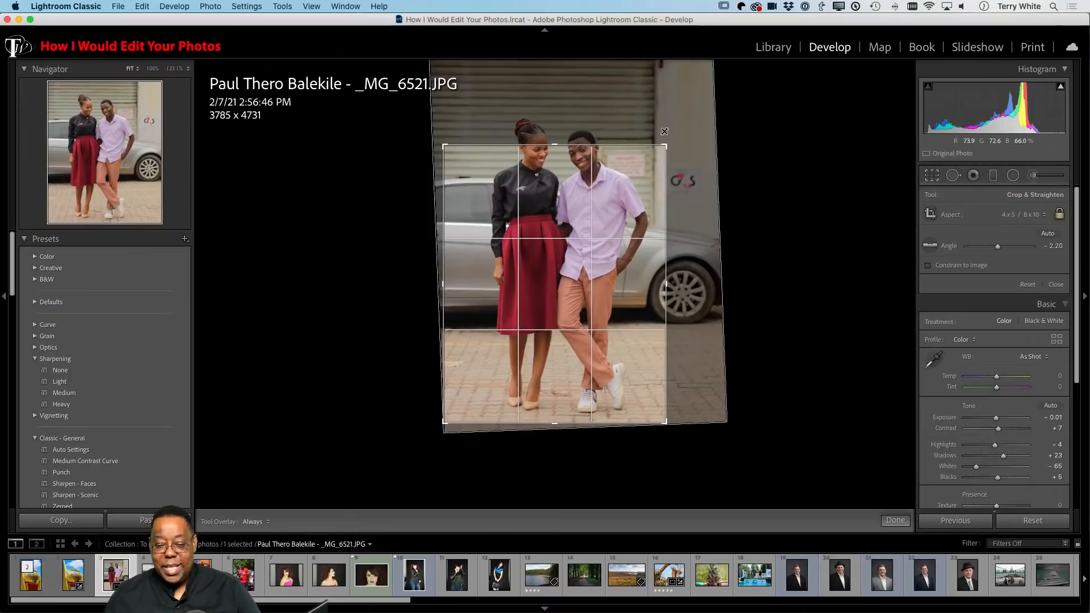
pyautogui.moveTo(664, 131); pyautogui.dragTo(680, 125)
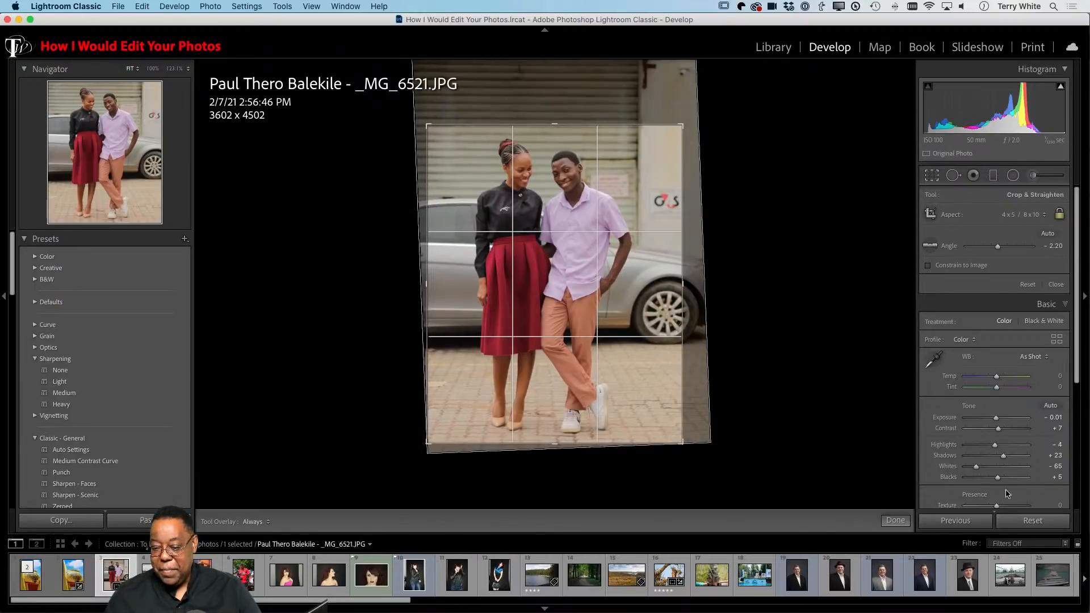
pyautogui.click(932, 175)
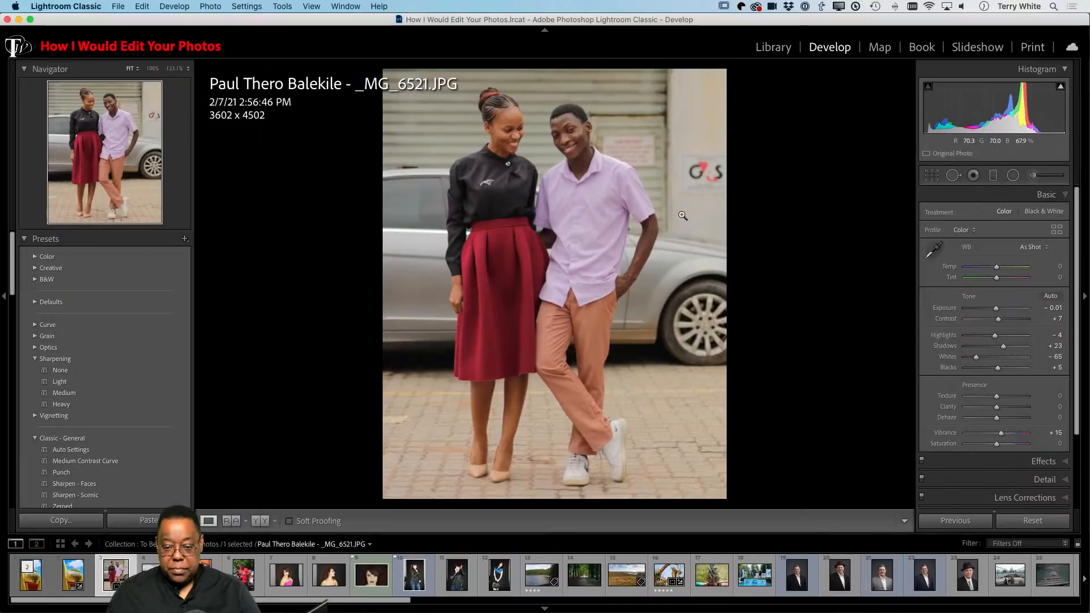
# - Reframe the crop to place the couple further left and tighten it to about 3465 x 4331 pixels
pyautogui.press('r')
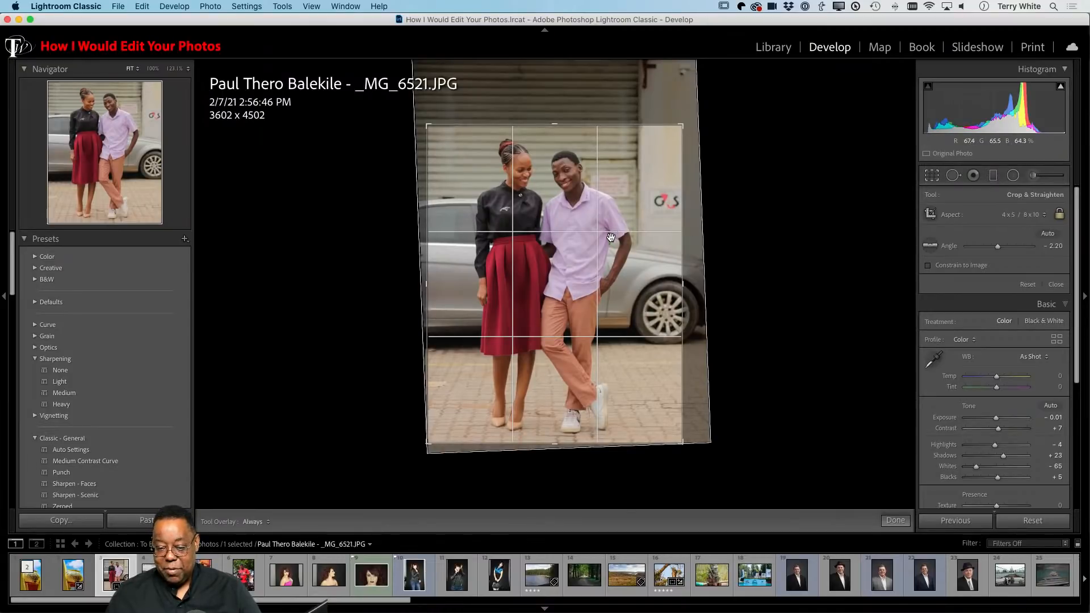
pyautogui.moveTo(611, 236)
pyautogui.mouseDown()
pyautogui.moveTo(591, 238)
pyautogui.moveTo(622, 238)
pyautogui.moveTo(592, 238)
pyautogui.mouseUp()
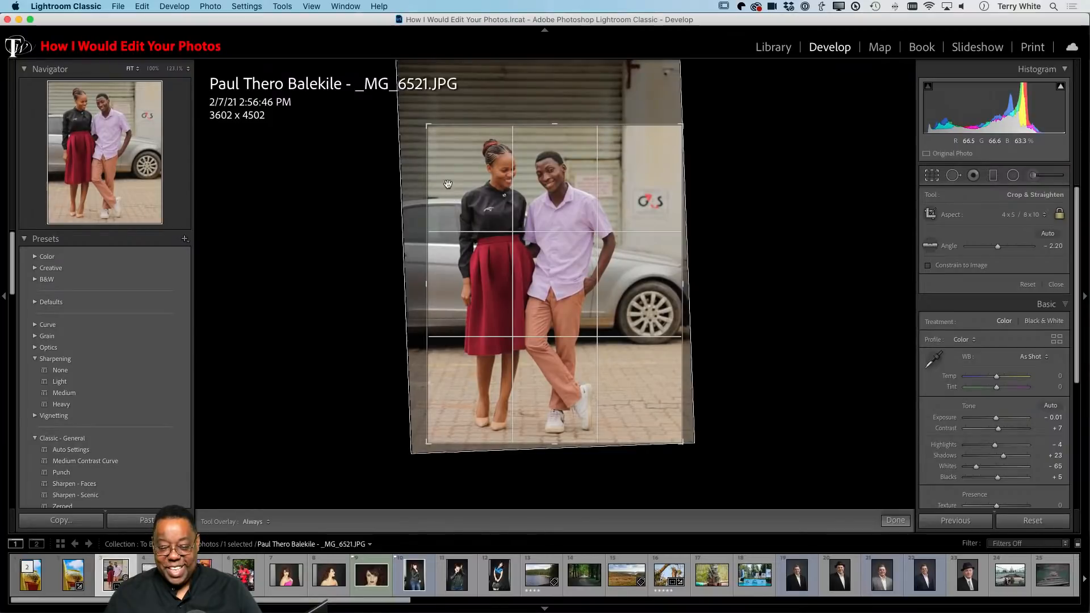
pyautogui.moveTo(428, 126); pyautogui.dragTo(432, 131)
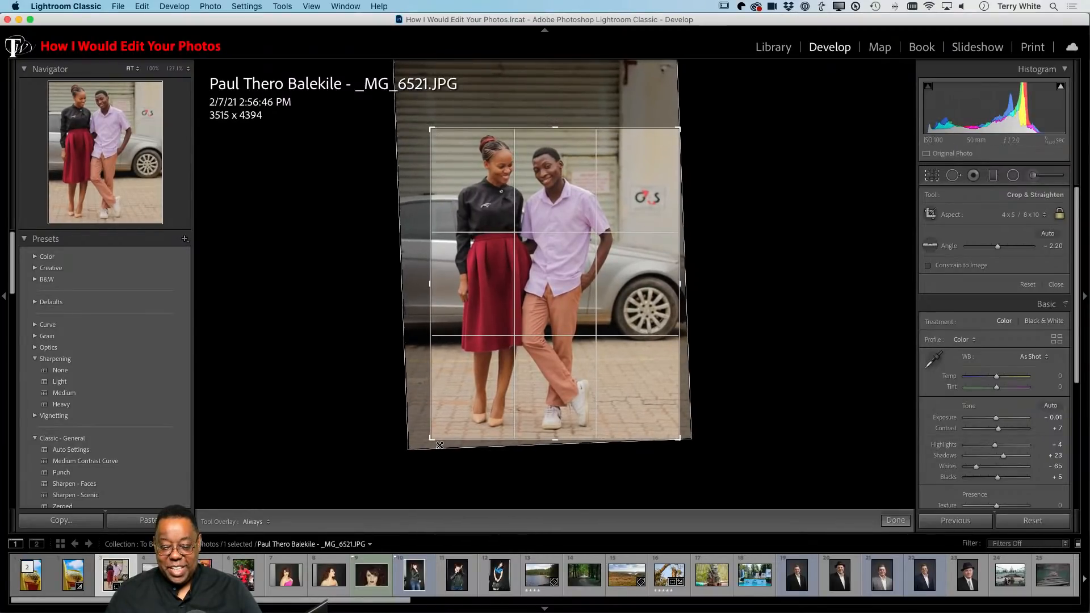
pyautogui.moveTo(433, 442); pyautogui.dragTo(432, 444)
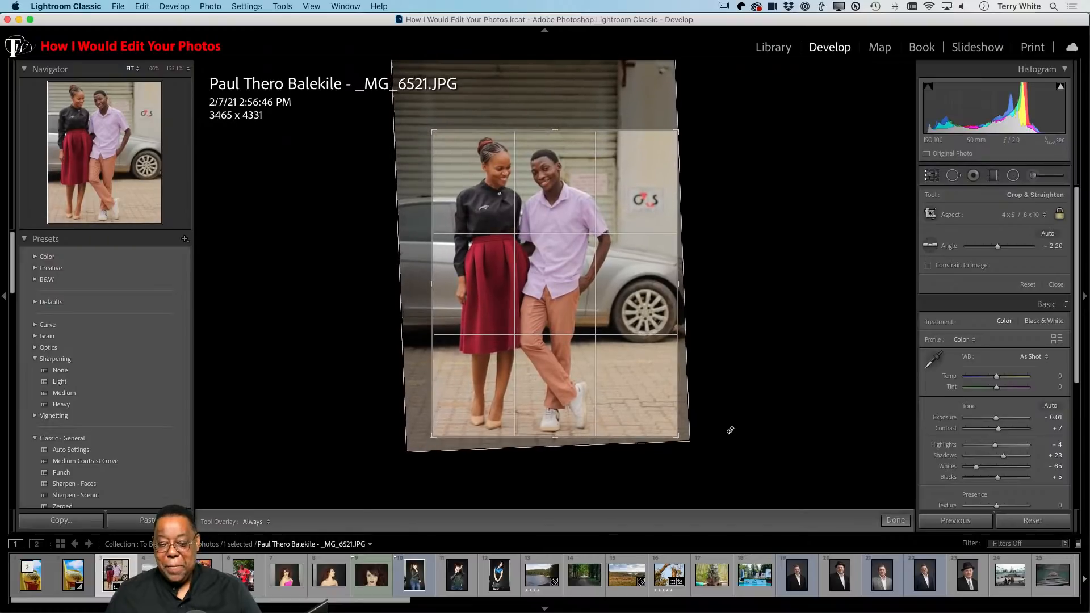
pyautogui.click(933, 177)
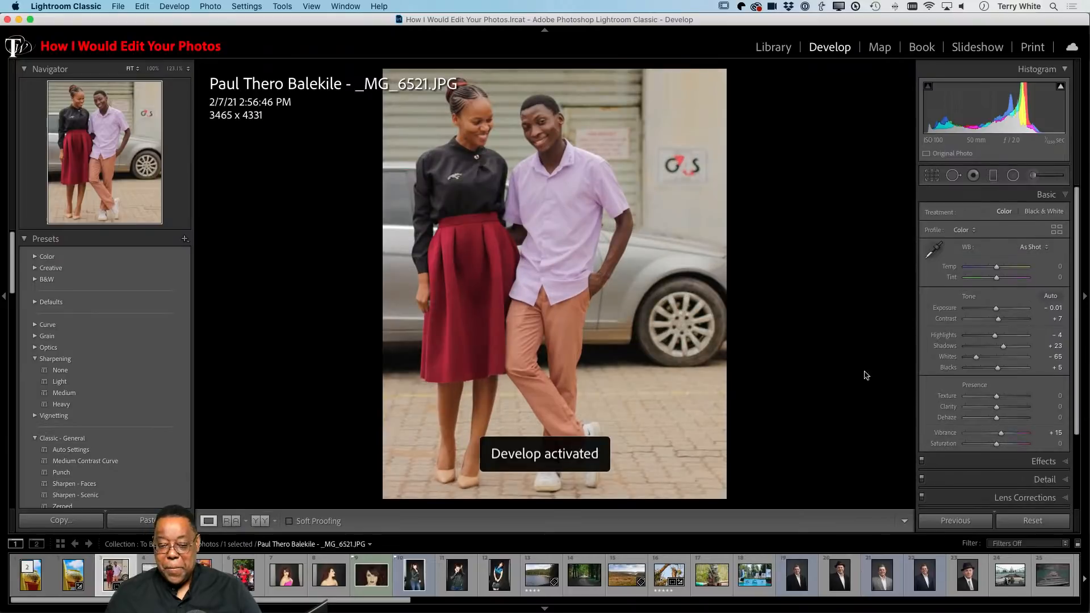
# - Inspect both faces at 100% zoom and open the sharpening and noise reduction settings
pyautogui.click(548, 133)
pyautogui.moveTo(607, 172); pyautogui.dragTo(612, 271)
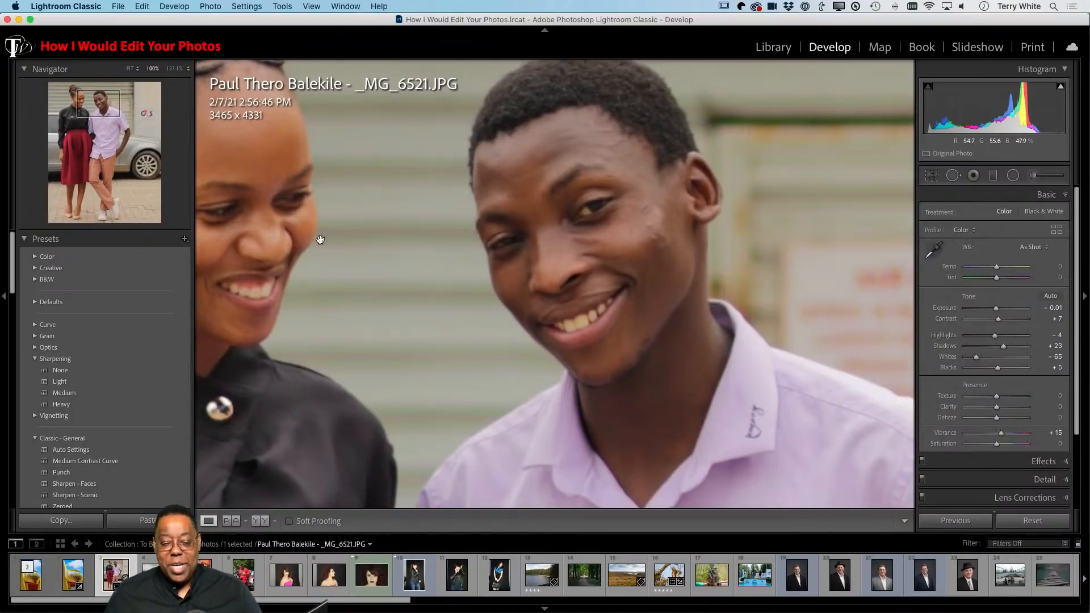
pyautogui.moveTo(318, 240); pyautogui.dragTo(462, 239)
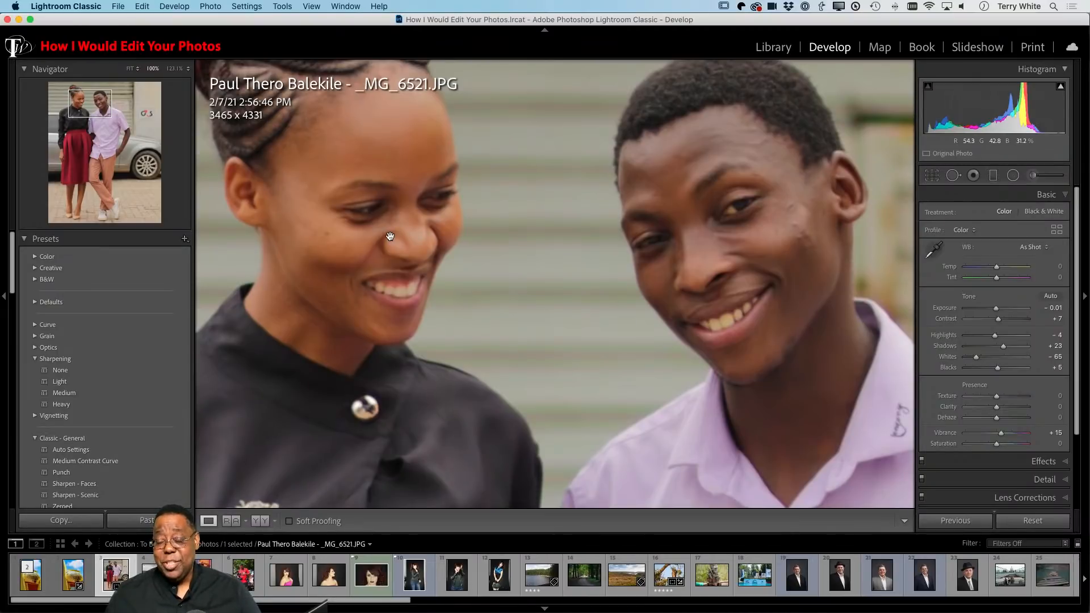
pyautogui.scroll(-3, 974, 409)
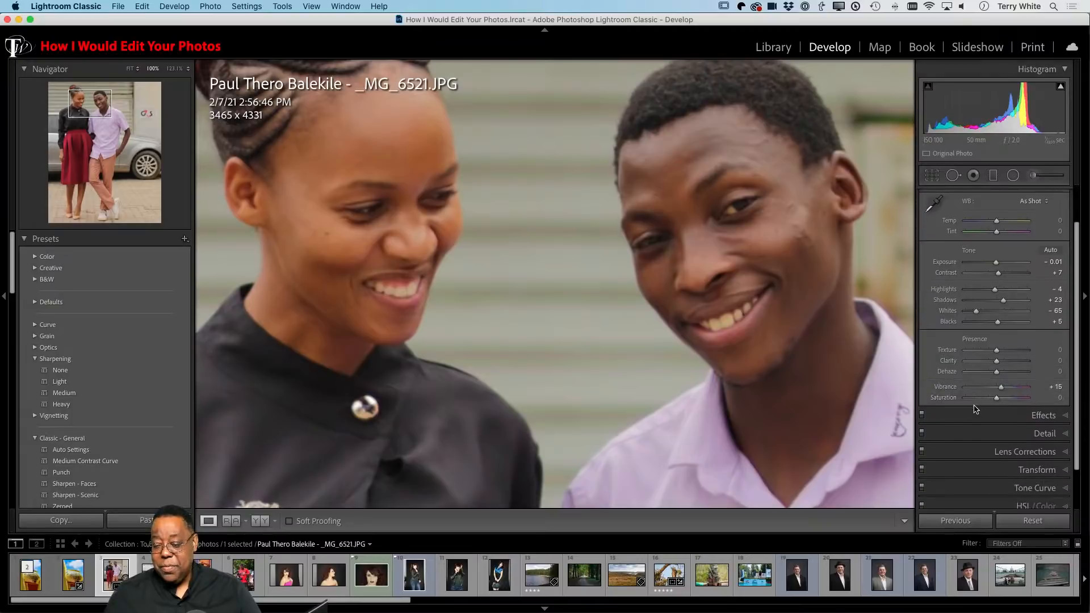
pyautogui.scroll(-2, 974, 409)
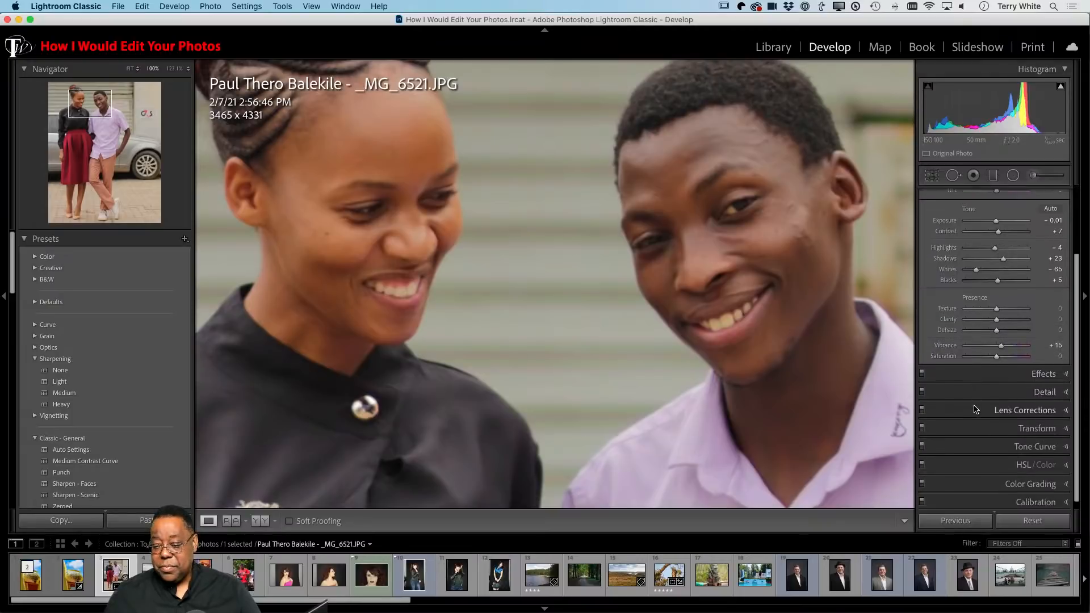
pyautogui.click(1019, 388)
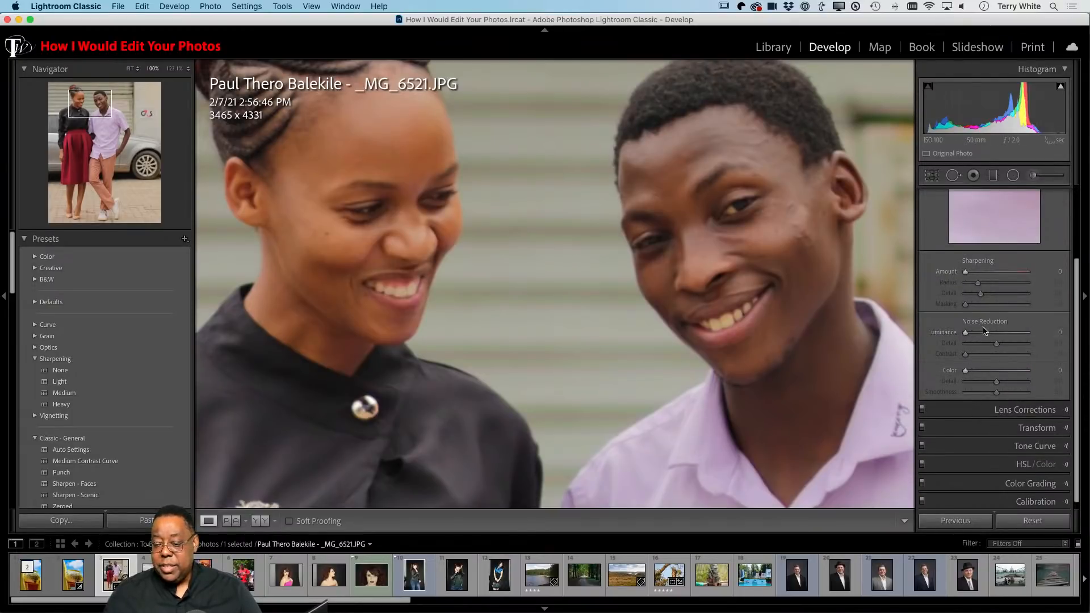
pyautogui.scroll(3, 984, 331)
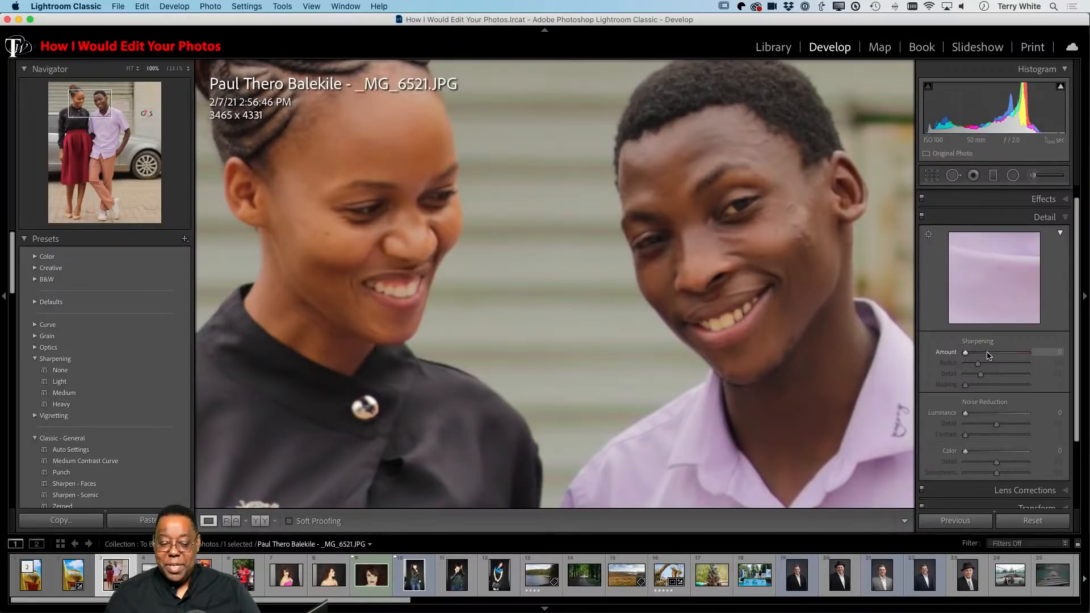
# - Browse the develop presets and review which preset groups are enabled for display, leaving the selection unsaved
pyautogui.scroll(-4, 134, 398)
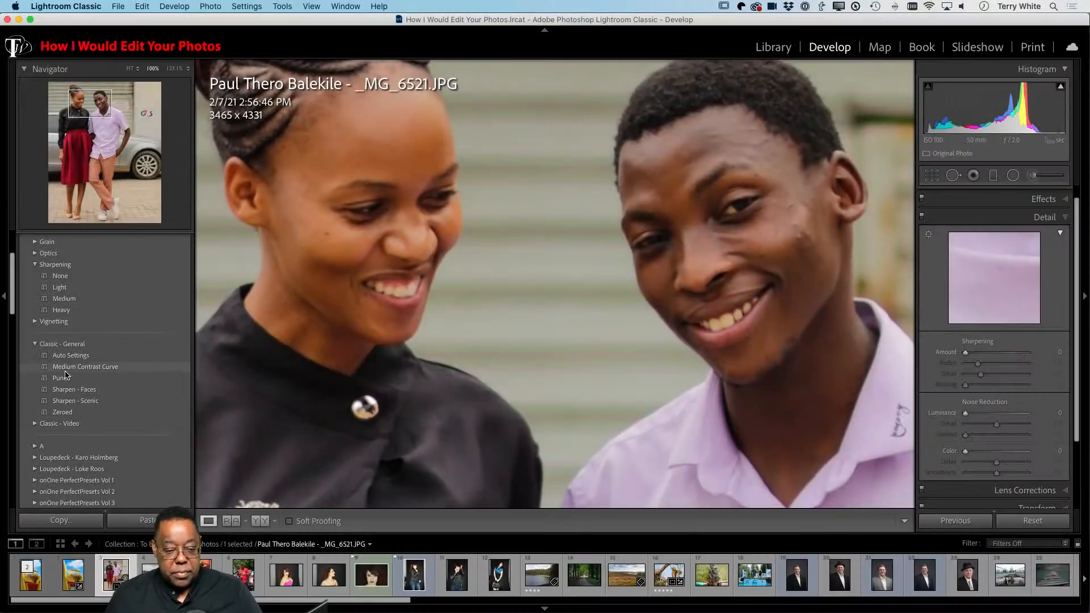
pyautogui.scroll(5, 113, 330)
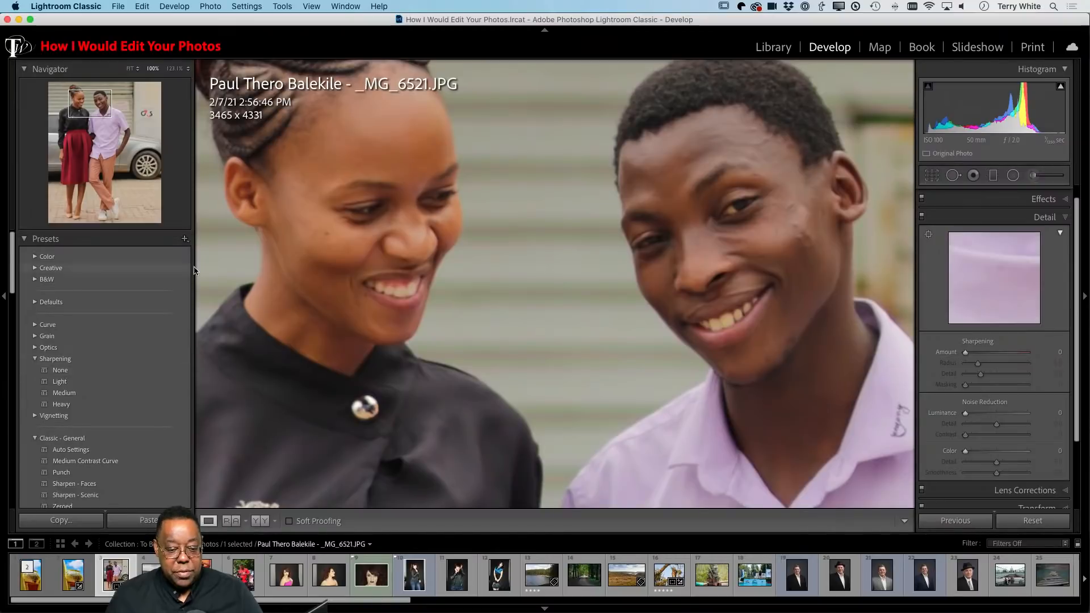
pyautogui.scroll(-3, 114, 317)
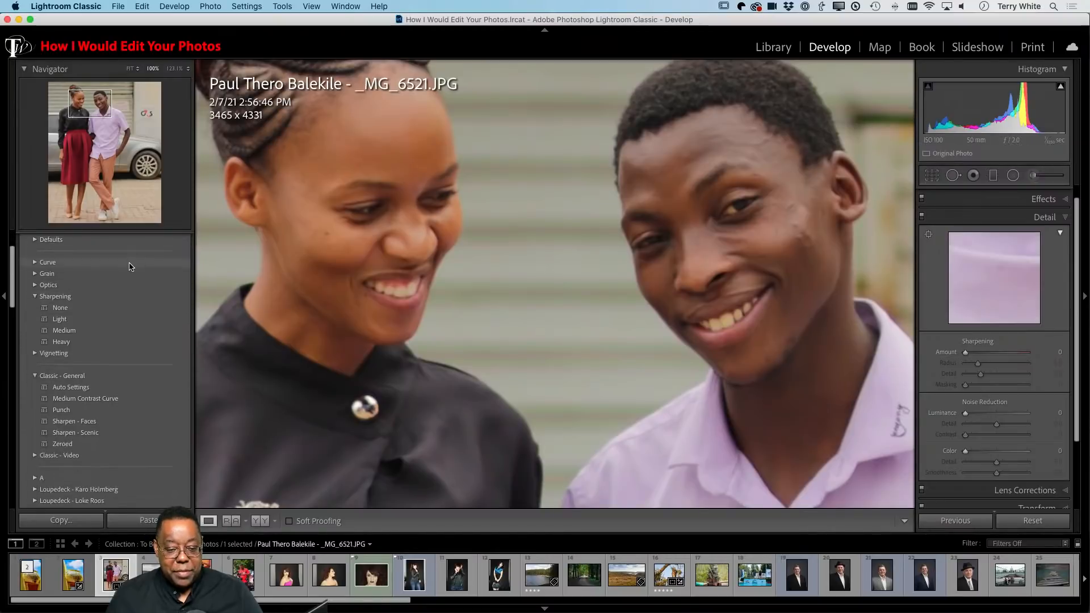
pyautogui.scroll(3, 129, 266)
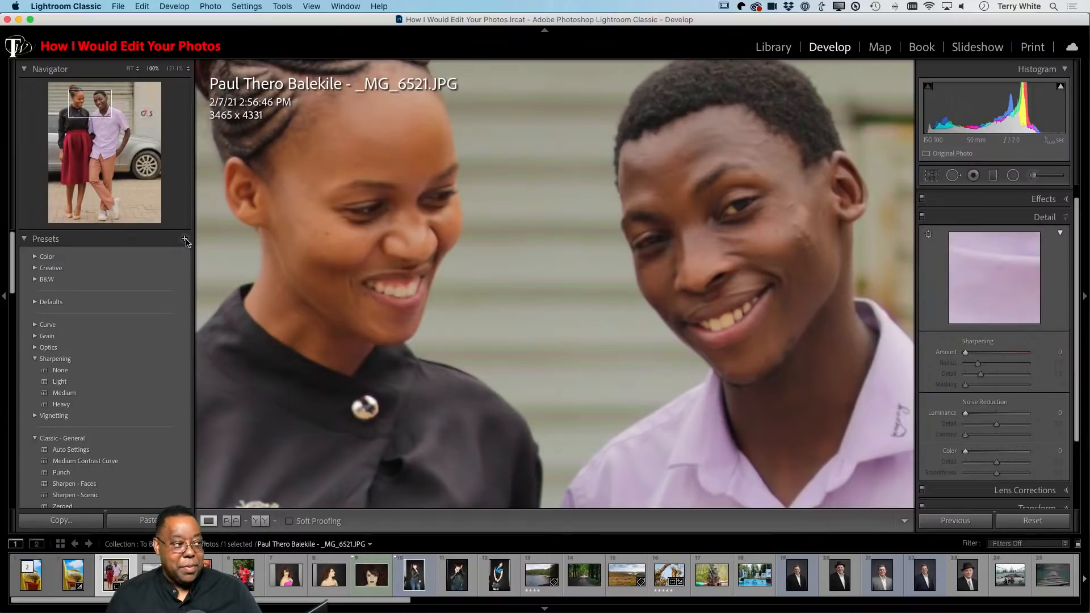
pyautogui.click(185, 240)
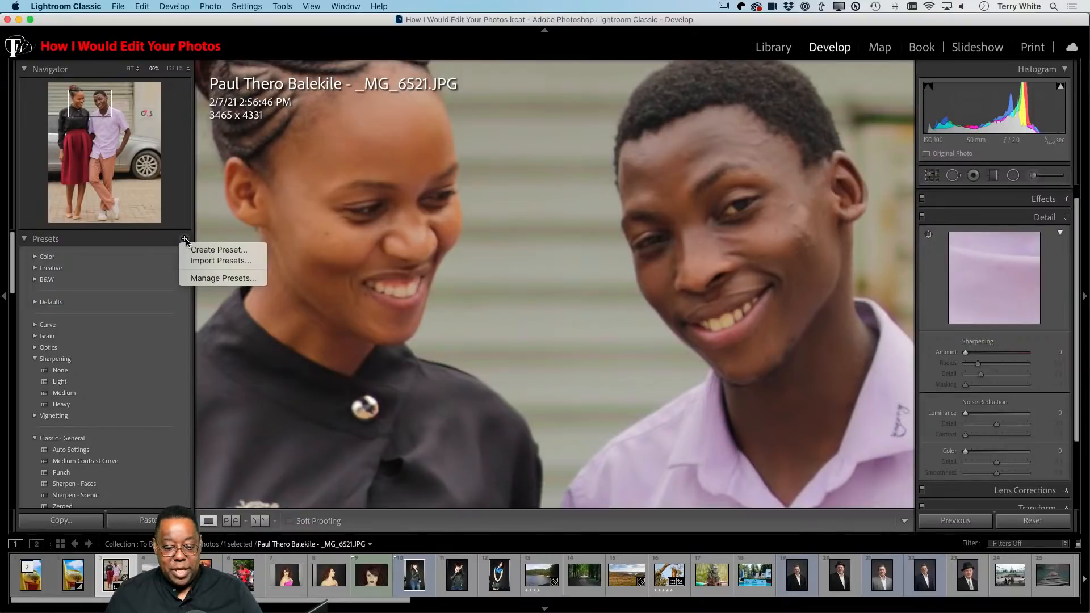
pyautogui.click(200, 280)
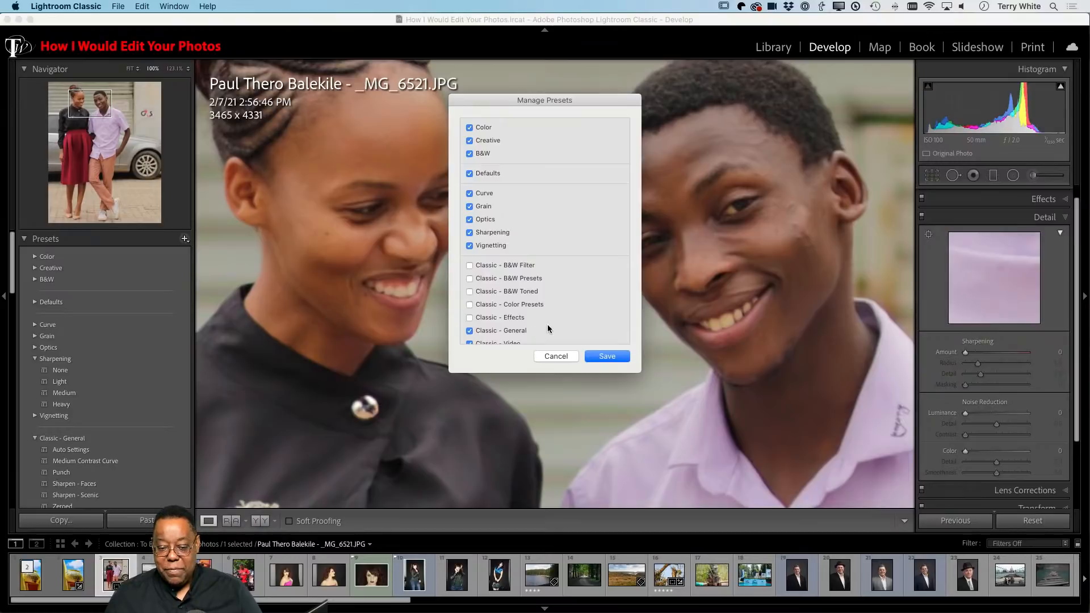
pyautogui.scroll(-5, 542, 325)
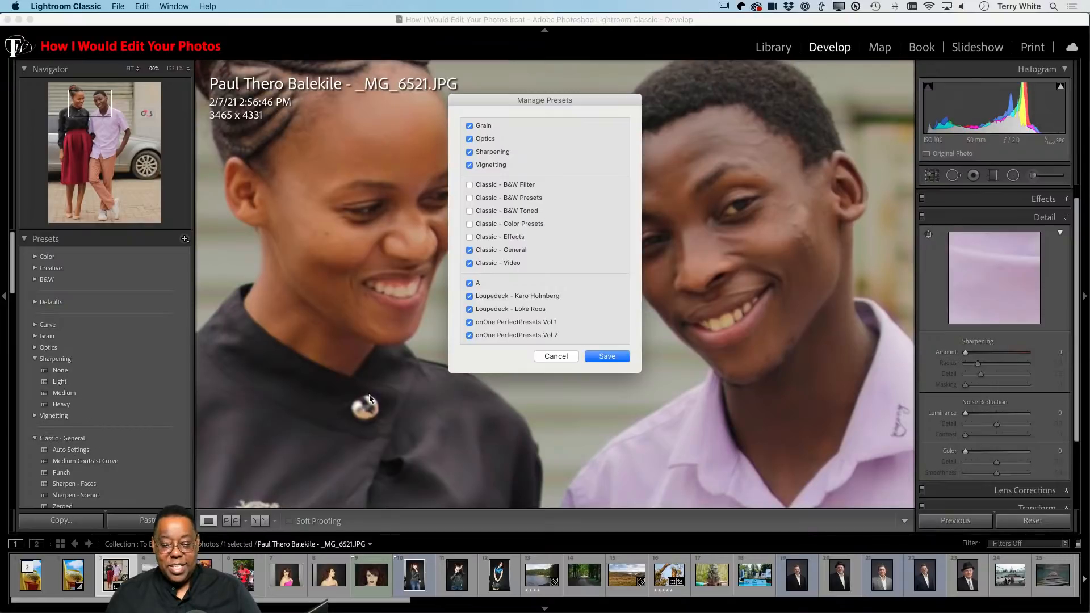
pyautogui.click(567, 360)
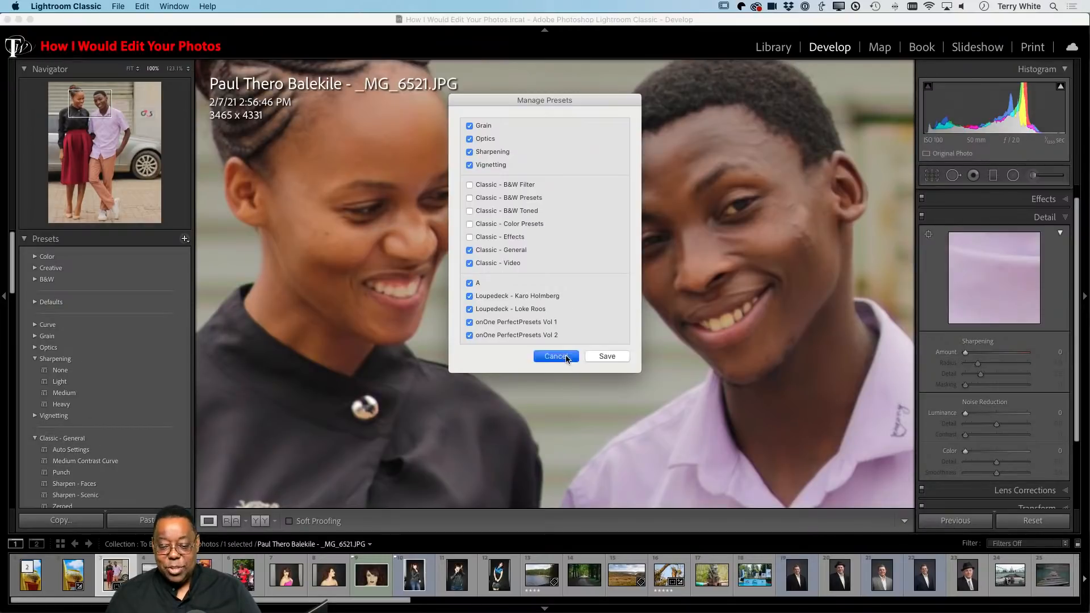
# - Try the Heavy sharpening preset on the couple photo and undo it
pyautogui.scroll(-2, 118, 370)
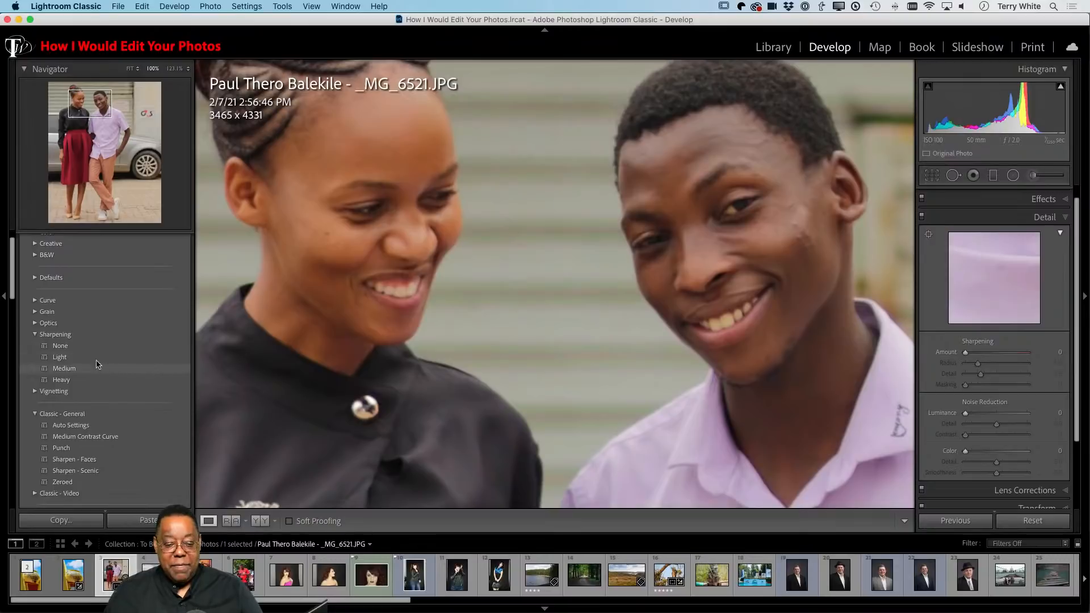
pyautogui.scroll(2, 98, 364)
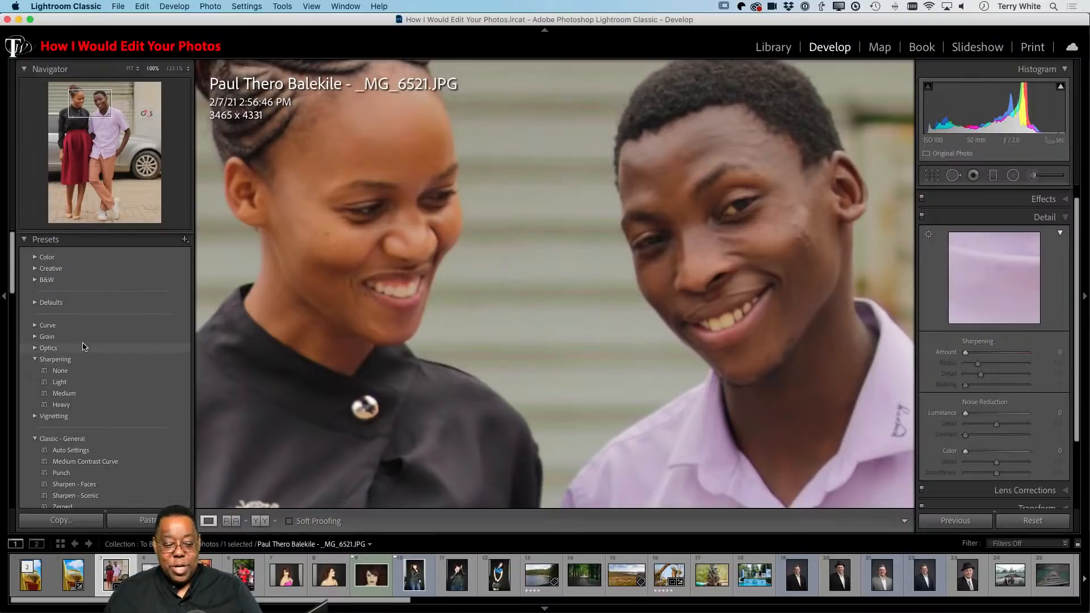
pyautogui.click(62, 404)
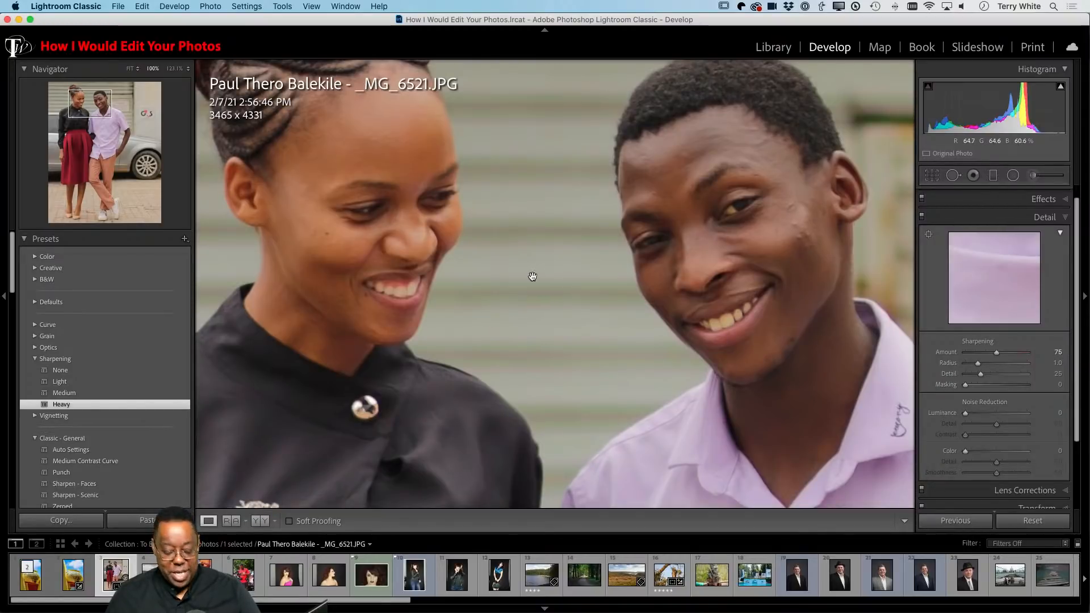
pyautogui.press('super+z')
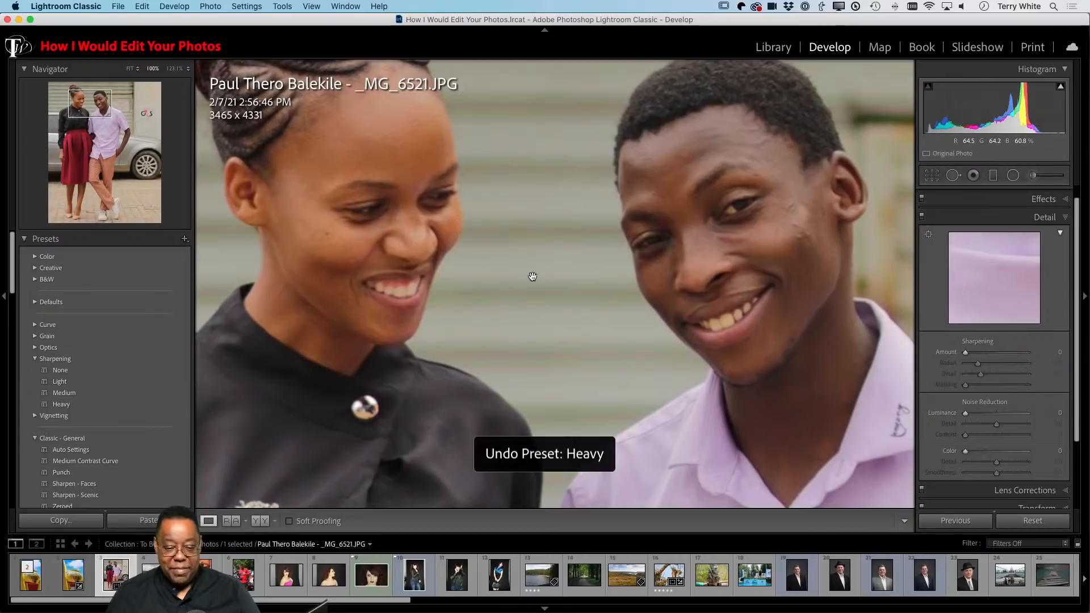
# - Apply the Sharpen - Faces preset from the Classic - General group to the photo
pyautogui.scroll(-3, 131, 414)
pyautogui.scroll(-1, 130, 414)
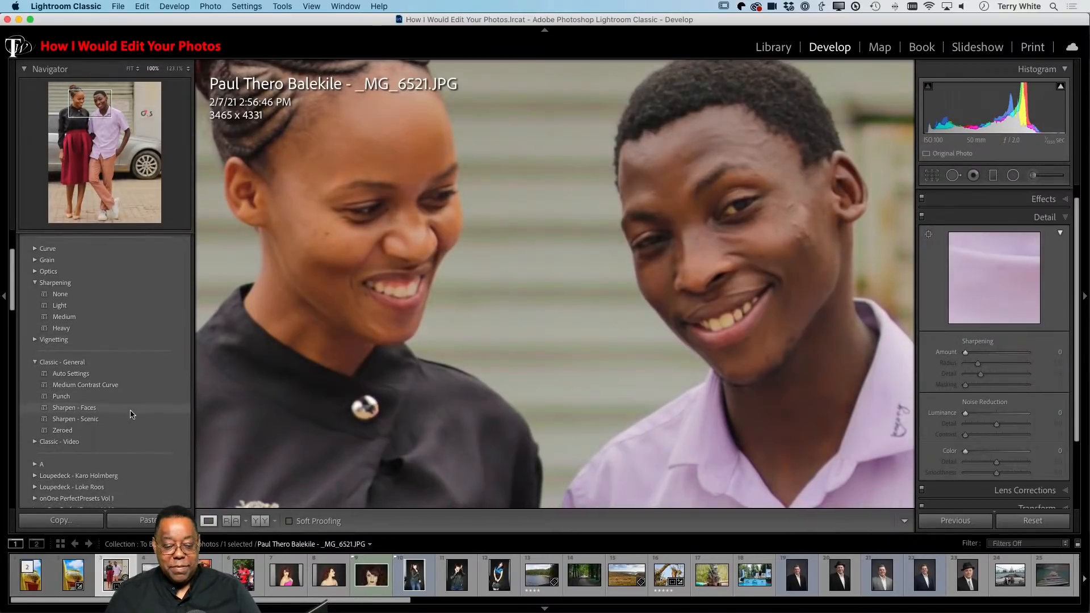
pyautogui.click(91, 408)
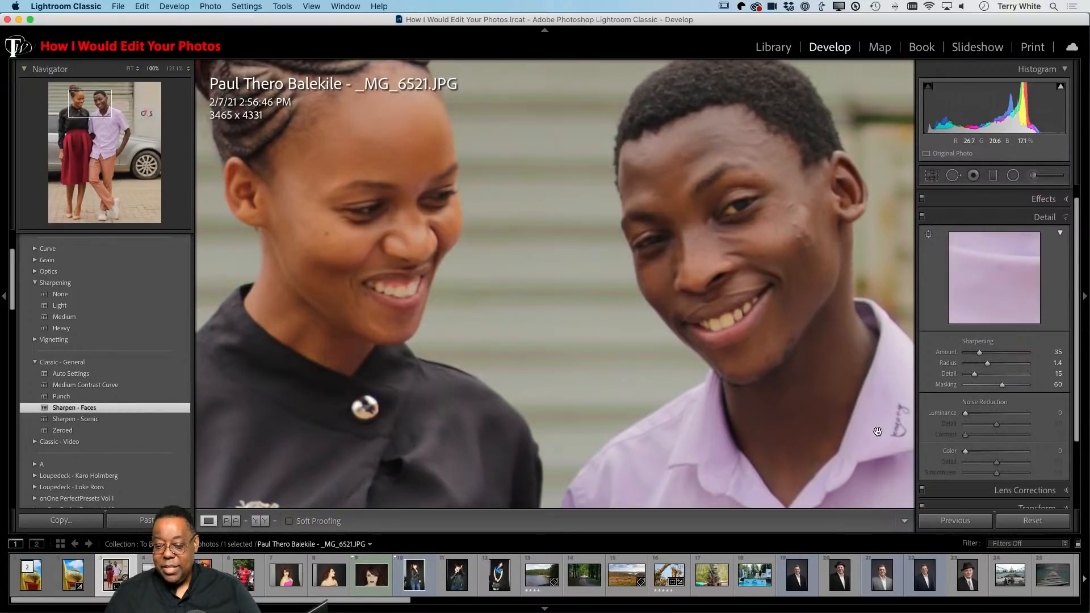
# - Preview the sharpening mask in black and white and set Masking to 65 to limit sharpening to the edges
pyautogui.press('alt')
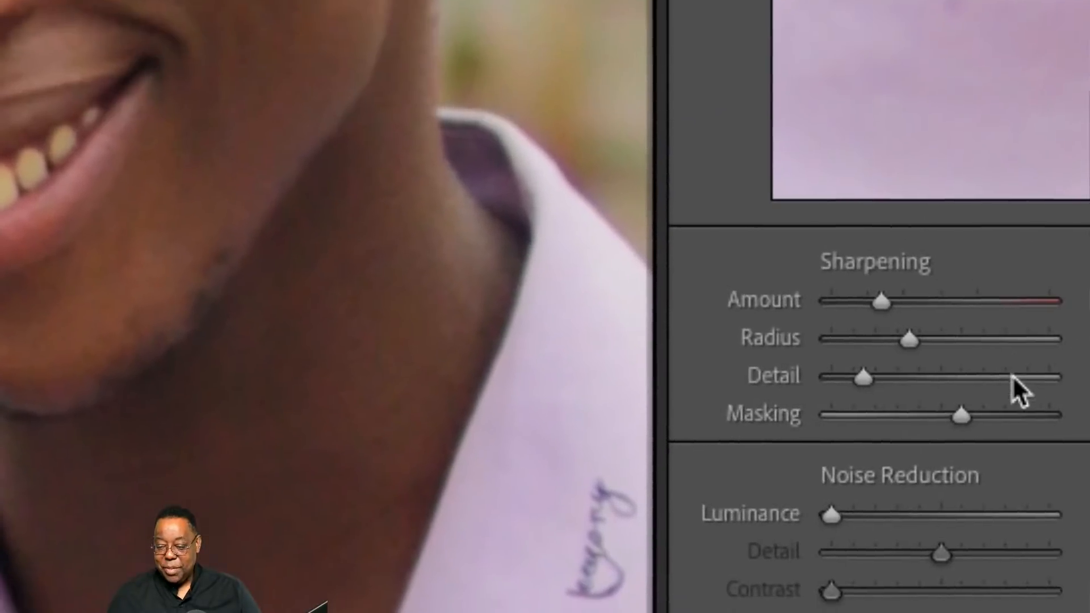
pyautogui.press('alt')
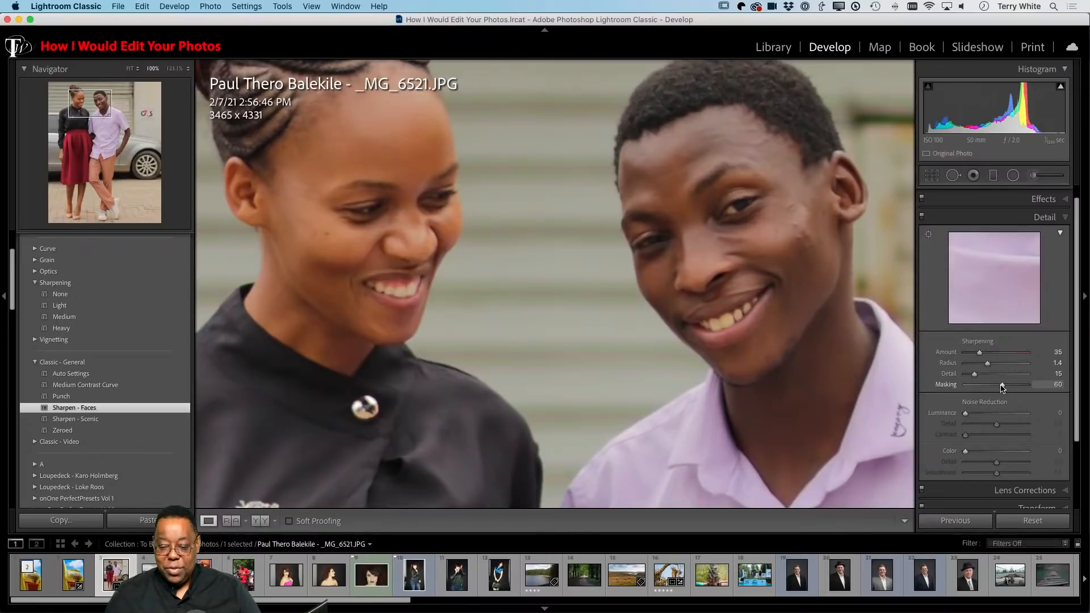
pyautogui.press('alt')
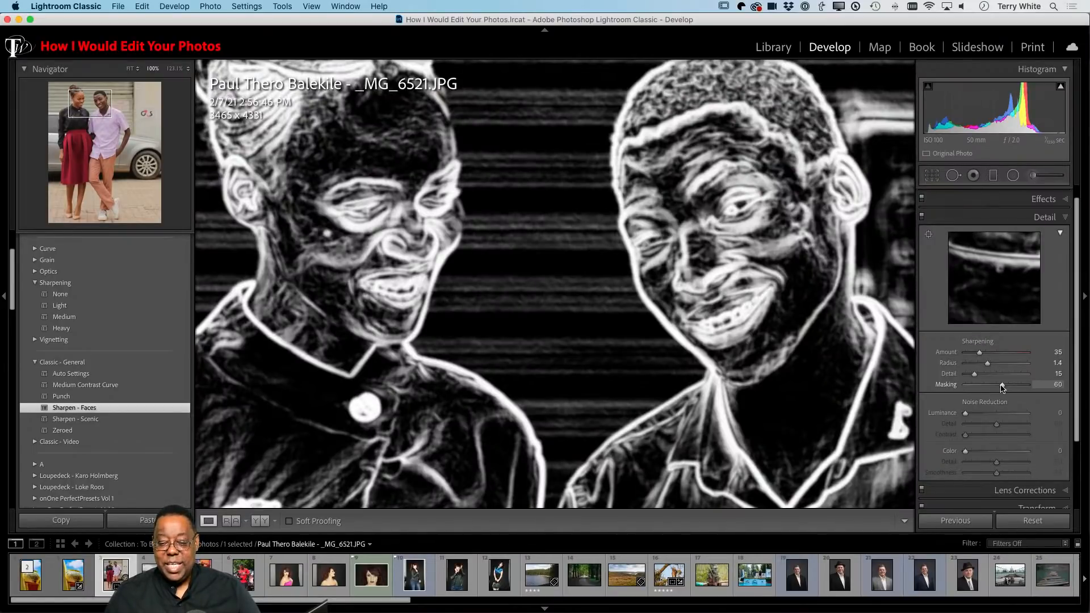
pyautogui.moveTo(1003, 388); pyautogui.dragTo(955, 396)
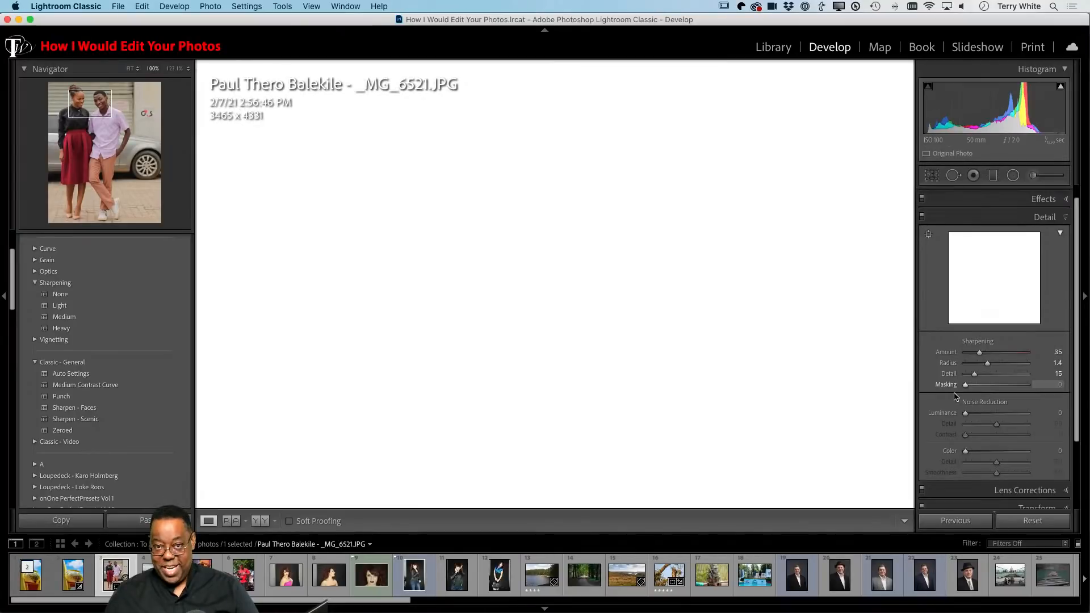
pyautogui.moveTo(956, 397); pyautogui.dragTo(1023, 389)
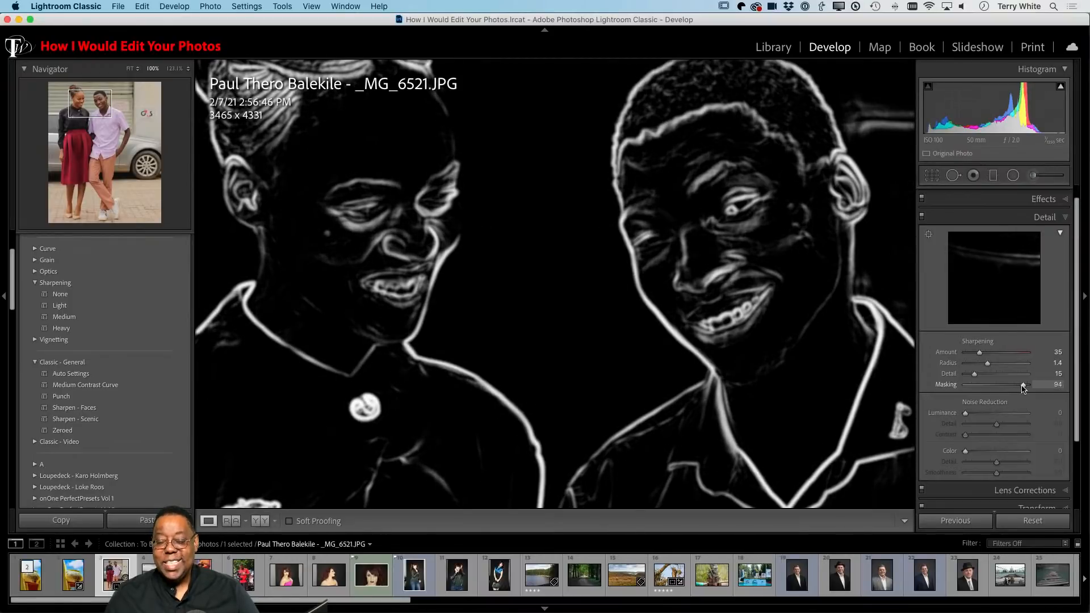
pyautogui.moveTo(1023, 389)
pyautogui.mouseDown()
pyautogui.moveTo(999, 393)
pyautogui.moveTo(1022, 388)
pyautogui.mouseUp()
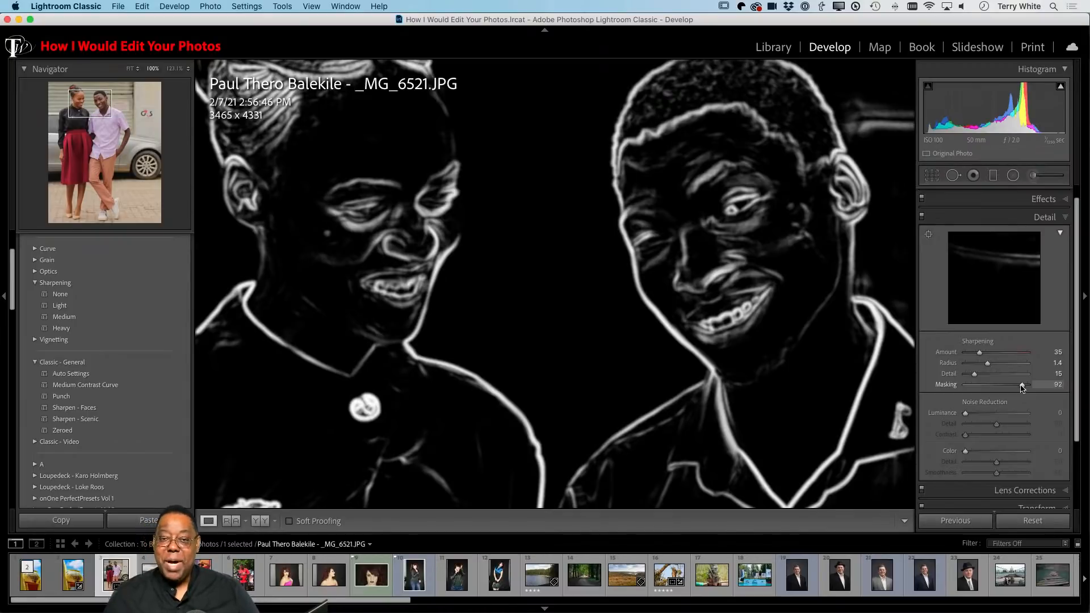
pyautogui.moveTo(1022, 388); pyautogui.dragTo(1018, 388)
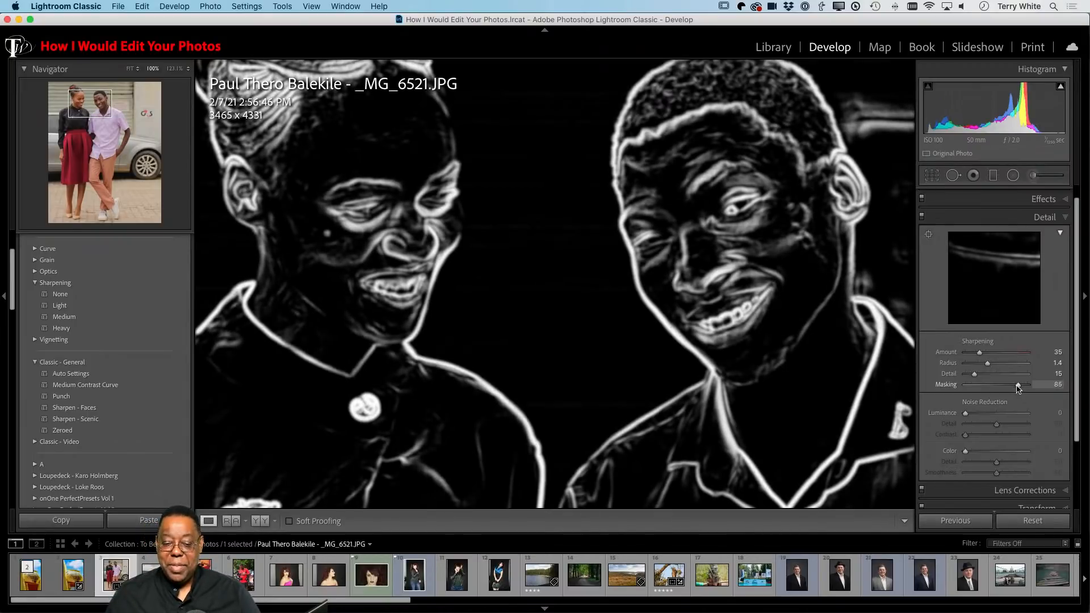
pyautogui.moveTo(1018, 388); pyautogui.dragTo(1005, 387)
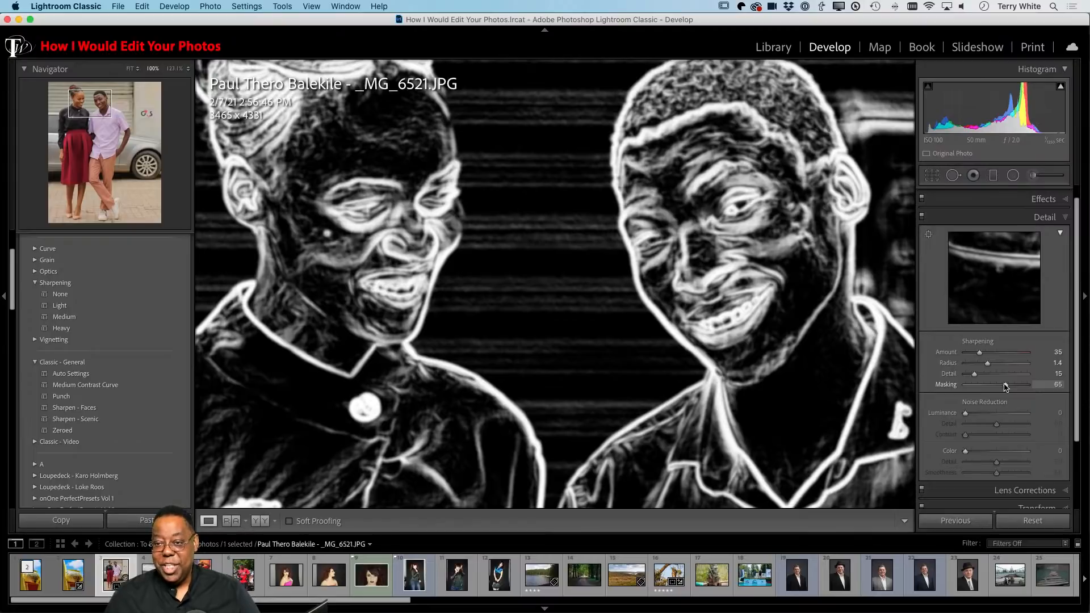
pyautogui.moveTo(1005, 387); pyautogui.dragTo(1004, 387)
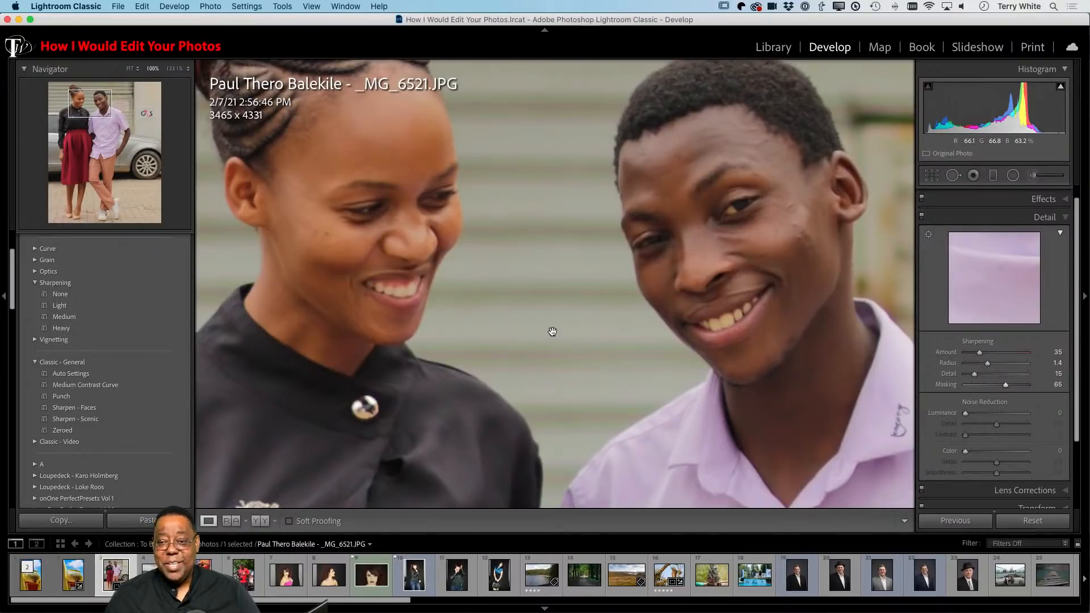
pyautogui.click(556, 388)
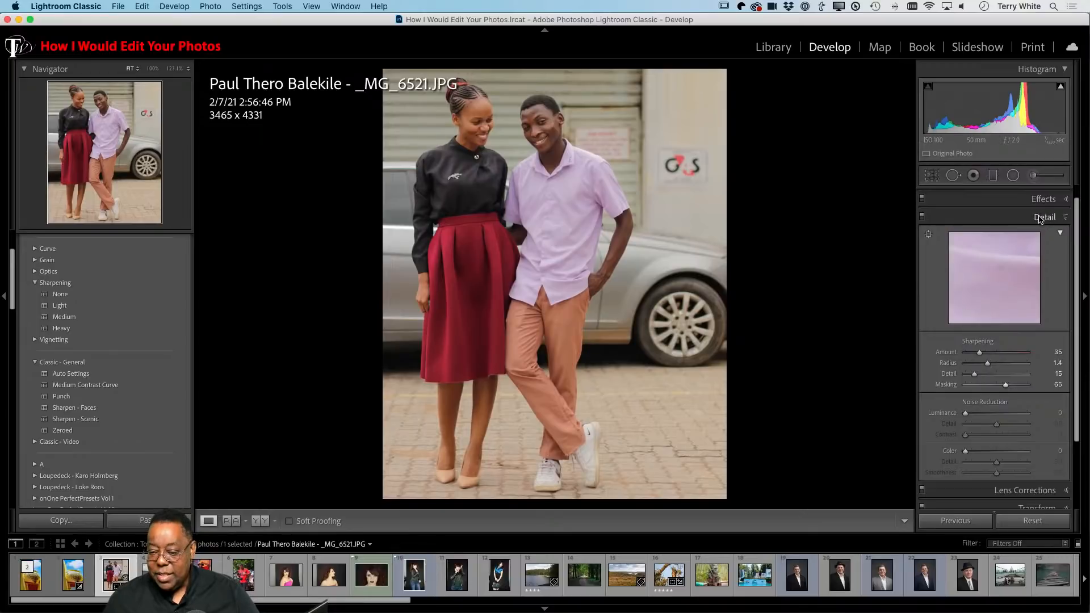
# - Cool the photo's white balance slightly by setting Temp to -4 in the Basic adjustments
pyautogui.scroll(2, 1042, 200)
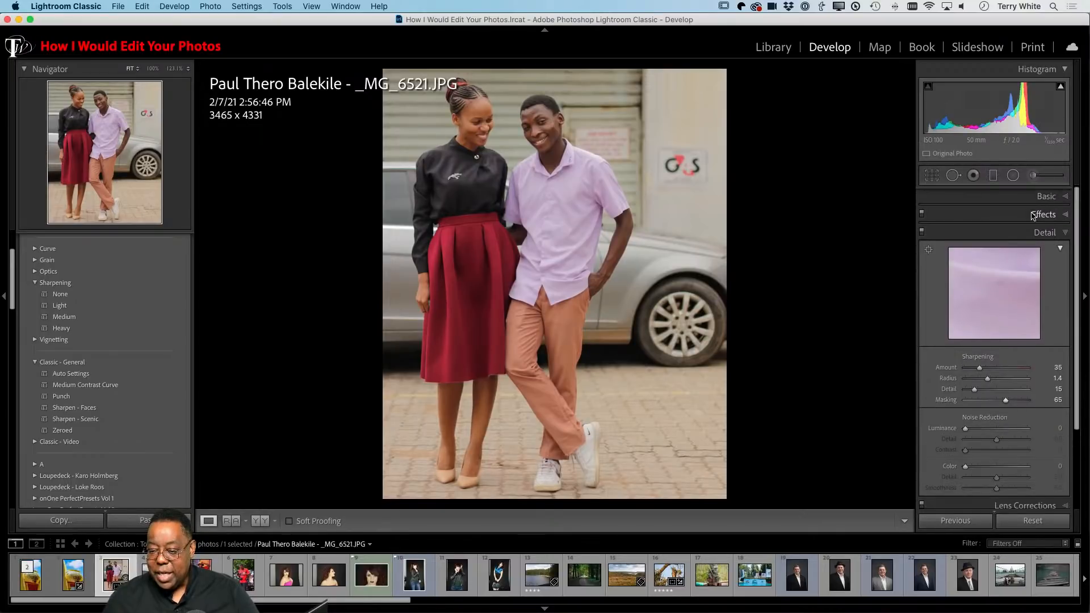
pyautogui.click(1038, 196)
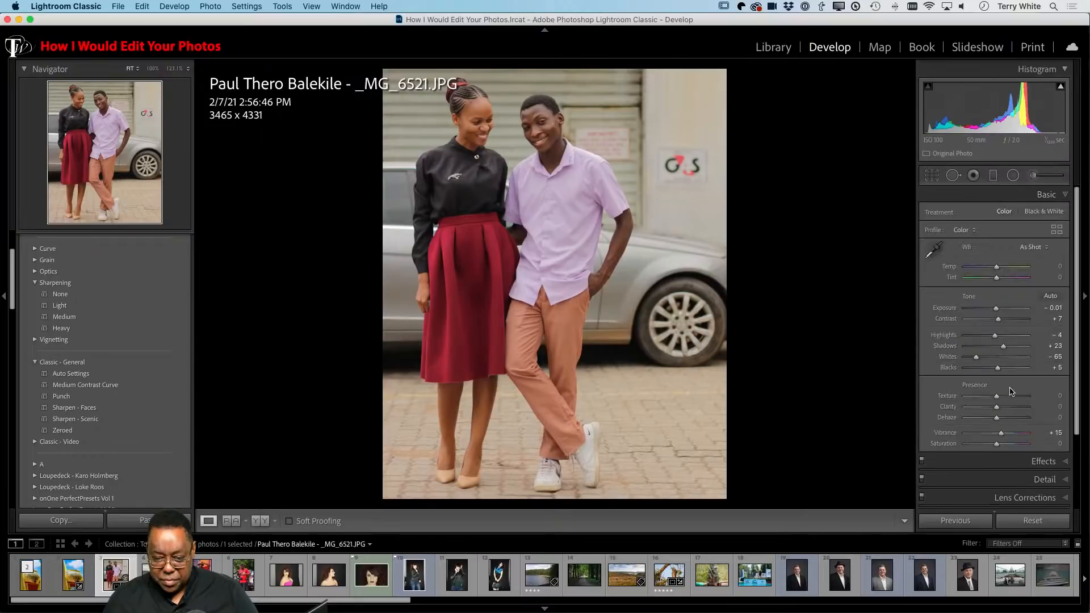
pyautogui.click(563, 157)
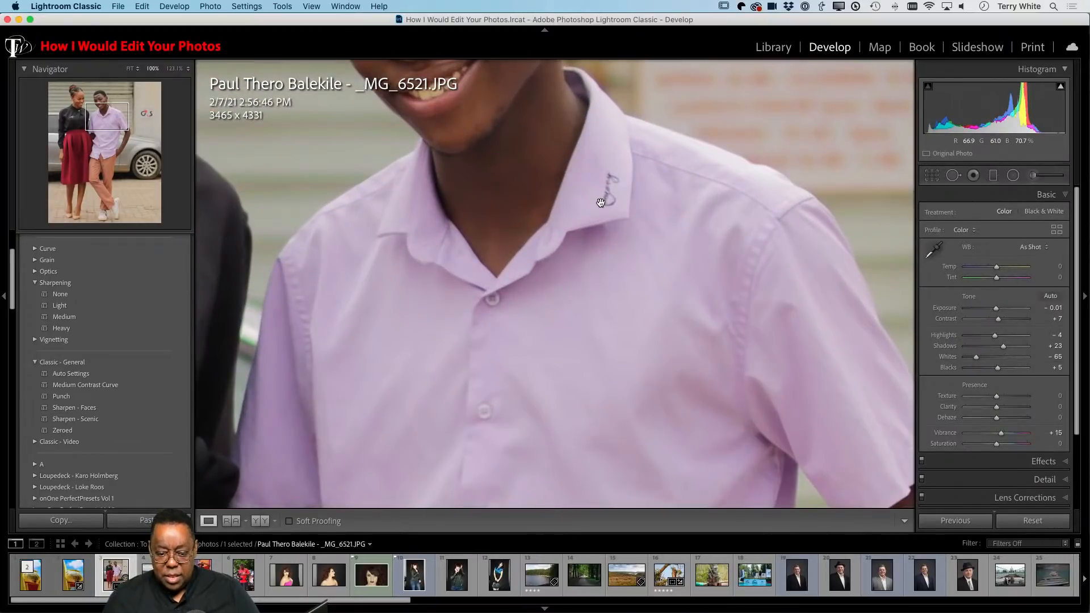
pyautogui.moveTo(601, 202); pyautogui.dragTo(847, 84)
pyautogui.click(815, 253)
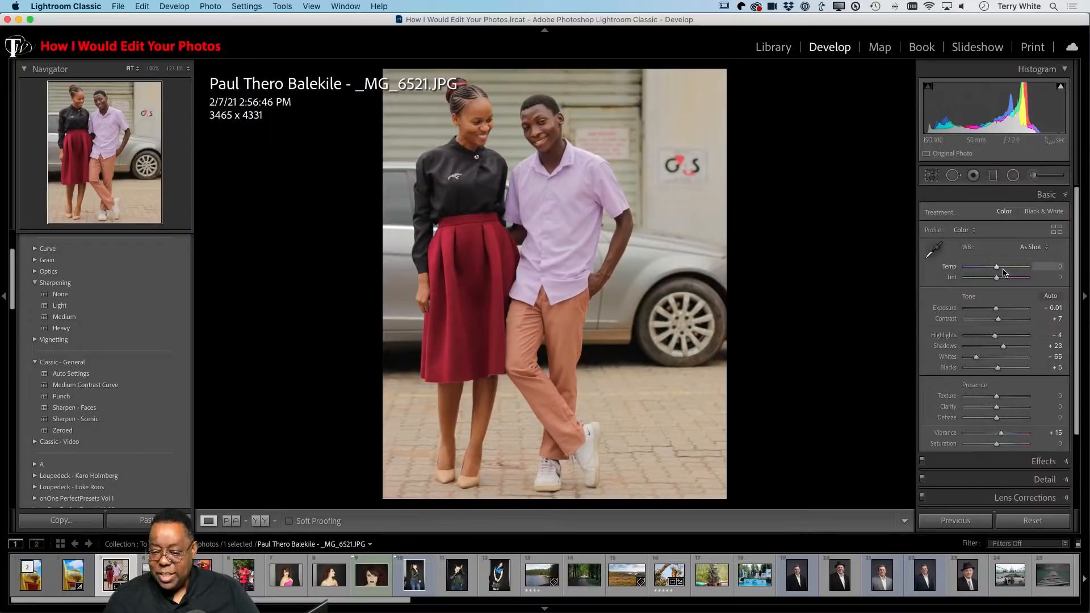
pyautogui.moveTo(997, 270); pyautogui.dragTo(997, 271)
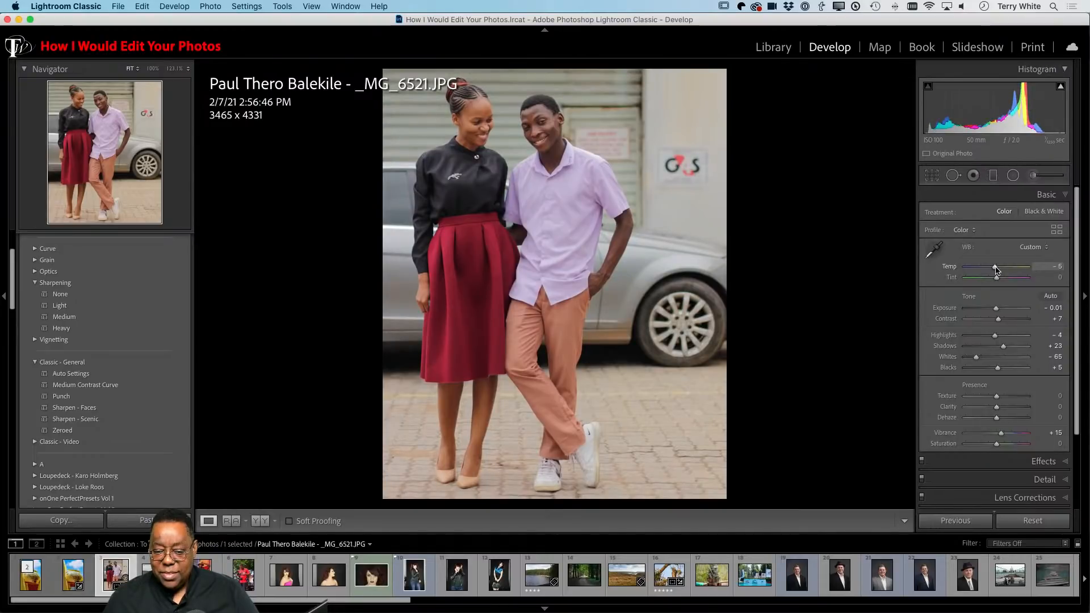
pyautogui.moveTo(997, 270); pyautogui.dragTo(997, 271)
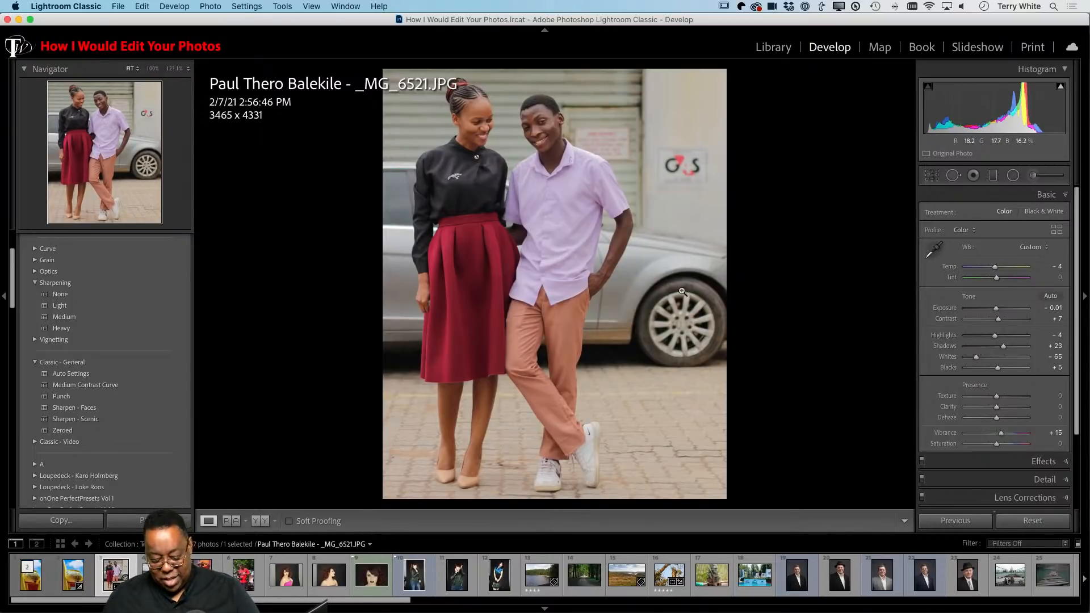
# - Open a copy of the photo with Lightroom adjustments in Photoshop 2021 and duplicate the Background layer
pyautogui.press('g')
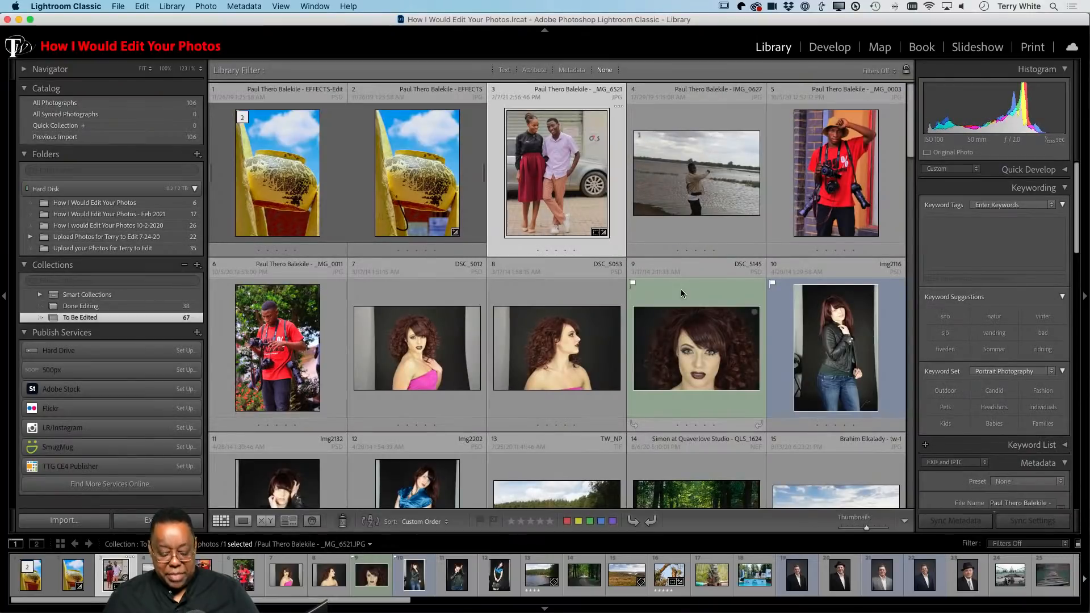
pyautogui.press('super+e')
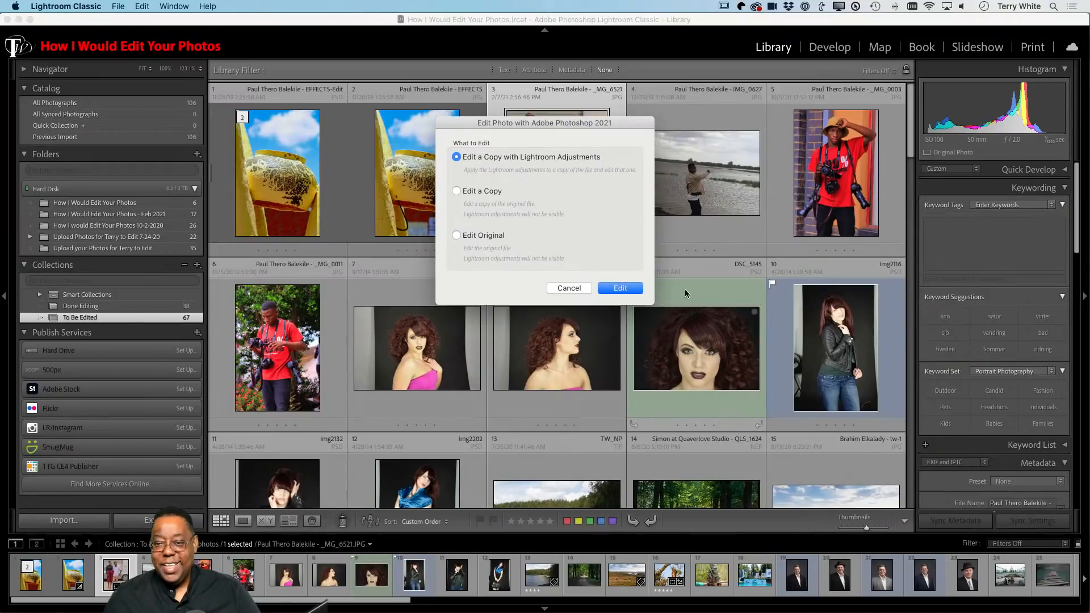
pyautogui.click(611, 290)
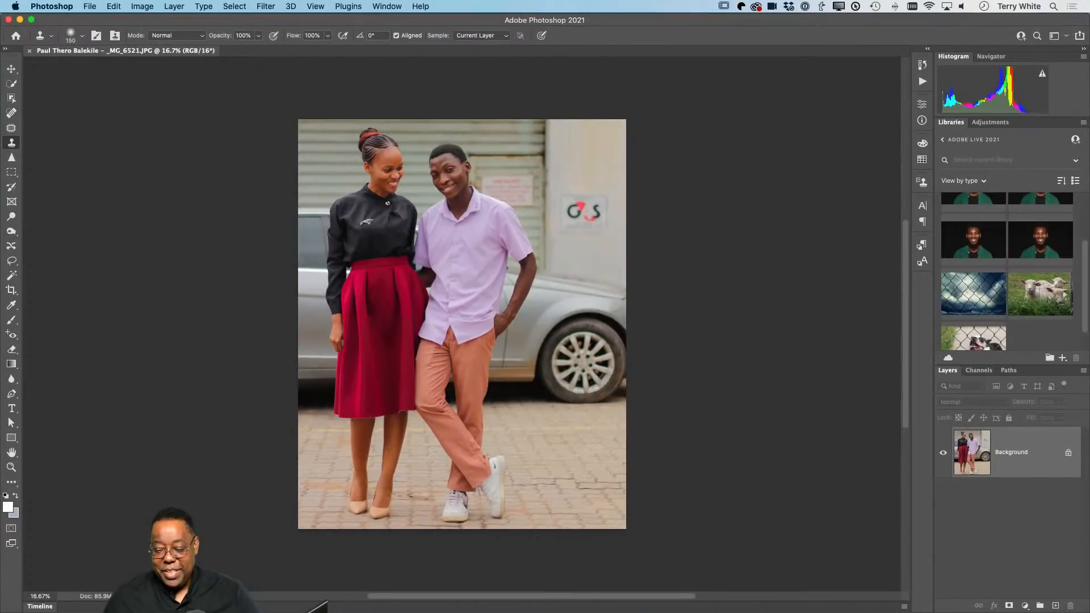
pyautogui.moveTo(1058, 579)
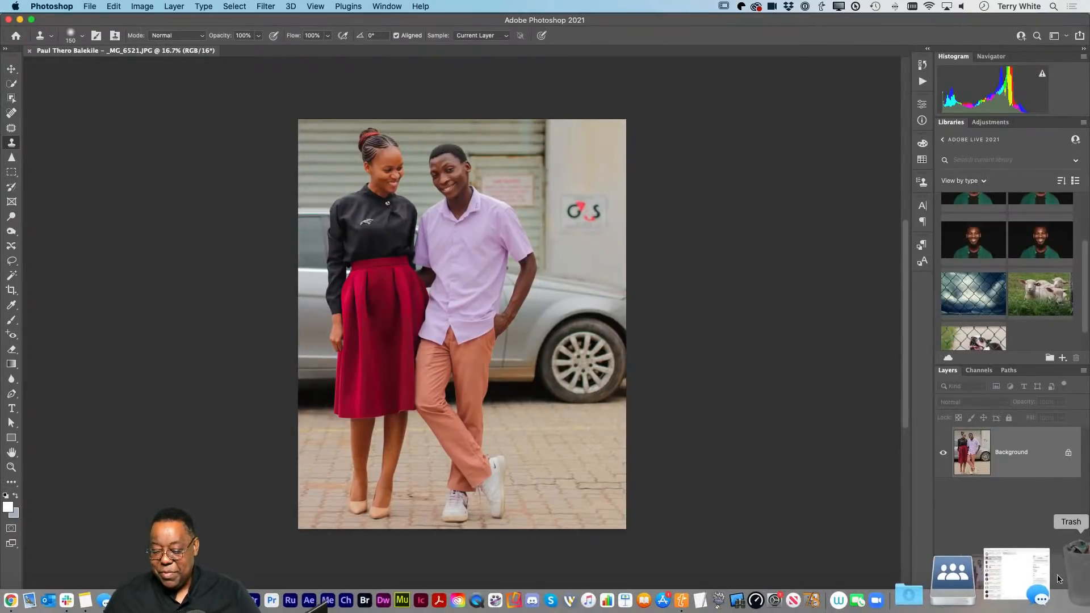
pyautogui.moveTo(1048, 470); pyautogui.dragTo(1056, 604)
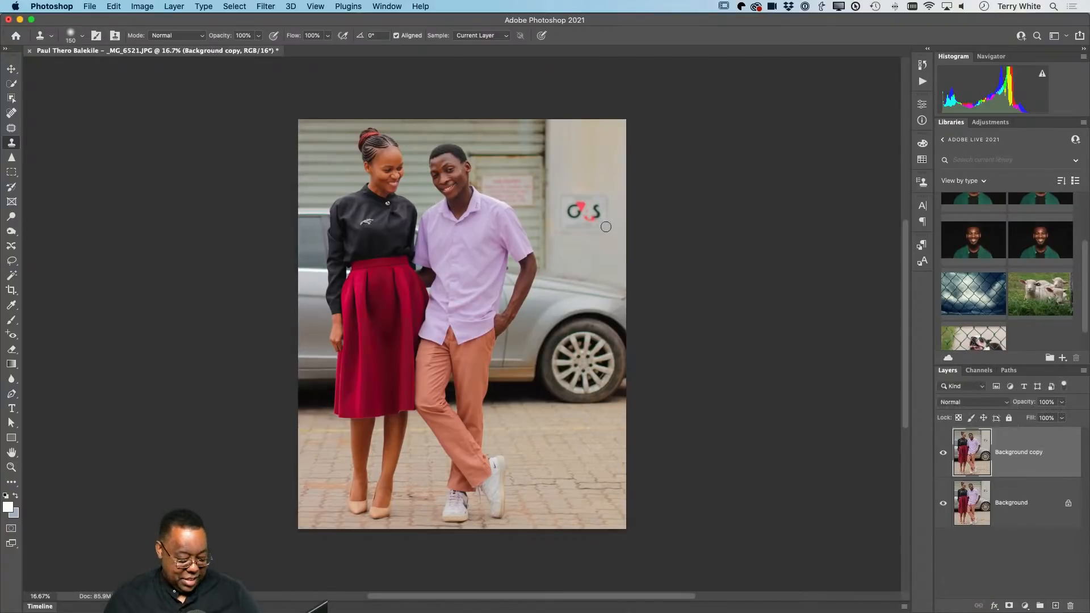
# - Remove the G4S sign from the wall on the duplicate layer with the content-aware Patch tool, sampling plain wall below it
pyautogui.press('z')
pyautogui.moveTo(547, 190); pyautogui.dragTo(647, 271)
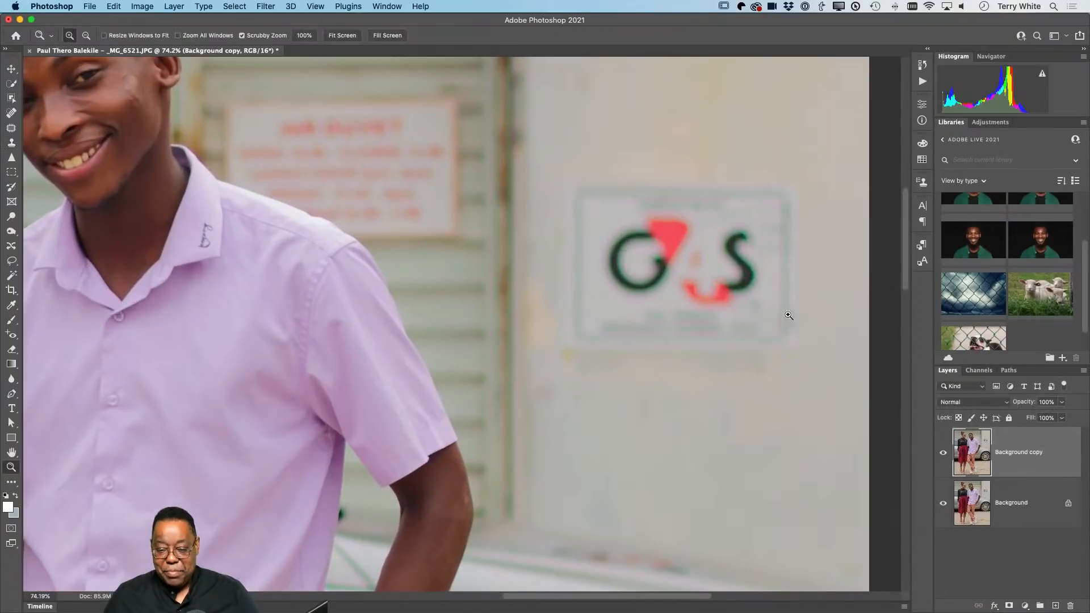
pyautogui.hscroll(5, 738, 317)
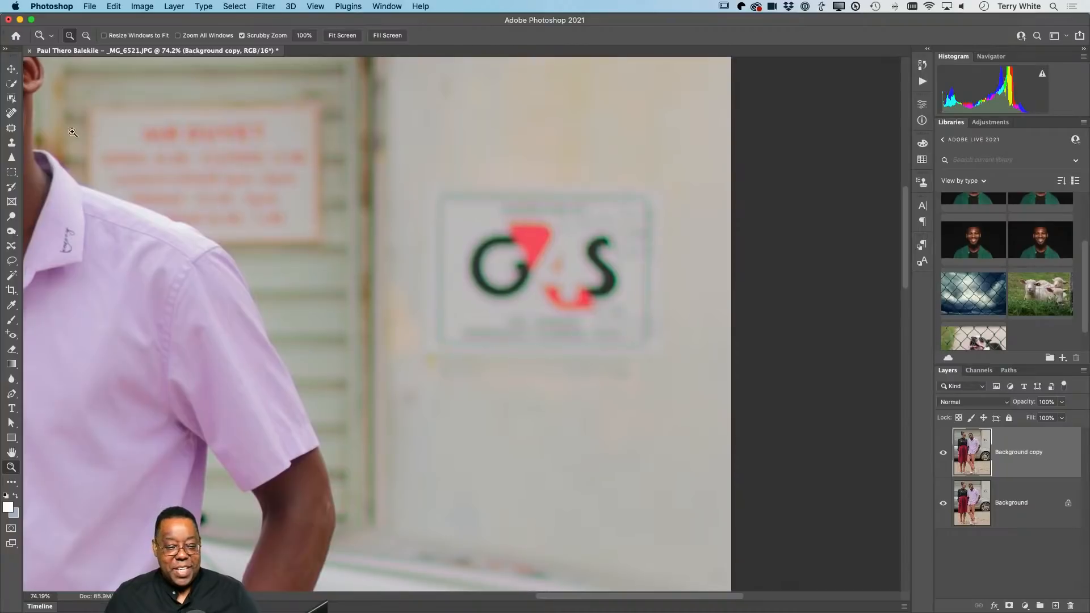
pyautogui.click(11, 129)
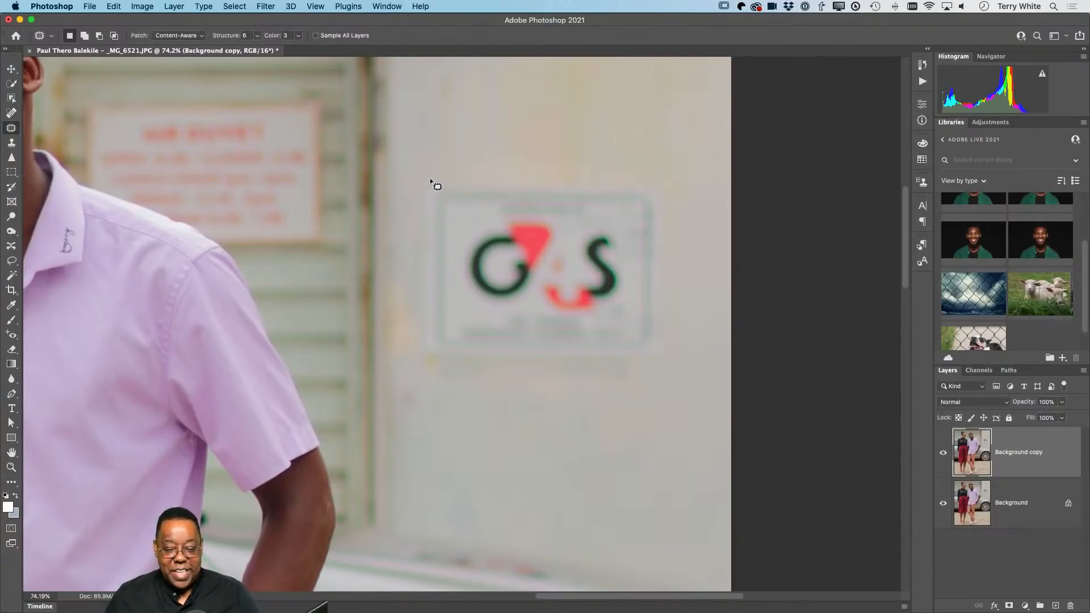
pyautogui.moveTo(430, 179); pyautogui.dragTo(416, 277)
pyautogui.moveTo(563, 401)
pyautogui.mouseDown()
pyautogui.moveTo(646, 399)
pyautogui.moveTo(681, 377)
pyautogui.moveTo(665, 185)
pyautogui.moveTo(637, 176)
pyautogui.mouseUp()
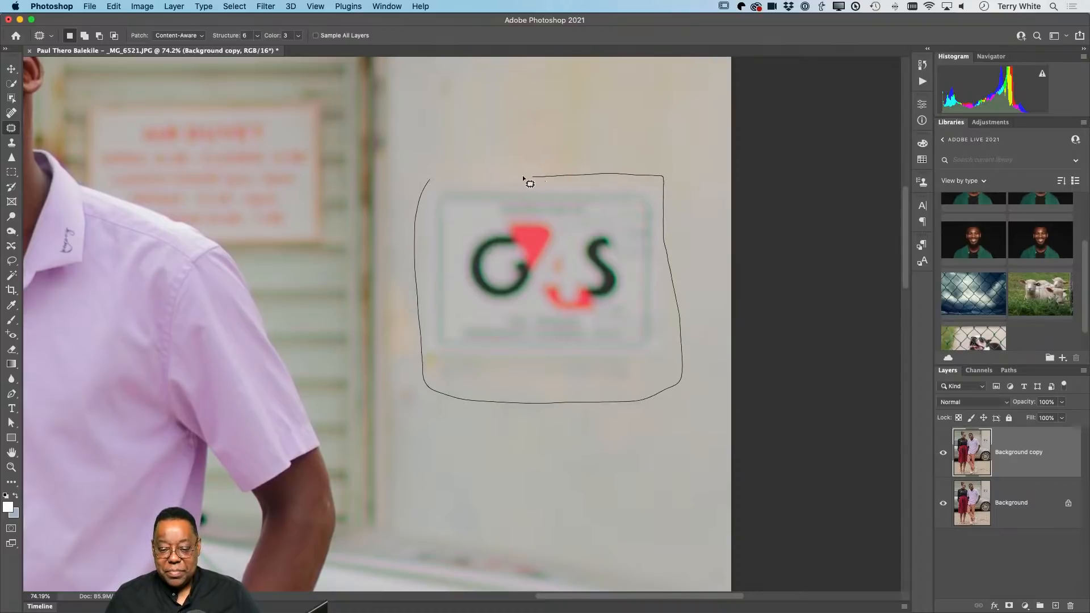
pyautogui.moveTo(450, 180); pyautogui.dragTo(452, 180)
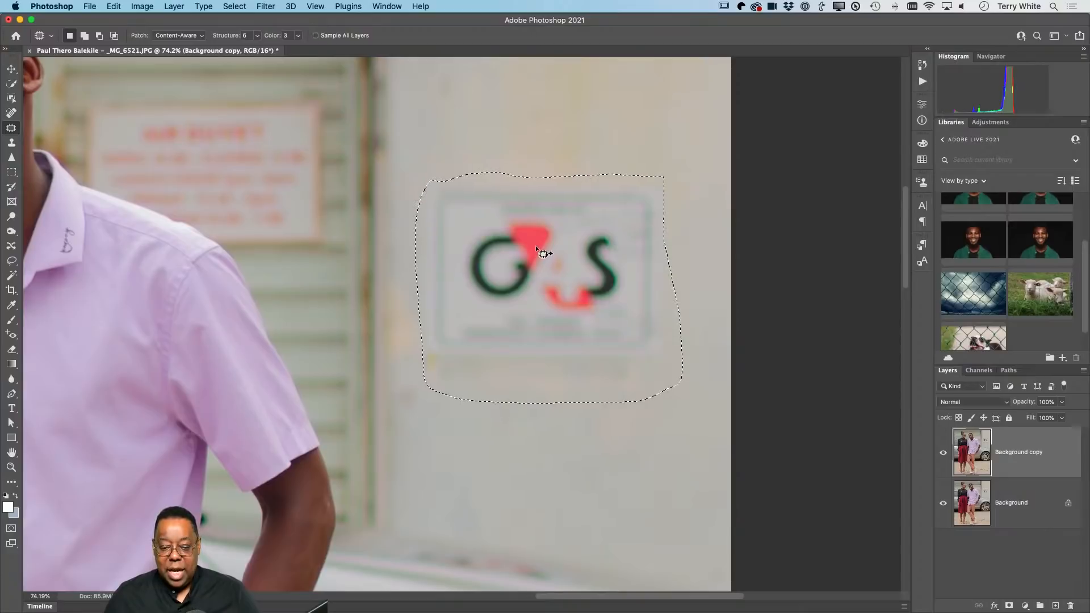
pyautogui.moveTo(536, 243); pyautogui.dragTo(552, 390)
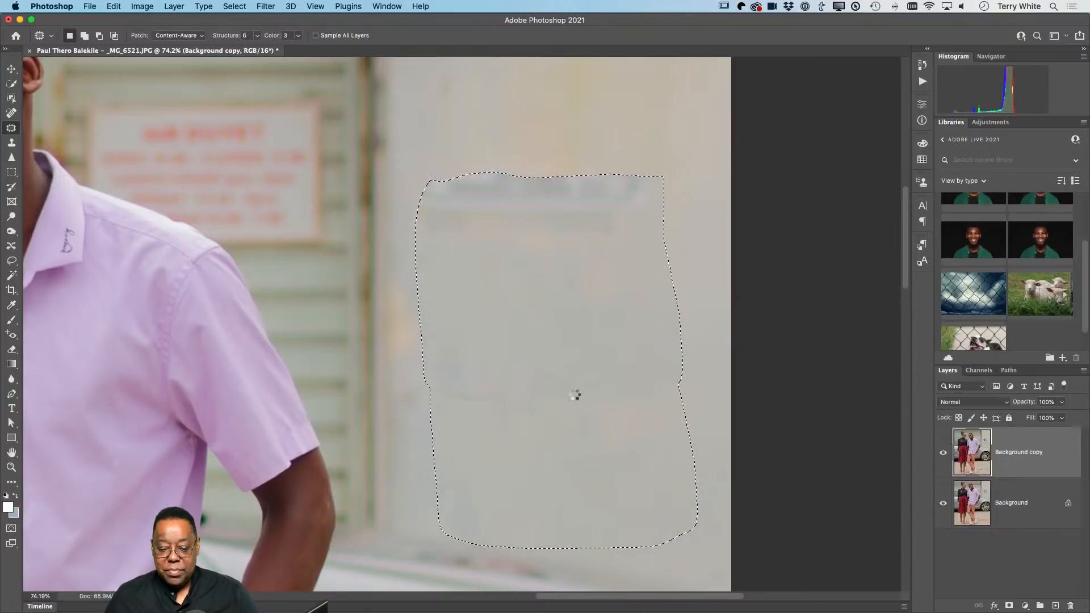
pyautogui.press('super+d')
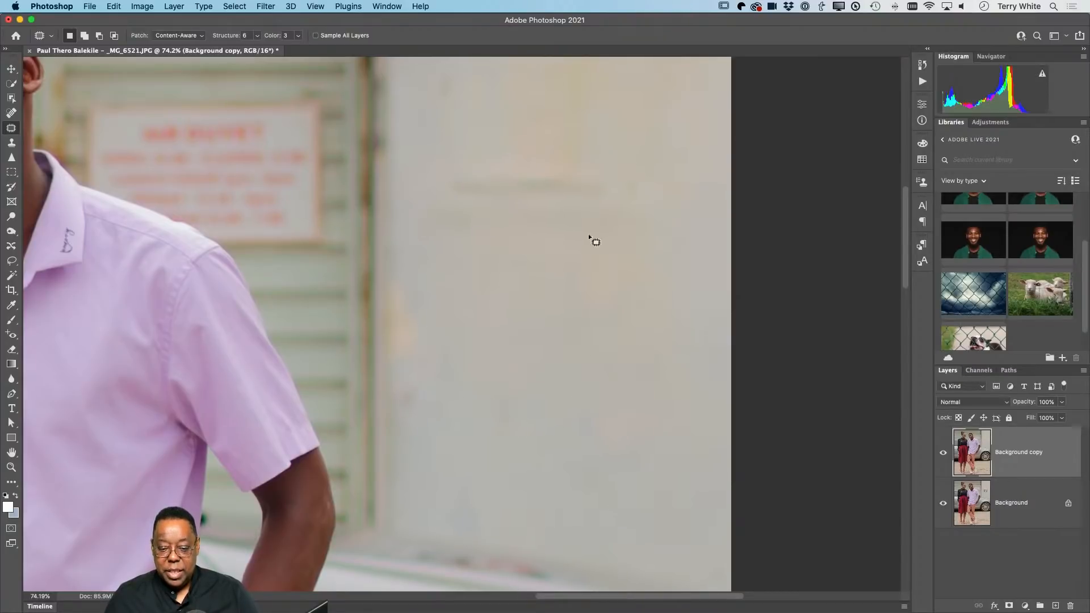
# - Patch the remaining dark marks on the plain wall with clean wall texture from just below, and clear the selection
pyautogui.moveTo(640, 166)
pyautogui.mouseDown()
pyautogui.moveTo(447, 158)
pyautogui.moveTo(424, 203)
pyautogui.moveTo(598, 227)
pyautogui.moveTo(655, 215)
pyautogui.moveTo(674, 195)
pyautogui.moveTo(645, 242)
pyautogui.moveTo(648, 313)
pyautogui.mouseUp()
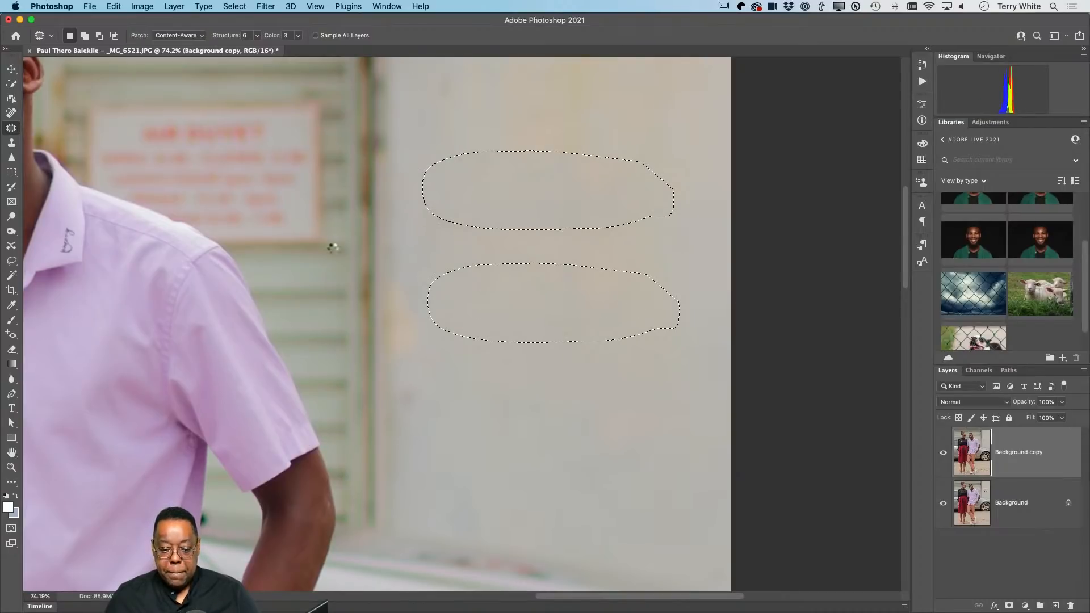
pyautogui.press('super+d')
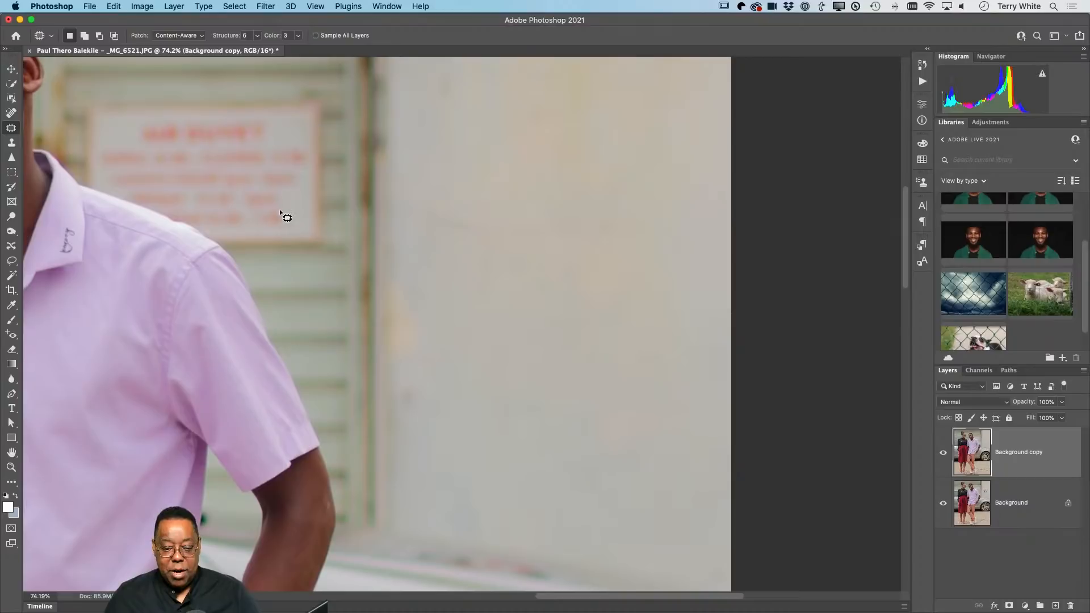
# - Copy a rectangular section of clean corrugated wall beside the woman's head from the Background copy to a new layer
pyautogui.moveTo(277, 207); pyautogui.dragTo(513, 282)
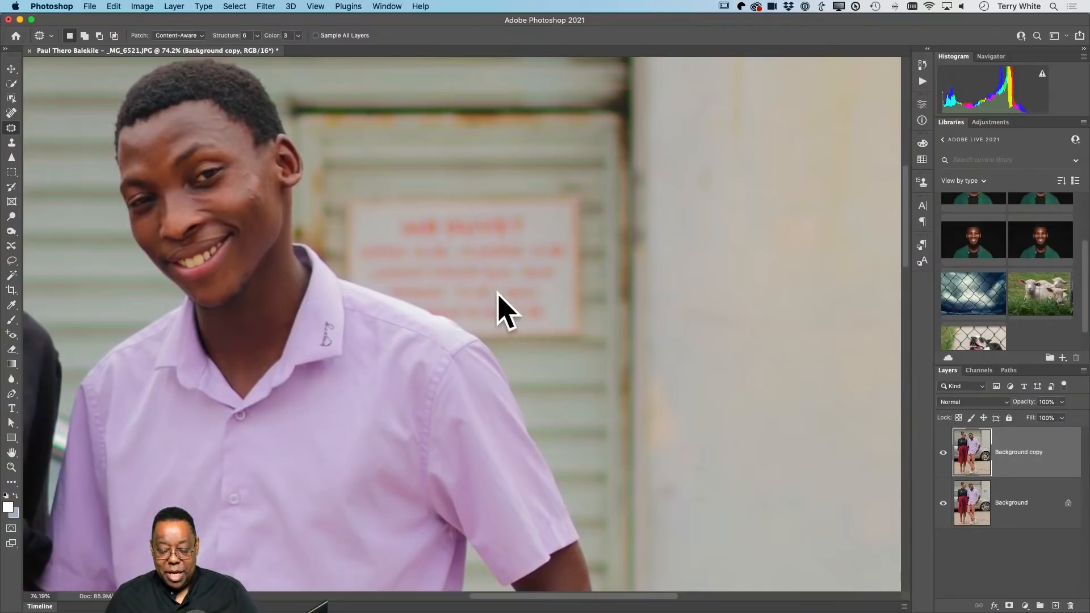
pyautogui.moveTo(413, 217); pyautogui.dragTo(903, 260)
pyautogui.press('m')
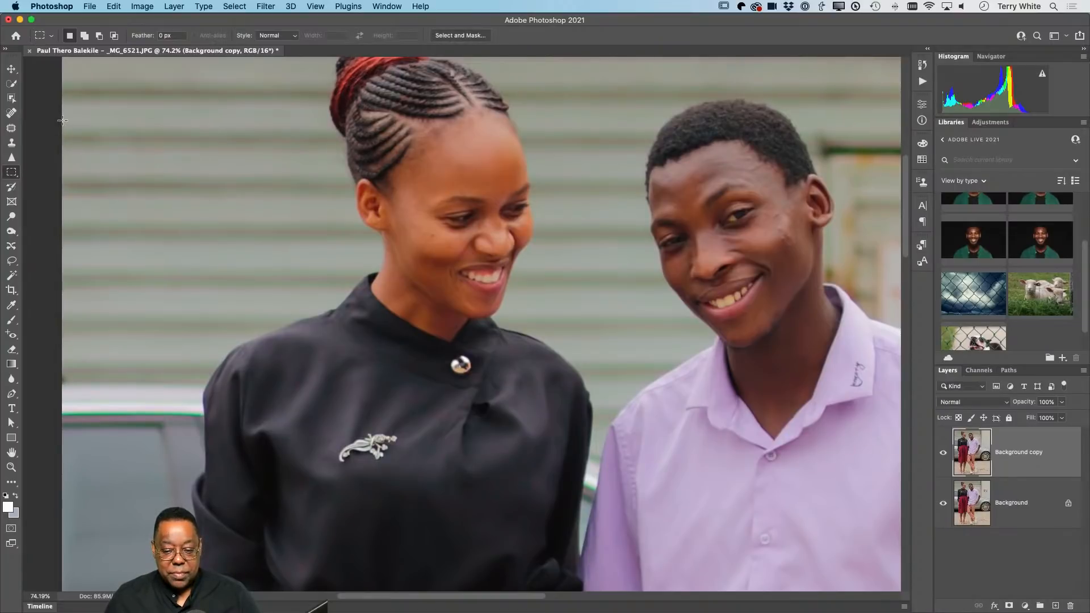
pyautogui.moveTo(63, 120); pyautogui.dragTo(319, 298)
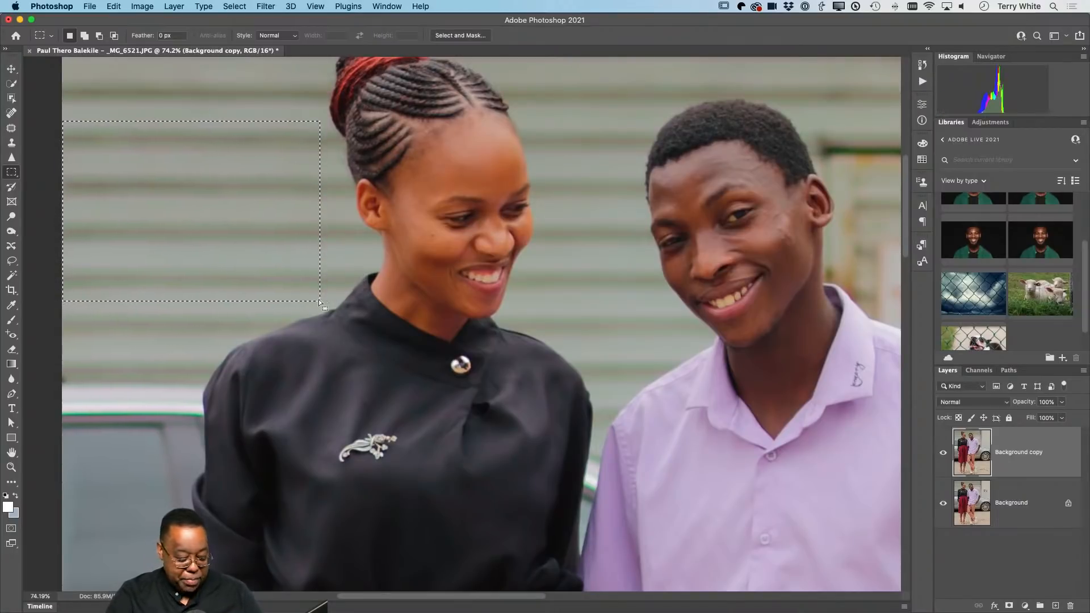
pyautogui.press('super+j')
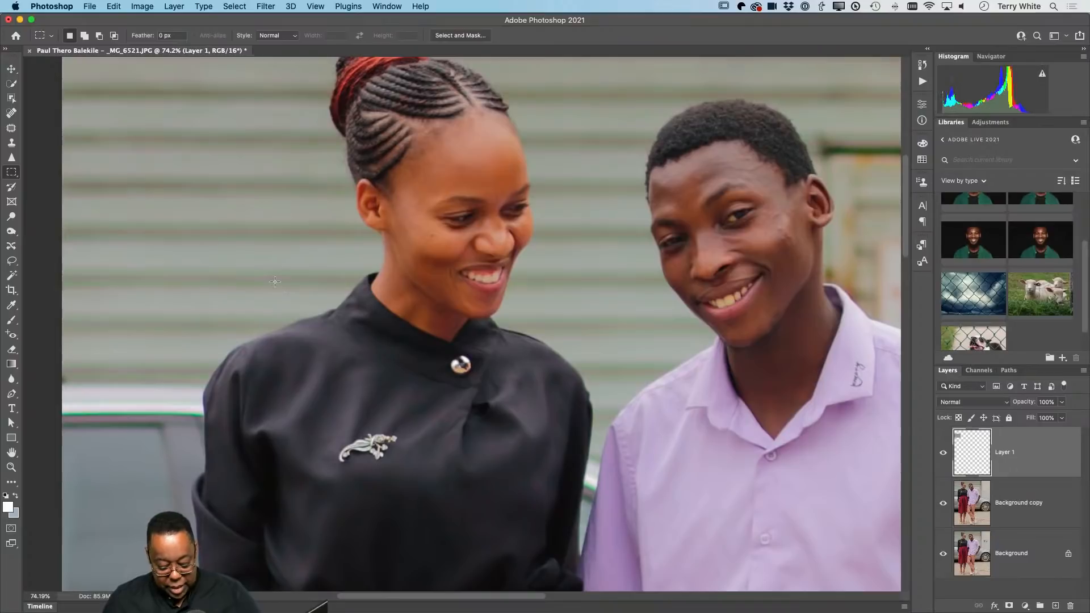
# - Move the copied corrugated wall section over the red-lettered sign behind the man's shoulder, lining up the wall's ridges
pyautogui.press('v')
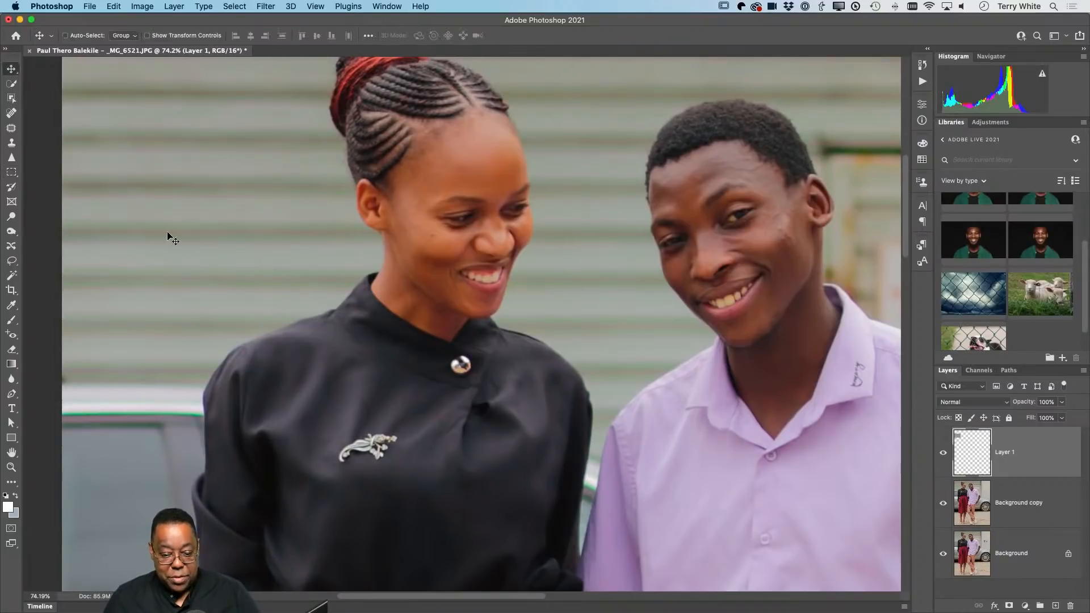
pyautogui.moveTo(168, 236); pyautogui.dragTo(602, 307)
pyautogui.hscroll(10, 520, 322)
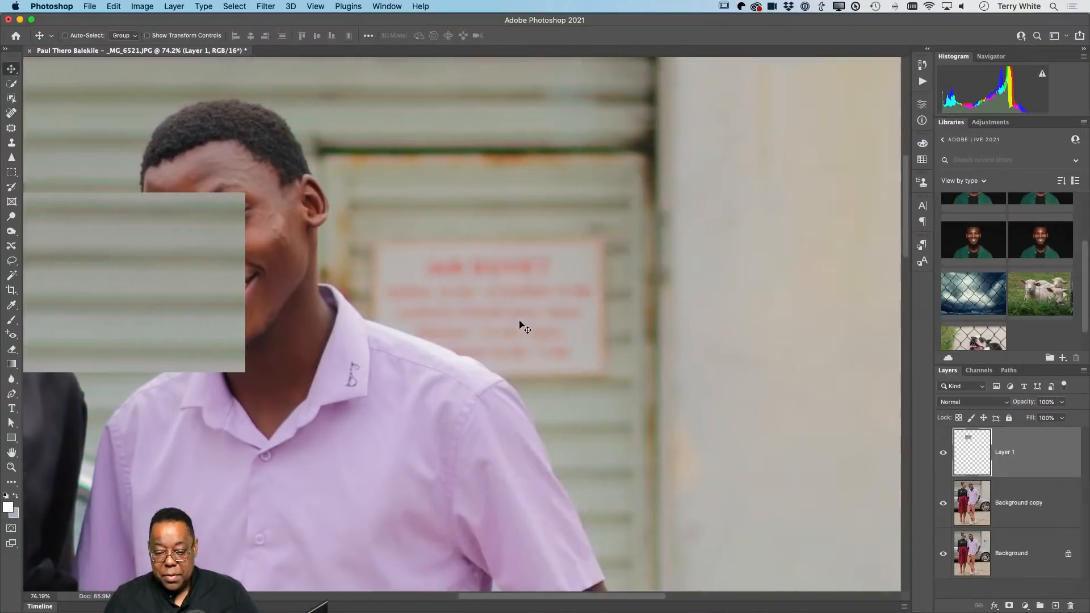
pyautogui.moveTo(139, 273); pyautogui.dragTo(471, 297)
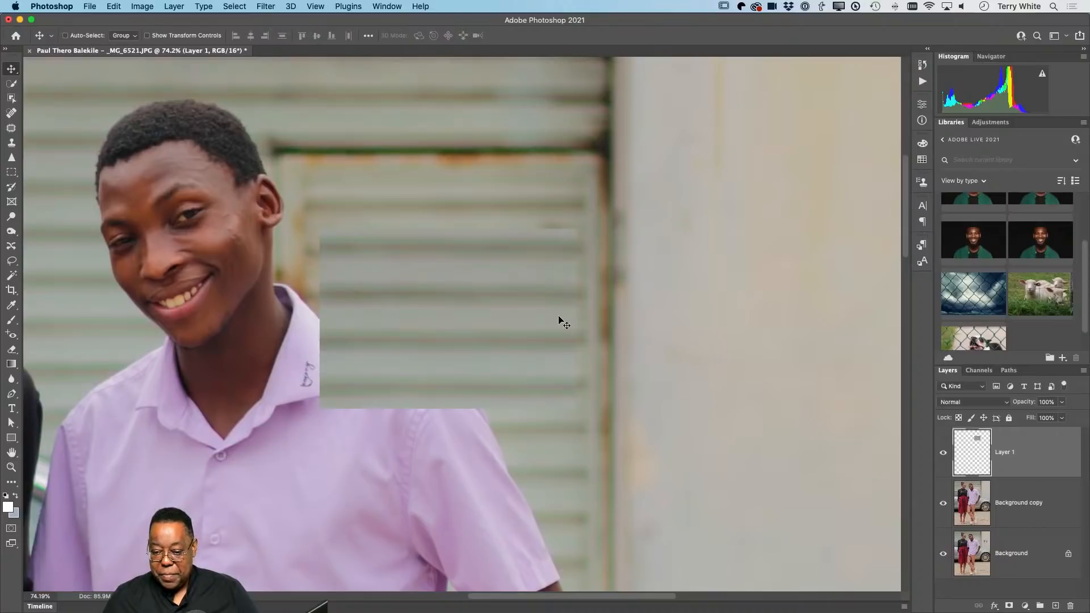
# - Add a layer mask to Layer 1 and paint black with a 45 px brush to bring back the man's collar and shoulder
pyautogui.click(1008, 605)
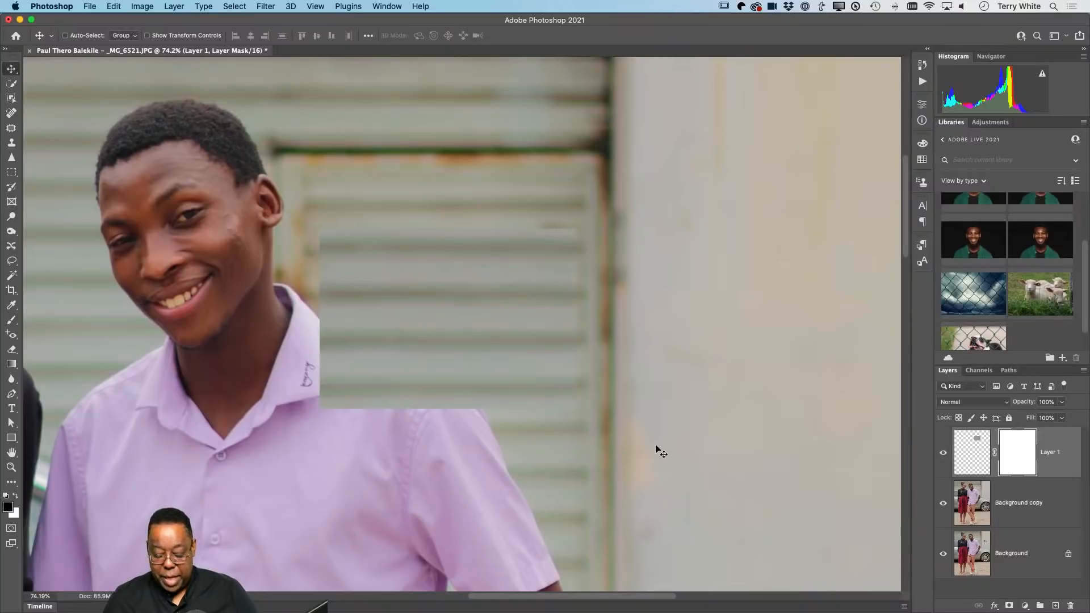
pyautogui.press('b')
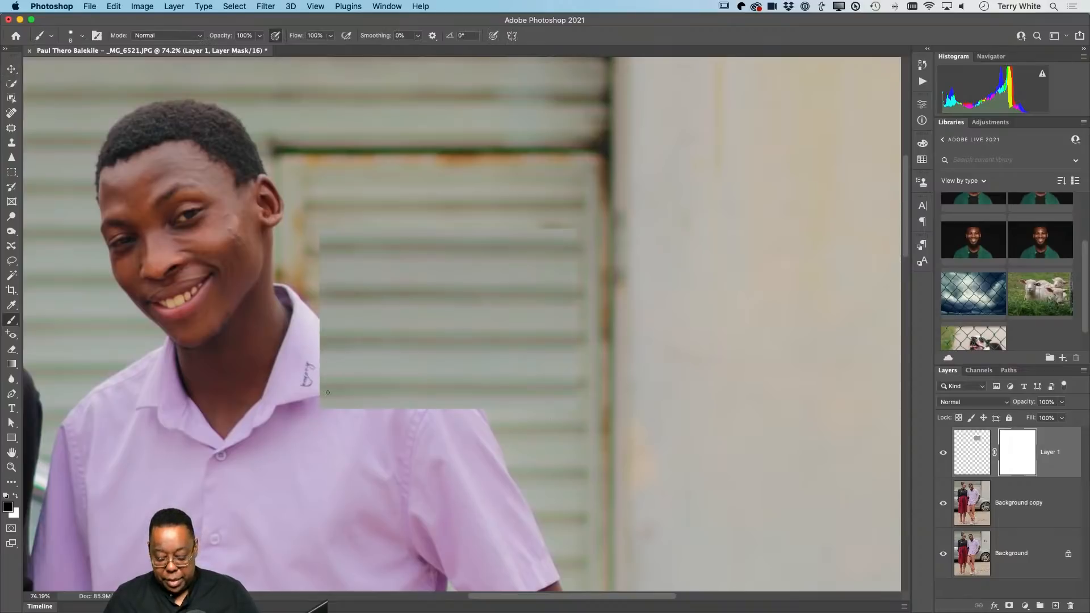
pyautogui.press(']')
pyautogui.press(']')
pyautogui.press(']')
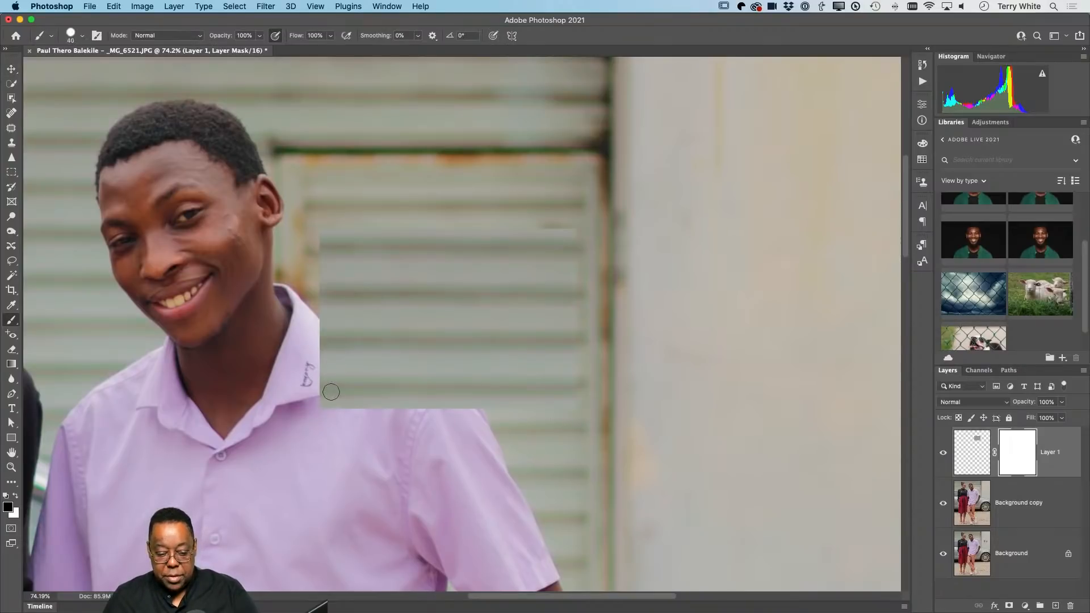
pyautogui.press(']')
pyautogui.moveTo(330, 392)
pyautogui.mouseDown()
pyautogui.moveTo(308, 375)
pyautogui.moveTo(348, 371)
pyautogui.moveTo(320, 357)
pyautogui.moveTo(318, 325)
pyautogui.moveTo(415, 416)
pyautogui.moveTo(328, 385)
pyautogui.moveTo(449, 427)
pyautogui.moveTo(355, 393)
pyautogui.moveTo(446, 414)
pyautogui.moveTo(368, 374)
pyautogui.moveTo(446, 409)
pyautogui.moveTo(392, 378)
pyautogui.moveTo(465, 414)
pyautogui.moveTo(323, 332)
pyautogui.moveTo(313, 344)
pyautogui.moveTo(346, 297)
pyautogui.mouseUp()
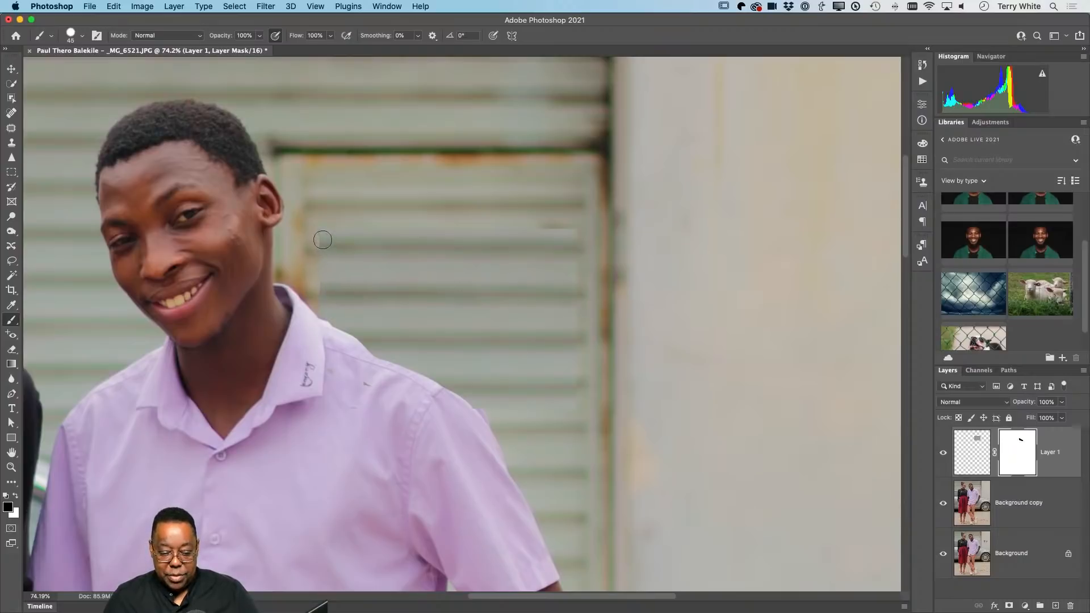
# - Set the brush hardness to 0% and softly blend the wall patch's upper corners and side edge on the mask
pyautogui.click(84, 36)
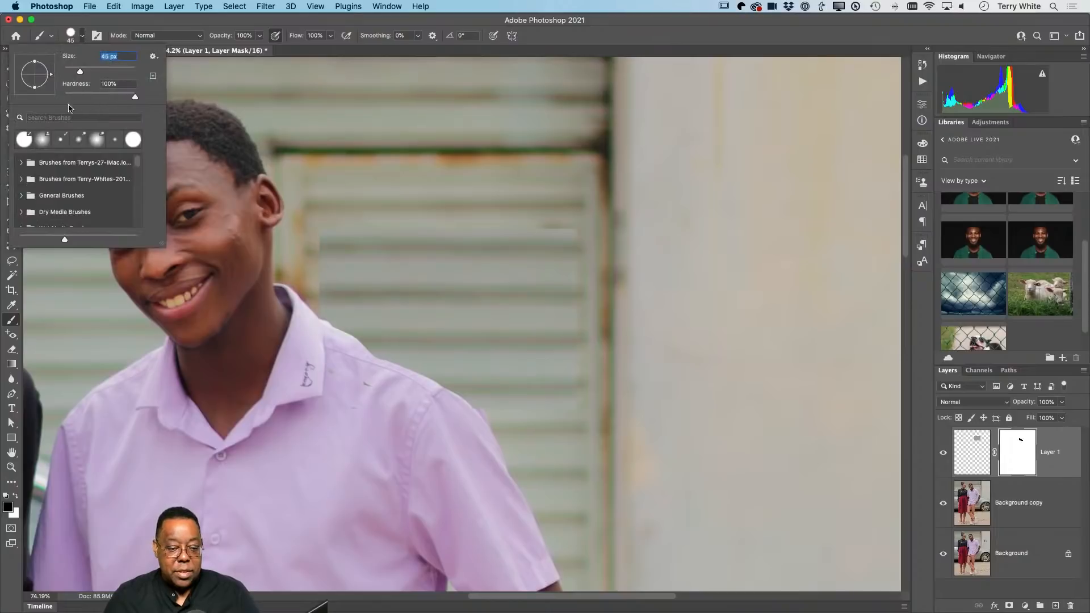
pyautogui.moveTo(134, 99); pyautogui.dragTo(65, 97)
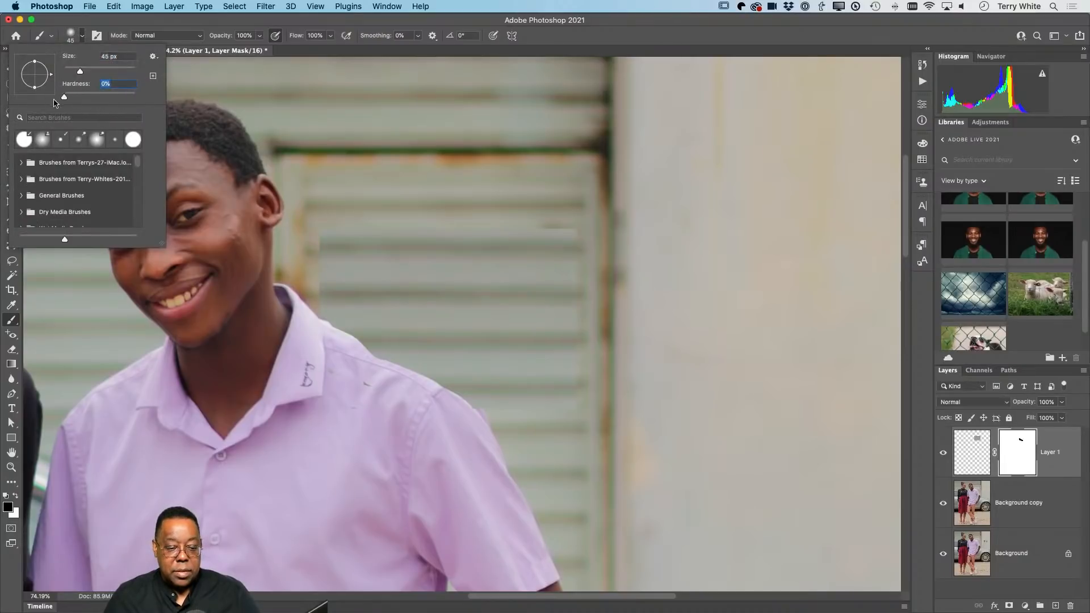
pyautogui.click(317, 230)
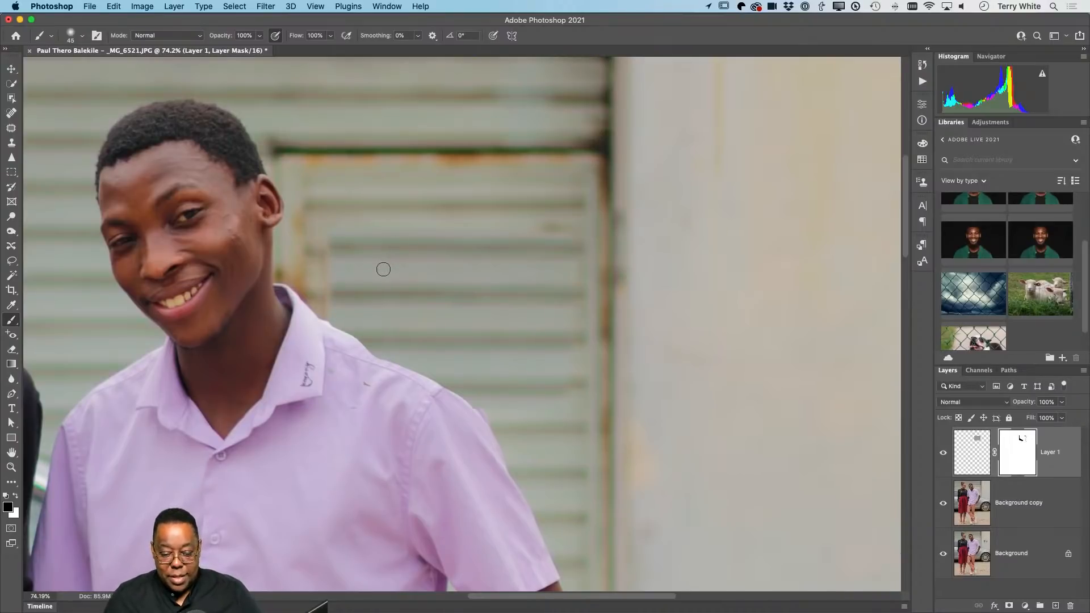
# - Shift the masked wall patch about 52 px left with Free Transform to cover the sign's edge beside the man
pyautogui.press('super+t')
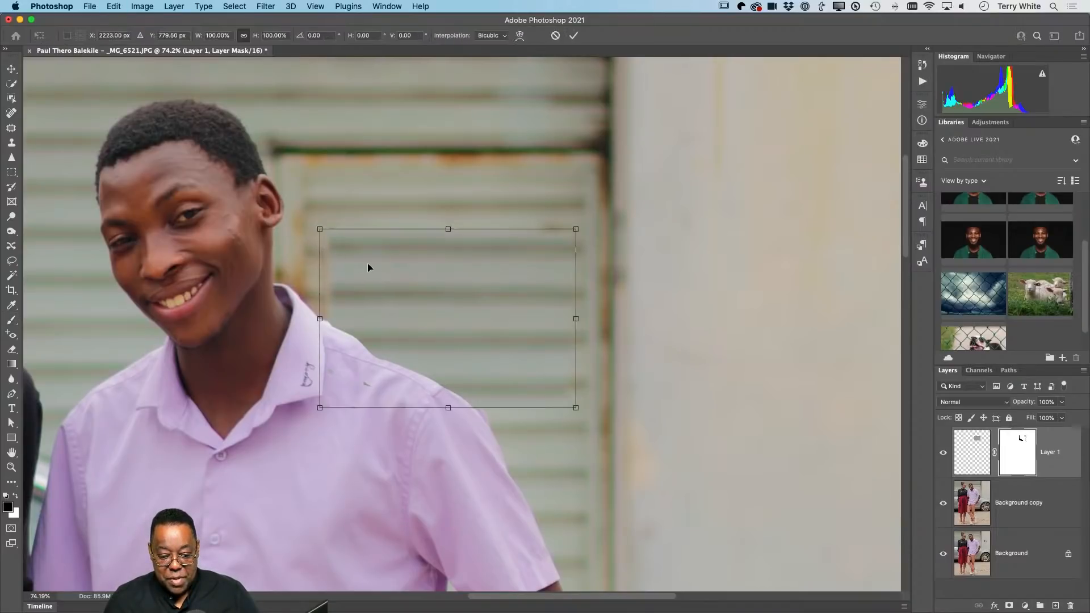
pyautogui.moveTo(368, 263); pyautogui.dragTo(346, 262)
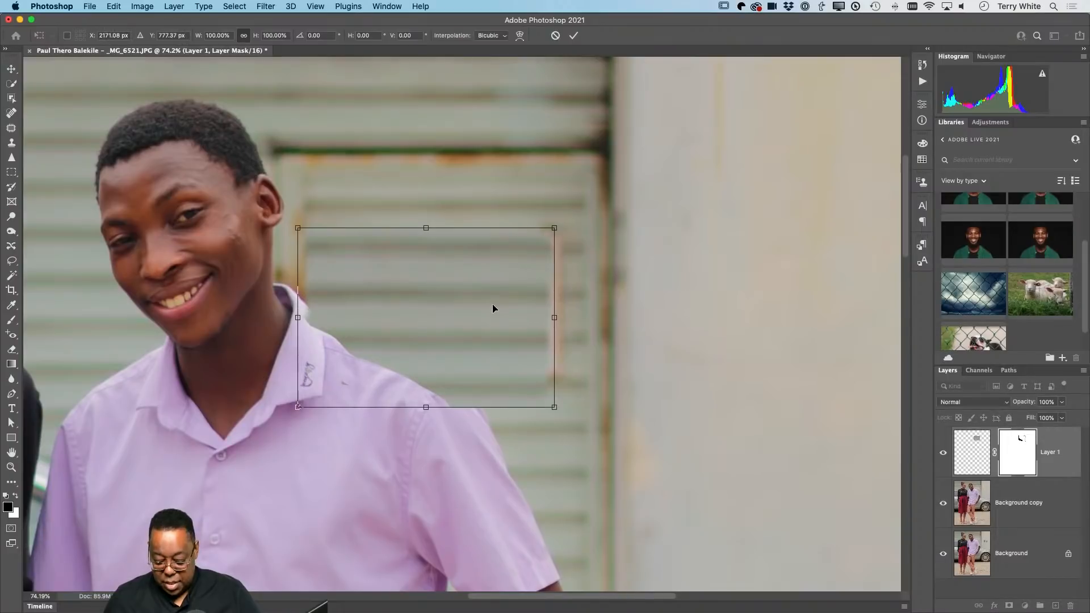
pyautogui.press('Return')
# - Duplicate Layer 1 with its mask and move the copy slightly right to cover the sign's remaining far edge
pyautogui.press('b')
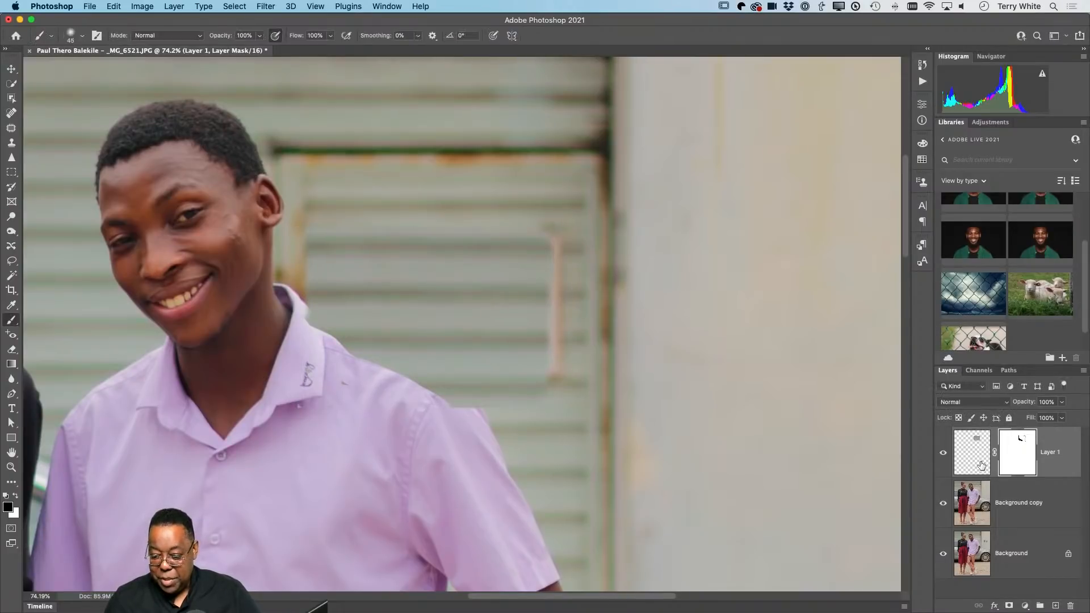
pyautogui.moveTo(1021, 468); pyautogui.dragTo(1055, 605)
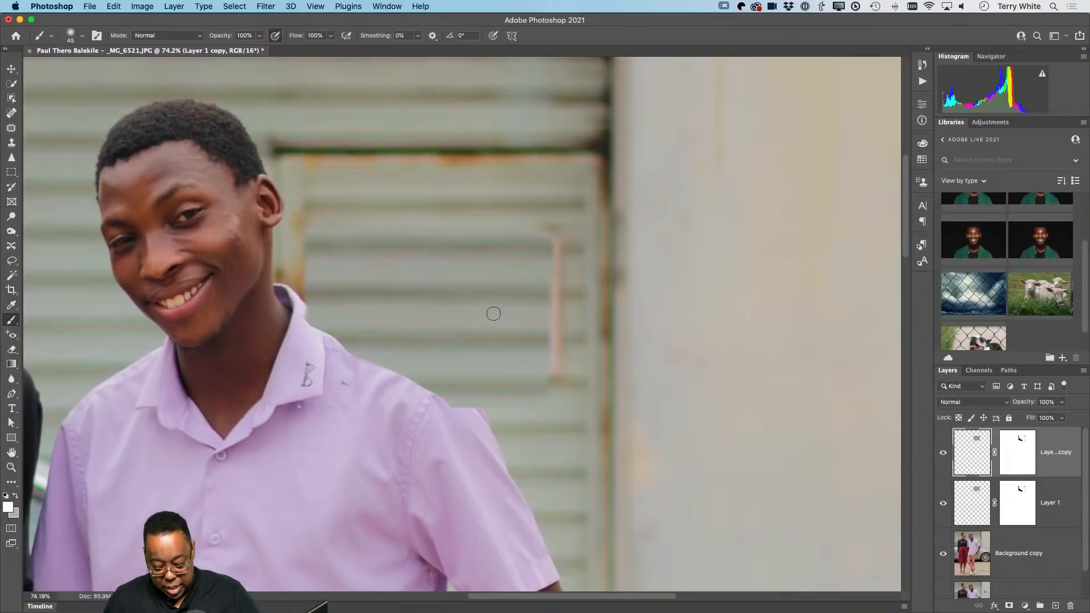
pyautogui.press('v')
pyautogui.moveTo(450, 309); pyautogui.dragTo(479, 304)
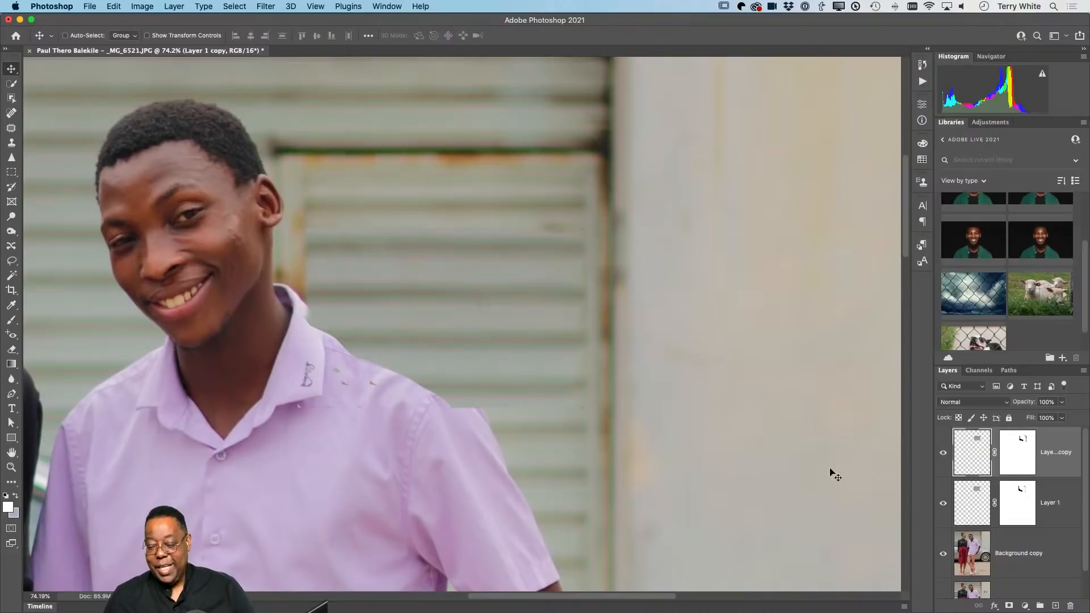
# - Paint black on Layer 1's mask with the soft brush to uncover the man's outer shoulder
pyautogui.click(992, 515)
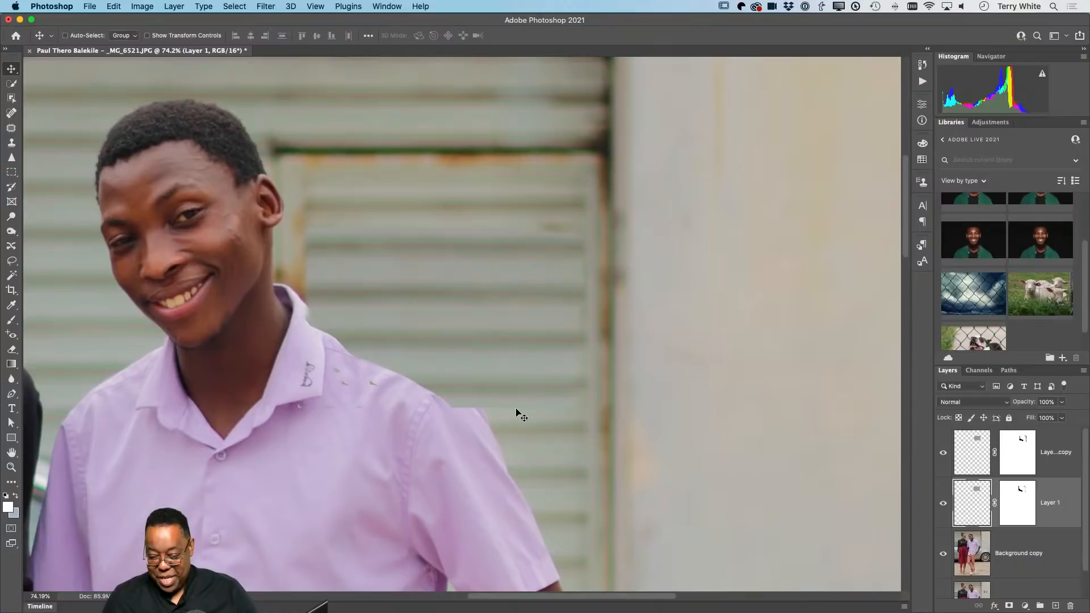
pyautogui.click(1016, 514)
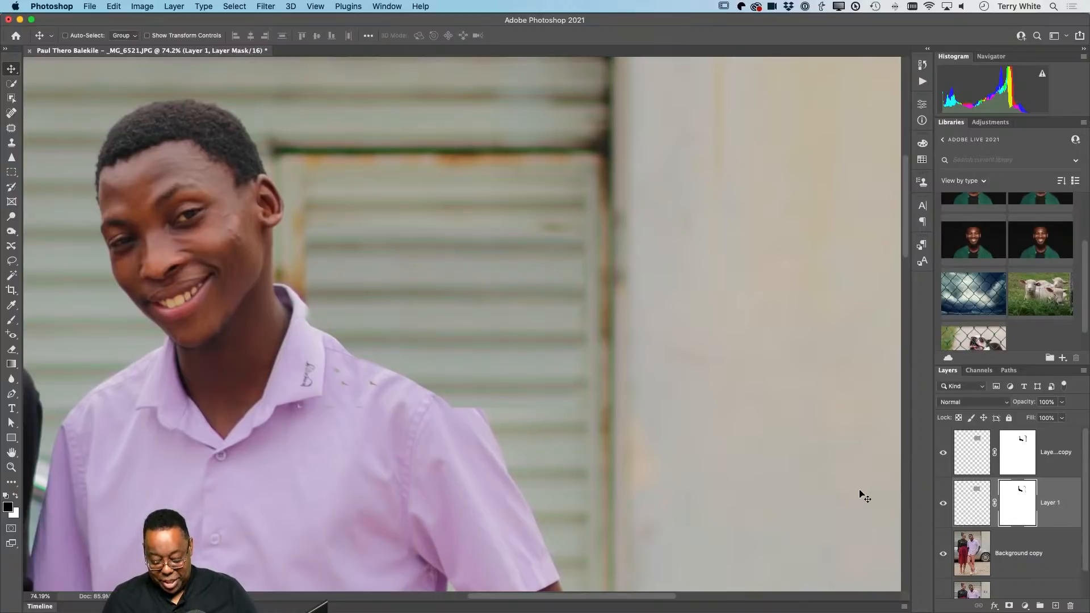
pyautogui.press('b')
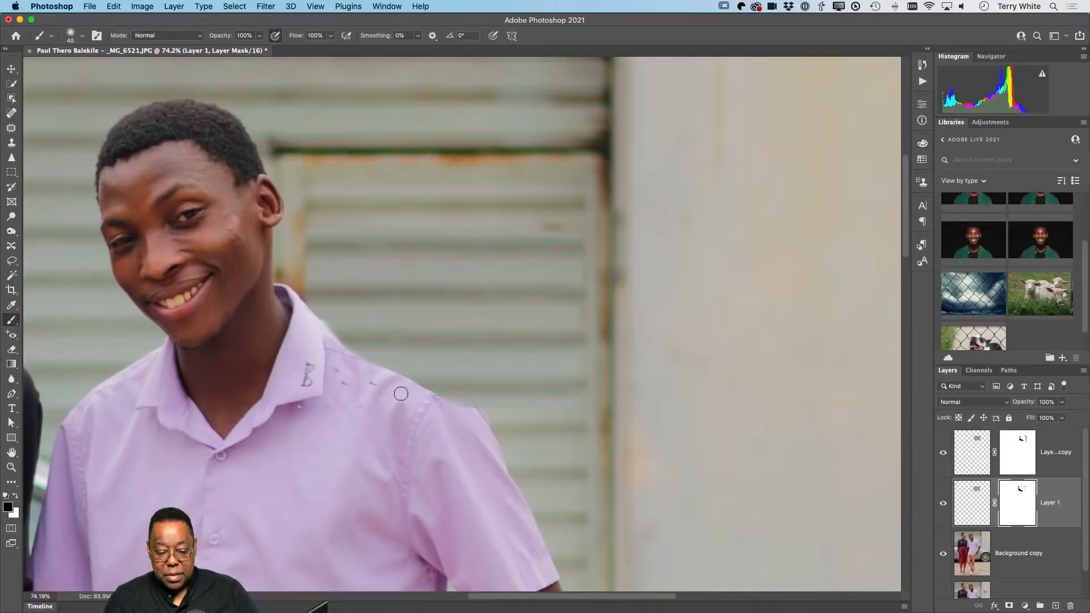
pyautogui.moveTo(476, 411)
pyautogui.mouseDown()
pyautogui.moveTo(374, 379)
pyautogui.moveTo(460, 403)
pyautogui.moveTo(395, 384)
pyautogui.moveTo(427, 390)
pyautogui.mouseUp()
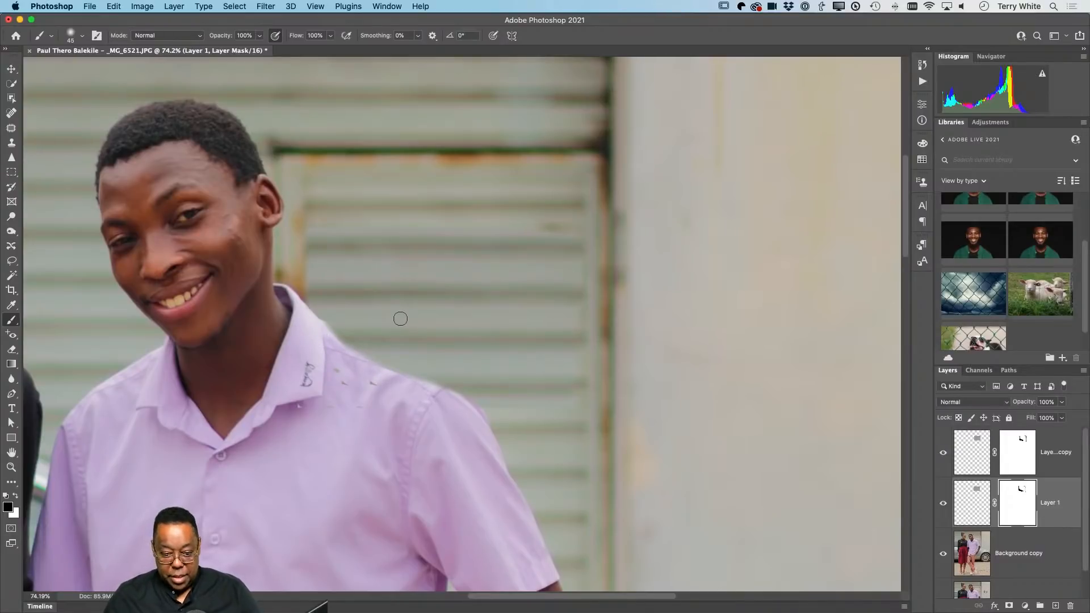
# - Merge Layer 1 copy, Layer 1 and Background copy into a single layer above the Background
pyautogui.press('super+0')
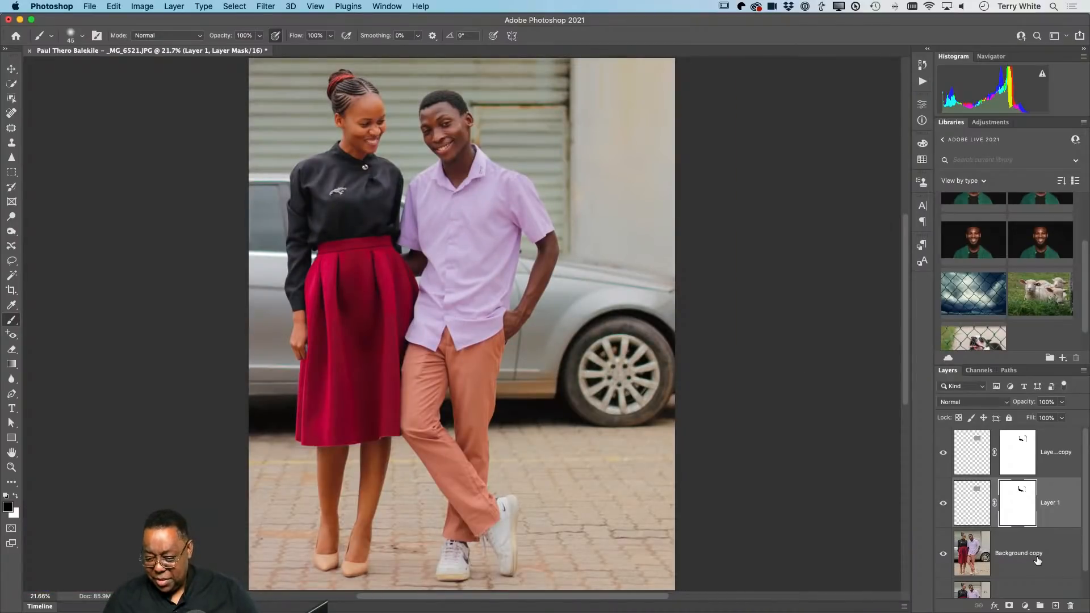
pyautogui.click(983, 462)
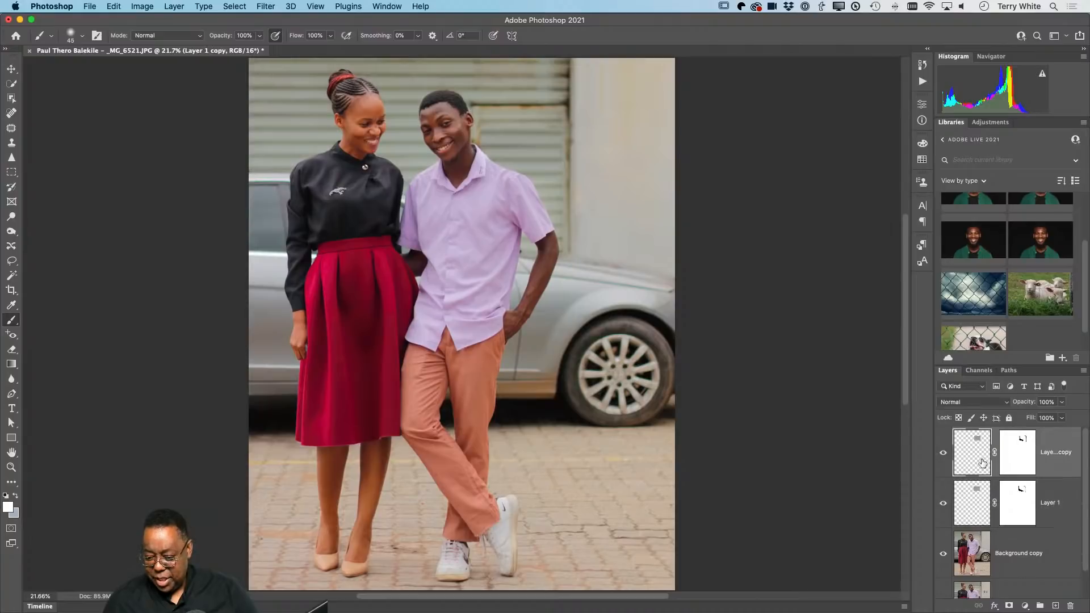
pyautogui.keyDown('shift'); pyautogui.click(999, 545); pyautogui.keyUp('shift')
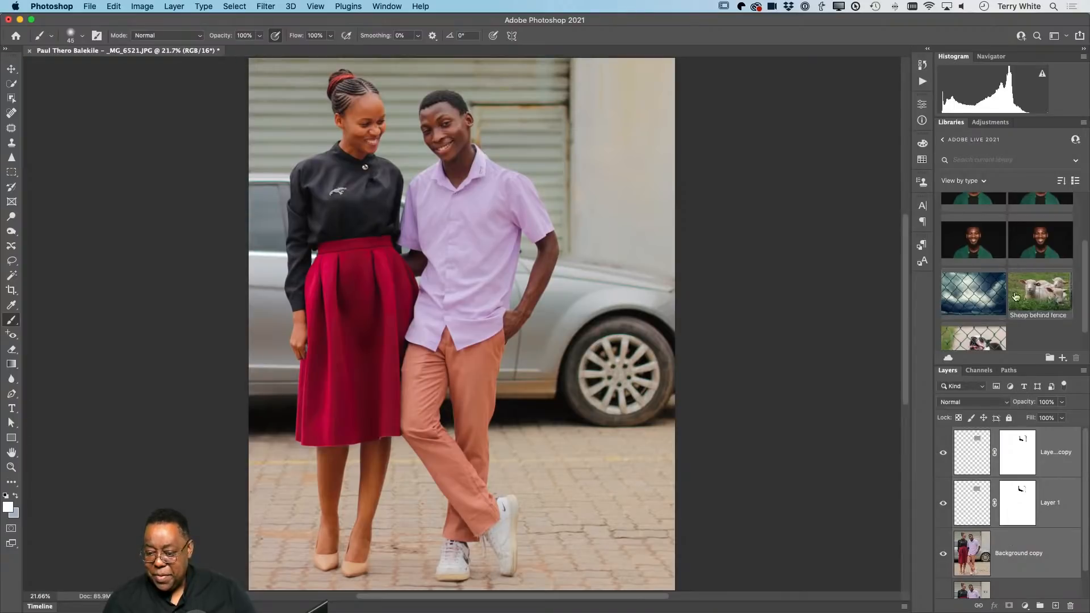
pyautogui.click(1083, 371)
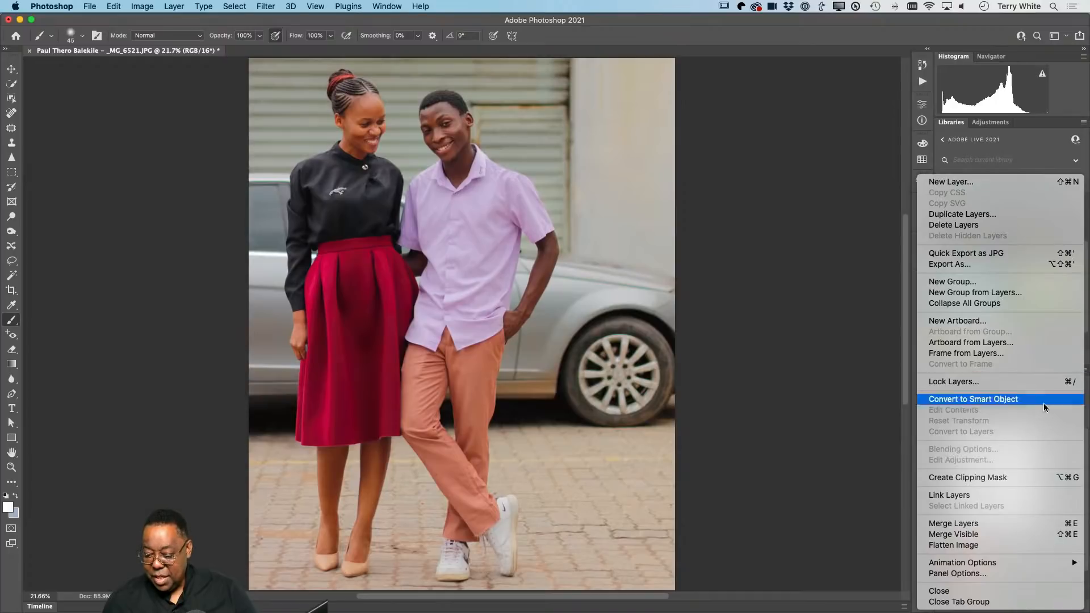
pyautogui.click(1012, 523)
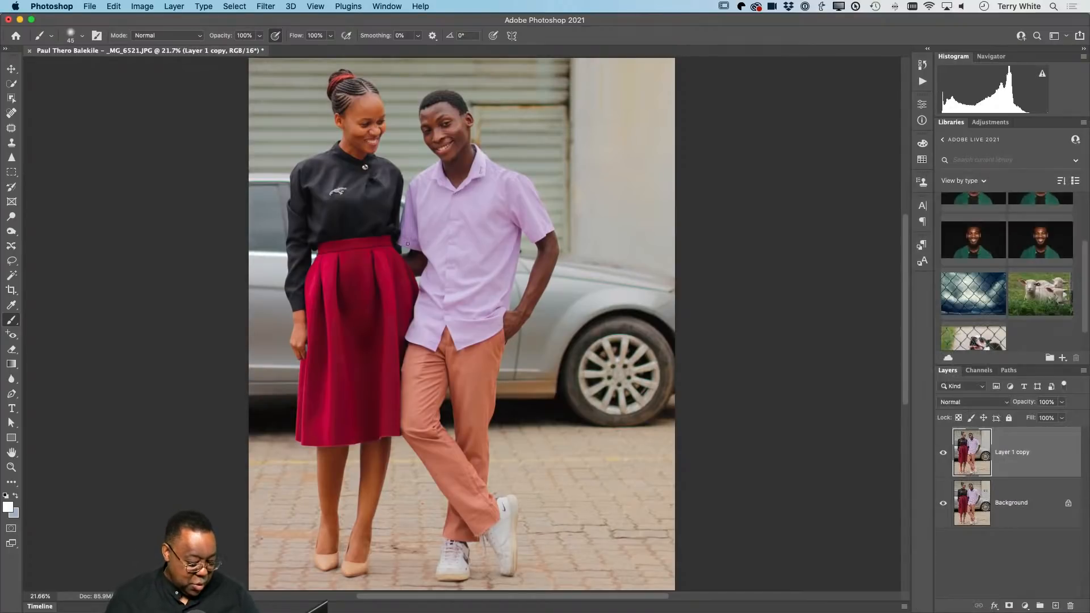
pyautogui.press('s')
pyautogui.click(489, 155)
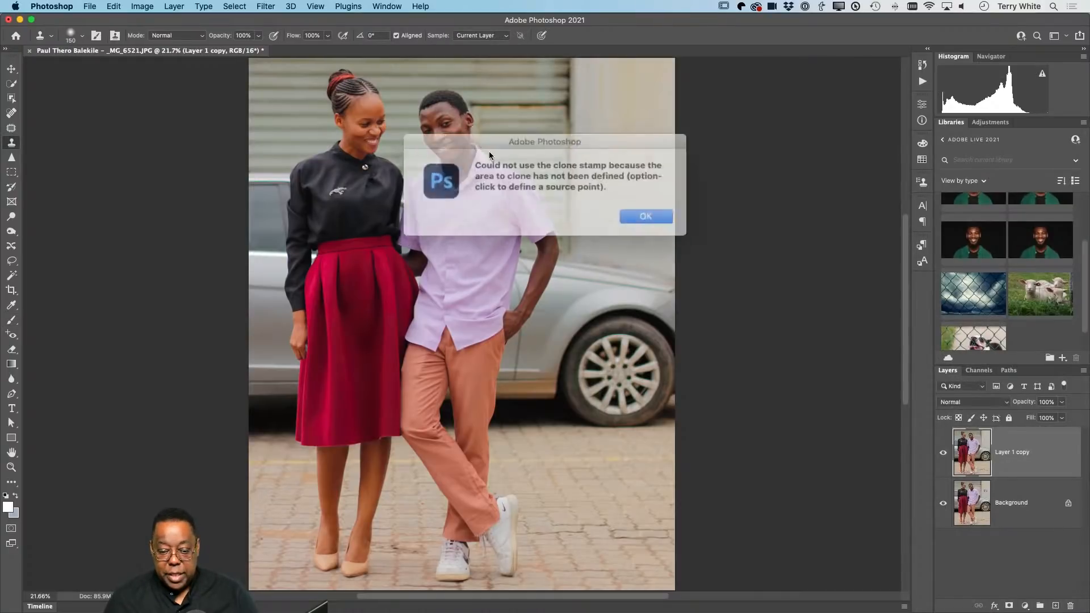
pyautogui.click(627, 211)
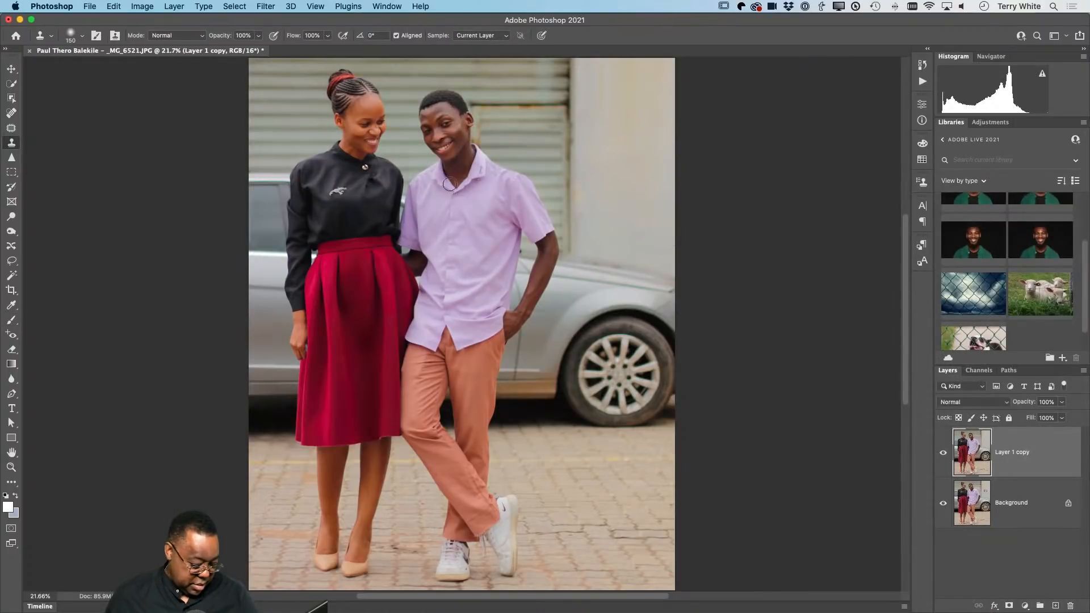
# - Clone corrugated wall texture over the rusty post beside the man's neck with the Clone Stamp at brush size 80
pyautogui.press('z')
pyautogui.moveTo(477, 121)
pyautogui.mouseDown()
pyautogui.moveTo(538, 191)
pyautogui.moveTo(540, 230)
pyautogui.mouseUp()
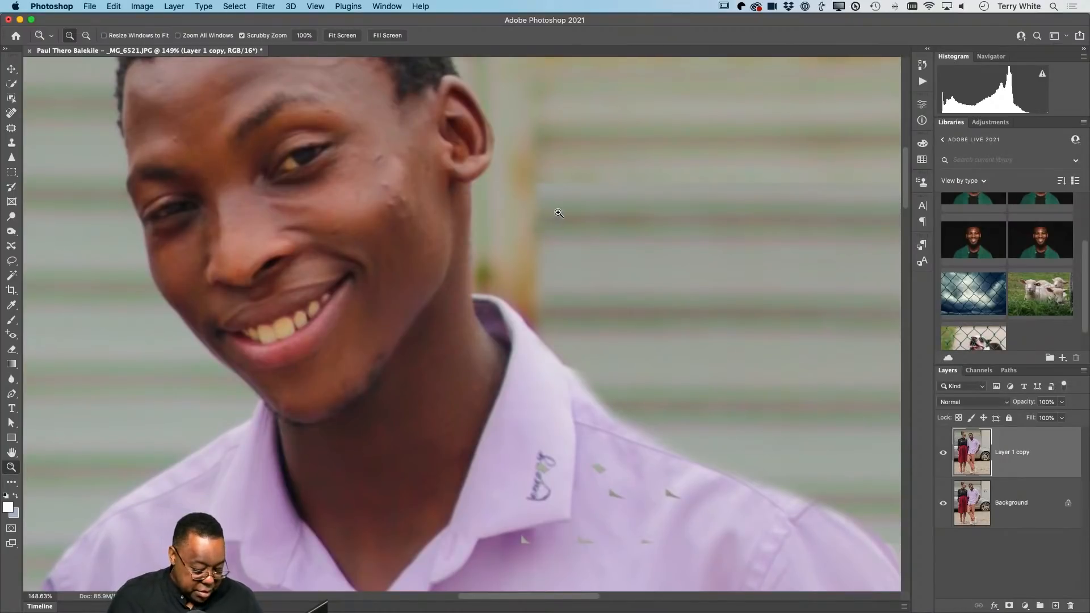
pyautogui.press('s')
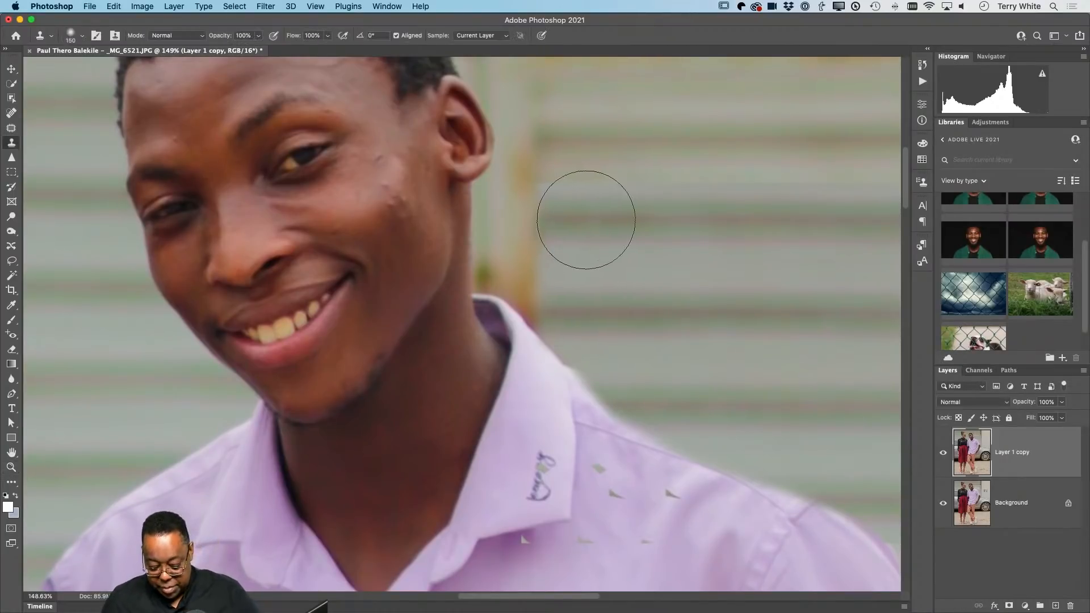
pyautogui.press('[')
pyautogui.press('[')
pyautogui.press('[')
pyautogui.press('[')
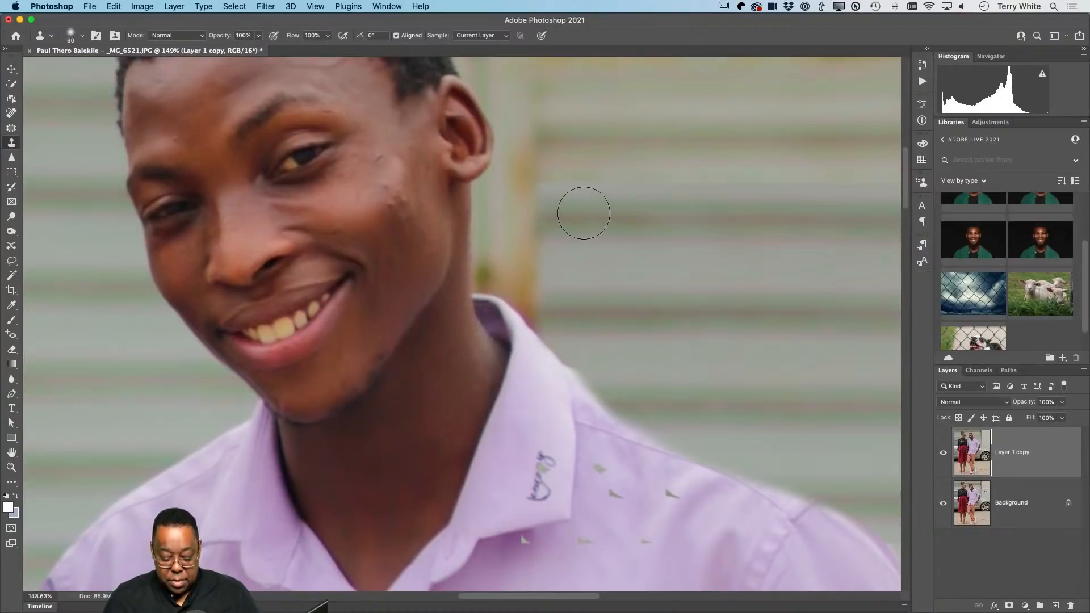
pyautogui.press('alt')
pyautogui.keyDown('alt'); pyautogui.click(584, 213); pyautogui.keyUp('alt')
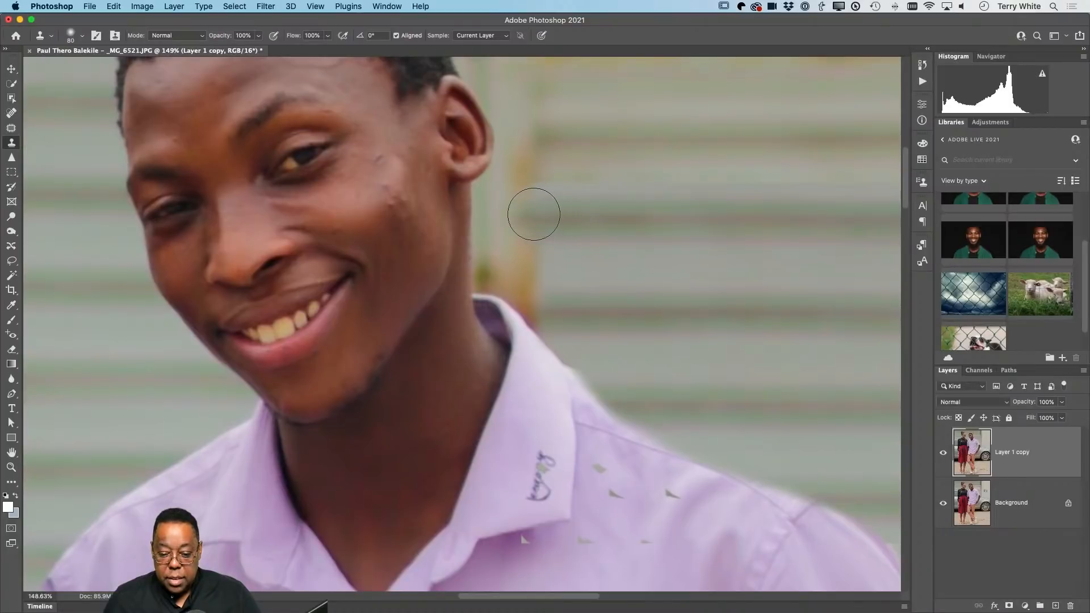
pyautogui.moveTo(525, 214)
pyautogui.mouseDown()
pyautogui.moveTo(523, 87)
pyautogui.moveTo(536, 141)
pyautogui.moveTo(522, 176)
pyautogui.moveTo(523, 298)
pyautogui.moveTo(500, 272)
pyautogui.moveTo(503, 222)
pyautogui.mouseUp()
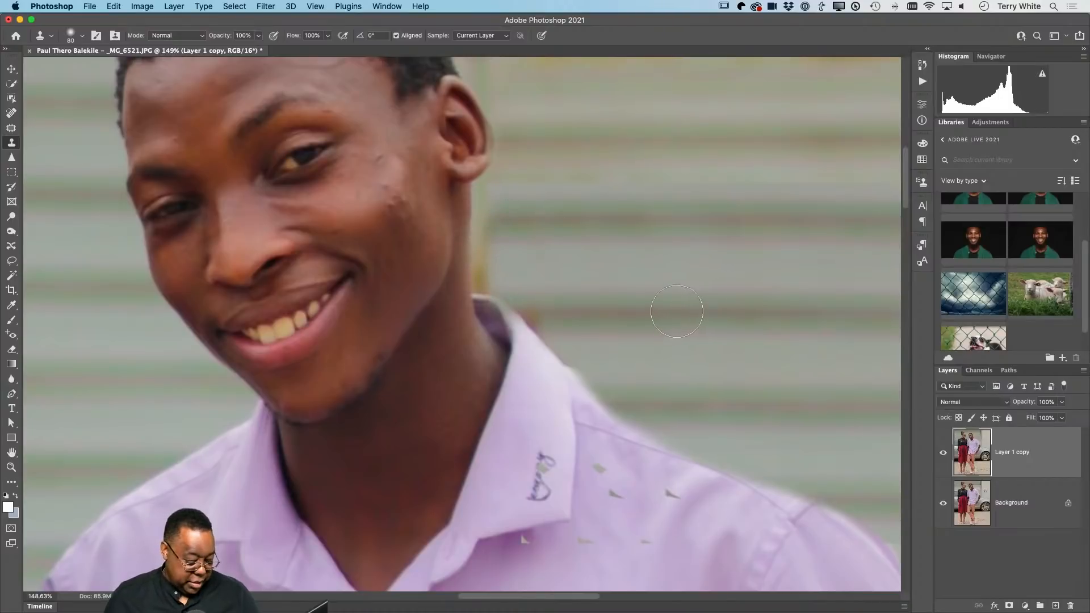
pyautogui.press('alt+super+z')
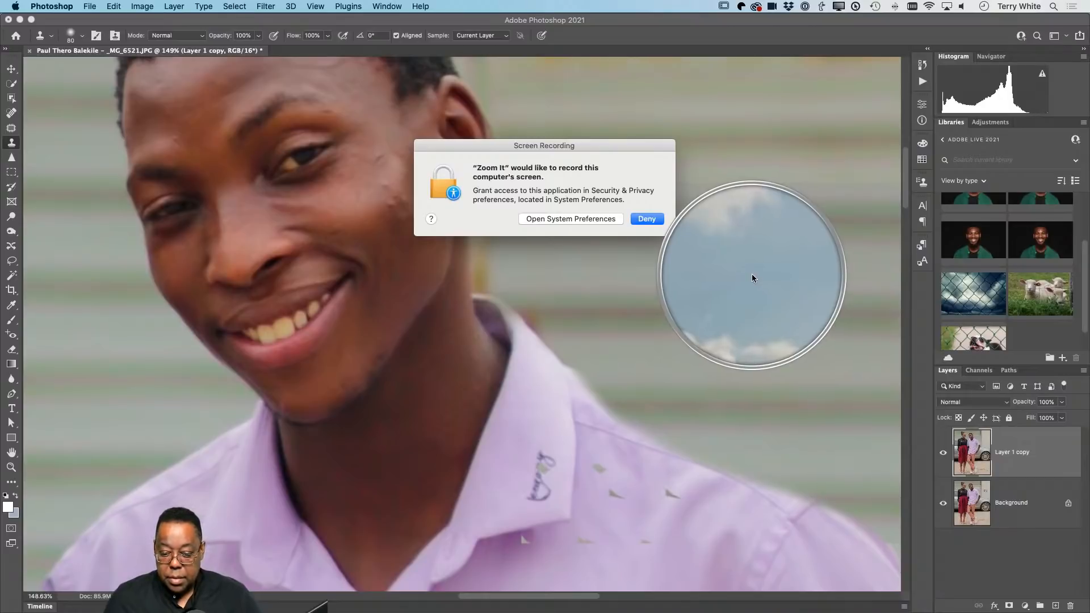
pyautogui.click(693, 231)
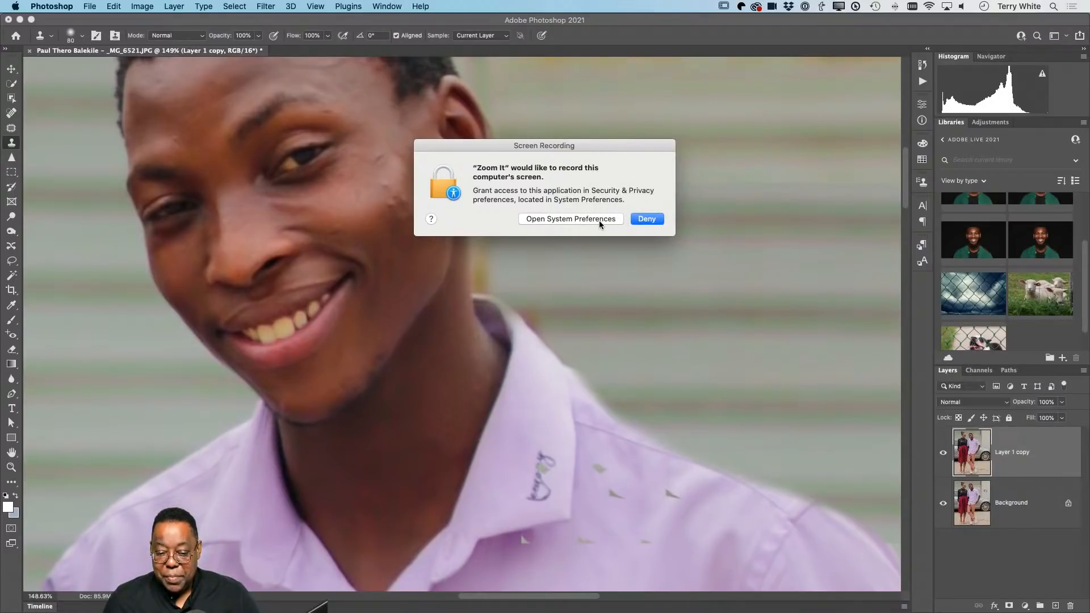
pyautogui.click(562, 219)
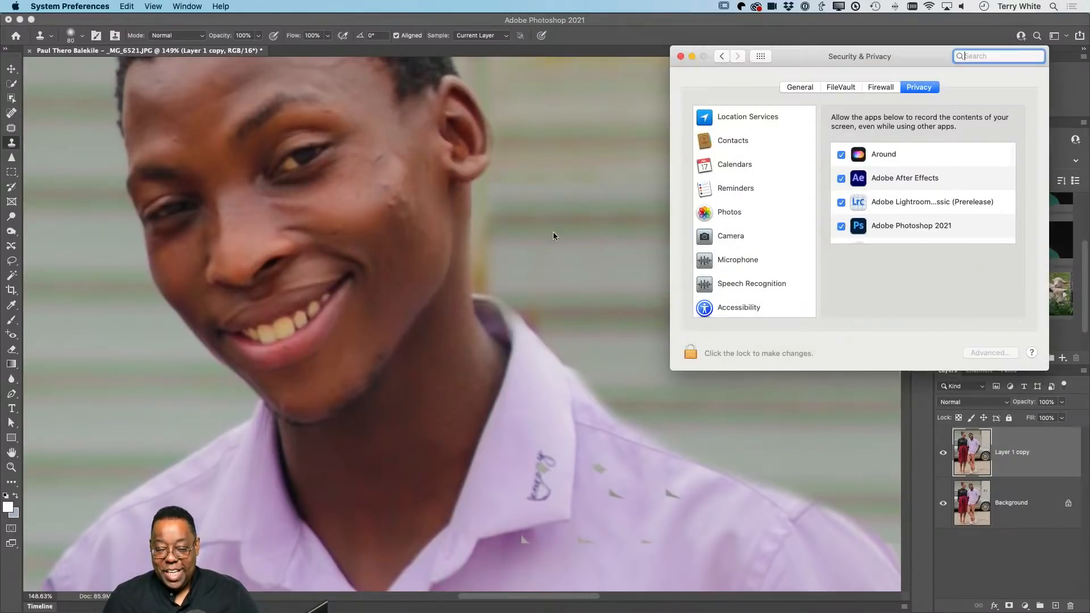
pyautogui.moveTo(859, 66); pyautogui.dragTo(1089, 245)
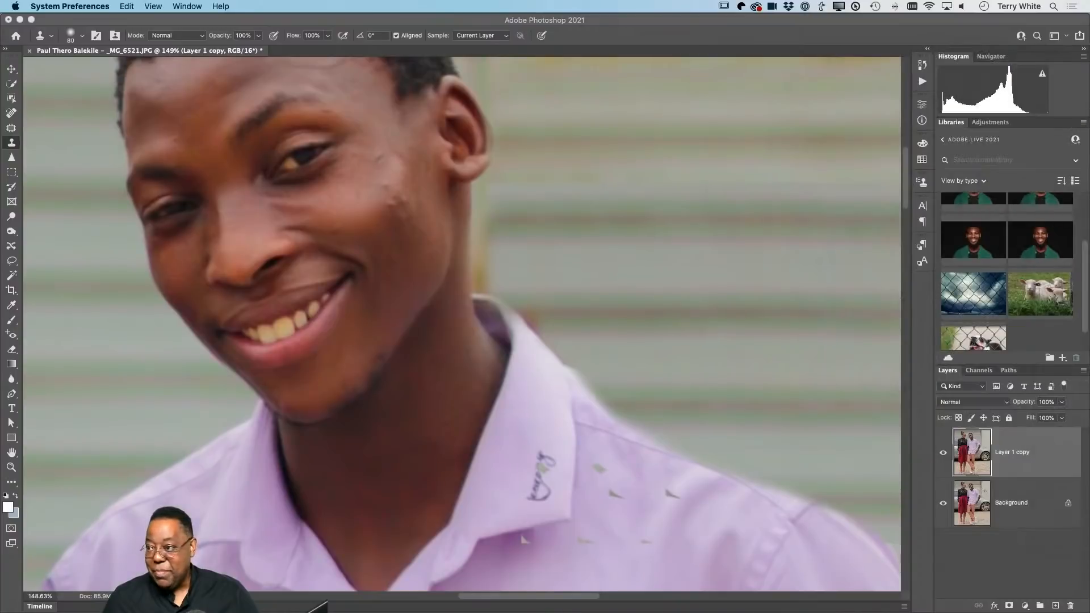
pyautogui.click(582, 254)
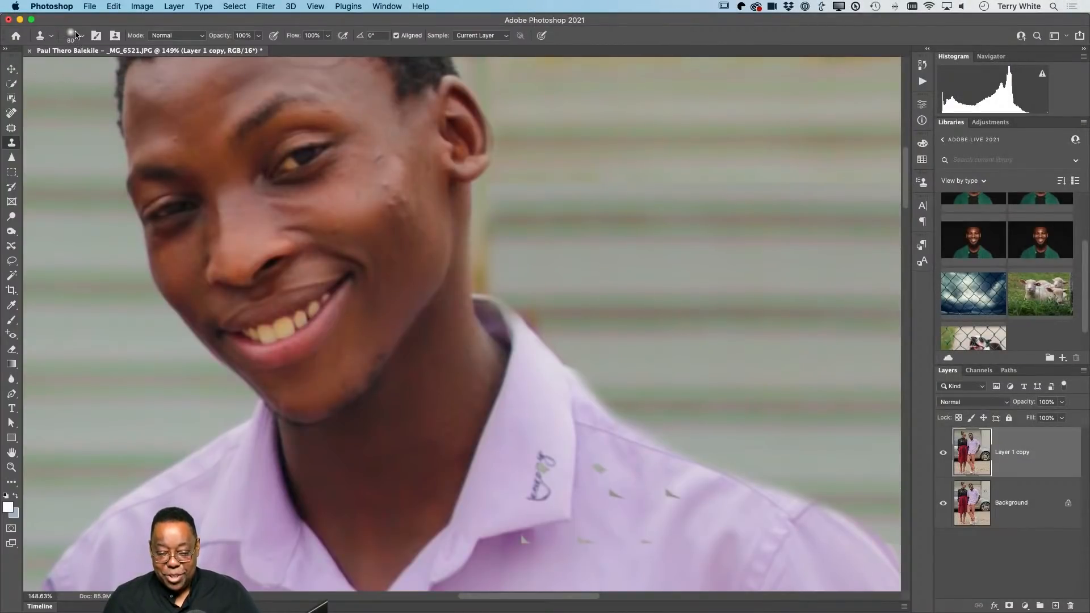
# - Cover the remaining rusty strip along the man's neck and collar with cloned wall texture at brush size 60
pyautogui.keyDown('alt'); pyautogui.click(519, 218); pyautogui.keyUp('alt')
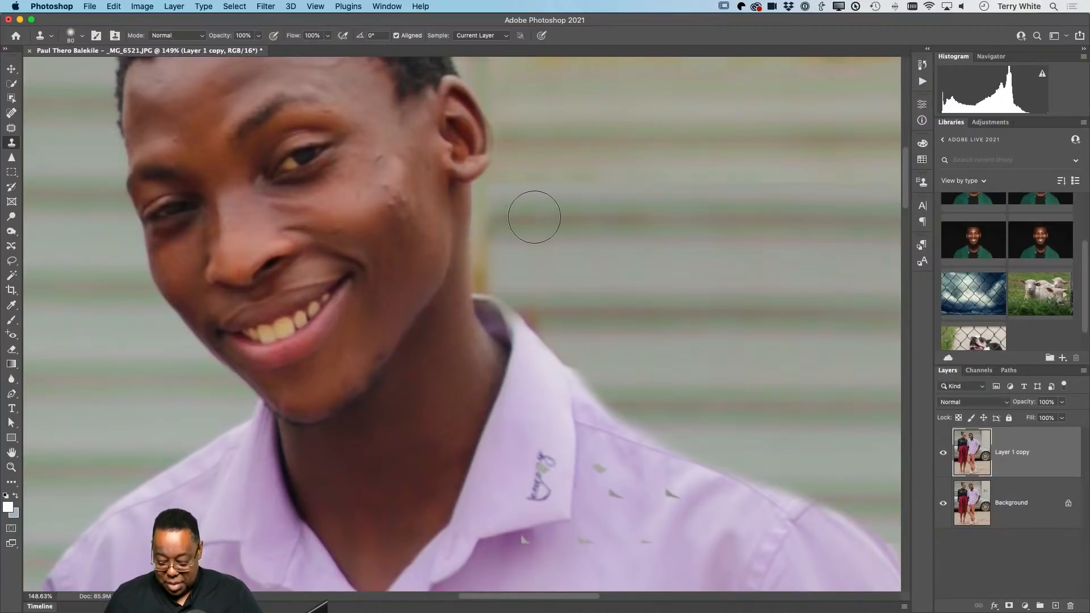
pyautogui.press('[')
pyautogui.press('[')
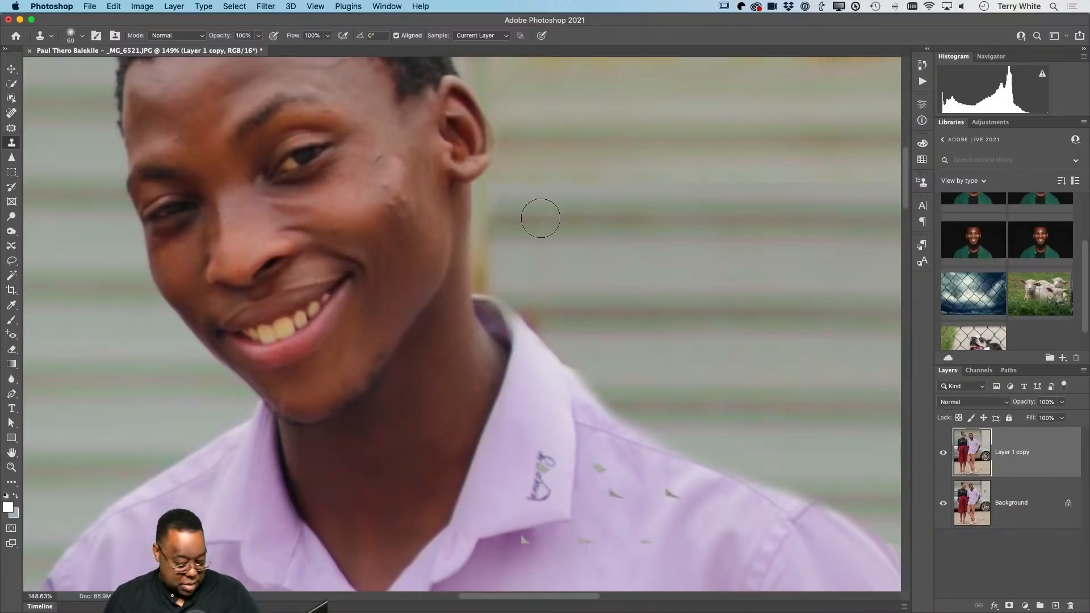
pyautogui.keyDown('alt'); pyautogui.click(541, 218); pyautogui.keyUp('alt')
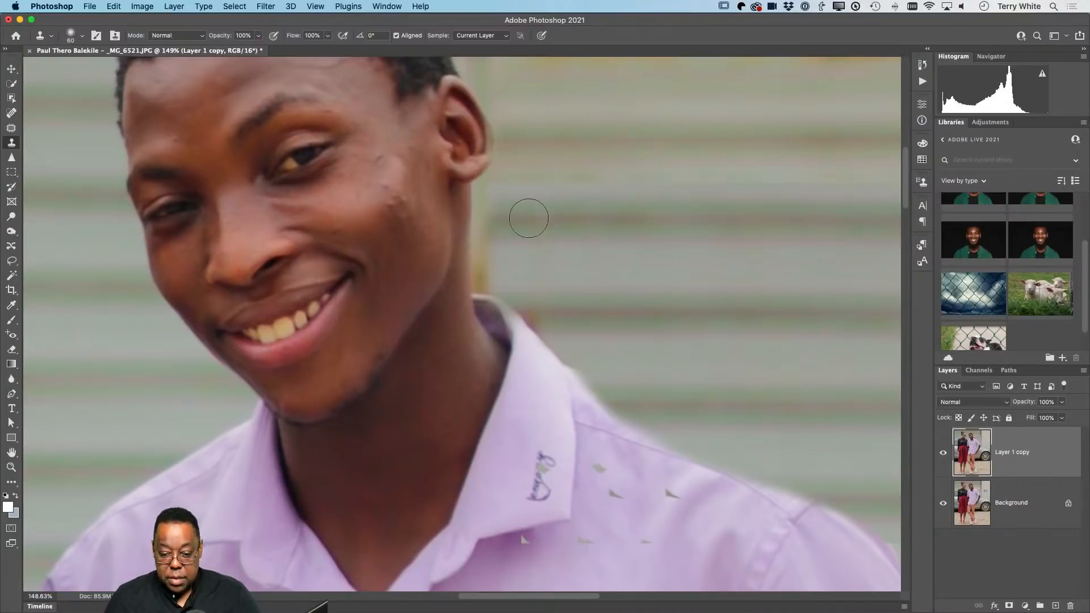
pyautogui.moveTo(492, 223)
pyautogui.mouseDown()
pyautogui.moveTo(491, 204)
pyautogui.moveTo(488, 275)
pyautogui.moveTo(526, 289)
pyautogui.moveTo(533, 308)
pyautogui.moveTo(542, 303)
pyautogui.mouseUp()
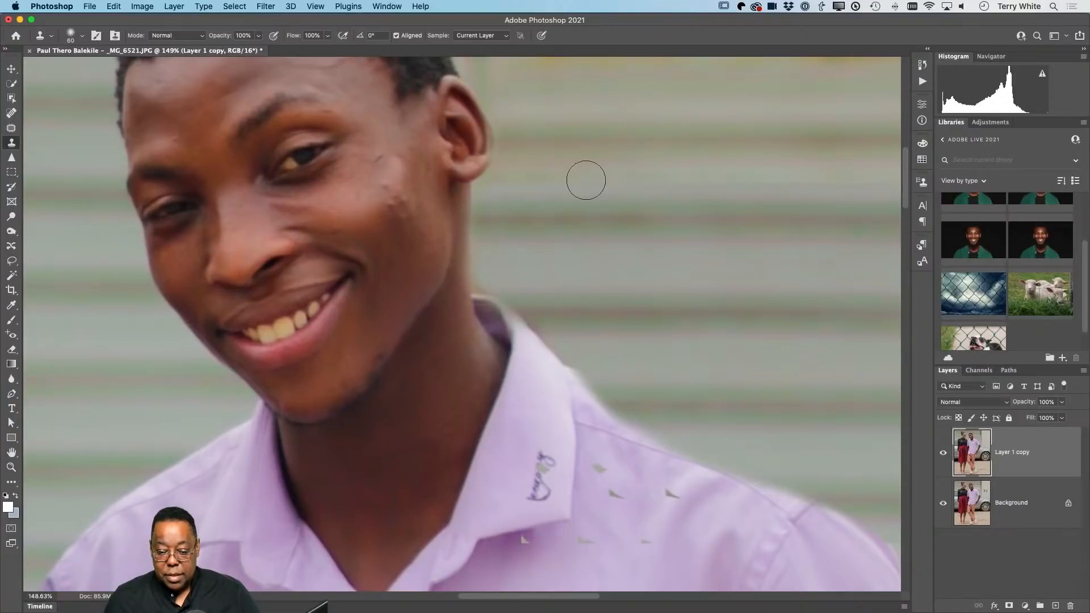
pyautogui.press('super+0')
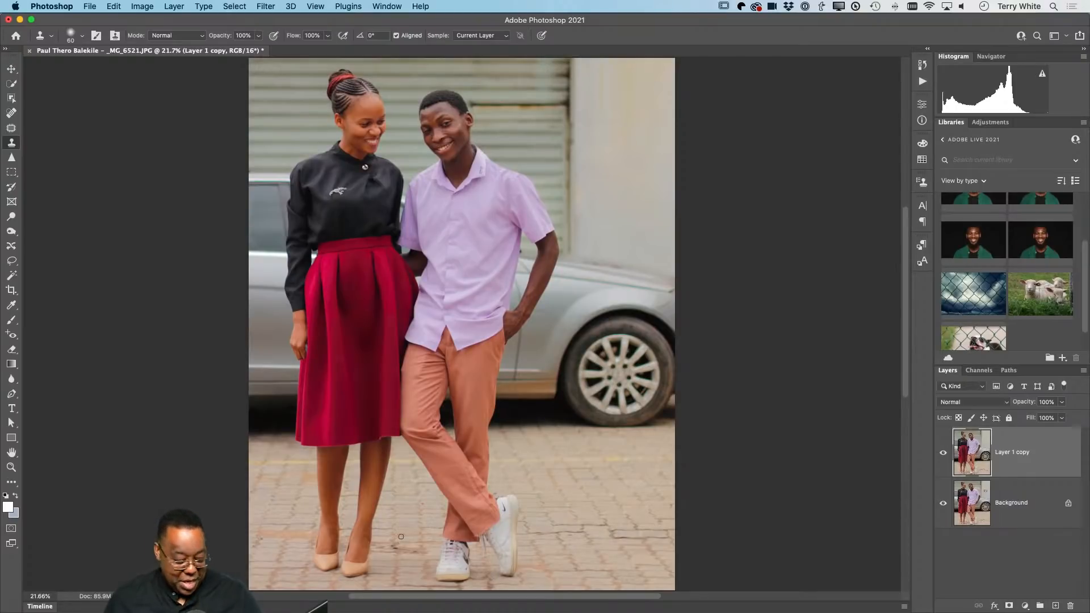
# - Patch the dark stain on the paving between the couple's feet with clean bricks just below it, then deselect
pyautogui.press('z')
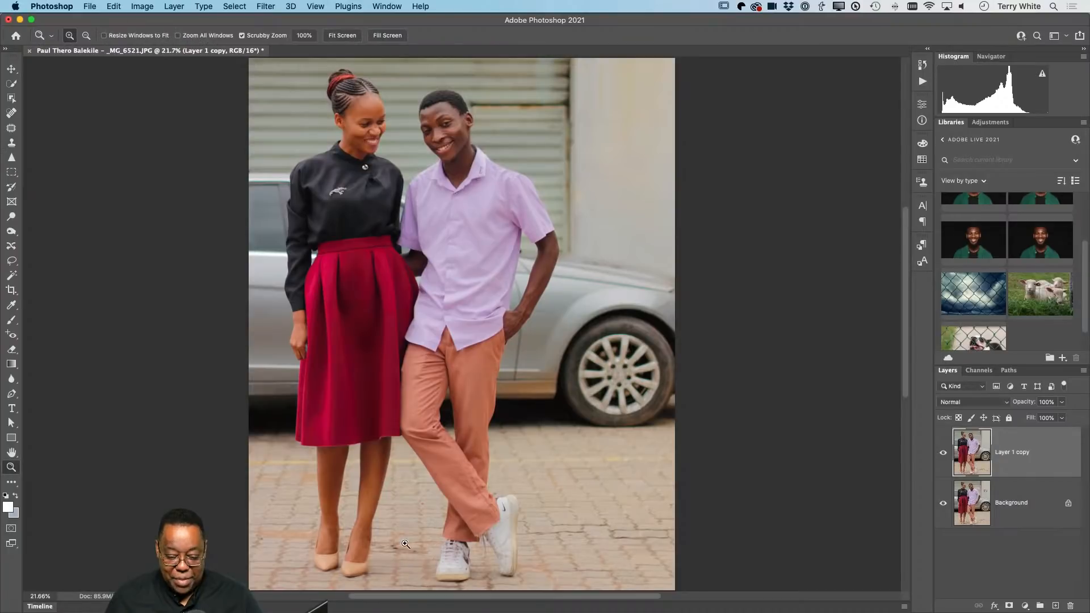
pyautogui.moveTo(401, 541); pyautogui.dragTo(468, 552)
pyautogui.moveTo(447, 509); pyautogui.dragTo(484, 382)
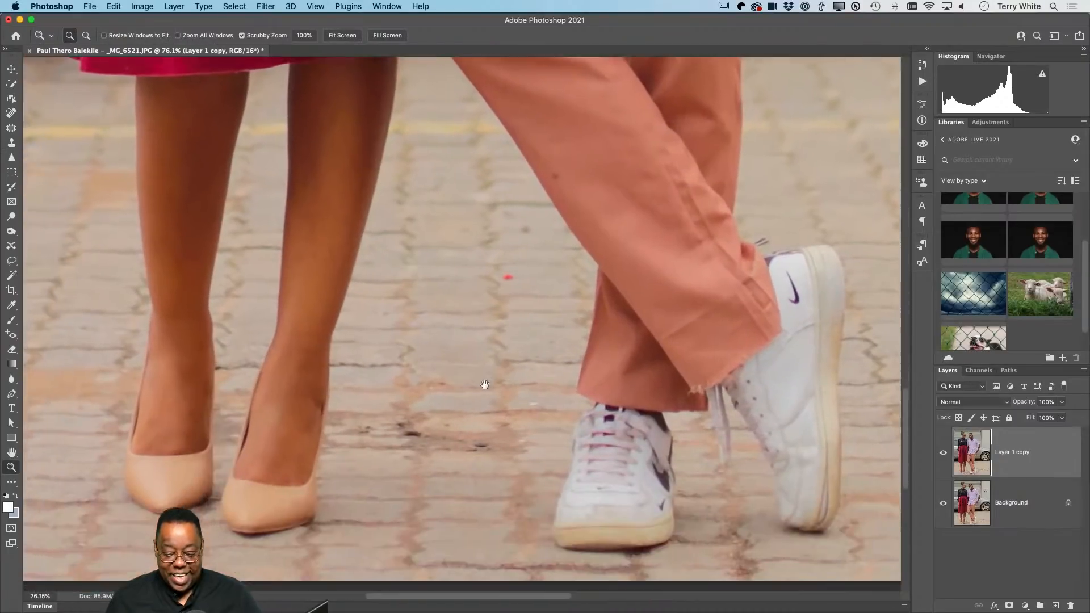
pyautogui.click(11, 128)
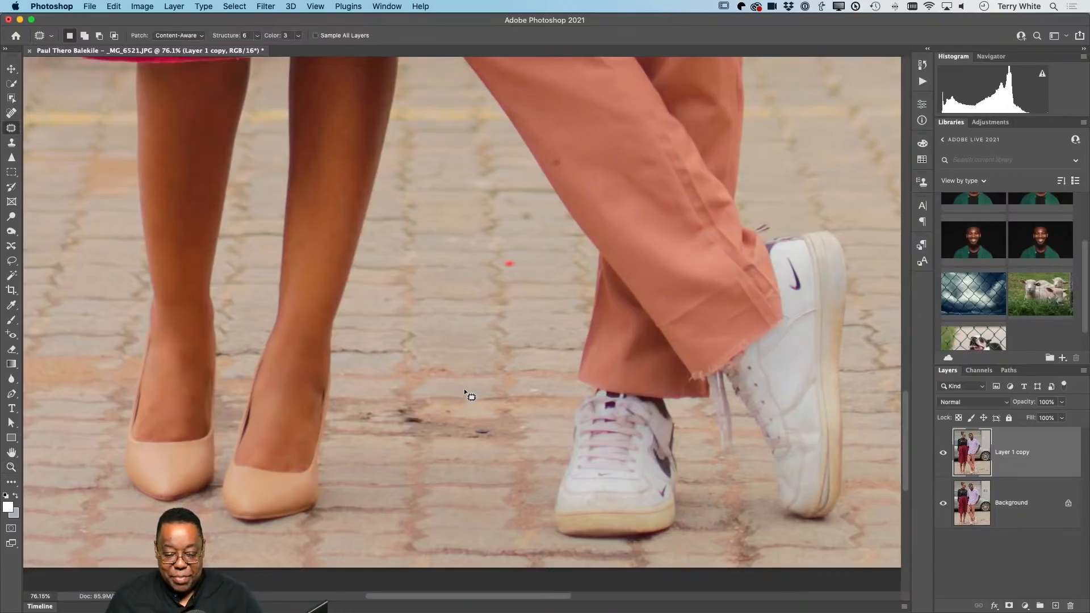
pyautogui.moveTo(464, 389)
pyautogui.mouseDown()
pyautogui.moveTo(367, 388)
pyautogui.moveTo(396, 447)
pyautogui.moveTo(474, 458)
pyautogui.moveTo(521, 449)
pyautogui.moveTo(545, 423)
pyautogui.moveTo(542, 400)
pyautogui.mouseUp()
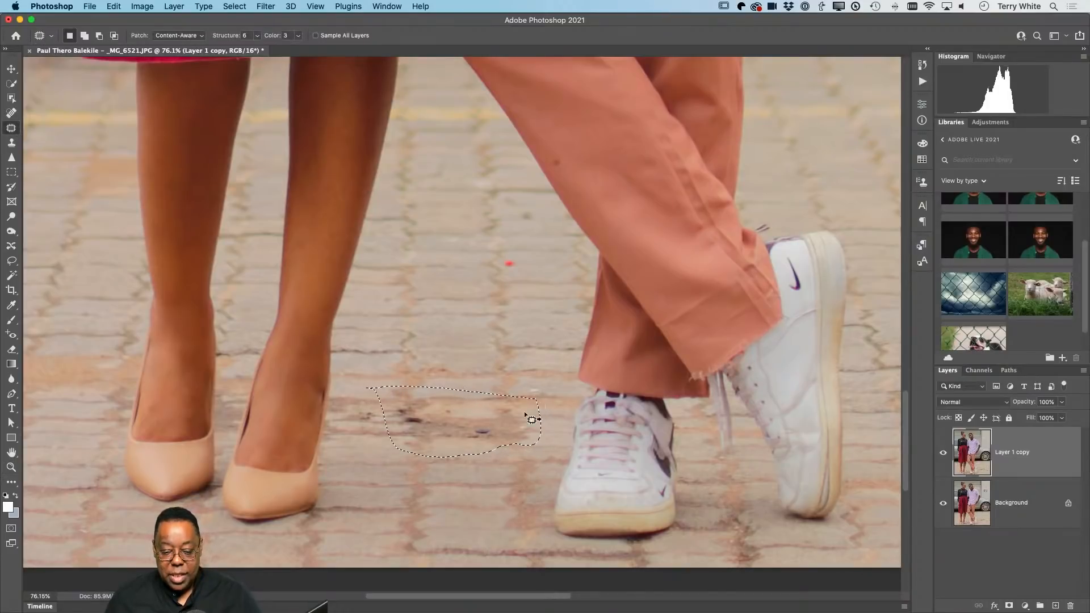
pyautogui.moveTo(497, 434); pyautogui.dragTo(493, 499)
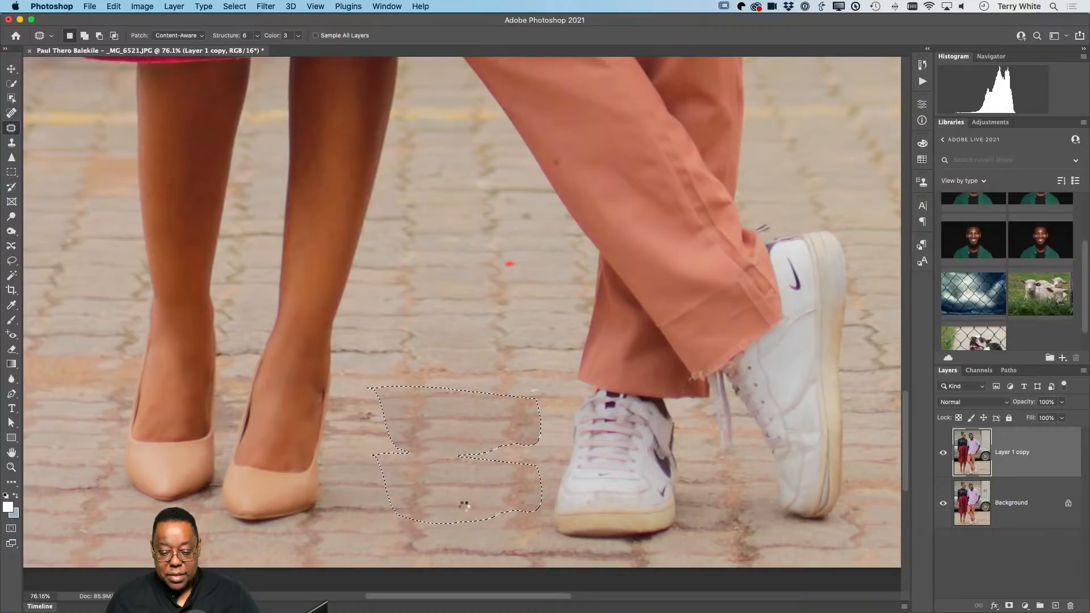
pyautogui.press('super+d')
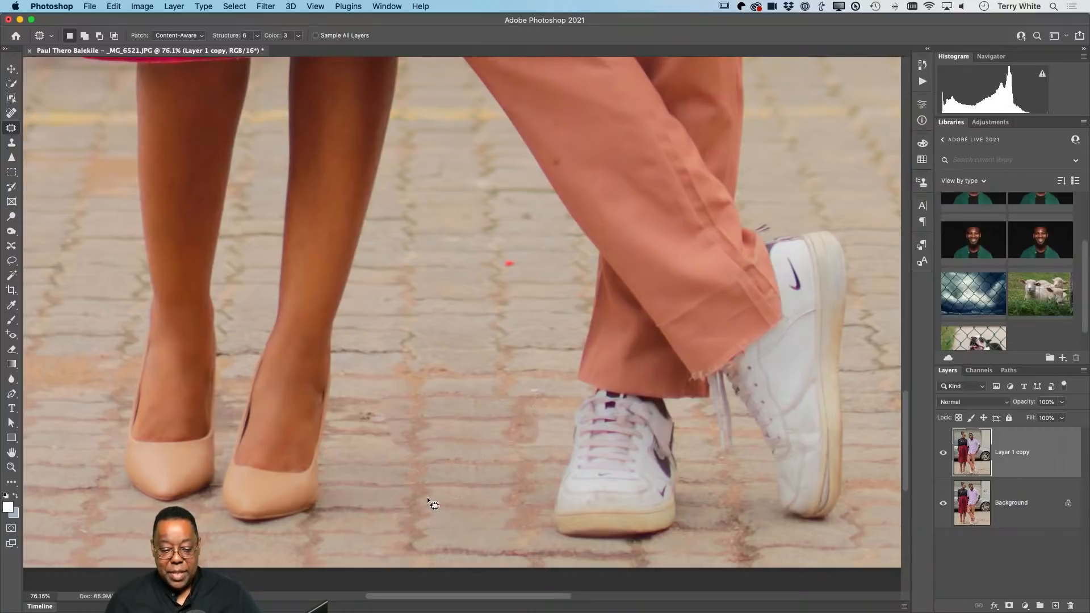
pyautogui.press('super+0')
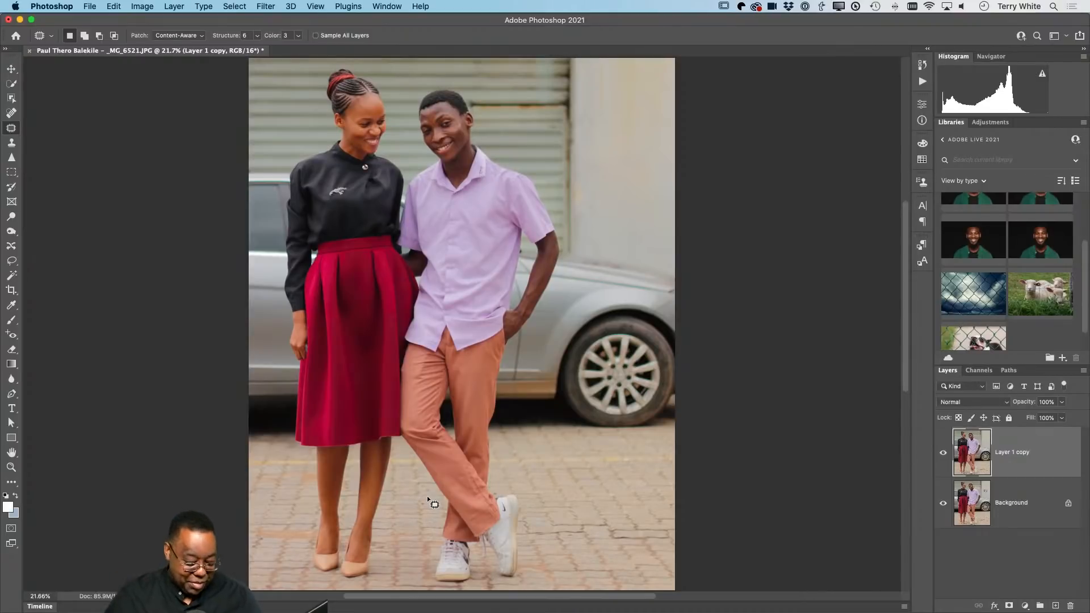
# - Save and close the retouched couple photo, and switch back to Lightroom Classic
pyautogui.press('super+s')
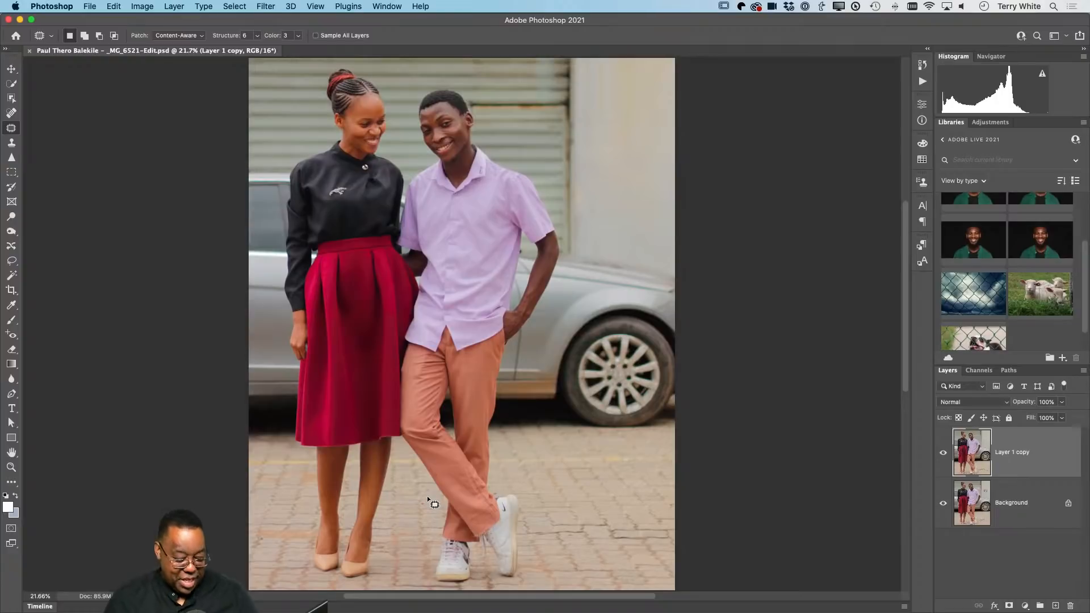
pyautogui.press('super+w')
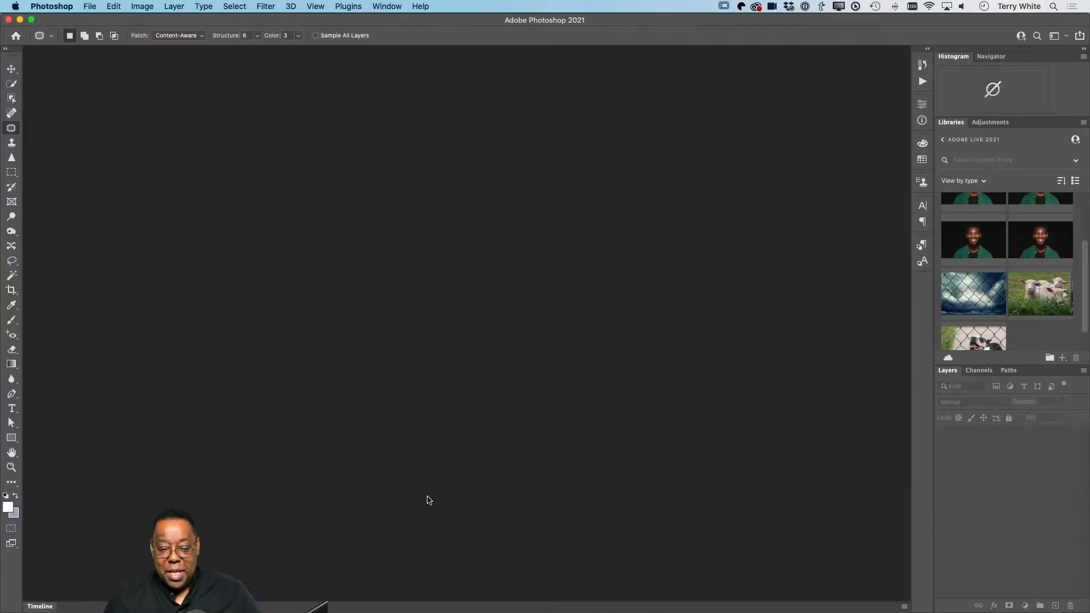
pyautogui.press('super+q')
pyautogui.press('super+Tab')
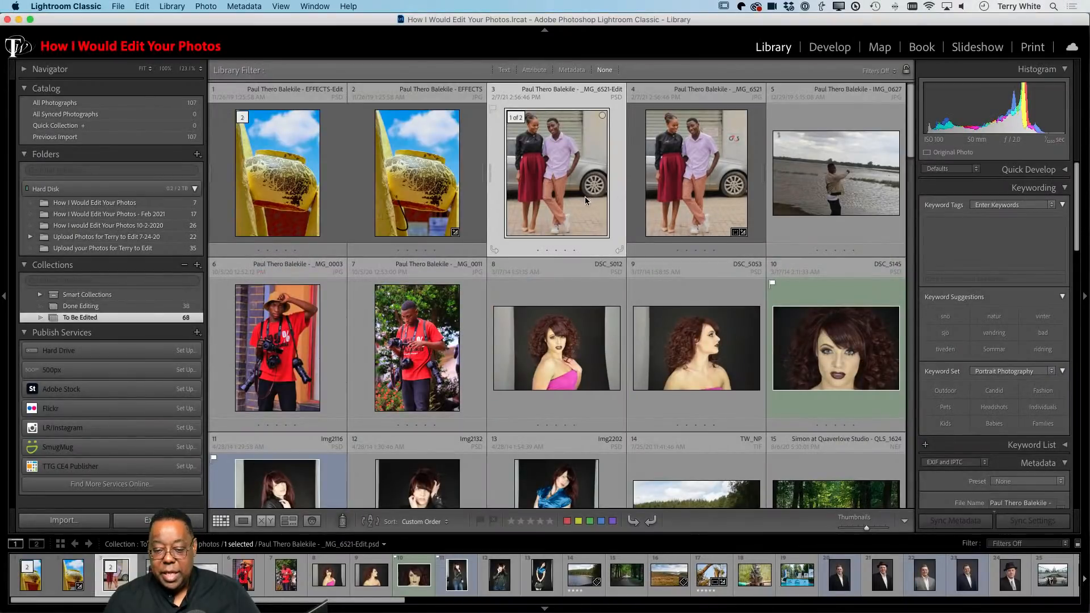
# - Compare the original and retouched versions of the couple photo at full screen
pyautogui.click(675, 206)
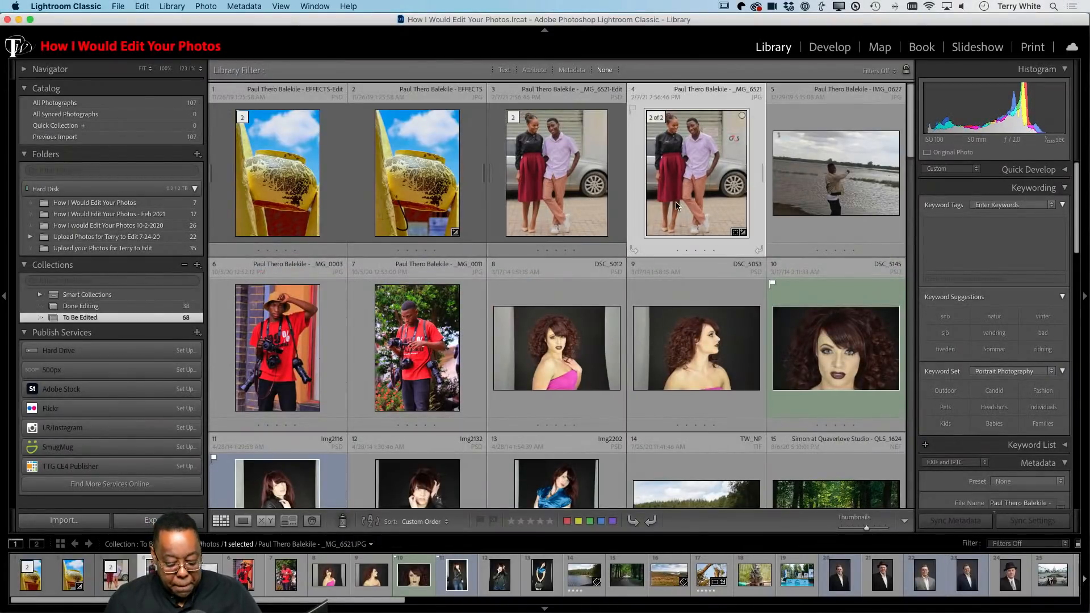
pyautogui.press('f')
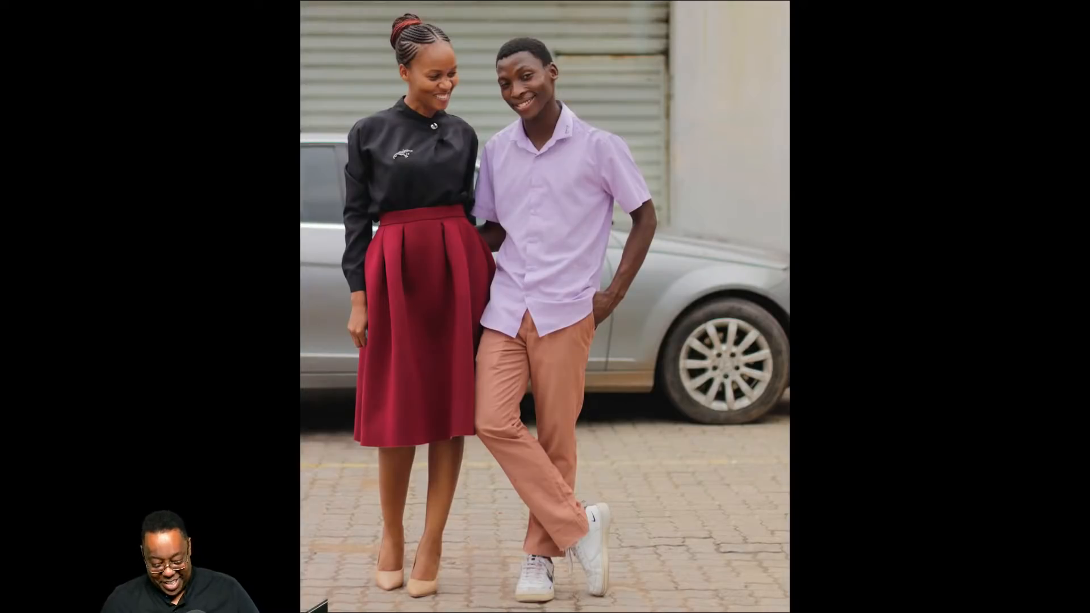
pyautogui.press('f')
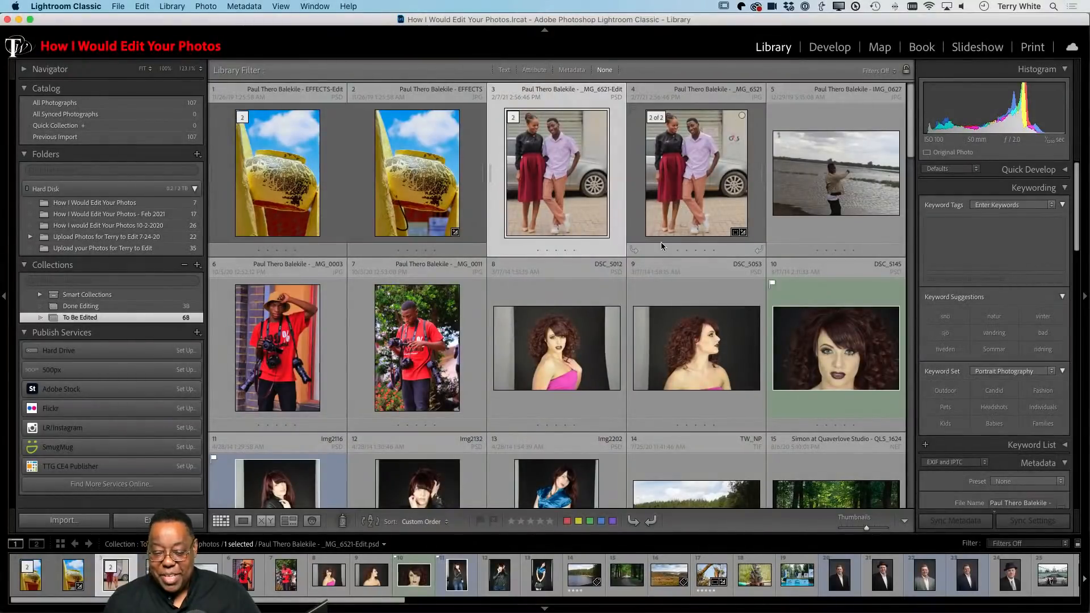
# - Open the lake photo IMG_0627 for developing and straighten its crop along the horizon, about -5.49 degrees
pyautogui.click(842, 186)
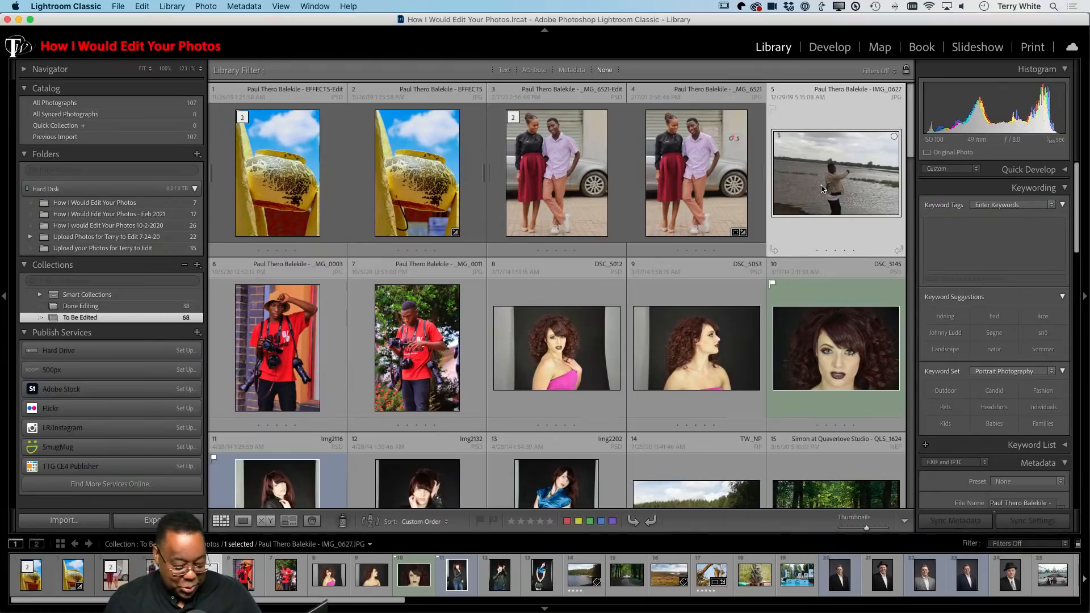
pyautogui.press('d')
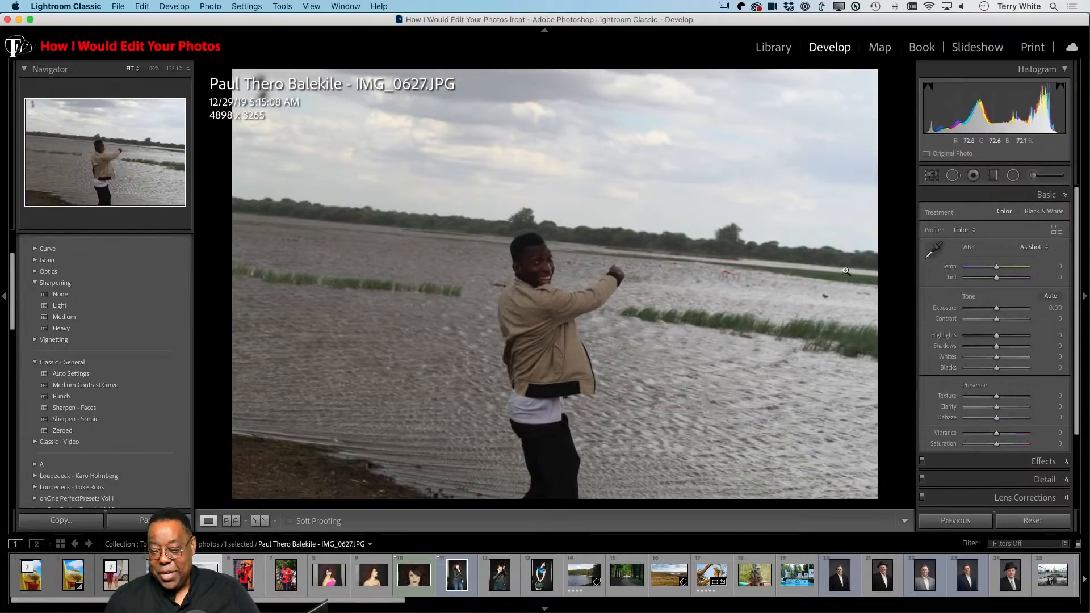
pyautogui.click(932, 176)
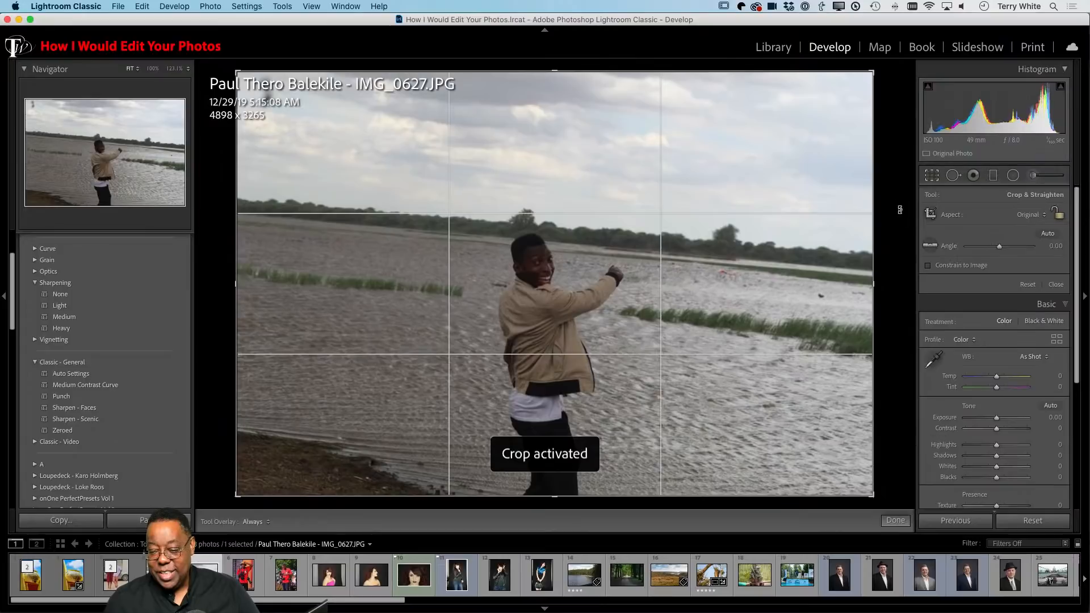
pyautogui.click(932, 245)
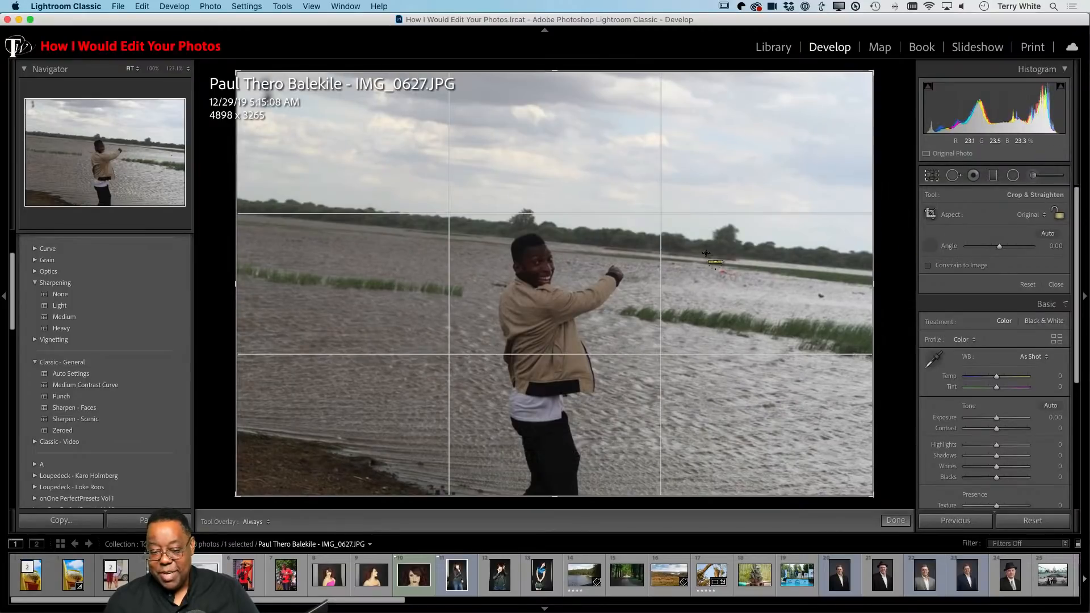
pyautogui.moveTo(271, 214); pyautogui.dragTo(844, 269)
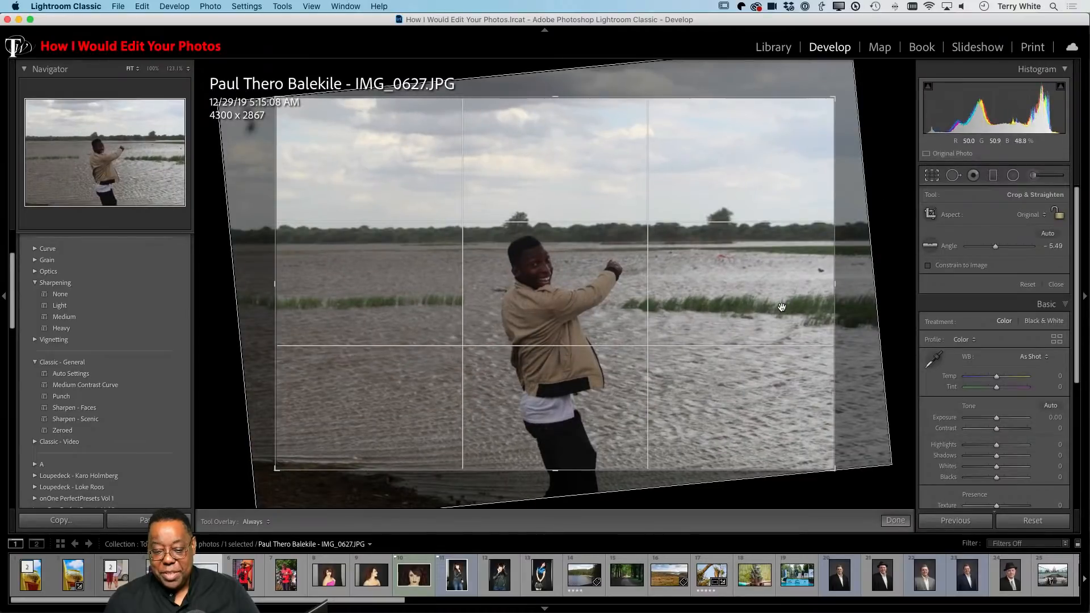
pyautogui.press('d')
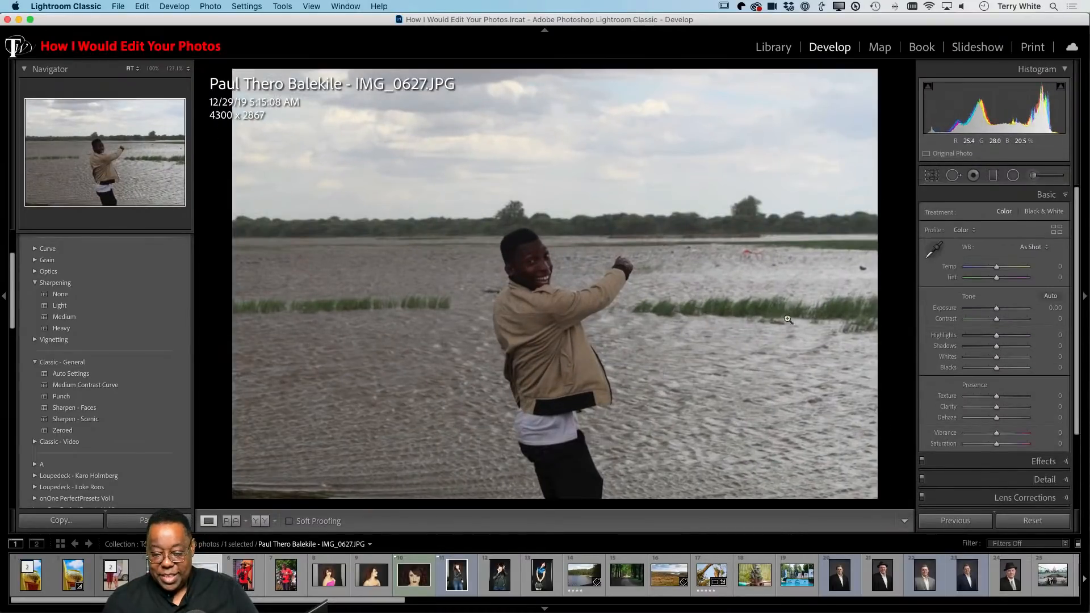
# - Apply automatic tone to the lake photo and raise Shadows to +74
pyautogui.click(1050, 296)
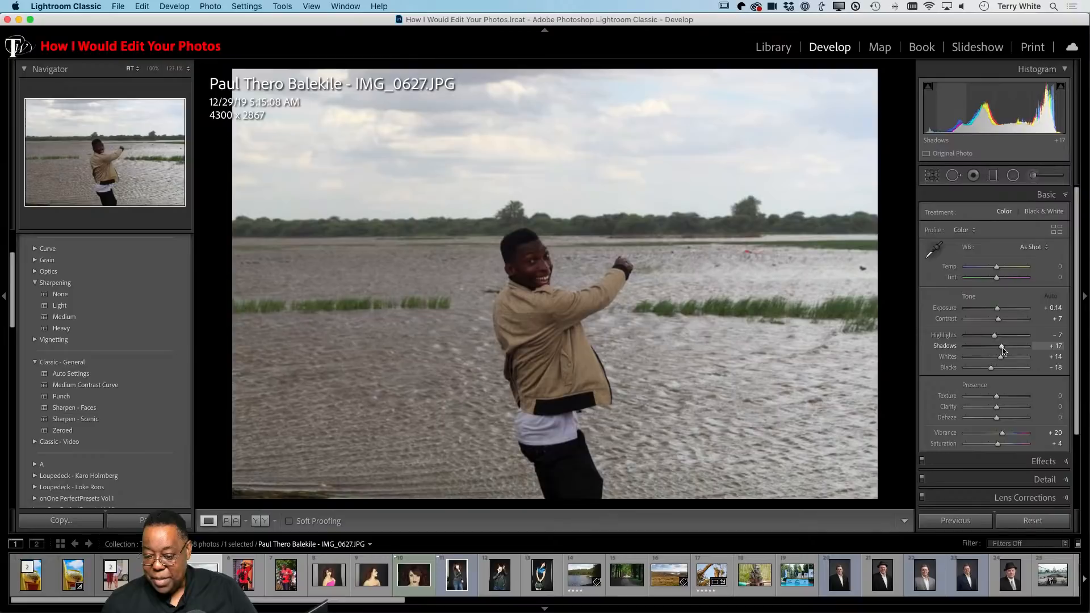
pyautogui.moveTo(1003, 350)
pyautogui.mouseDown()
pyautogui.moveTo(1031, 351)
pyautogui.moveTo(1019, 351)
pyautogui.mouseUp()
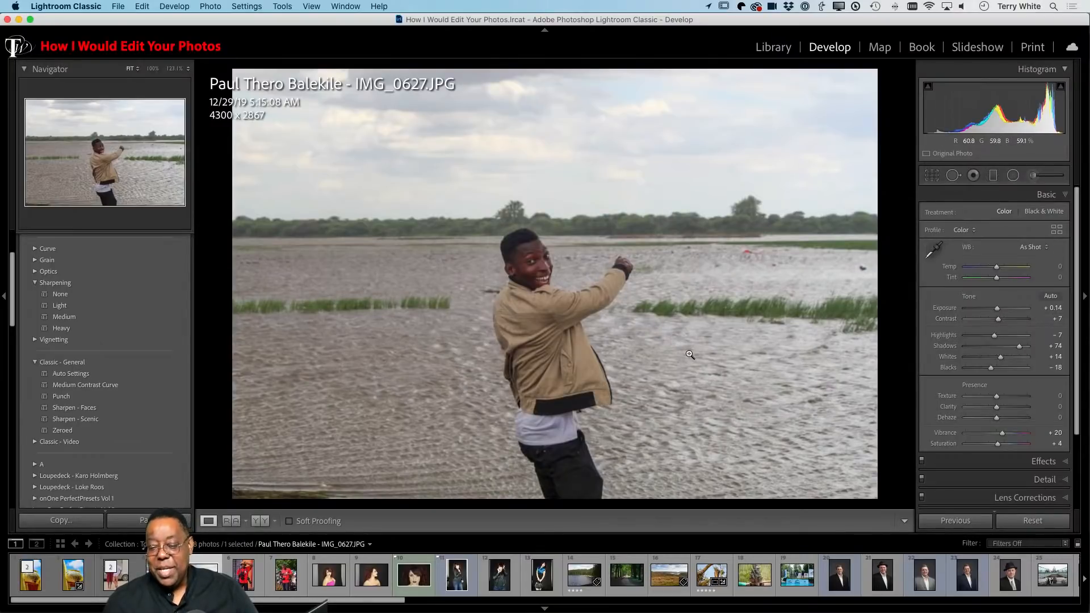
# - Open the portrait DSC_5012 from the photo grid for developing and apply automatic tone
pyautogui.press('g')
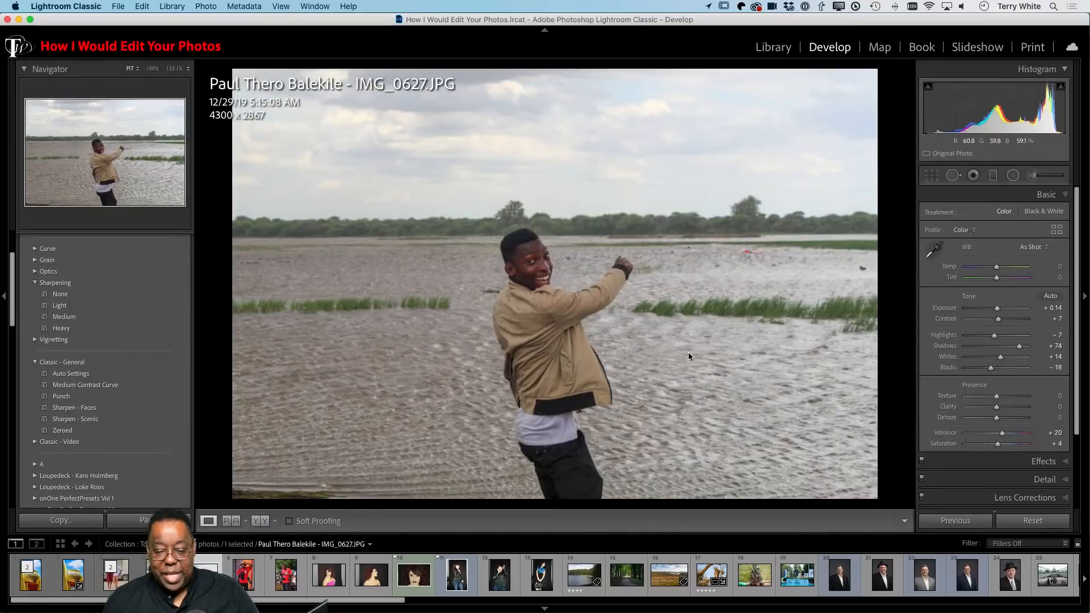
pyautogui.scroll(-2, 527, 307)
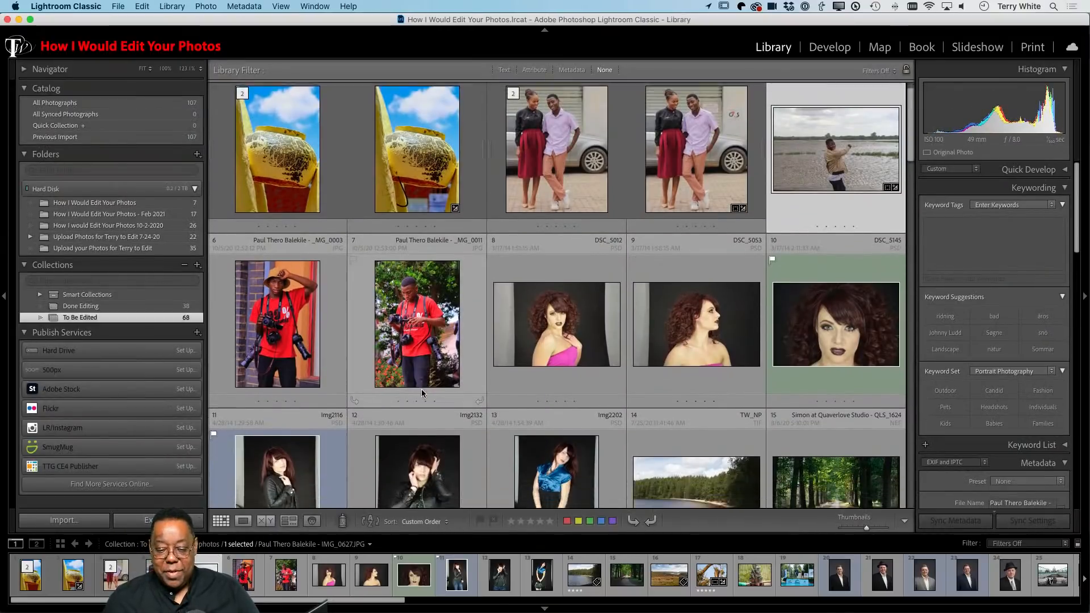
pyautogui.doubleClick(548, 303)
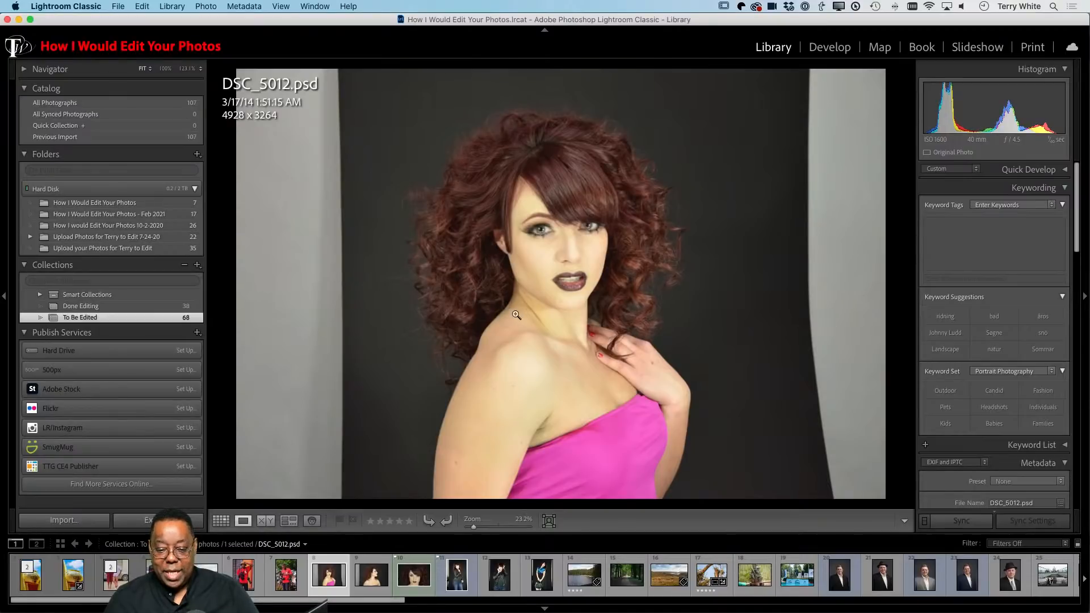
pyautogui.click(565, 244)
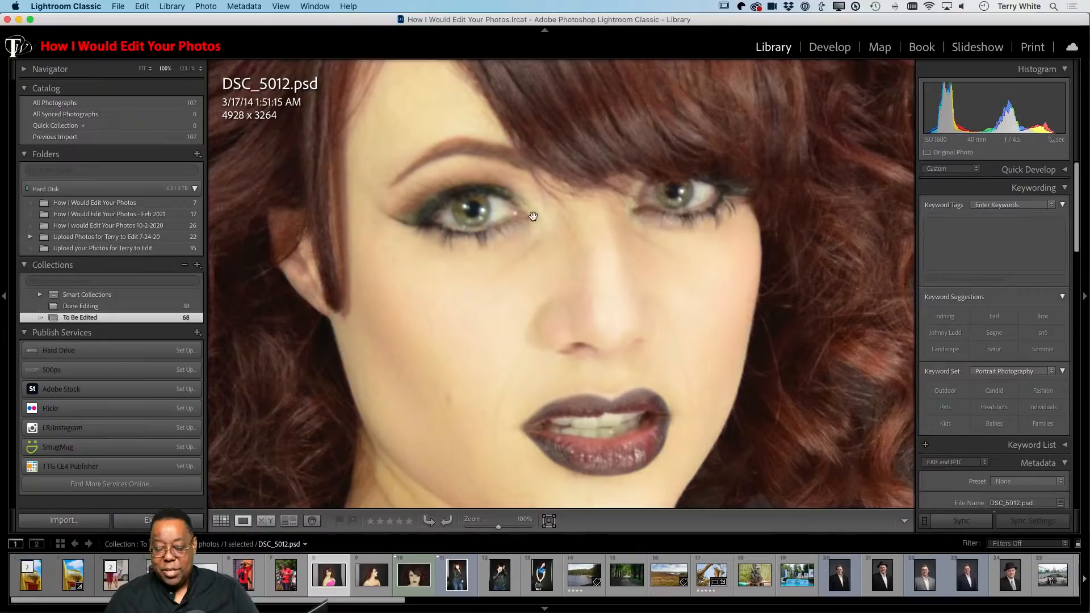
pyautogui.click(565, 196)
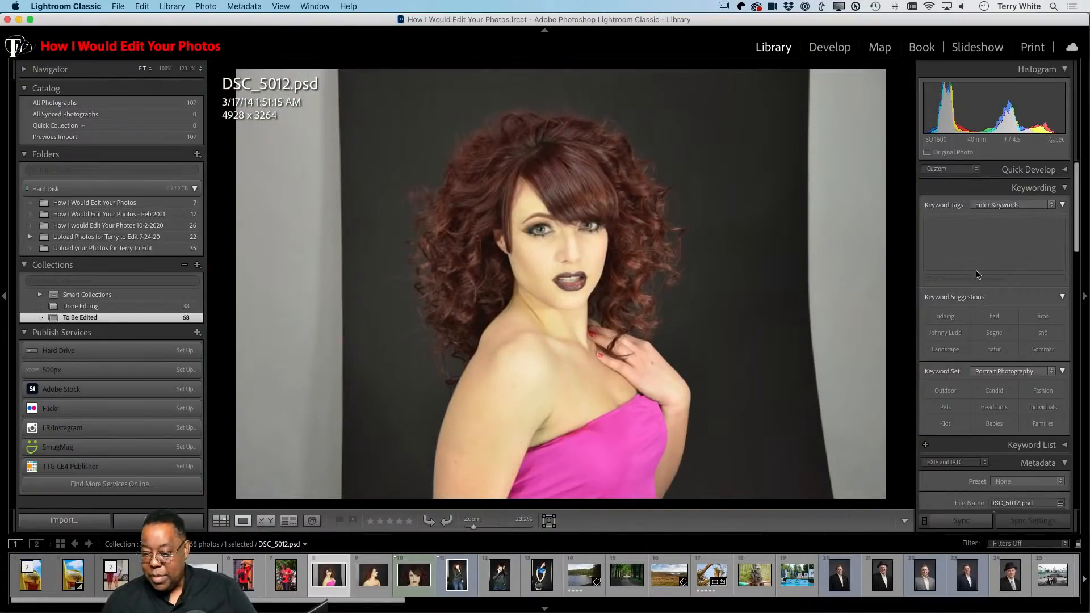
pyautogui.press('d')
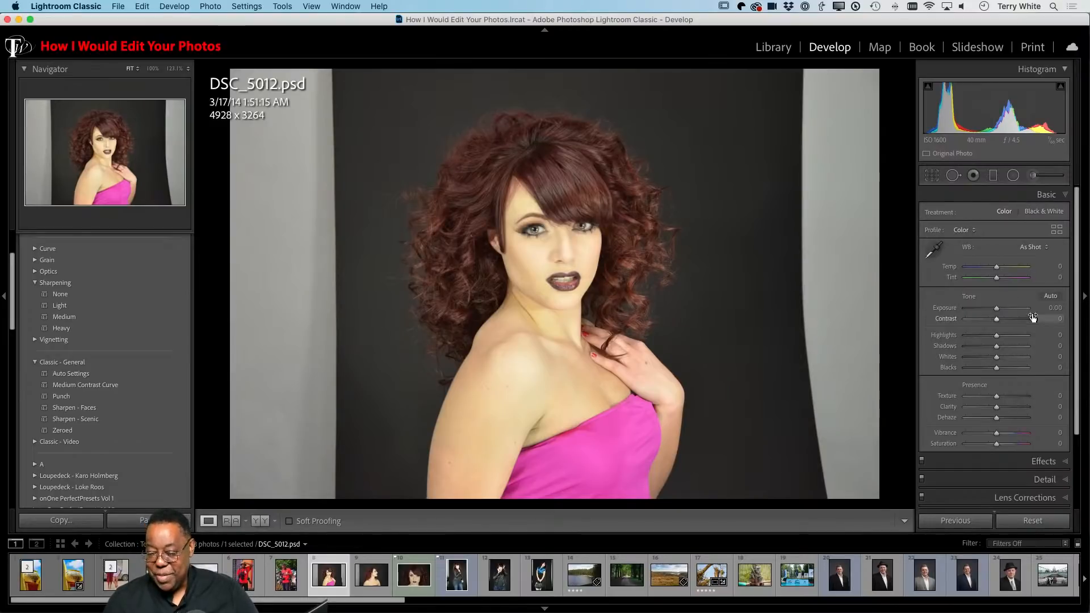
pyautogui.click(1050, 300)
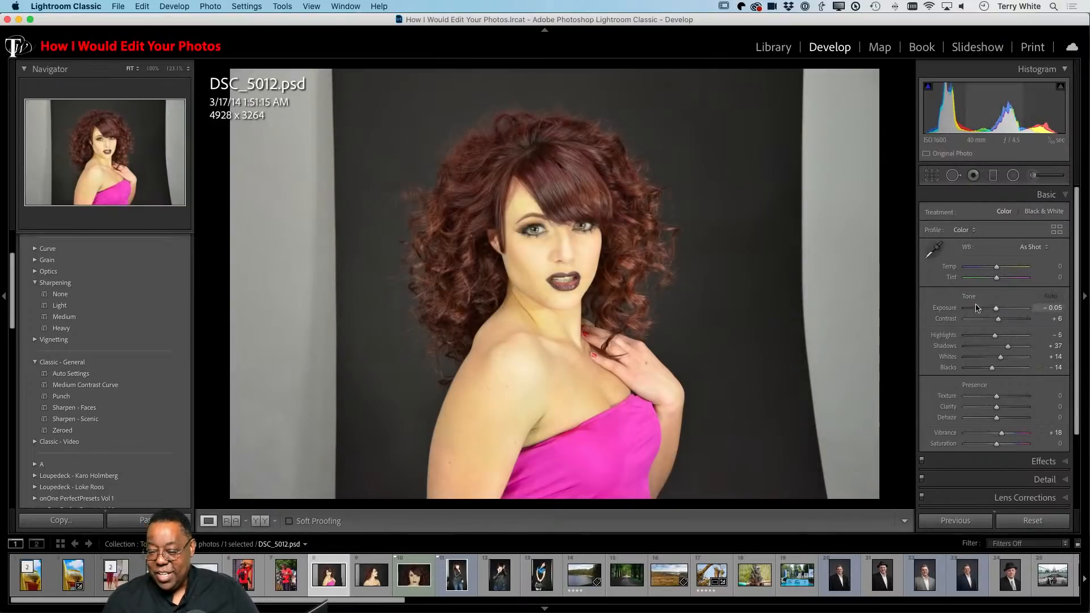
# - Try enabling lens profile corrections for the portrait
pyautogui.scroll(-3, 942, 312)
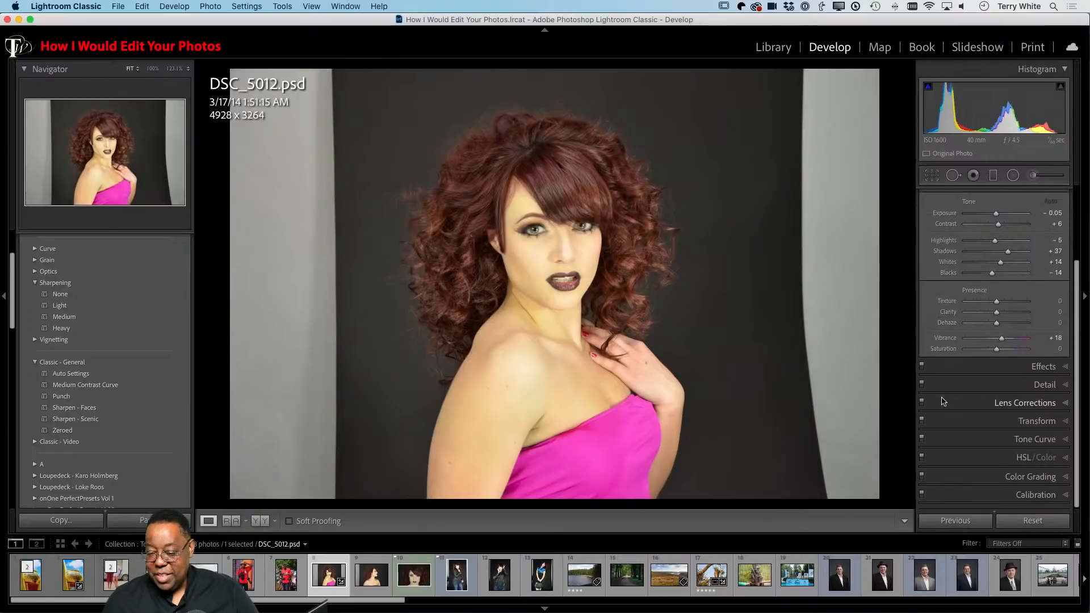
pyautogui.click(944, 404)
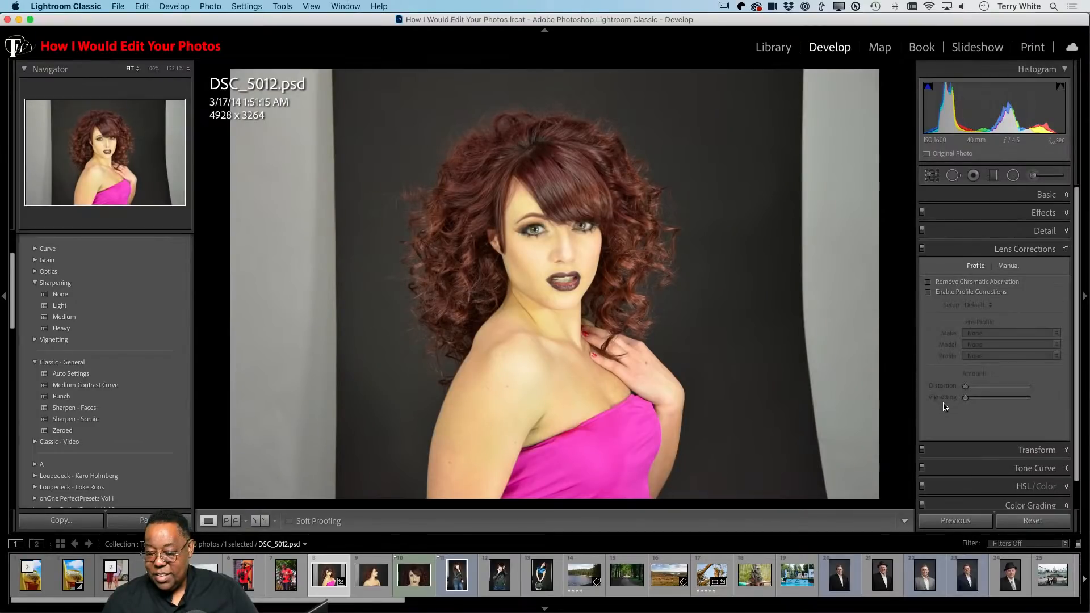
pyautogui.click(928, 292)
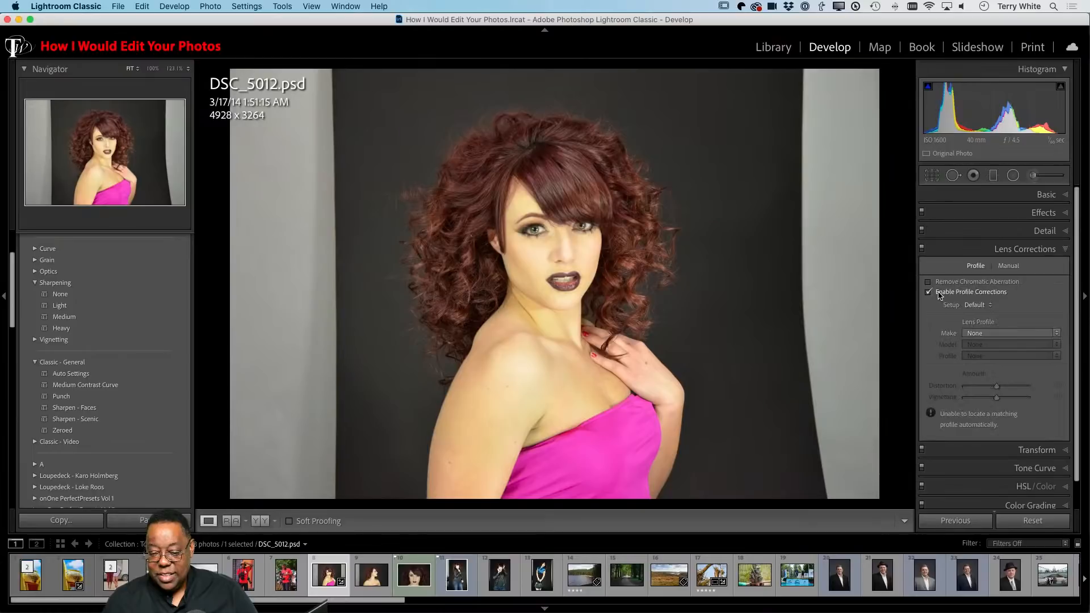
pyautogui.click(939, 294)
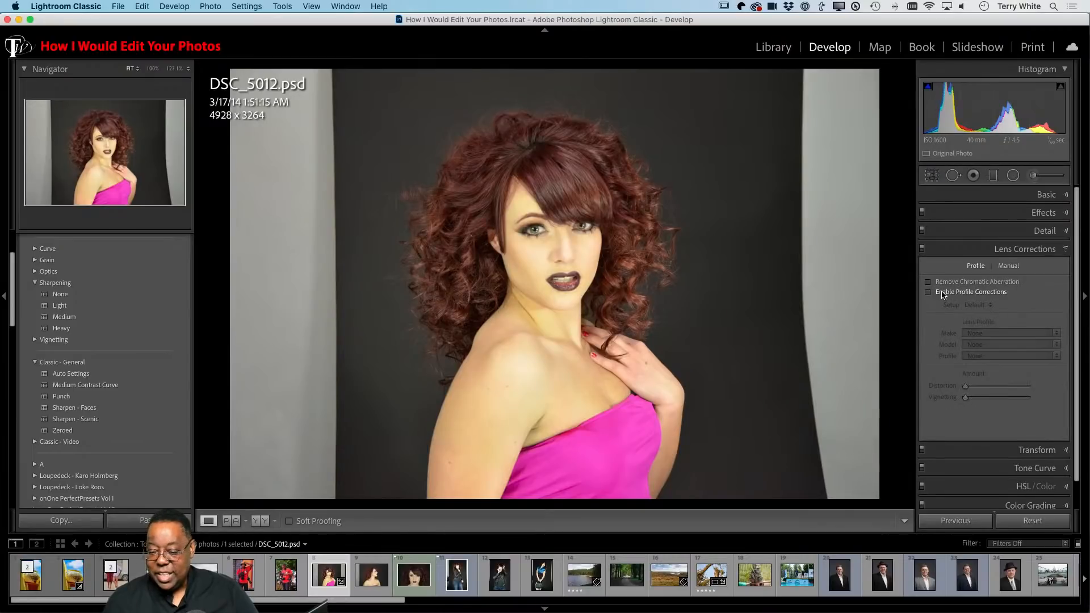
# - Set the portrait's white balance by sampling the dark gray backdrop, and cool Temp to -9
pyautogui.click(1050, 195)
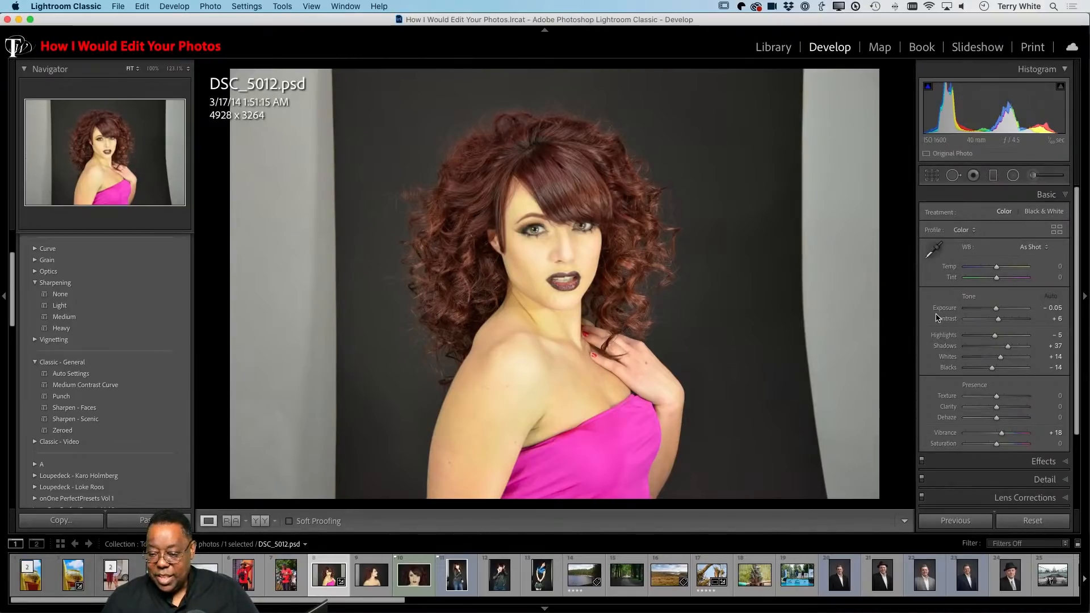
pyautogui.click(933, 252)
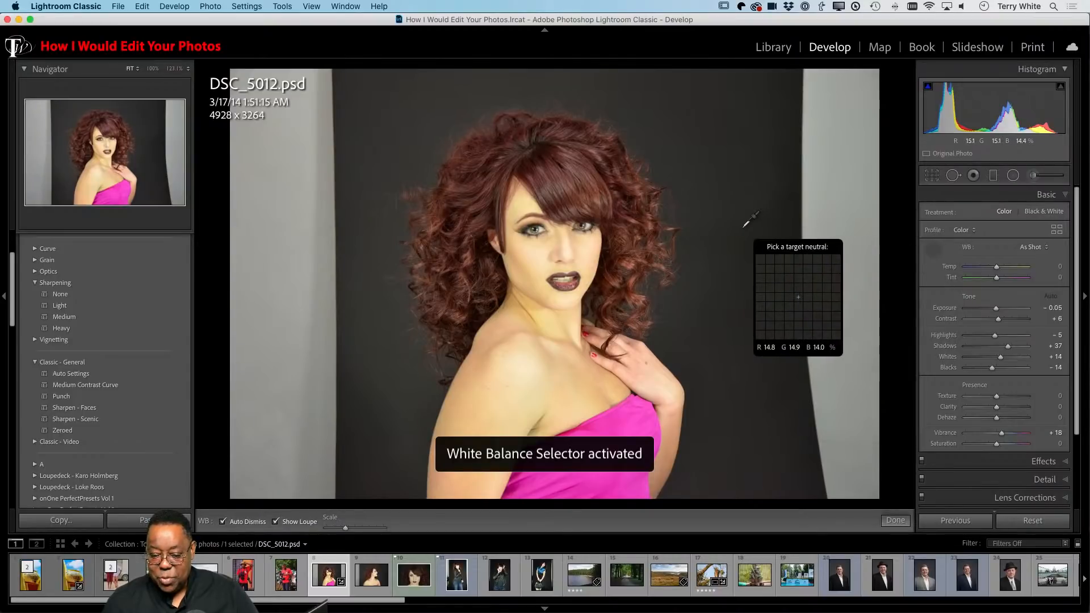
pyautogui.click(780, 339)
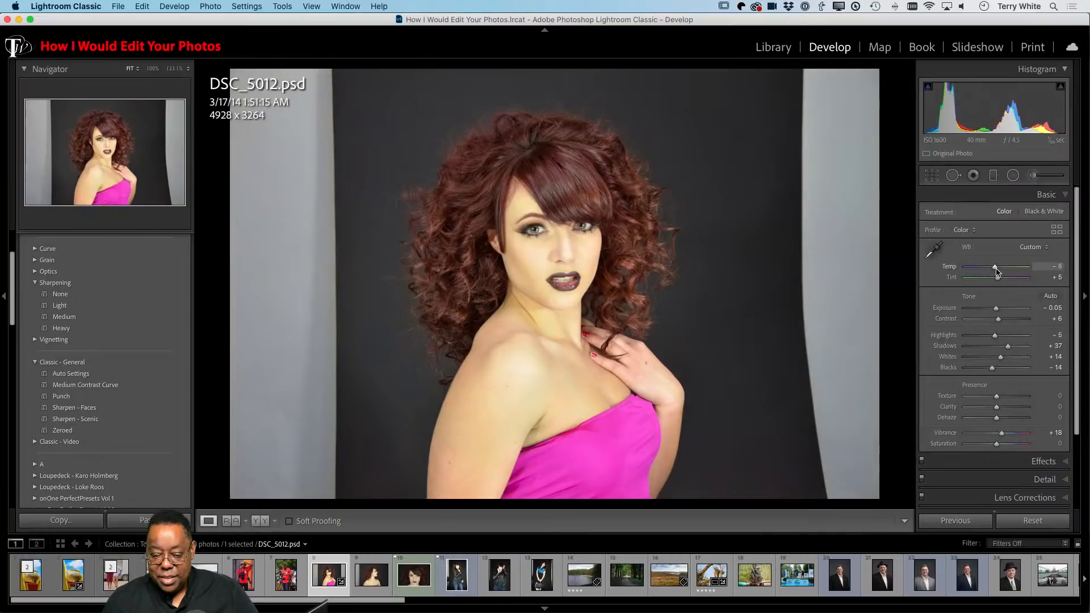
pyautogui.moveTo(995, 267); pyautogui.dragTo(994, 268)
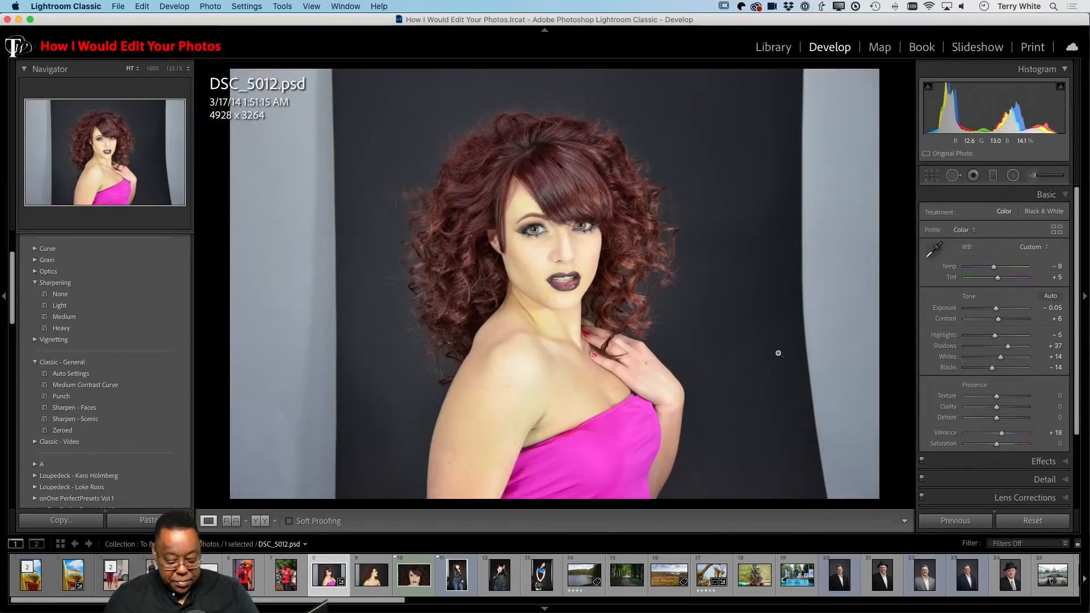
# - Crop the portrait to about 2943 x 3123, cutting off the light backdrop edges on both sides and a little above the hair
pyautogui.press('r')
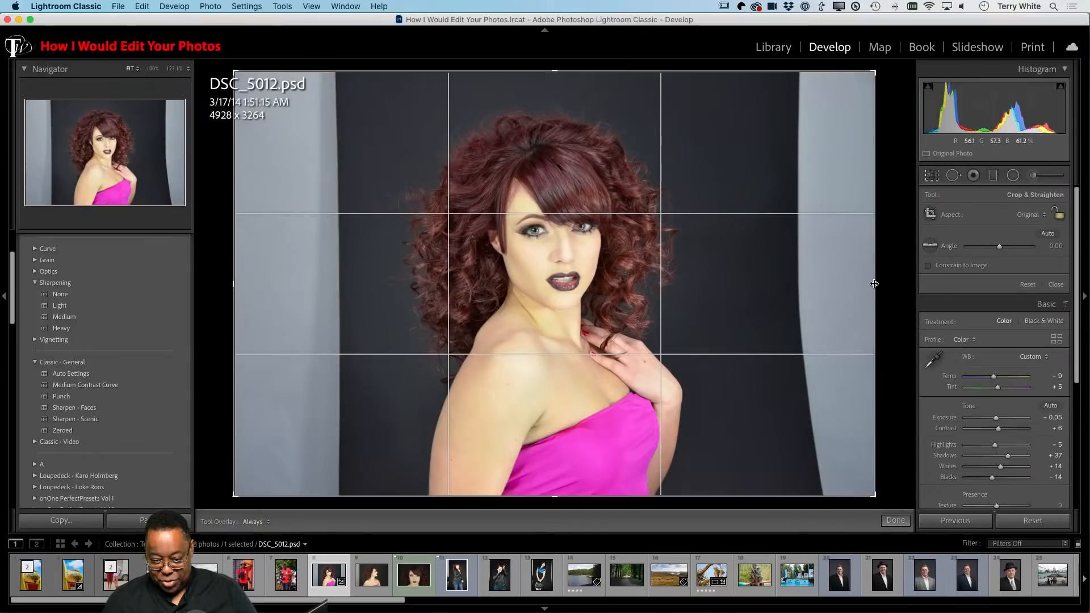
pyautogui.moveTo(874, 283); pyautogui.dragTo(771, 284)
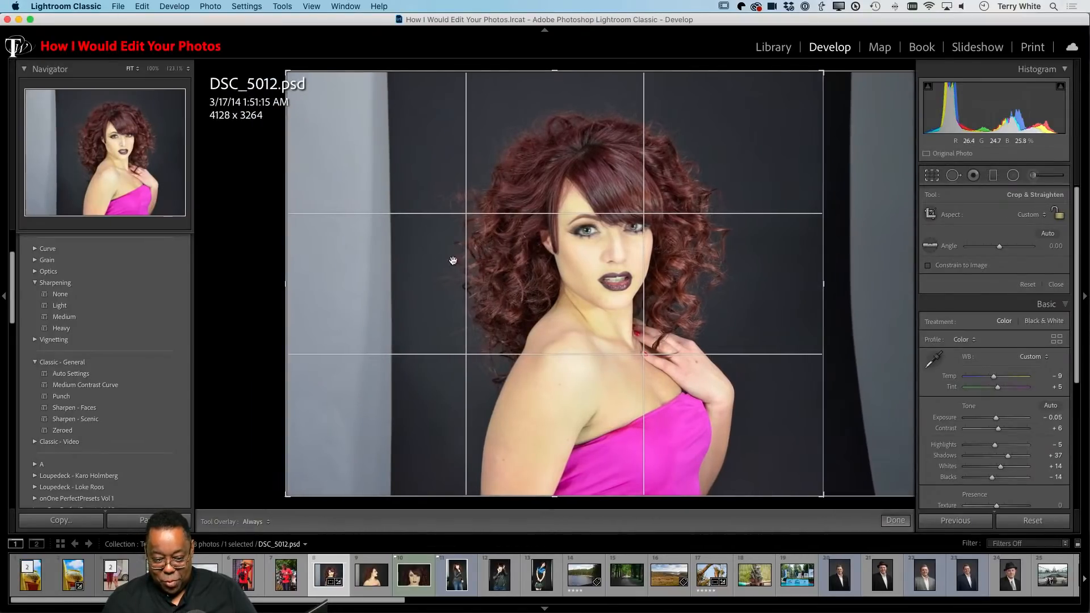
pyautogui.moveTo(285, 279); pyautogui.dragTo(370, 279)
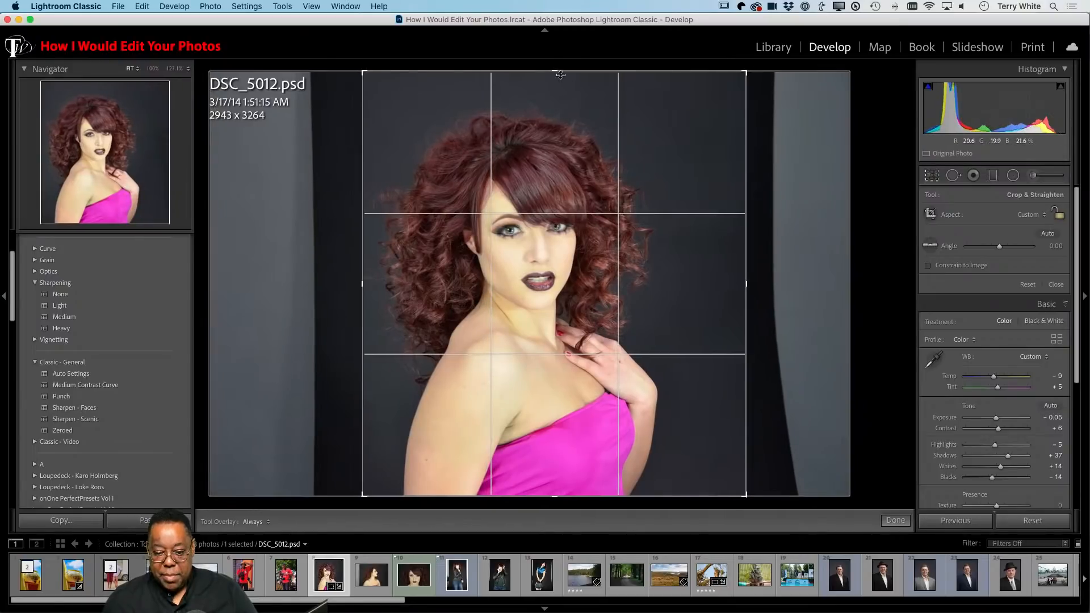
pyautogui.moveTo(561, 74); pyautogui.dragTo(556, 80)
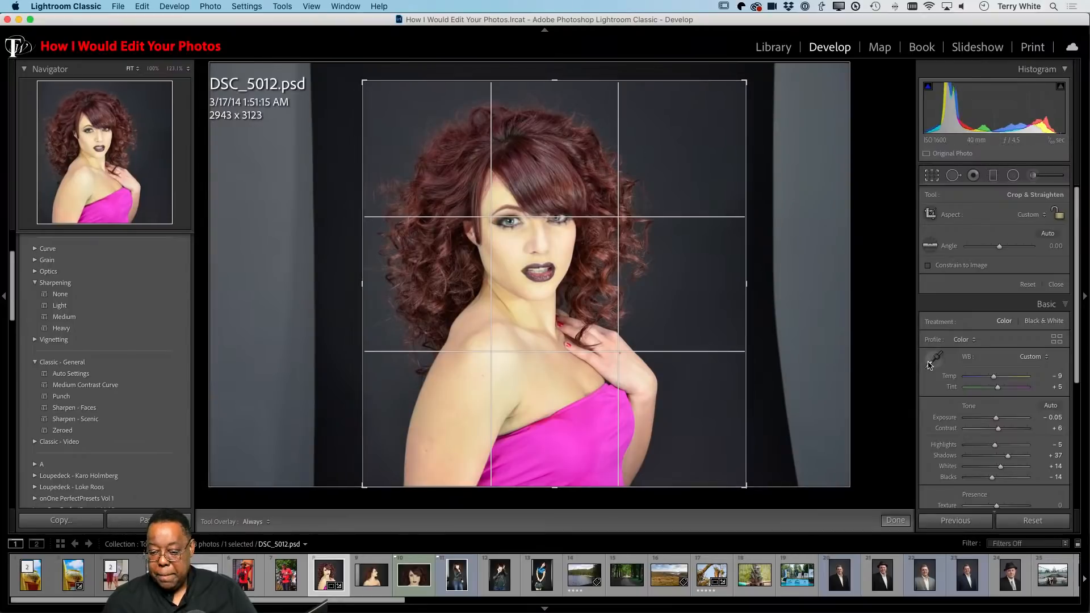
pyautogui.click(931, 177)
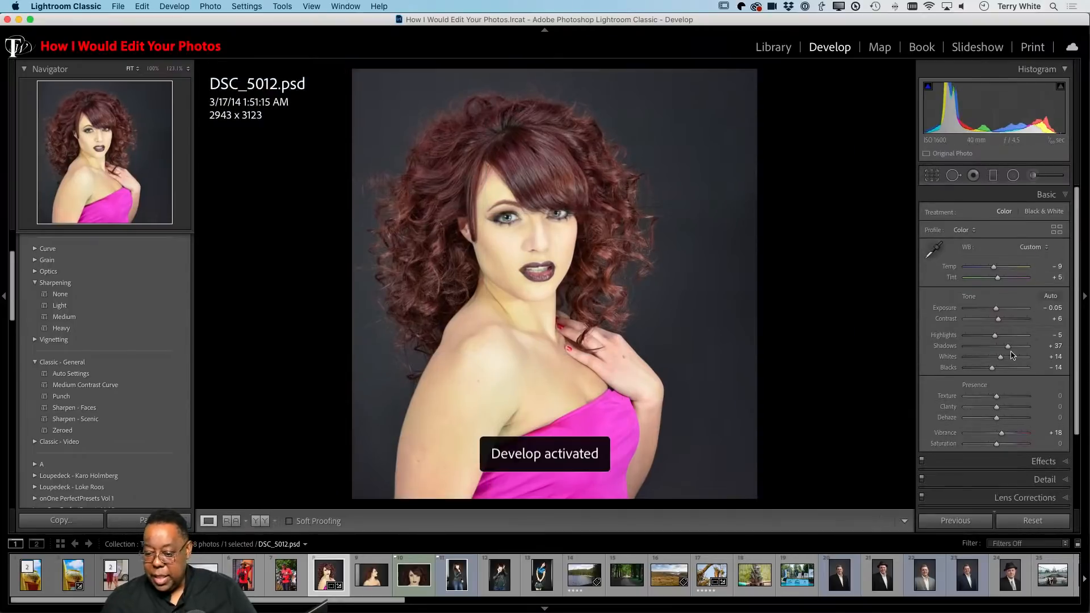
# - Raise the portrait's Contrast to +57 and open a copy with Lightroom adjustments in Photoshop
pyautogui.moveTo(1000, 326); pyautogui.dragTo(1016, 323)
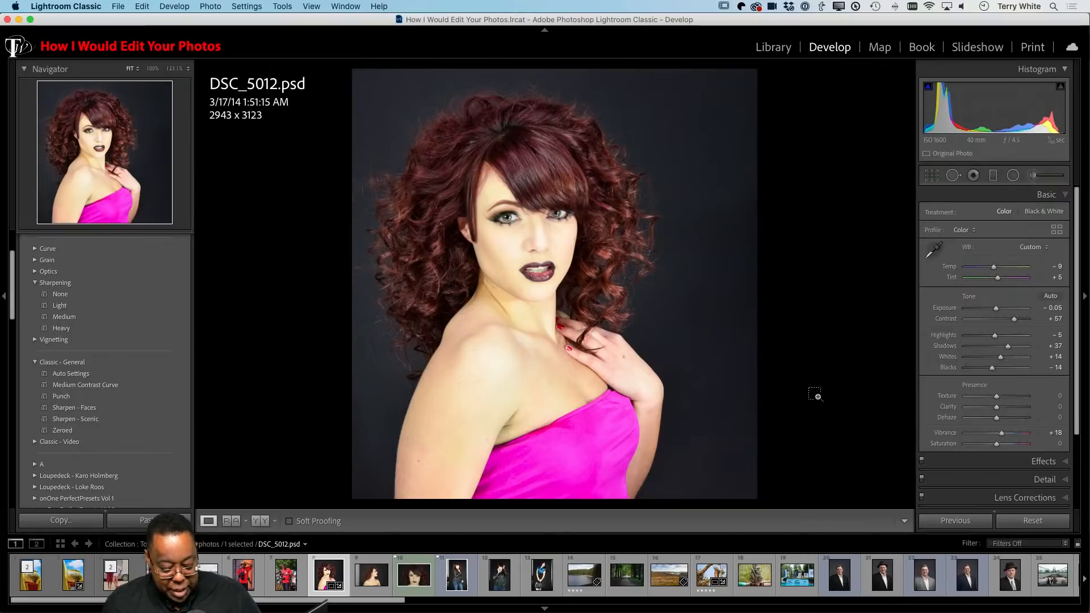
pyautogui.press('super+e')
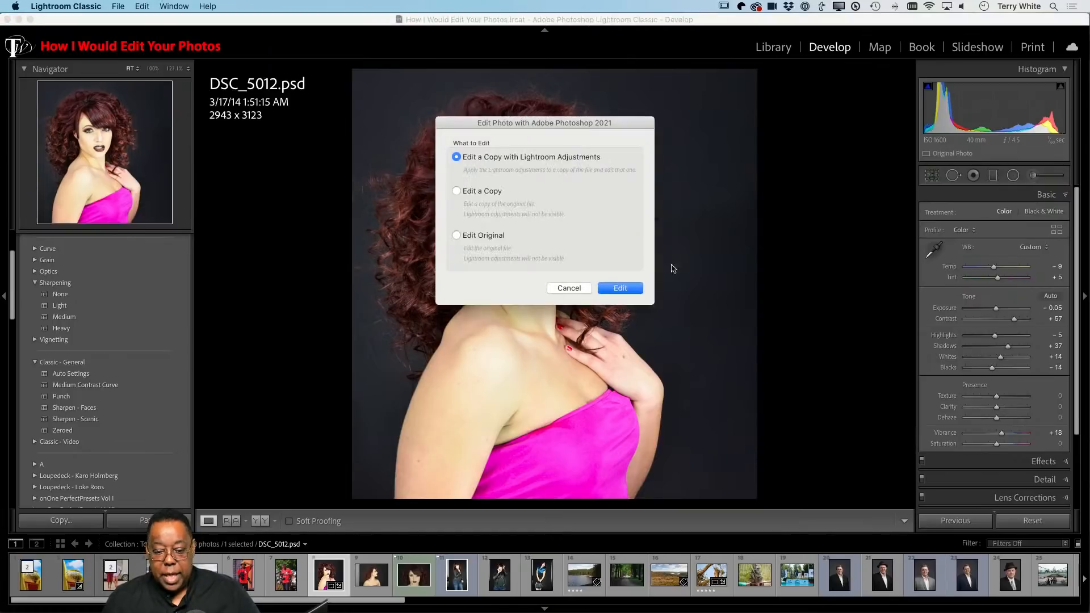
pyautogui.click(621, 288)
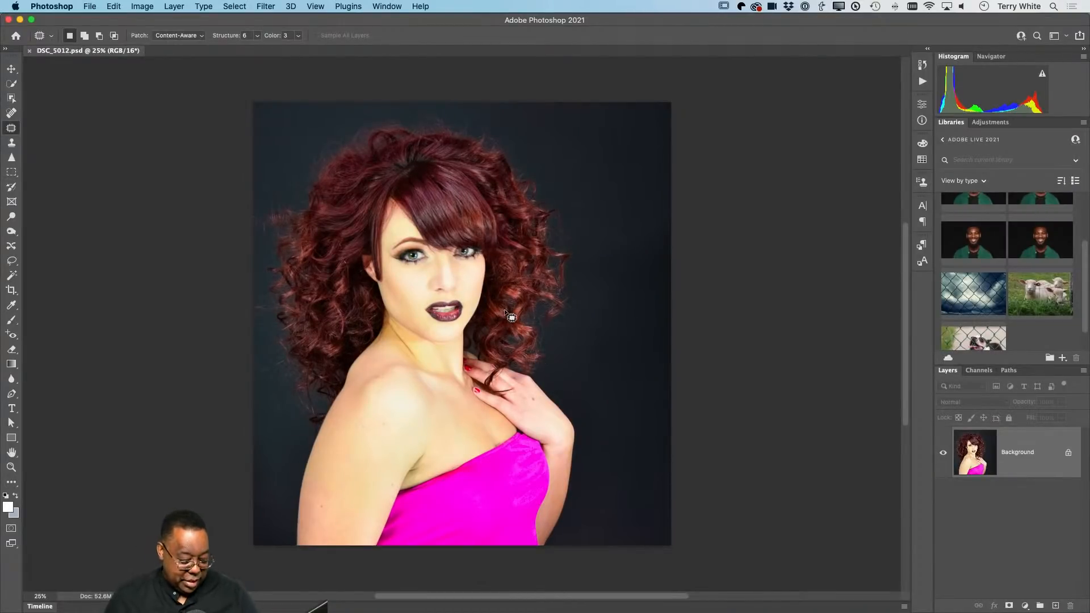
# - Try sharpening both eyes with the Sharpen tool directly on the Background layer, and undo the strokes
pyautogui.press('z')
pyautogui.moveTo(444, 257); pyautogui.dragTo(511, 309)
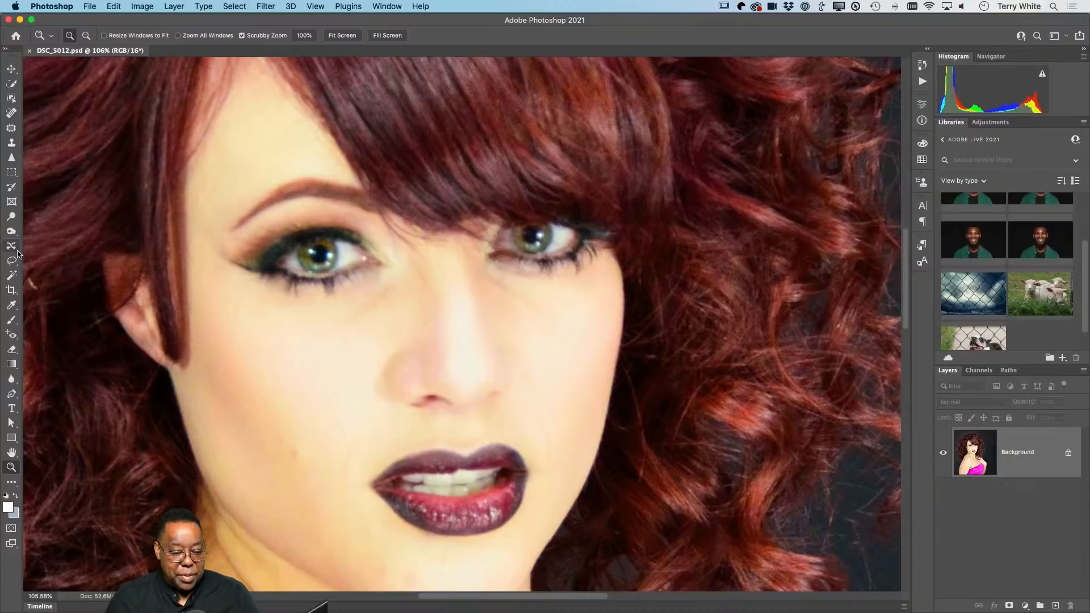
pyautogui.click(11, 157)
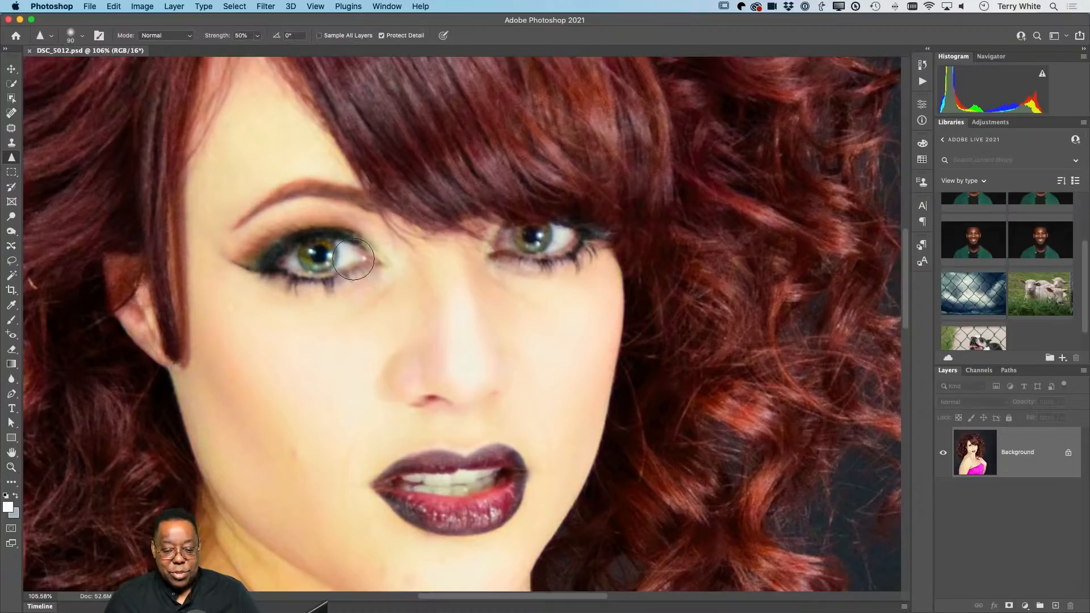
pyautogui.moveTo(301, 261)
pyautogui.mouseDown()
pyautogui.moveTo(327, 252)
pyautogui.moveTo(282, 271)
pyautogui.moveTo(358, 261)
pyautogui.mouseUp()
pyautogui.moveTo(572, 257)
pyautogui.mouseDown()
pyautogui.moveTo(499, 245)
pyautogui.moveTo(524, 243)
pyautogui.mouseUp()
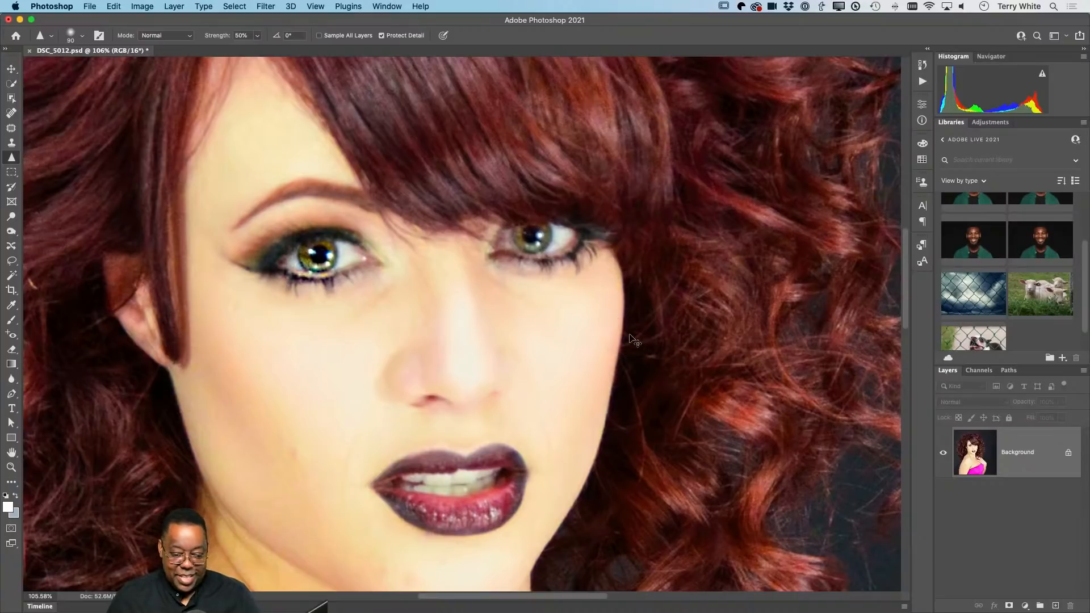
pyautogui.press('super+z')
pyautogui.press('super+z')
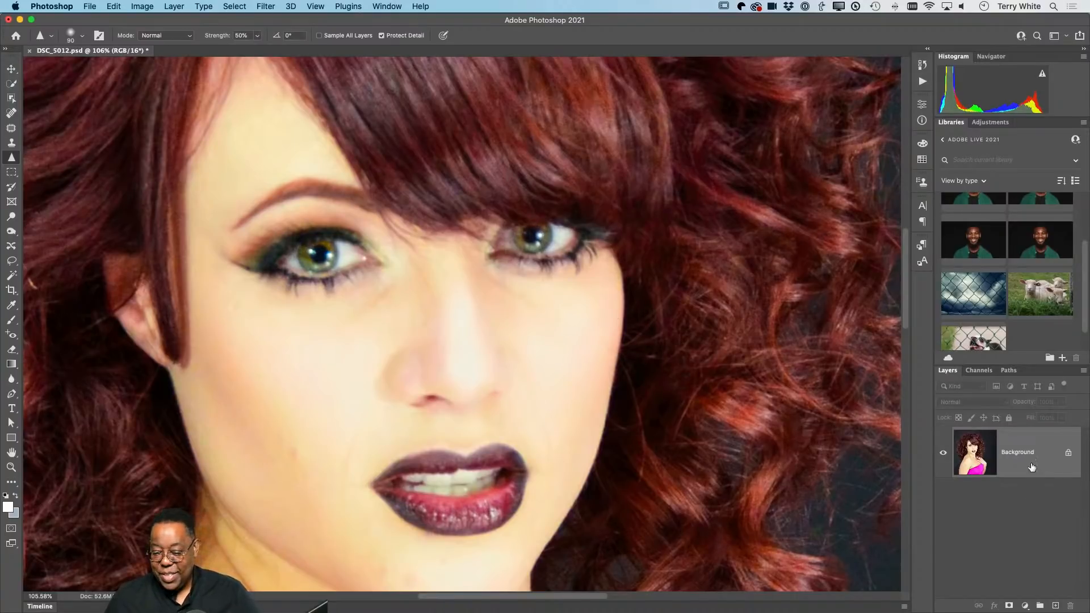
# - Duplicate the Background layer and sharpen both eyes and the mouth on the copy
pyautogui.moveTo(1031, 467)
pyautogui.mouseDown()
pyautogui.moveTo(1056, 526)
pyautogui.moveTo(1056, 605)
pyautogui.mouseUp()
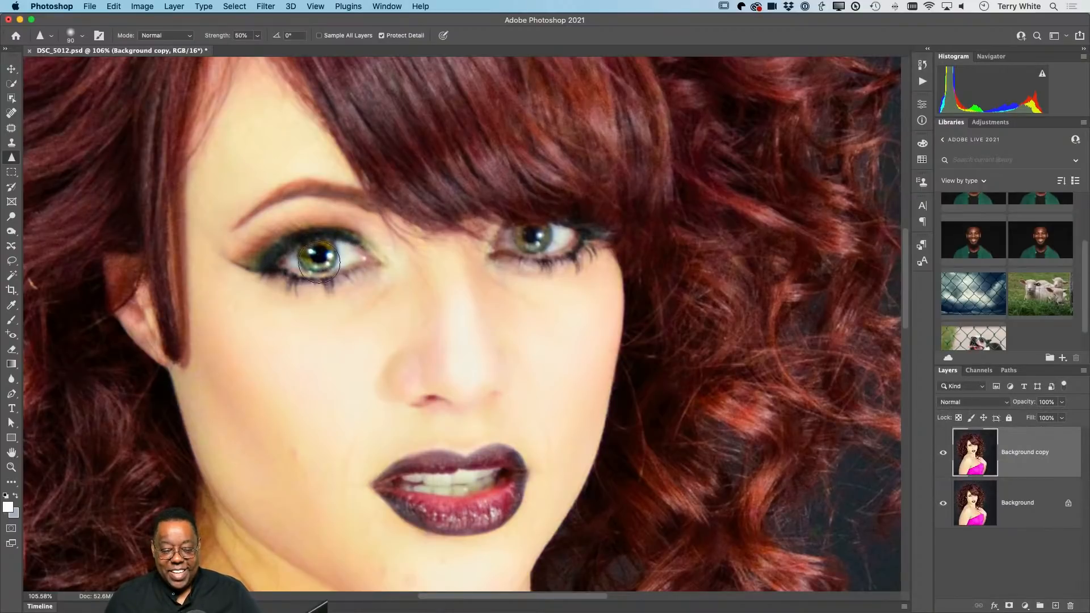
pyautogui.moveTo(319, 262); pyautogui.dragTo(313, 265)
pyautogui.moveTo(519, 244); pyautogui.dragTo(531, 242)
pyautogui.moveTo(473, 488)
pyautogui.mouseDown()
pyautogui.moveTo(412, 496)
pyautogui.moveTo(499, 490)
pyautogui.moveTo(434, 517)
pyautogui.moveTo(411, 493)
pyautogui.moveTo(456, 504)
pyautogui.mouseUp()
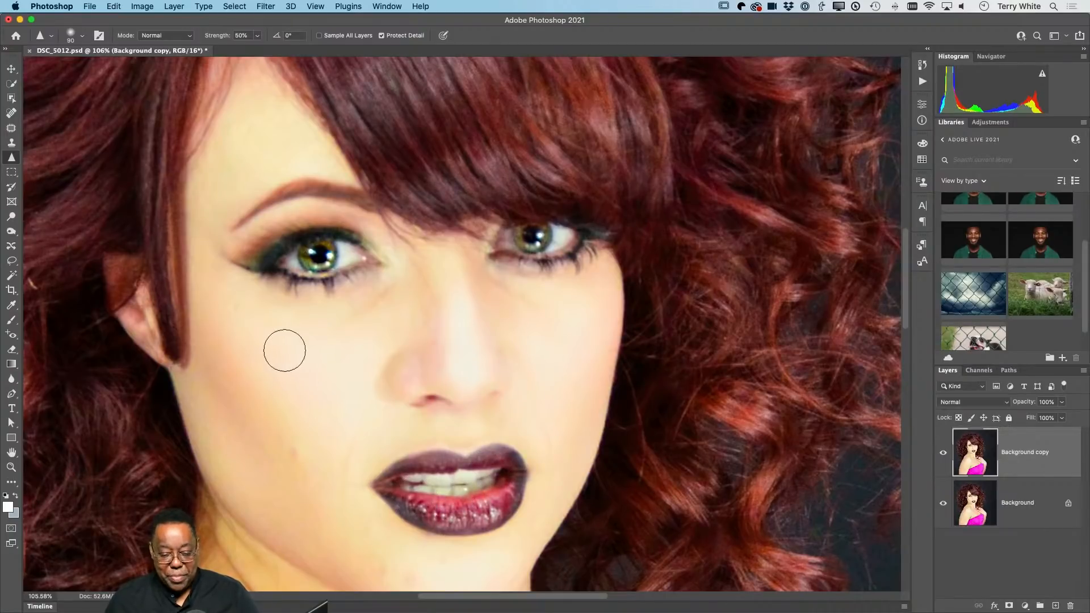
# - Remove the small blemish on the woman's cheek with the Spot Healing Brush
pyautogui.scroll(-5, 244, 347)
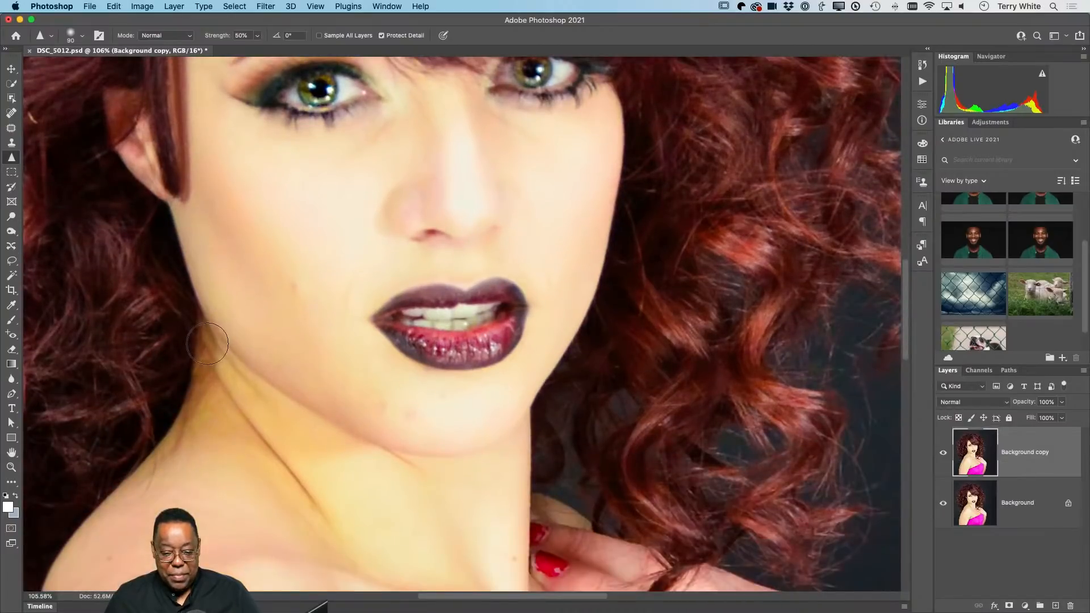
pyautogui.click(12, 113)
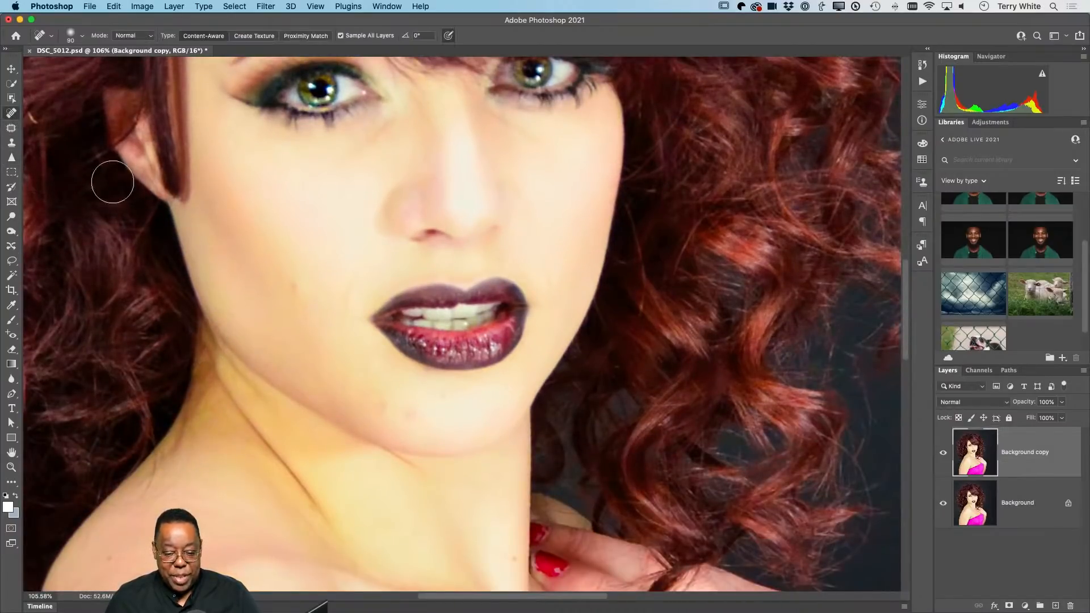
pyautogui.click(297, 288)
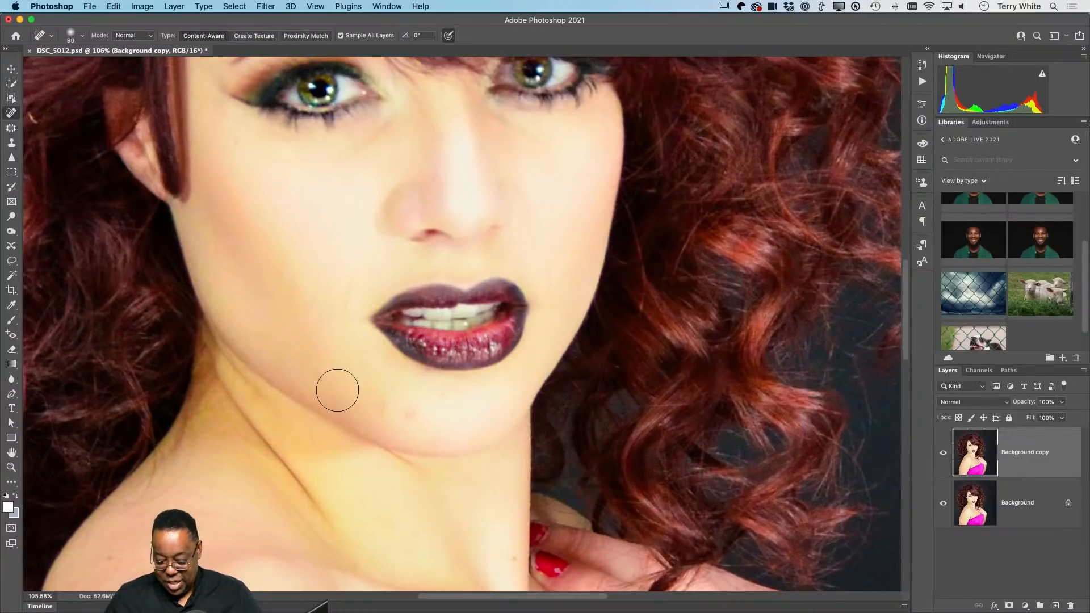
# - Reduce the Spot Healing Brush to 60 px and remove the blemishes on the woman's chin and below her lower lip
pyautogui.press('[')
pyautogui.press('[')
pyautogui.press('[')
pyautogui.press('[')
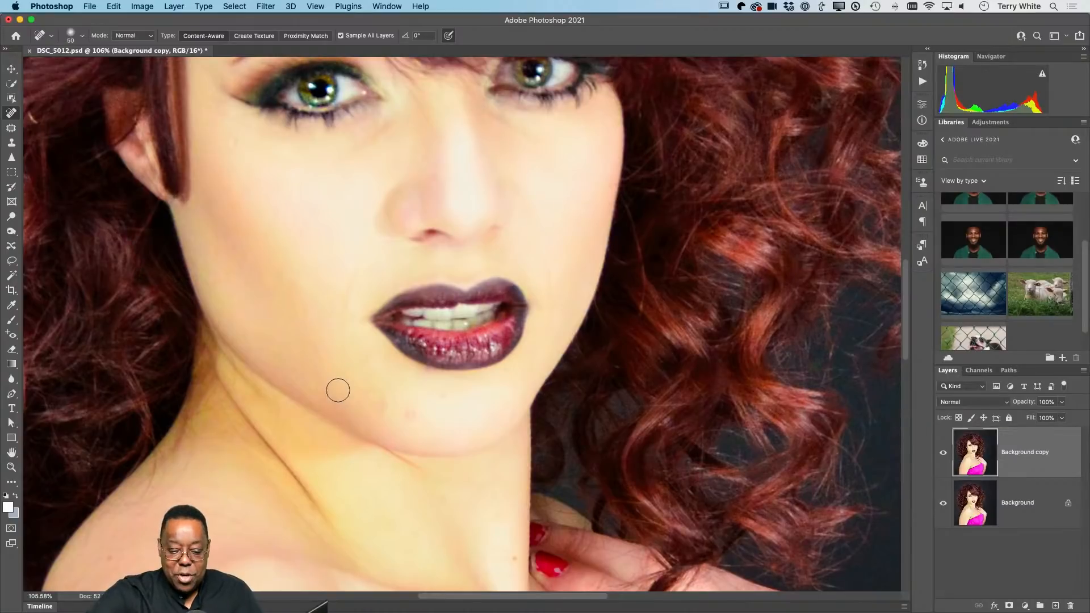
pyautogui.click(382, 401)
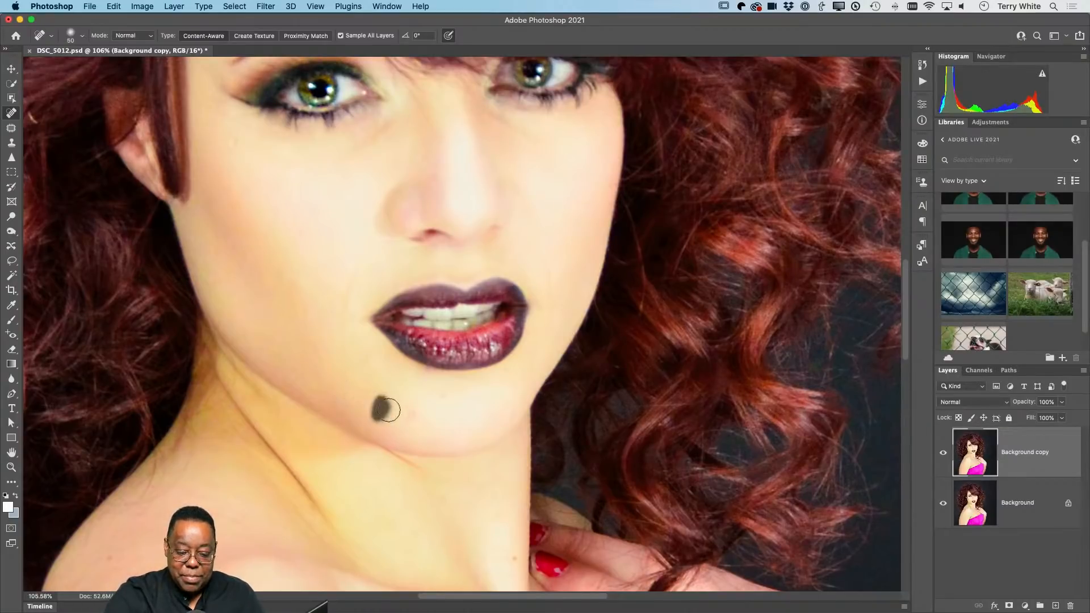
pyautogui.click(412, 415)
pyautogui.click(426, 375)
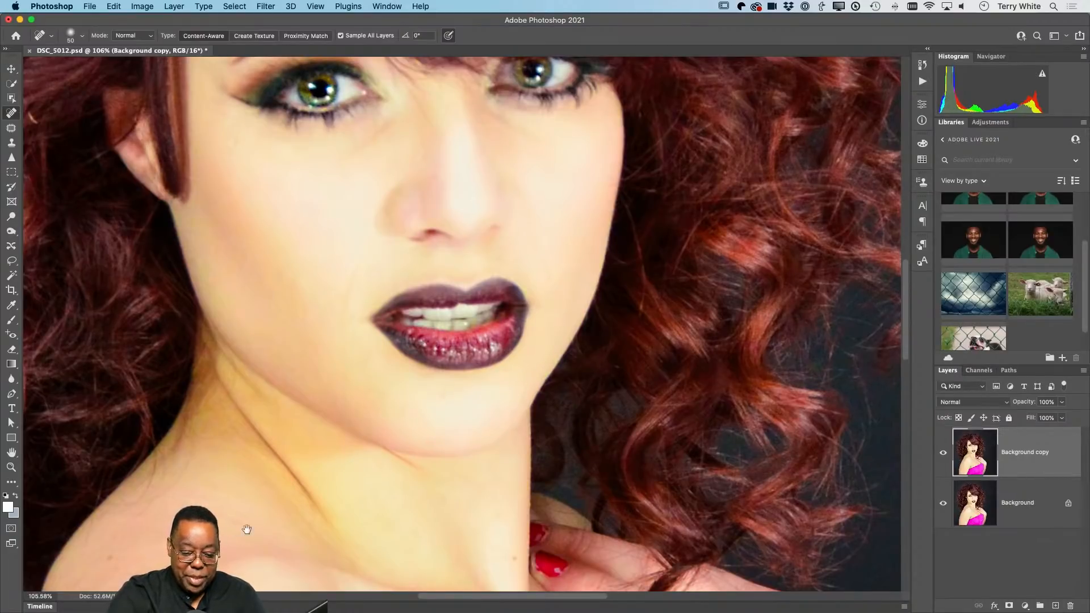
# - Remove the moles and blemishes across the woman's near shoulder with the Spot Healing Brush
pyautogui.moveTo(246, 529); pyautogui.dragTo(411, 351)
pyautogui.click(301, 443)
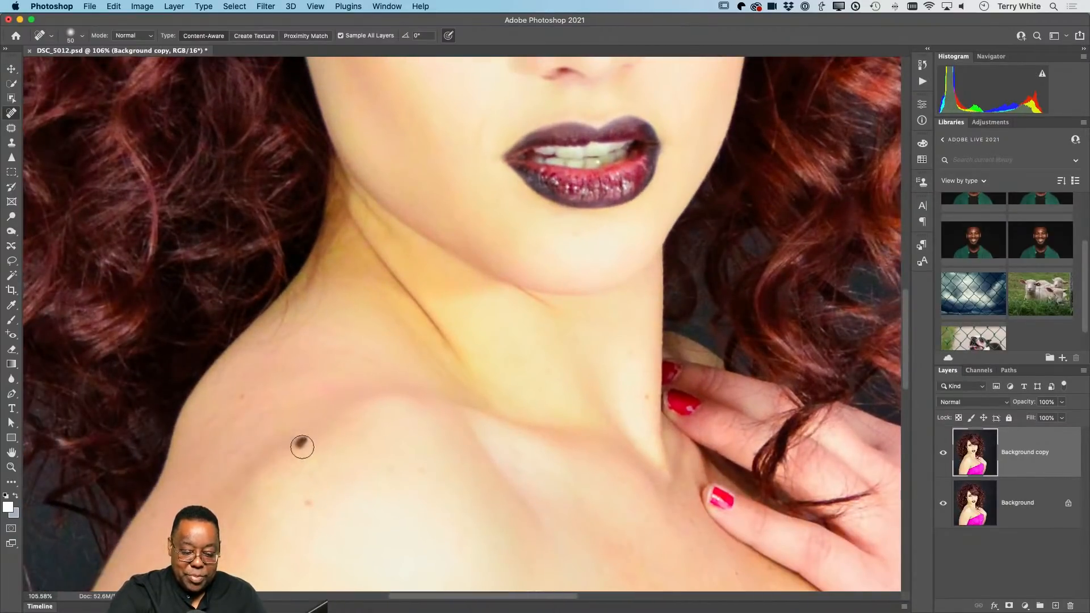
pyautogui.click(308, 503)
pyautogui.click(238, 394)
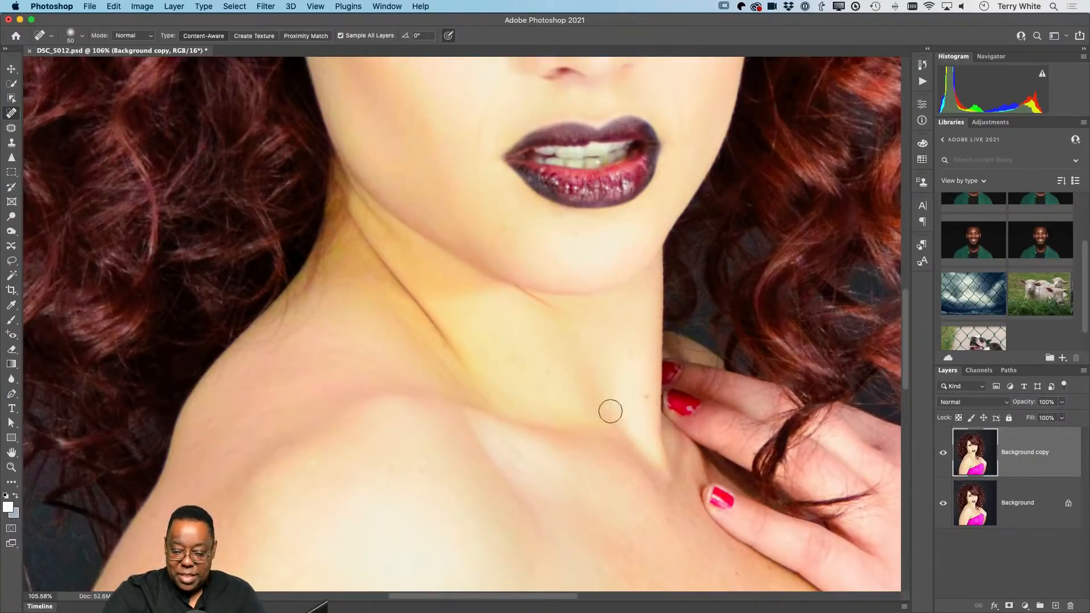
pyautogui.scroll(-5, 526, 458)
pyautogui.hscroll(-3, 526, 457)
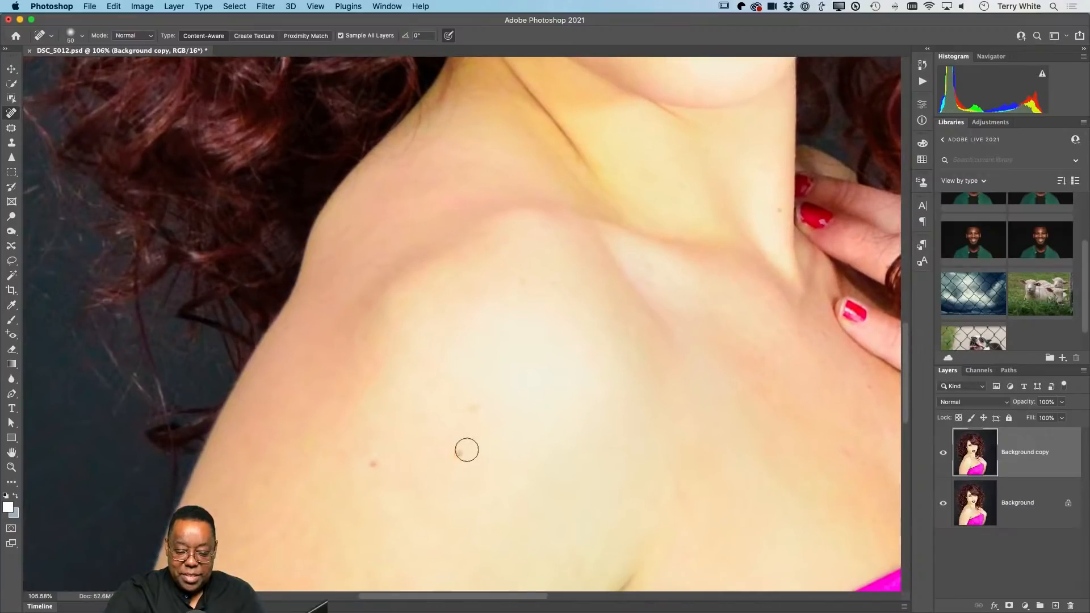
pyautogui.click(467, 450)
pyautogui.click(472, 407)
pyautogui.click(374, 463)
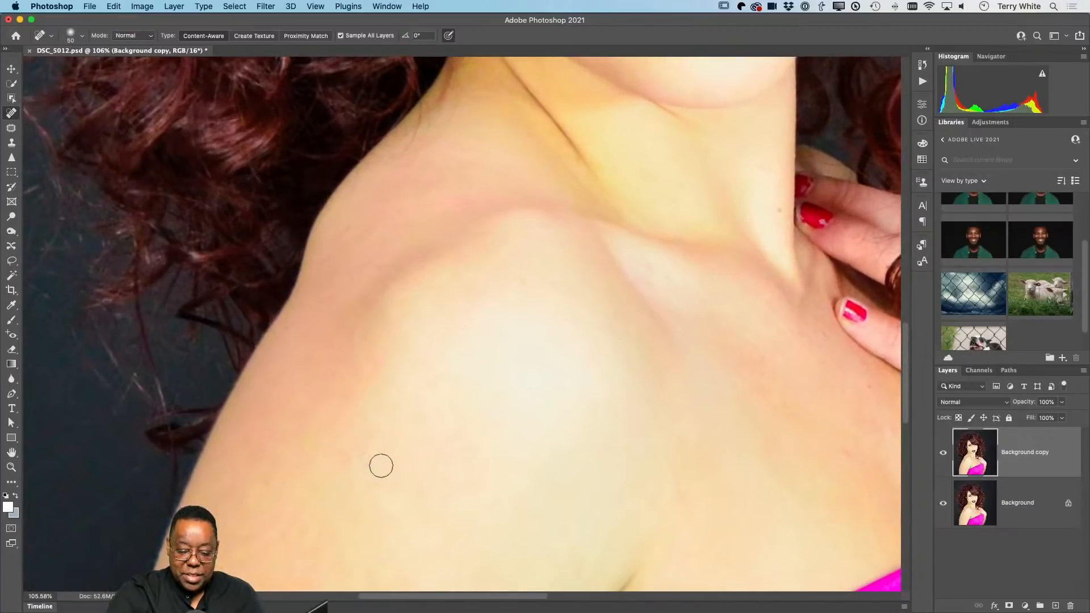
pyautogui.click(341, 446)
# - Remove the moles and dark spots on the woman's upper arm, including the one near its outer edge, with the Spot Healing Brush
pyautogui.scroll(-5, 613, 297)
pyautogui.hscroll(-1, 613, 297)
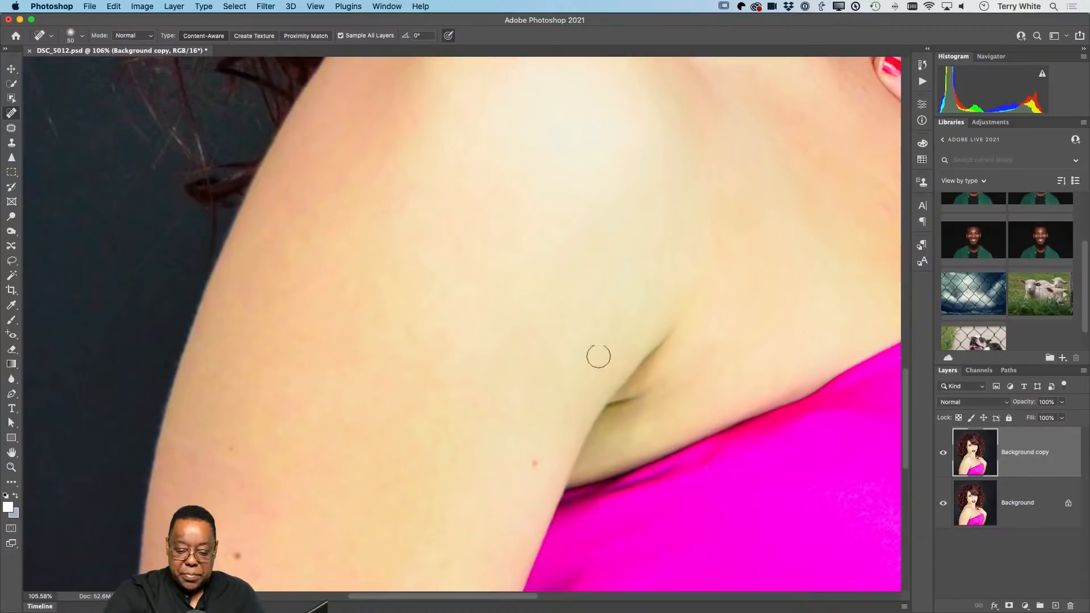
pyautogui.click(535, 463)
pyautogui.click(241, 542)
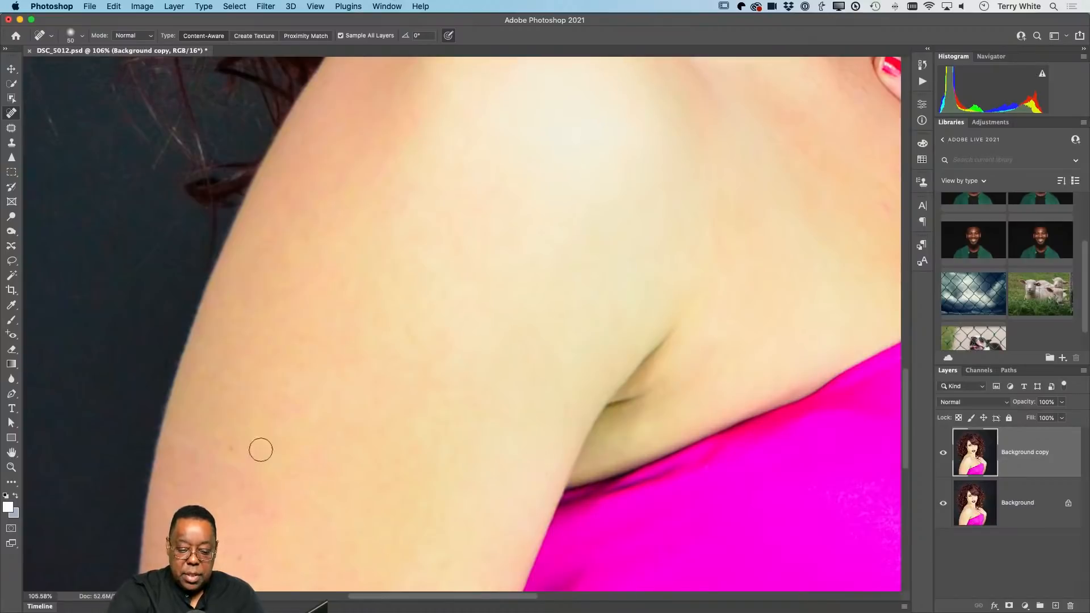
pyautogui.scroll(-5, 485, 470)
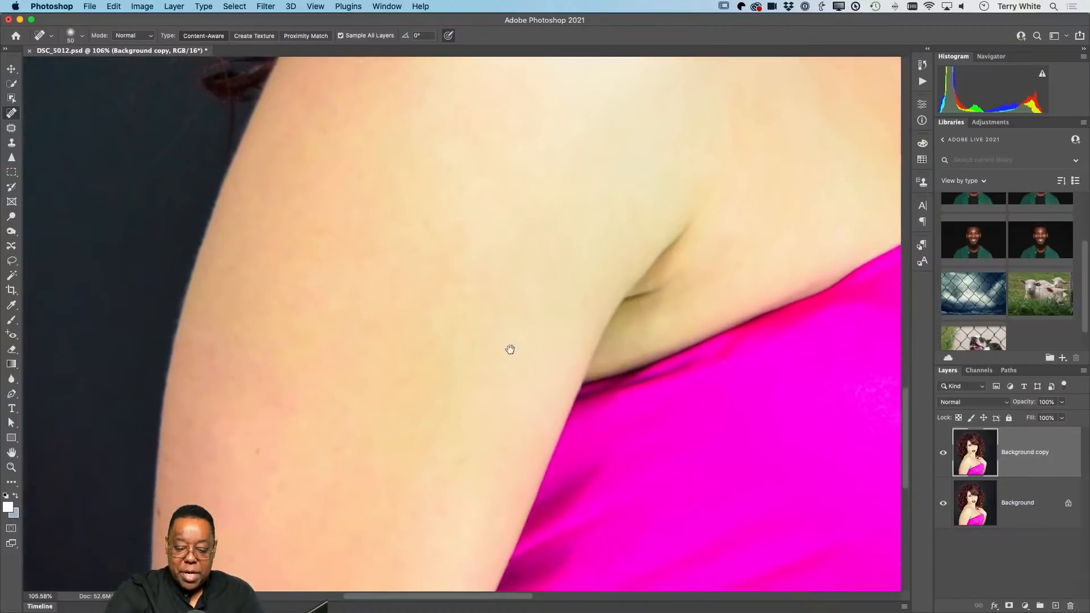
pyautogui.hscroll(-2, 409, 459)
pyautogui.click(245, 412)
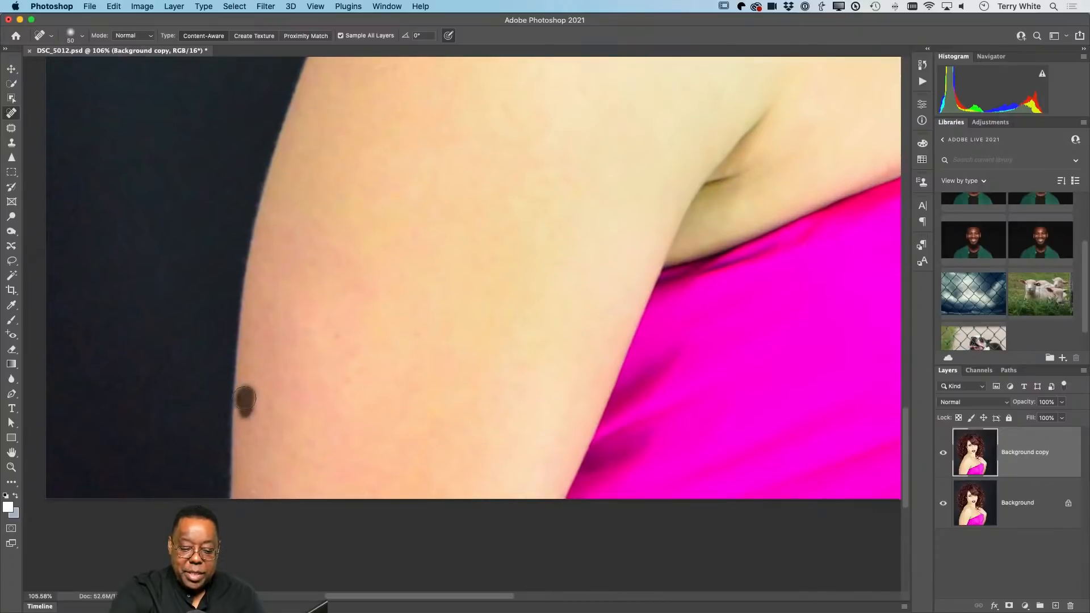
pyautogui.moveTo(264, 424); pyautogui.dragTo(277, 399)
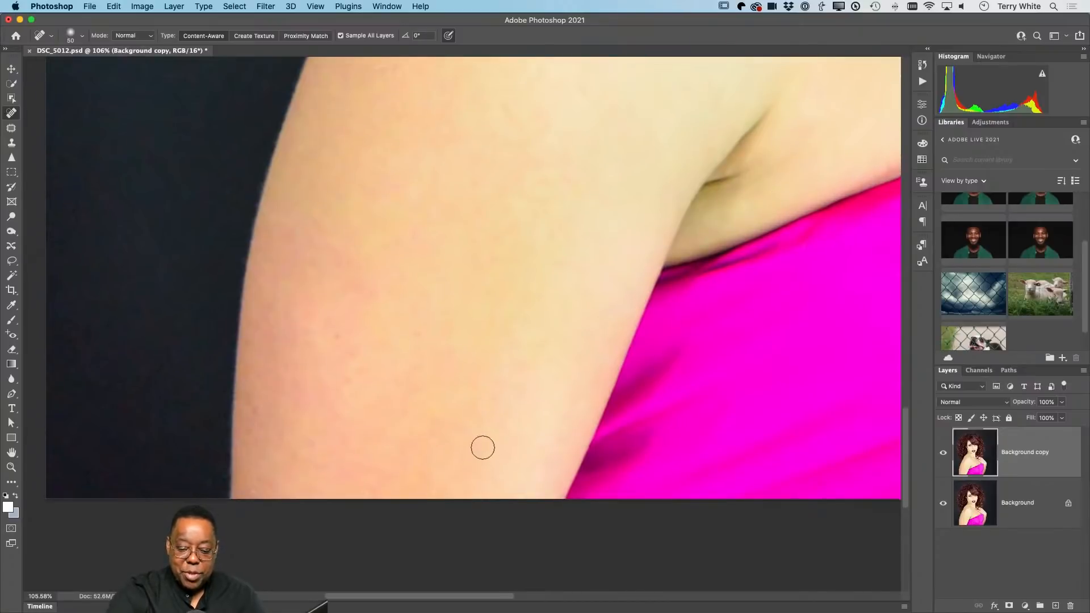
# - Remove the small mole on the side of the woman's neck near her fingers with the Spot Healing Brush
pyautogui.moveTo(499, 364); pyautogui.dragTo(346, 503)
pyautogui.moveTo(613, 293)
pyautogui.mouseDown()
pyautogui.moveTo(481, 436)
pyautogui.moveTo(409, 541)
pyautogui.mouseUp()
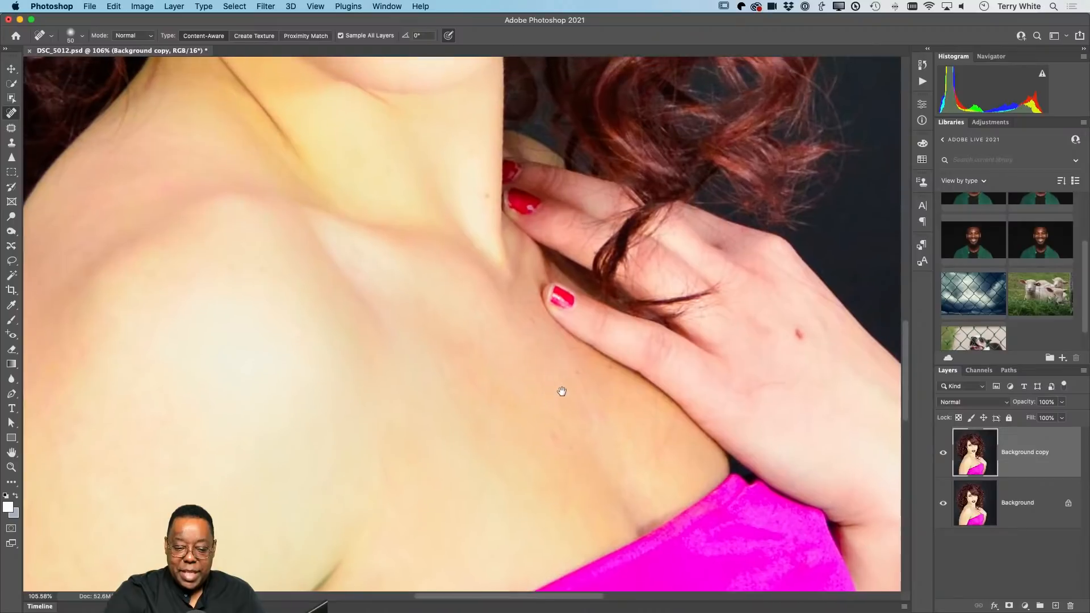
pyautogui.moveTo(559, 379); pyautogui.dragTo(726, 464)
pyautogui.moveTo(530, 478); pyautogui.dragTo(563, 559)
pyautogui.moveTo(571, 298)
pyautogui.mouseDown()
pyautogui.moveTo(557, 475)
pyautogui.moveTo(574, 468)
pyautogui.moveTo(566, 457)
pyautogui.mouseUp()
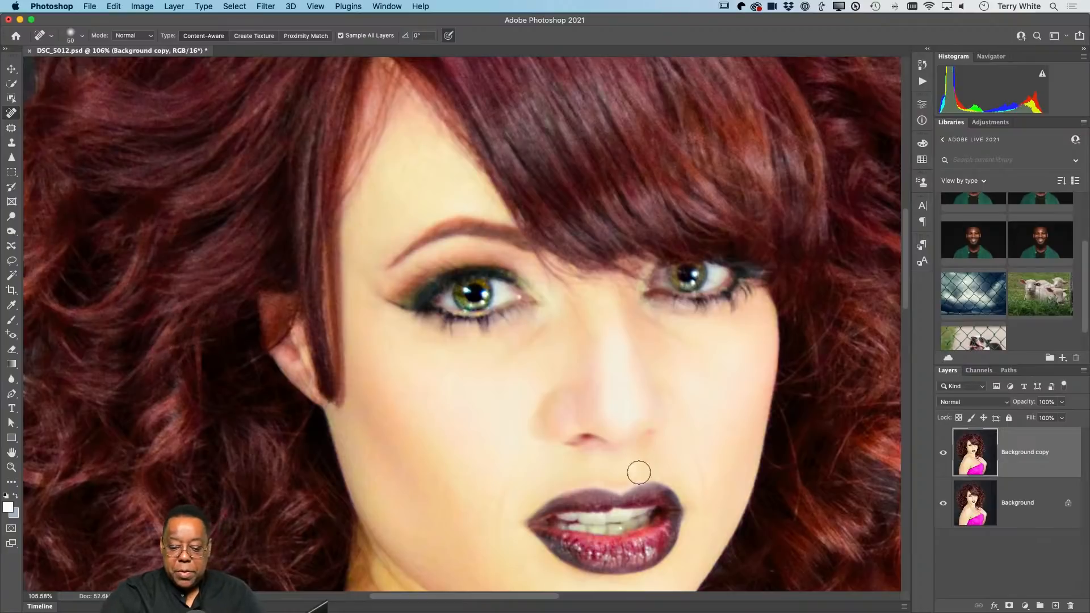
pyautogui.moveTo(663, 479)
pyautogui.mouseDown()
pyautogui.moveTo(674, 360)
pyautogui.moveTo(659, 328)
pyautogui.mouseUp()
pyautogui.moveTo(644, 531); pyautogui.dragTo(659, 354)
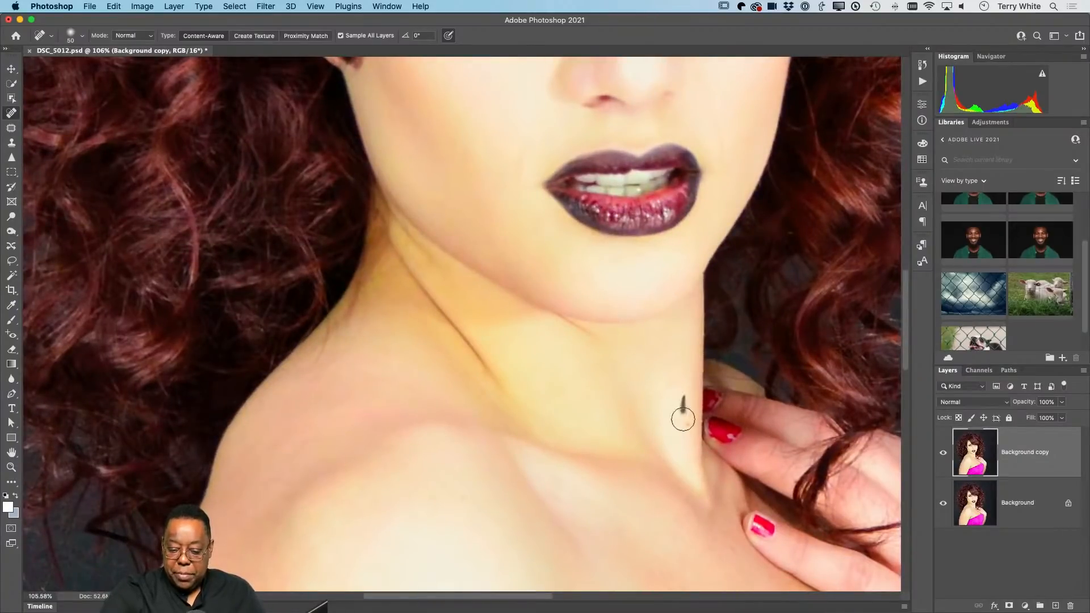
pyautogui.moveTo(674, 388); pyautogui.dragTo(675, 367)
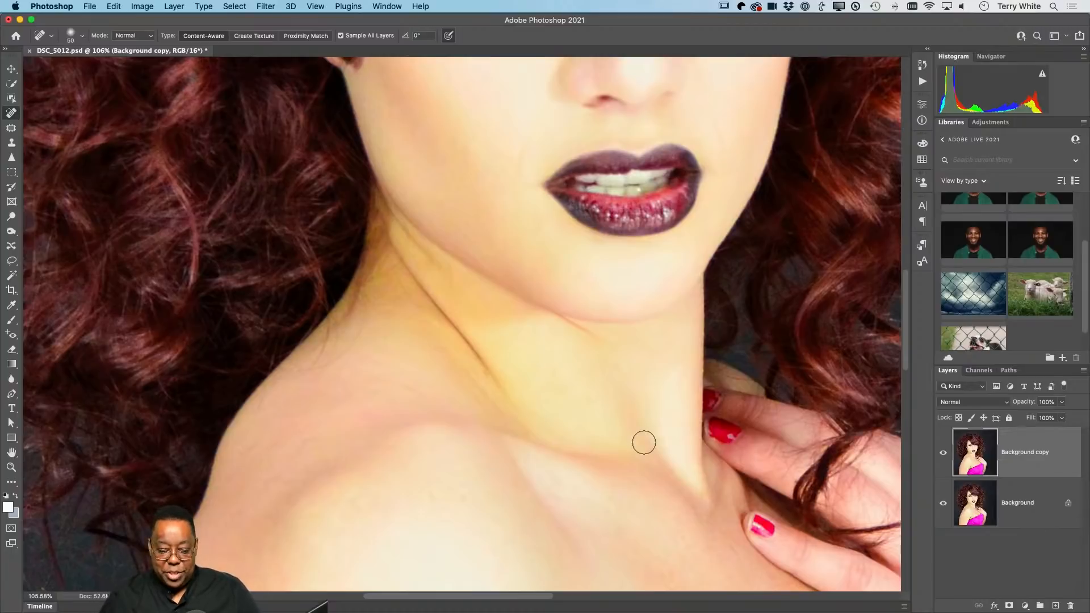
# - Heal the skin crease beside the woman's armpit, just above the magenta dress
pyautogui.scroll(-15, 649, 436)
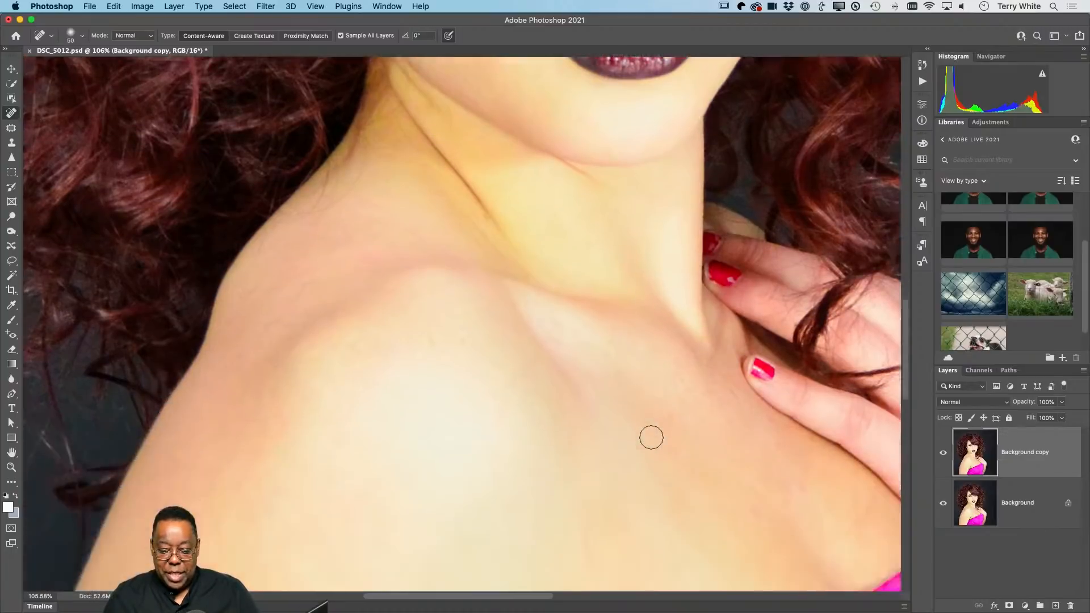
pyautogui.scroll(5, 651, 438)
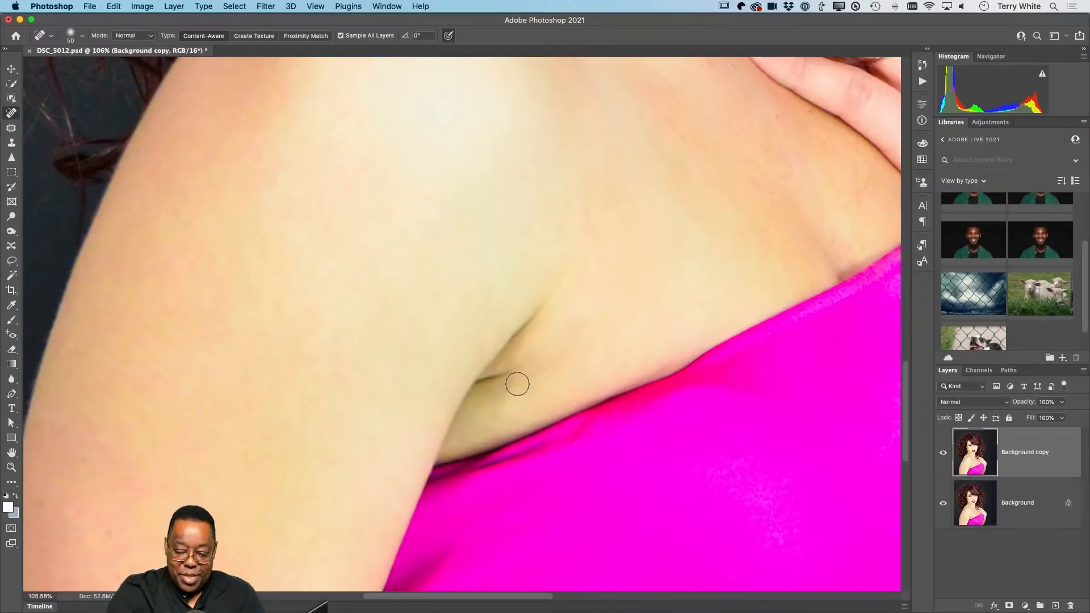
pyautogui.moveTo(524, 365)
pyautogui.mouseDown()
pyautogui.moveTo(478, 384)
pyautogui.moveTo(490, 393)
pyautogui.moveTo(481, 381)
pyautogui.moveTo(473, 389)
pyautogui.moveTo(533, 362)
pyautogui.mouseUp()
pyautogui.moveTo(511, 401); pyautogui.dragTo(487, 422)
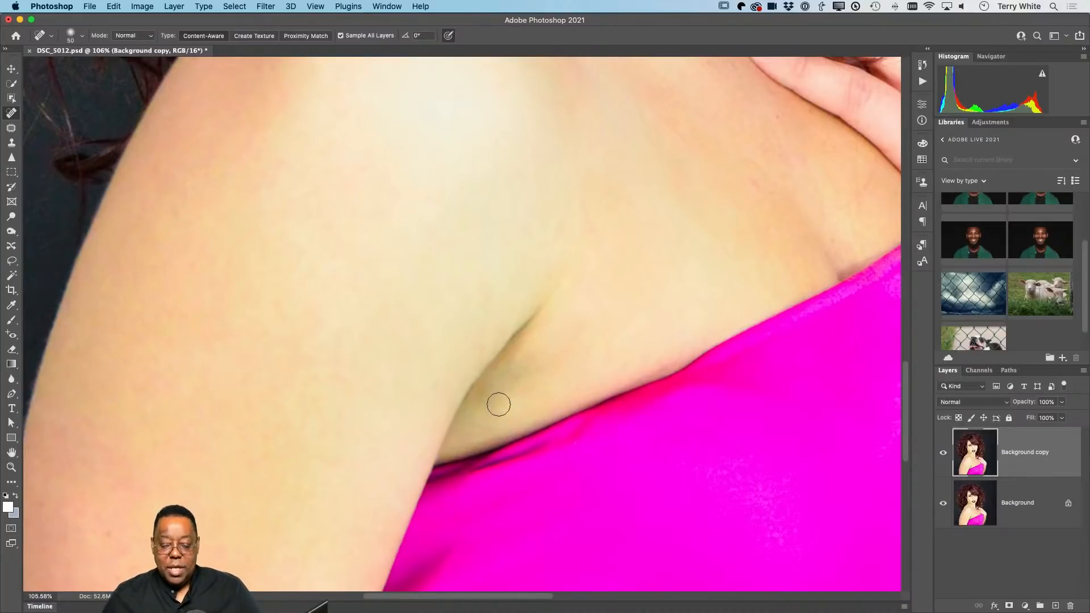
# - Slim the outer contour of the woman's near shoulder and upper arm in Liquify using the Forward Warp tool with a brush size of 500
pyautogui.press('super+0')
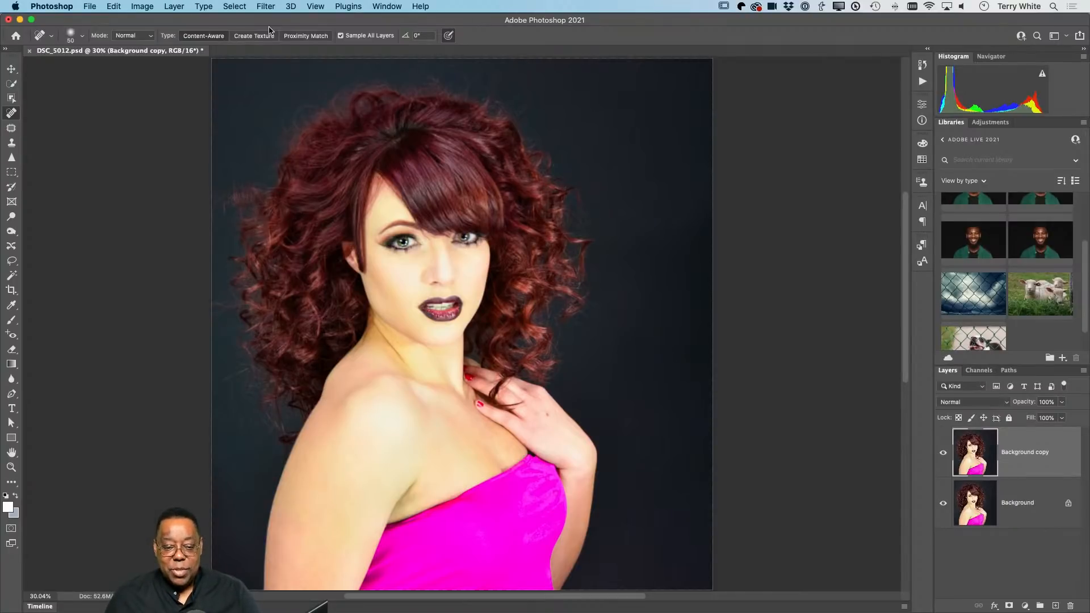
pyautogui.click(265, 6)
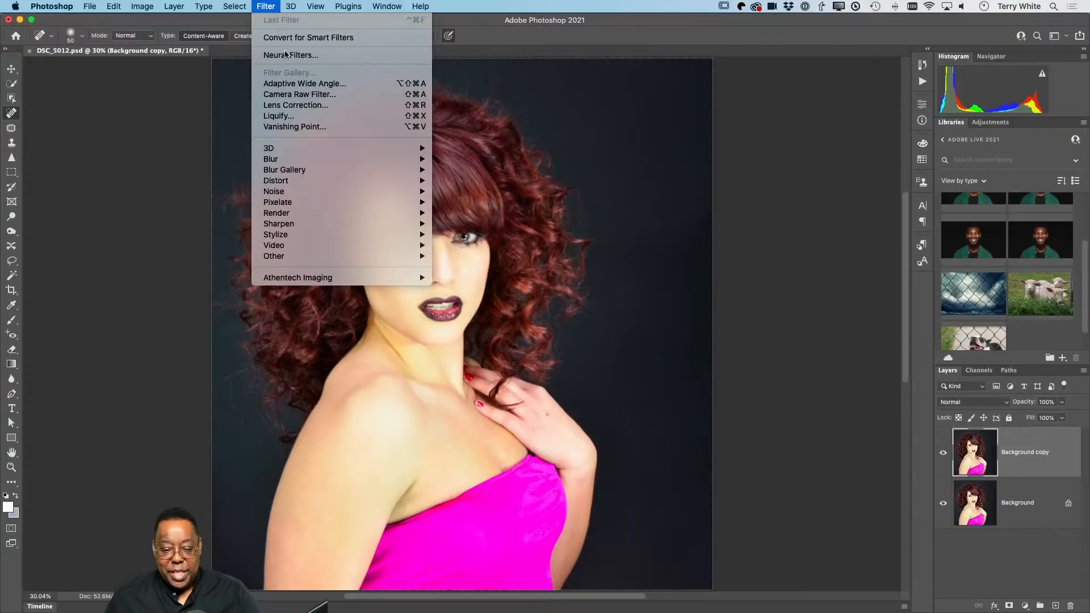
pyautogui.click(279, 116)
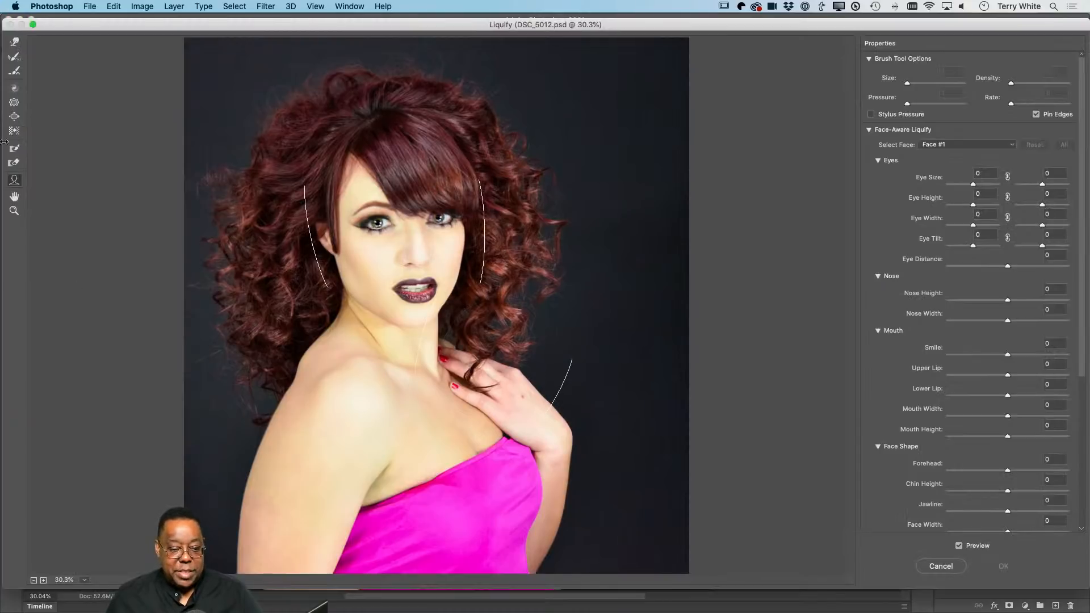
pyautogui.click(14, 42)
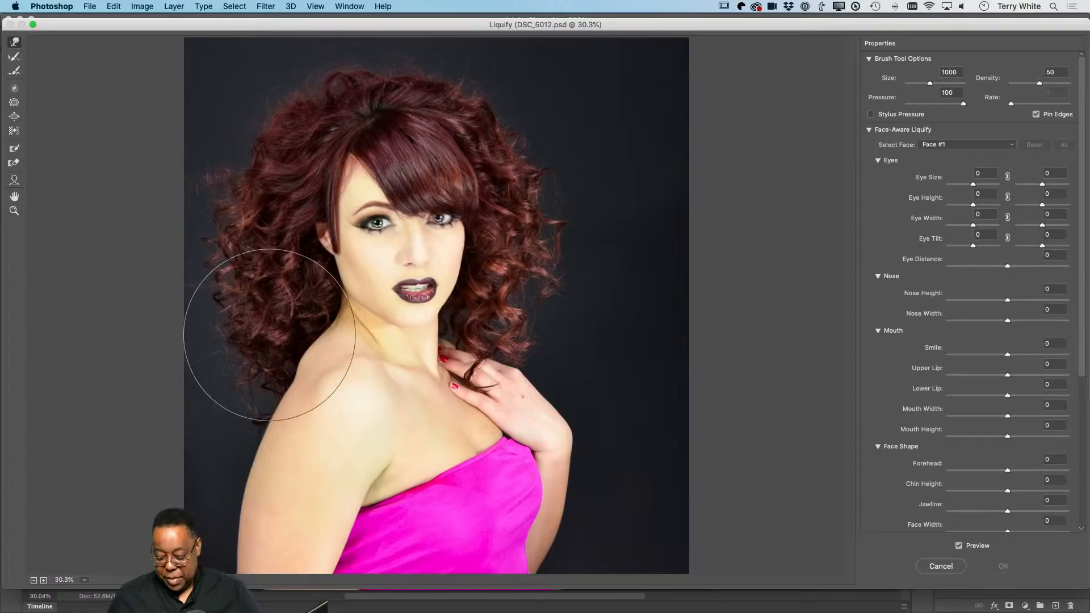
pyautogui.press('[')
pyautogui.press('[')
pyautogui.press('[')
pyautogui.press('[')
pyautogui.press('[')
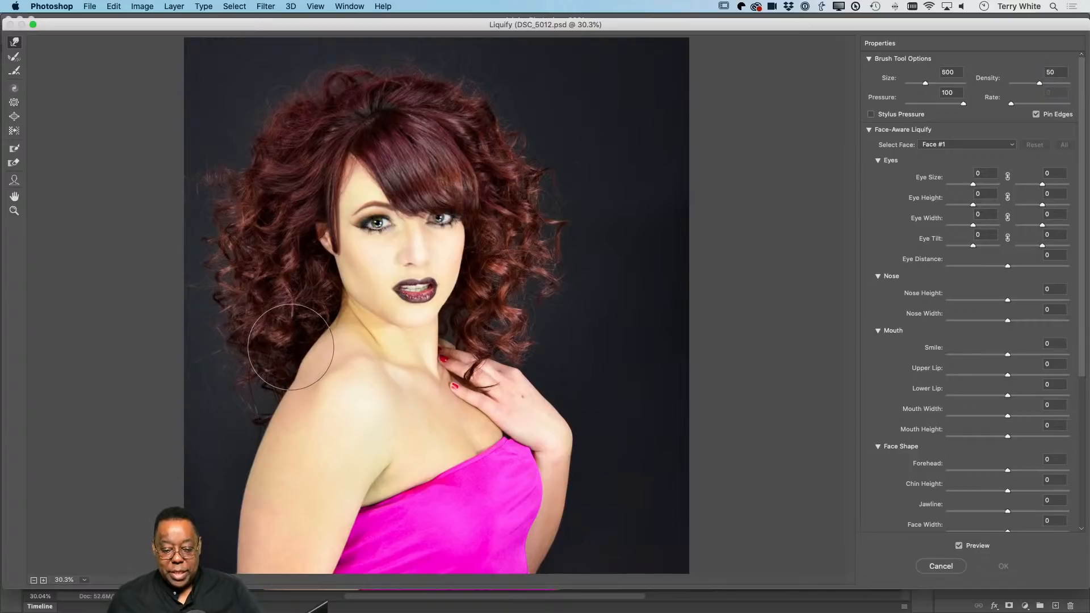
pyautogui.moveTo(290, 346); pyautogui.dragTo(273, 370)
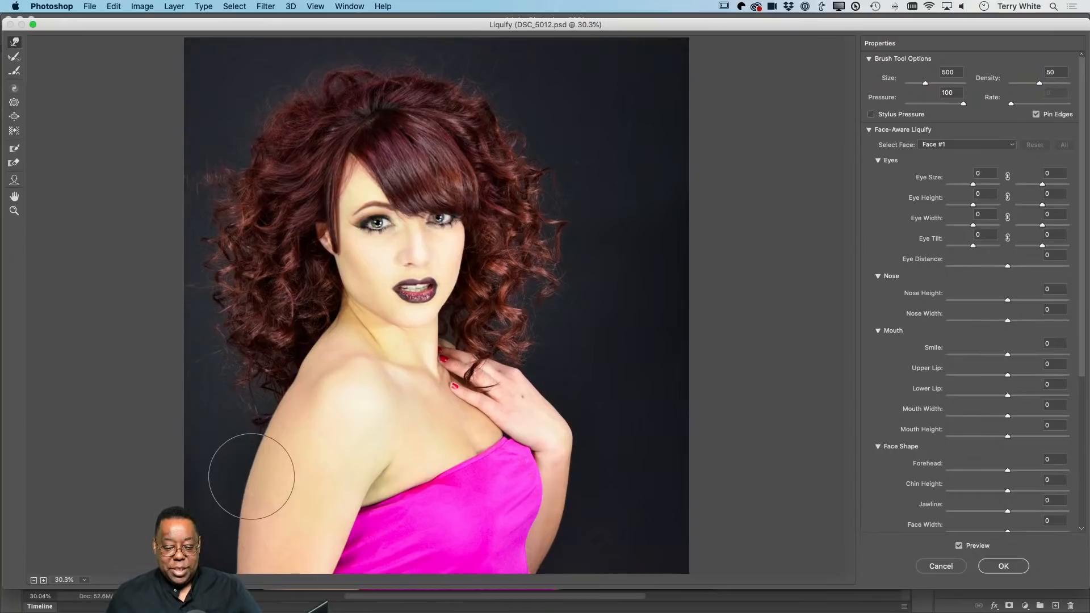
pyautogui.moveTo(253, 476)
pyautogui.mouseDown()
pyautogui.moveTo(256, 448)
pyautogui.moveTo(260, 475)
pyautogui.moveTo(237, 529)
pyautogui.moveTo(252, 452)
pyautogui.moveTo(236, 550)
pyautogui.moveTo(247, 491)
pyautogui.mouseUp()
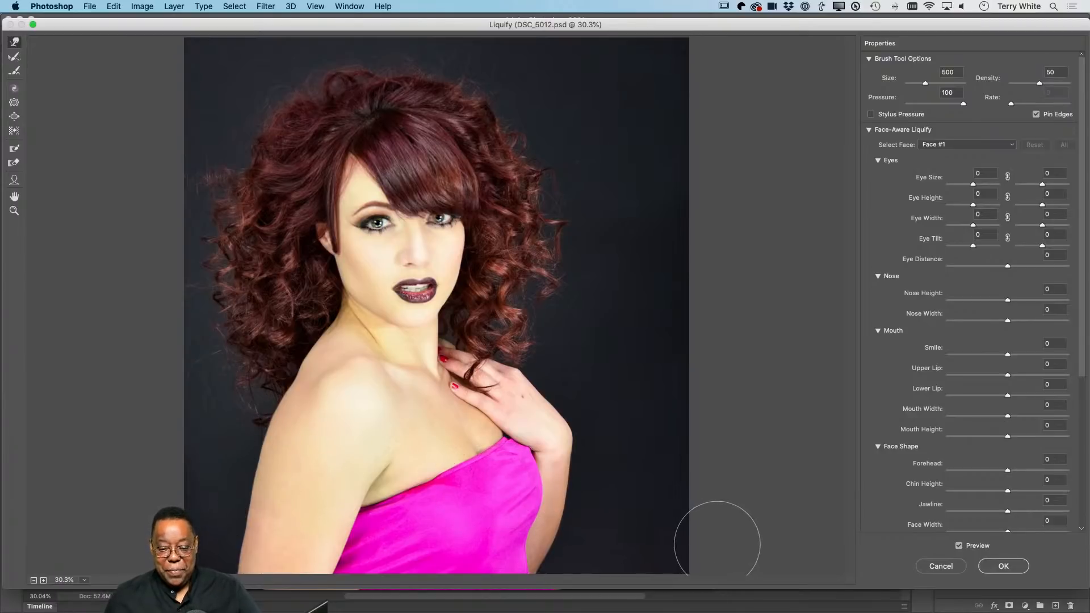
pyautogui.click(996, 568)
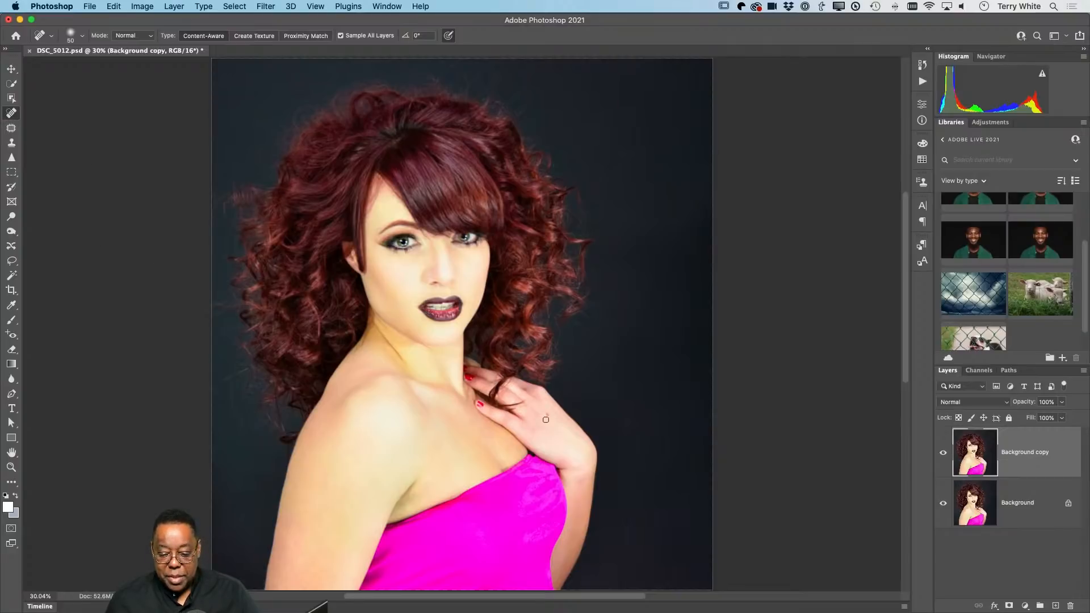
# - Remove the mole on the back of the woman's hand with the Spot Healing Brush
pyautogui.moveTo(546, 415); pyautogui.dragTo(546, 415)
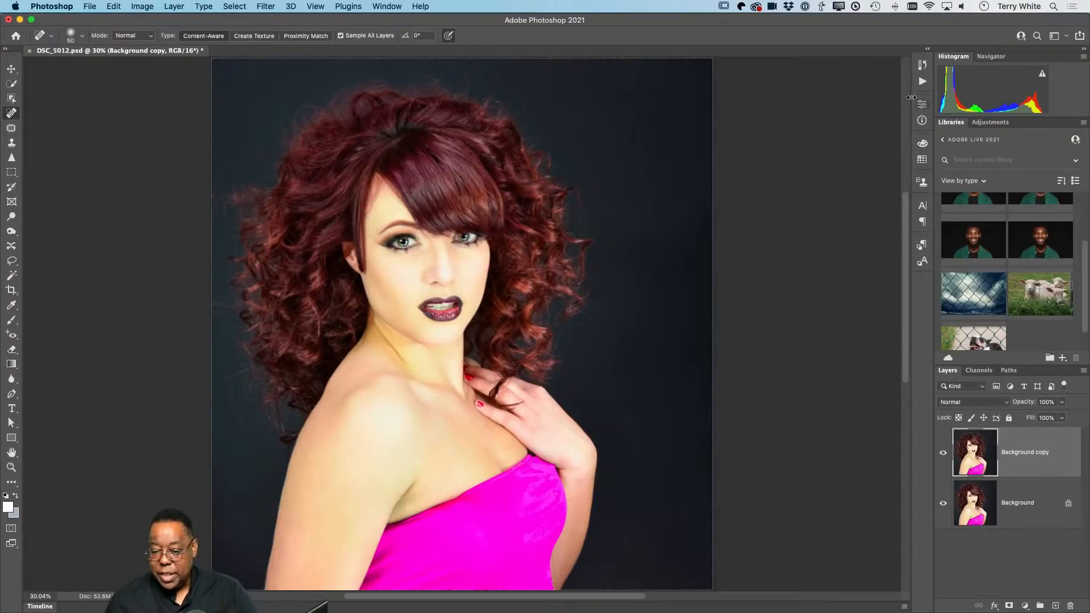
# - Look through the actions in the Retouching set and switch the actions list to Button Mode
pyautogui.click(922, 81)
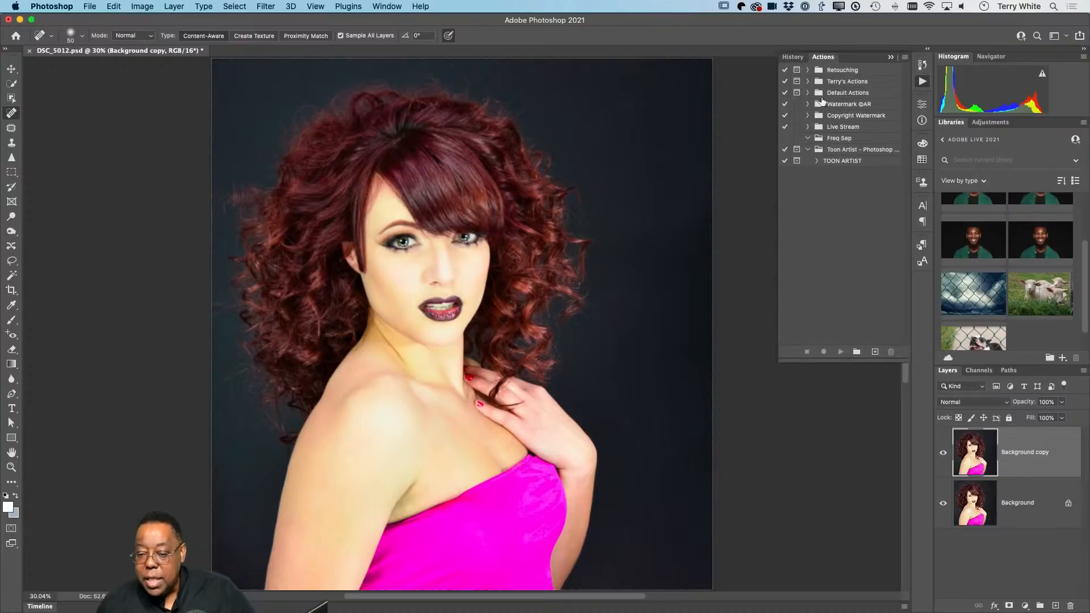
pyautogui.click(807, 70)
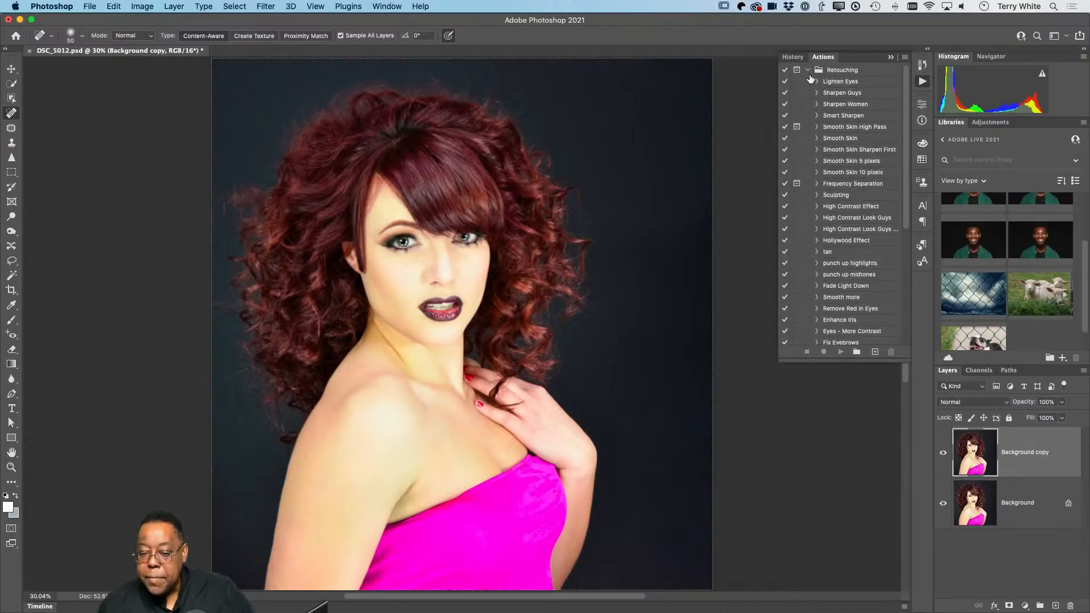
pyautogui.scroll(-5, 857, 254)
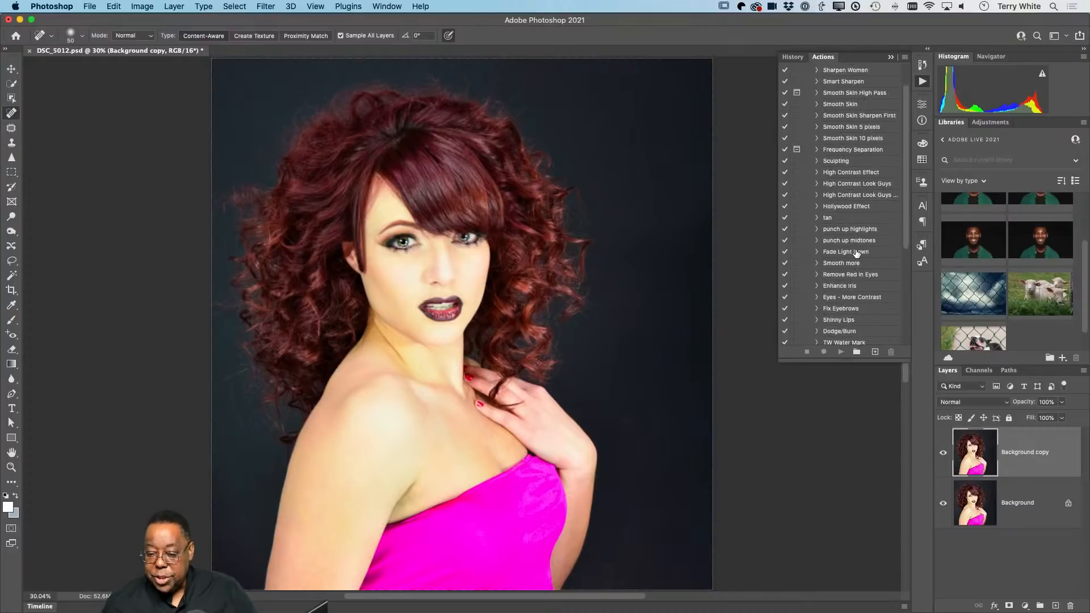
pyautogui.scroll(5, 856, 254)
pyautogui.click(890, 58)
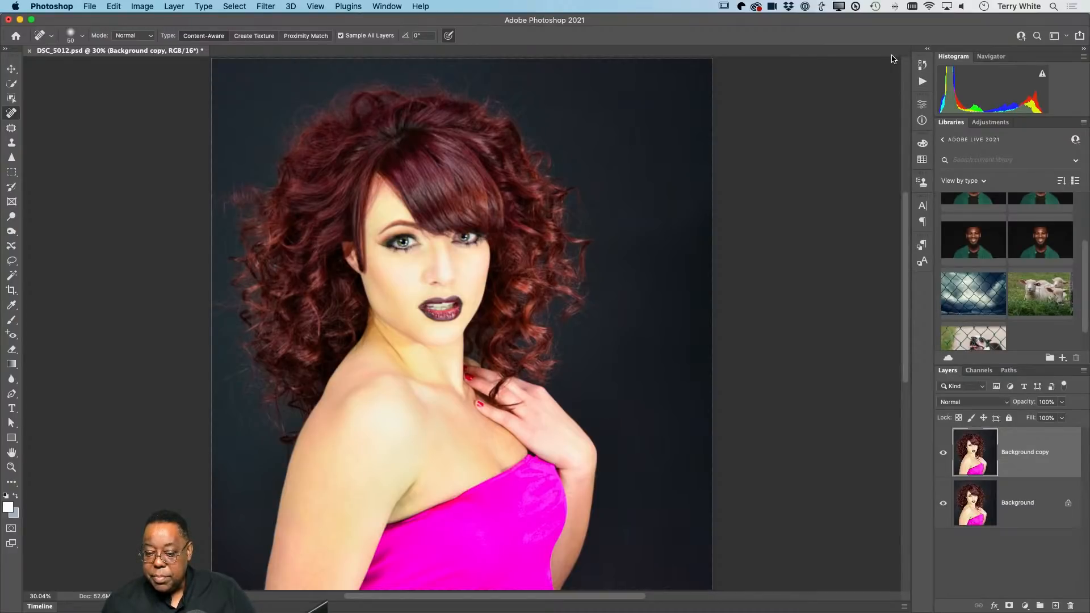
pyautogui.click(921, 82)
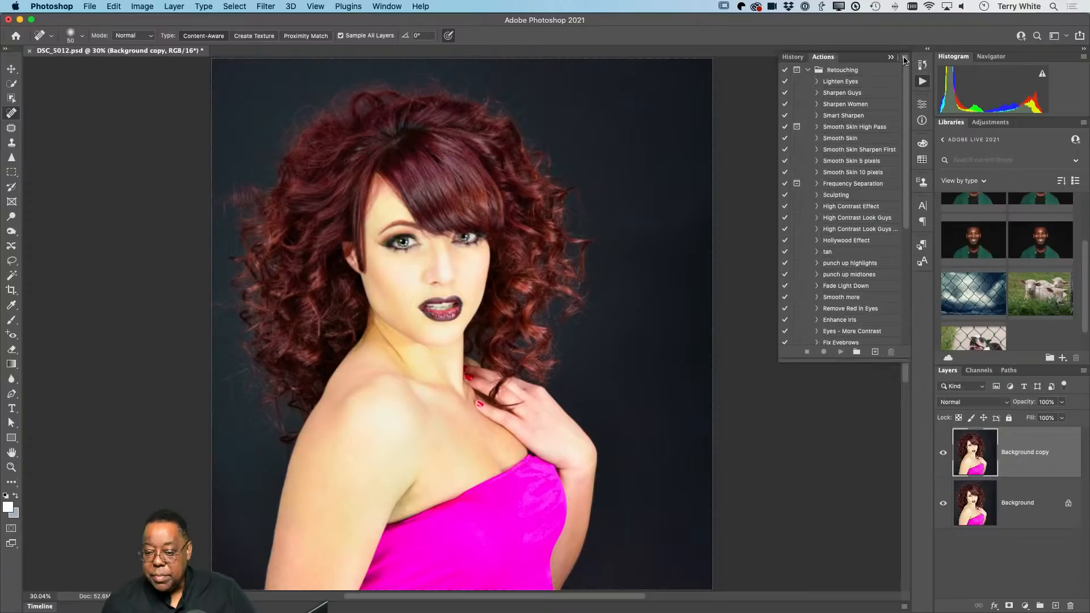
pyautogui.click(903, 58)
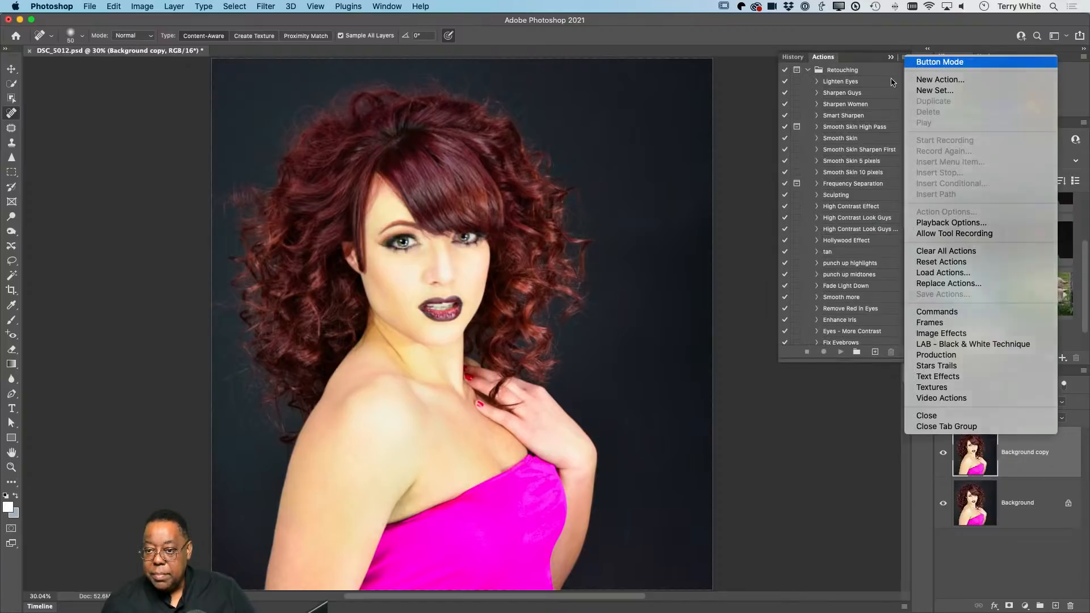
pyautogui.click(929, 62)
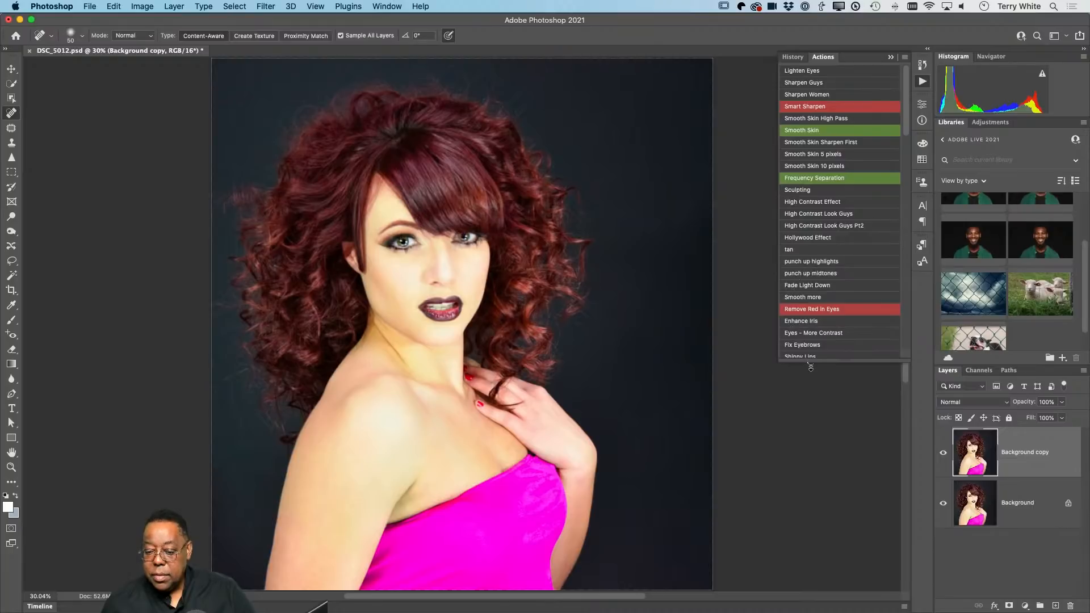
# - Run the Dodge/Burn action on the portrait and burn from the jaw and neck toward the near shoulder with the 300 px brush
pyautogui.moveTo(808, 362); pyautogui.dragTo(808, 569)
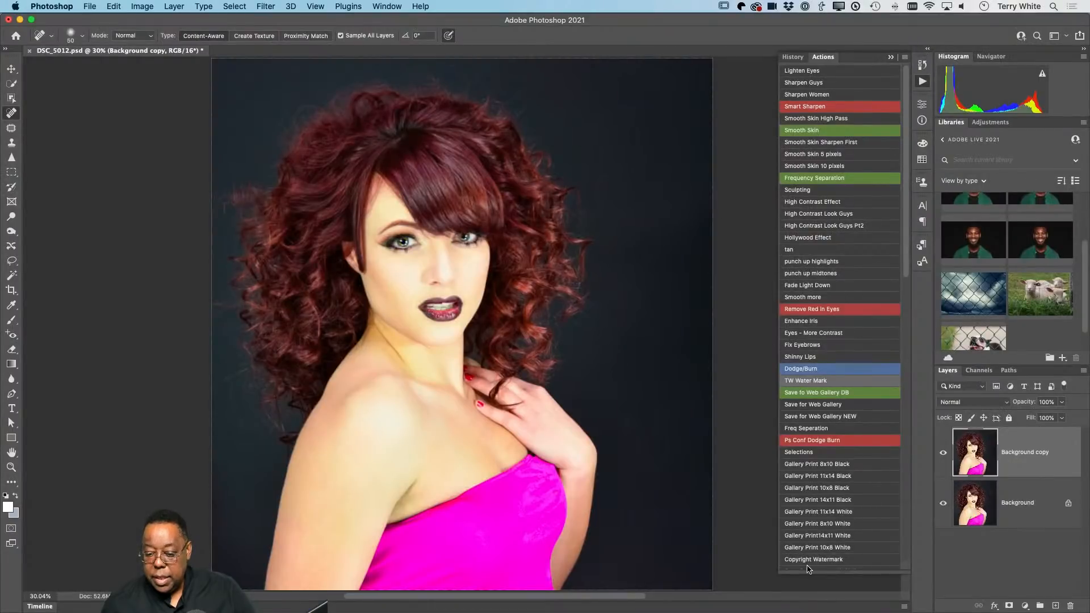
pyautogui.click(796, 369)
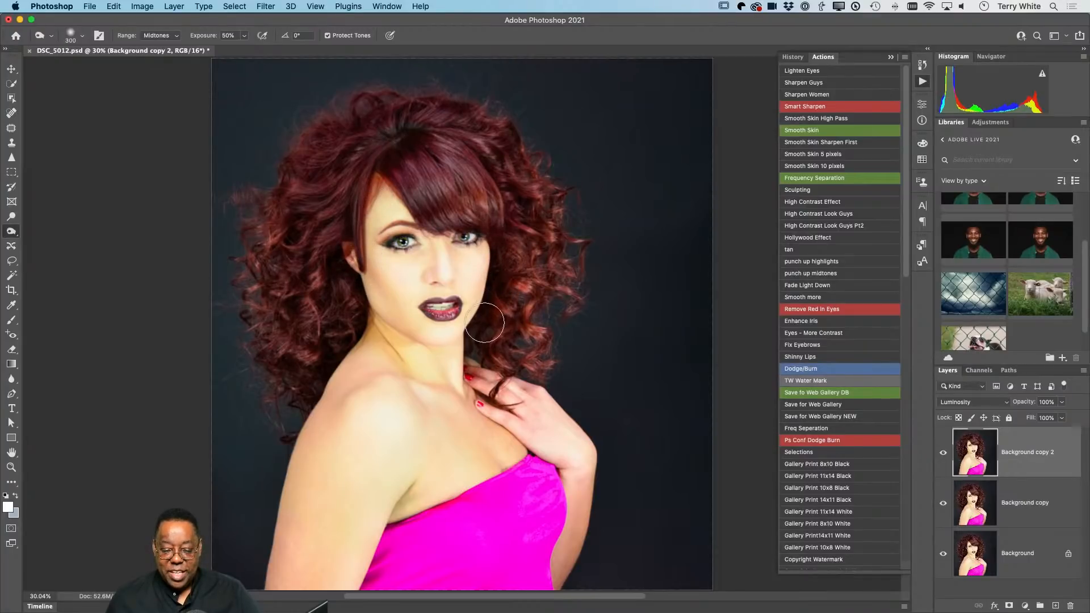
pyautogui.moveTo(397, 340)
pyautogui.mouseDown()
pyautogui.moveTo(367, 319)
pyautogui.moveTo(388, 318)
pyautogui.moveTo(349, 296)
pyautogui.moveTo(341, 334)
pyautogui.moveTo(359, 315)
pyautogui.moveTo(324, 373)
pyautogui.mouseUp()
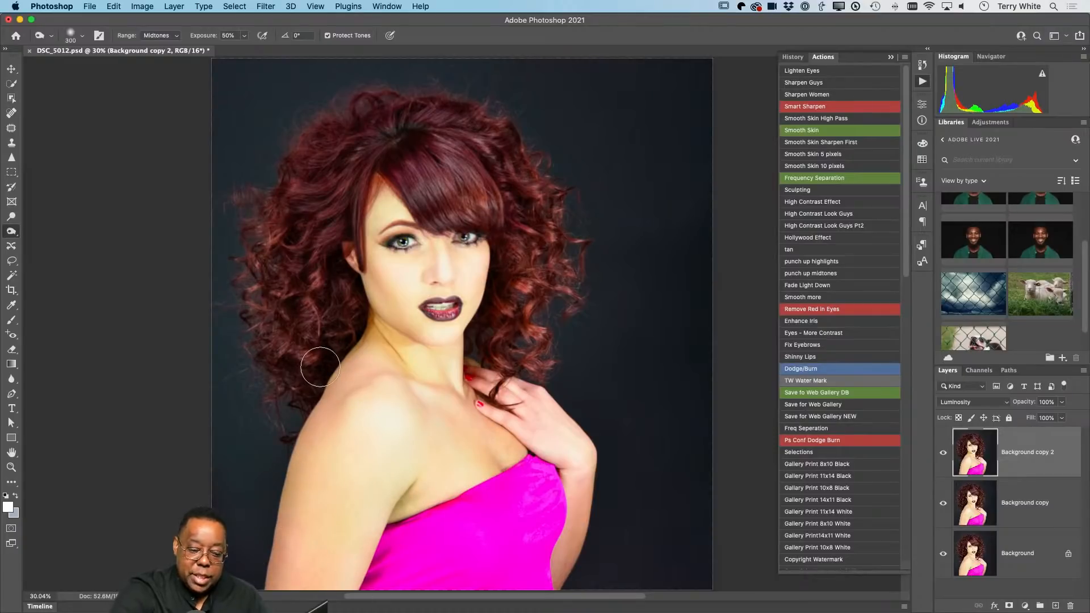
# - Brighten both of the woman's eyes with the Dodge tool using a brush size of 150
pyautogui.click(12, 216)
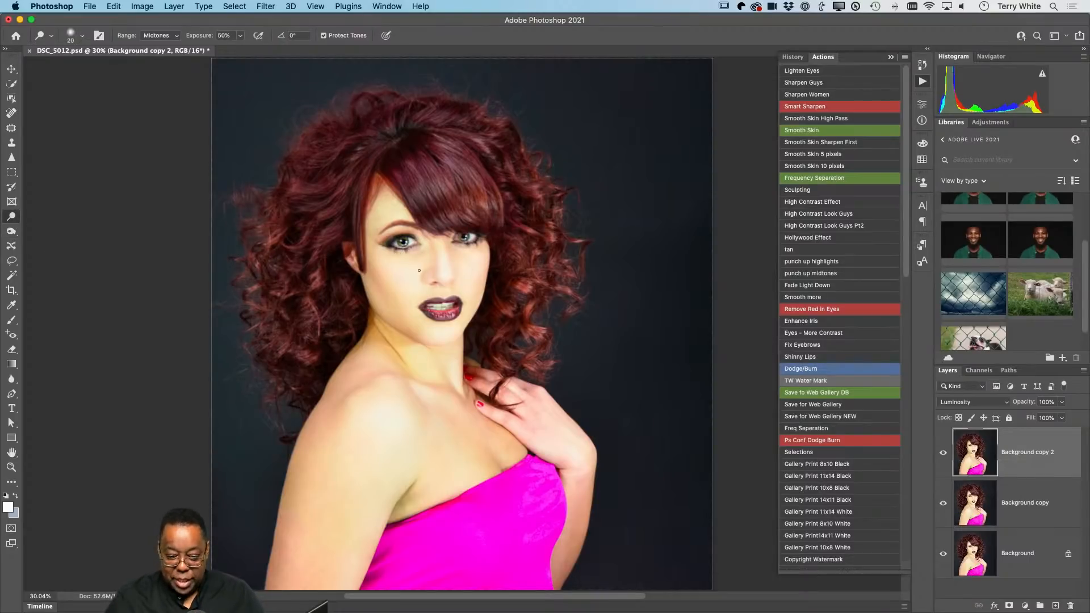
pyautogui.press(']')
pyautogui.press(']')
pyautogui.press(']')
pyautogui.press(']')
pyautogui.press(']')
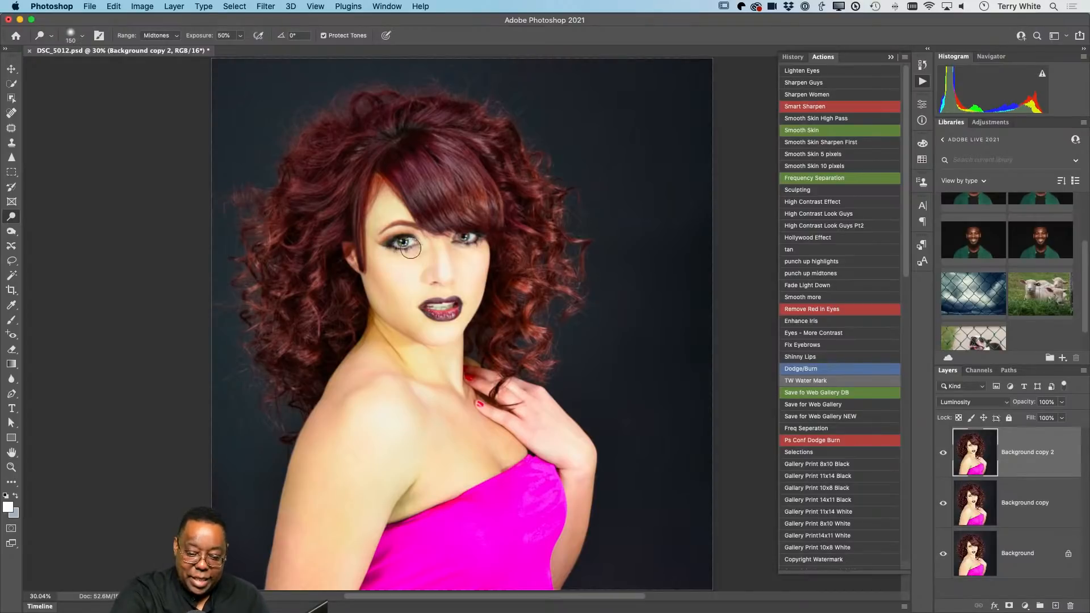
pyautogui.moveTo(405, 246)
pyautogui.mouseDown()
pyautogui.moveTo(415, 245)
pyautogui.moveTo(384, 243)
pyautogui.mouseUp()
pyautogui.moveTo(461, 235)
pyautogui.mouseDown()
pyautogui.moveTo(489, 231)
pyautogui.moveTo(466, 243)
pyautogui.mouseUp()
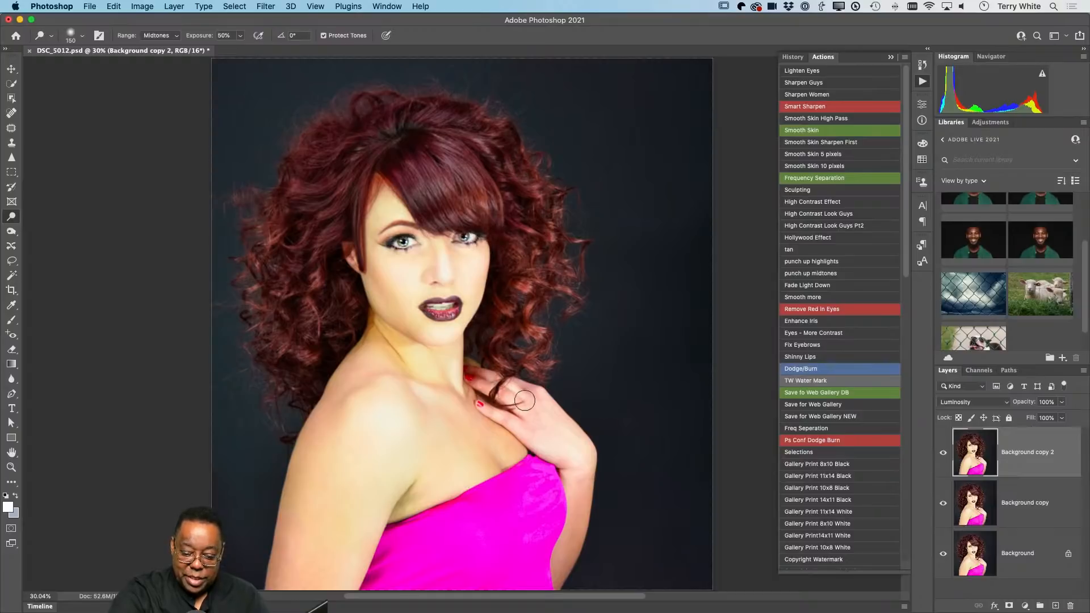
# - Dodge the woman's near arm with long strokes from below the shoulder down to the image's lower edge
pyautogui.moveTo(346, 446); pyautogui.dragTo(301, 554)
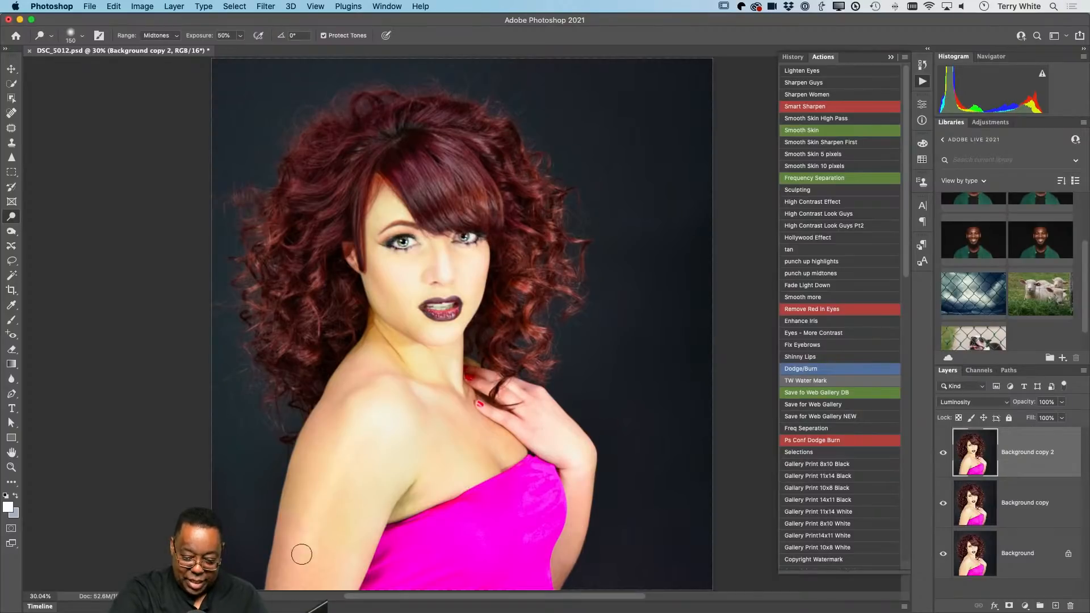
pyautogui.moveTo(333, 433); pyautogui.dragTo(285, 567)
pyautogui.moveTo(348, 457); pyautogui.dragTo(301, 574)
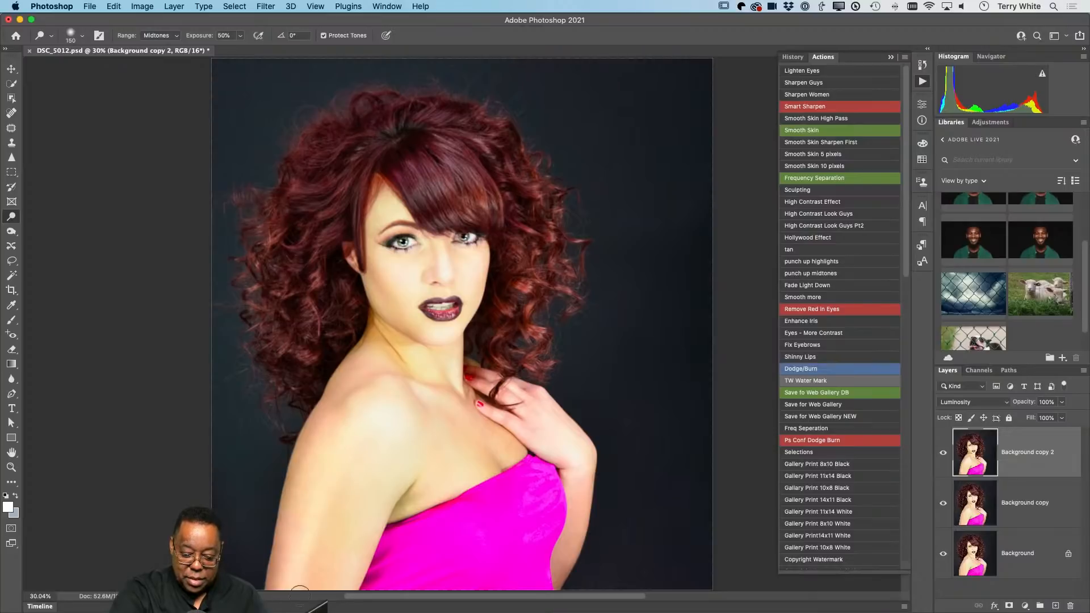
pyautogui.moveTo(352, 454); pyautogui.dragTo(318, 568)
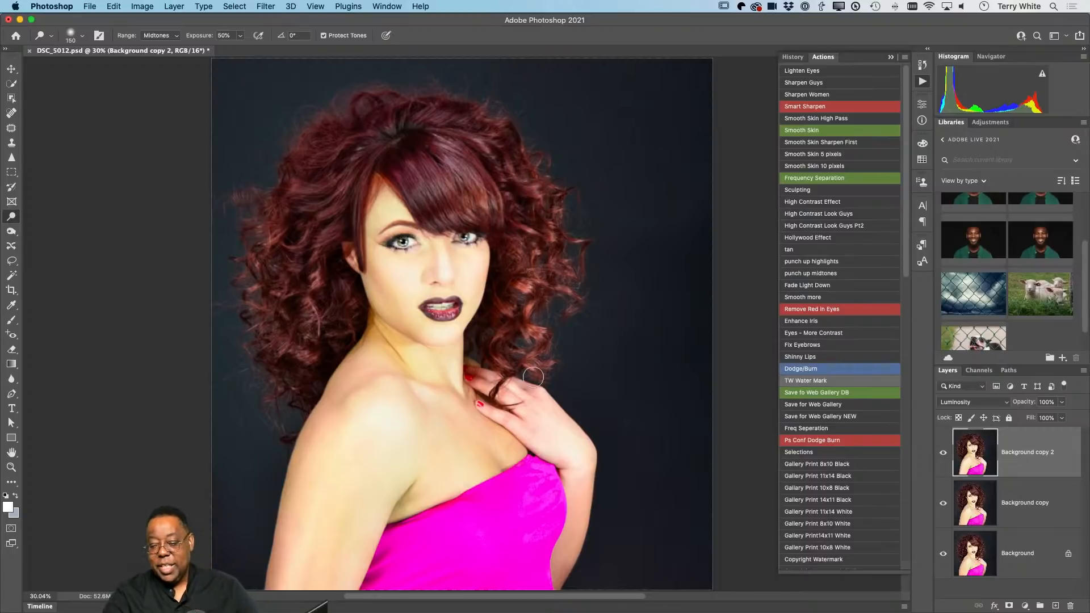
# - Compare the portrait with and without the dodge and burn layer, Background copy 2, leaving the layer visible
pyautogui.click(943, 453)
pyautogui.click(943, 453)
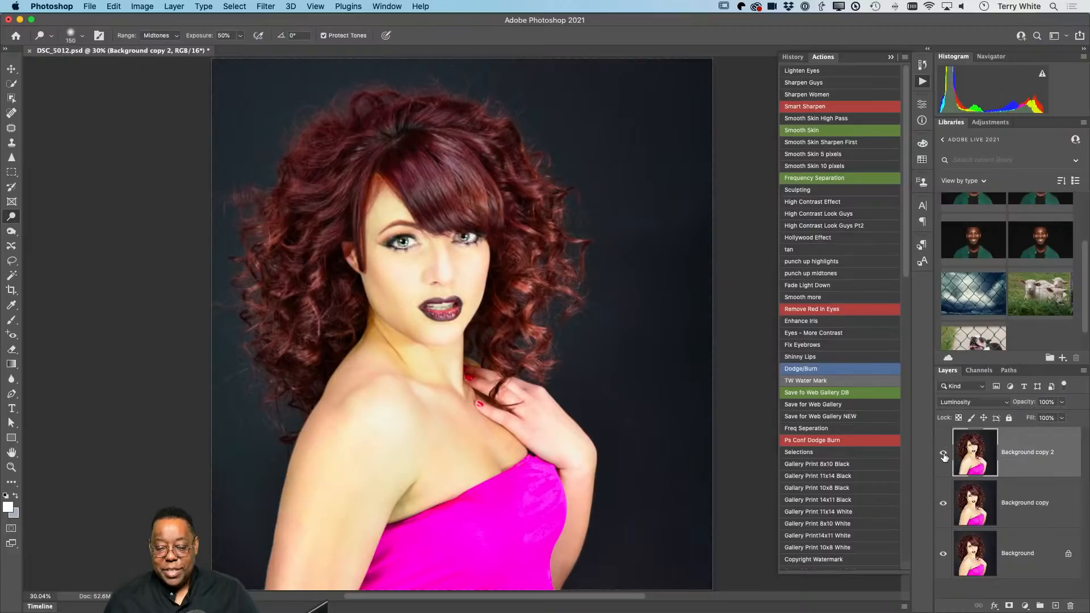
pyautogui.click(942, 453)
pyautogui.click(943, 453)
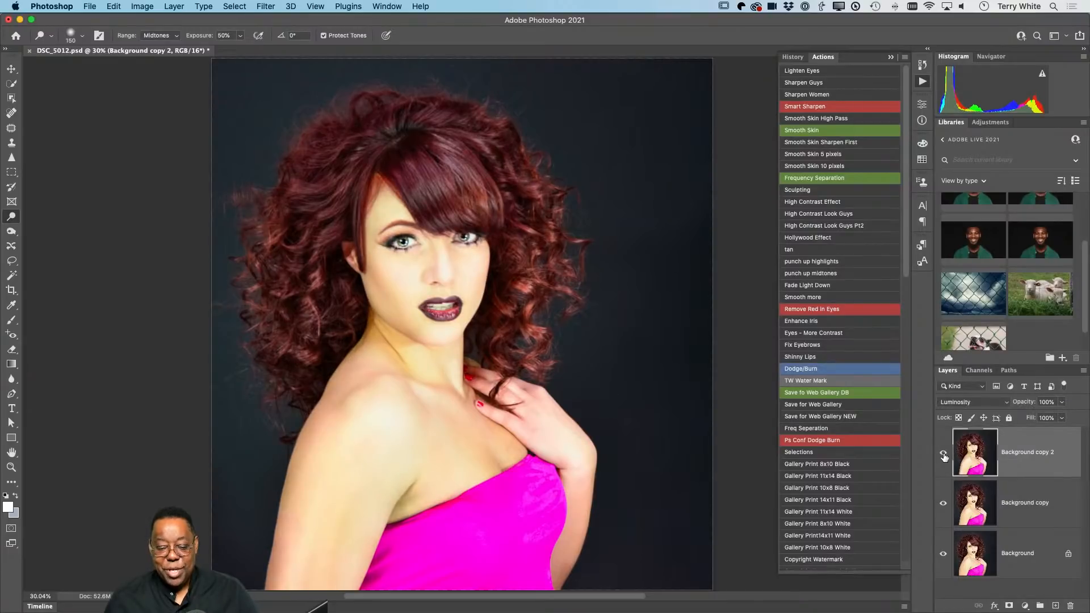
pyautogui.click(943, 453)
pyautogui.click(943, 453)
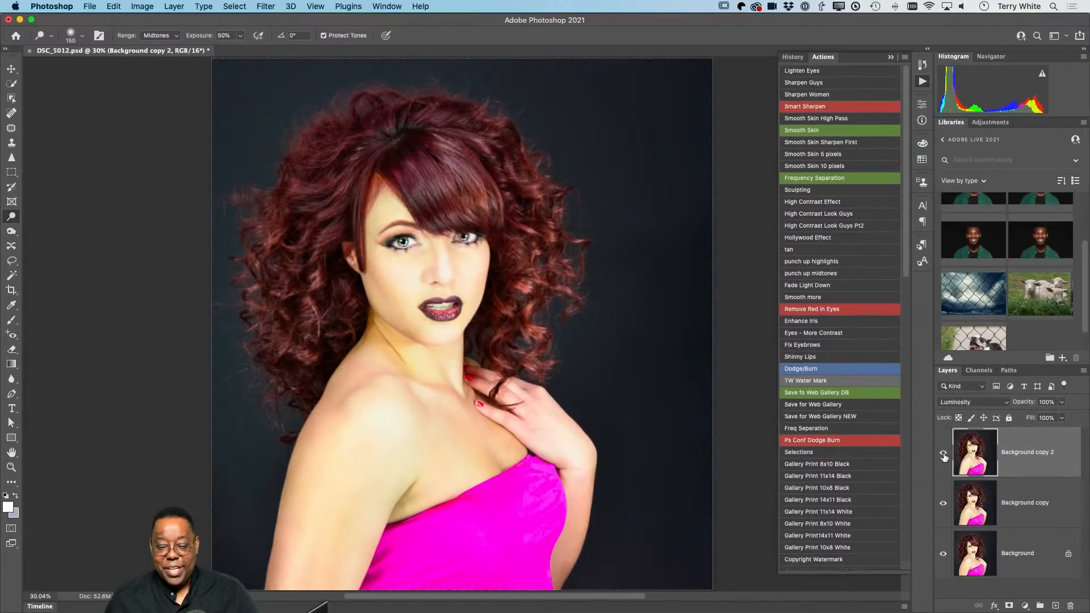
pyautogui.click(943, 453)
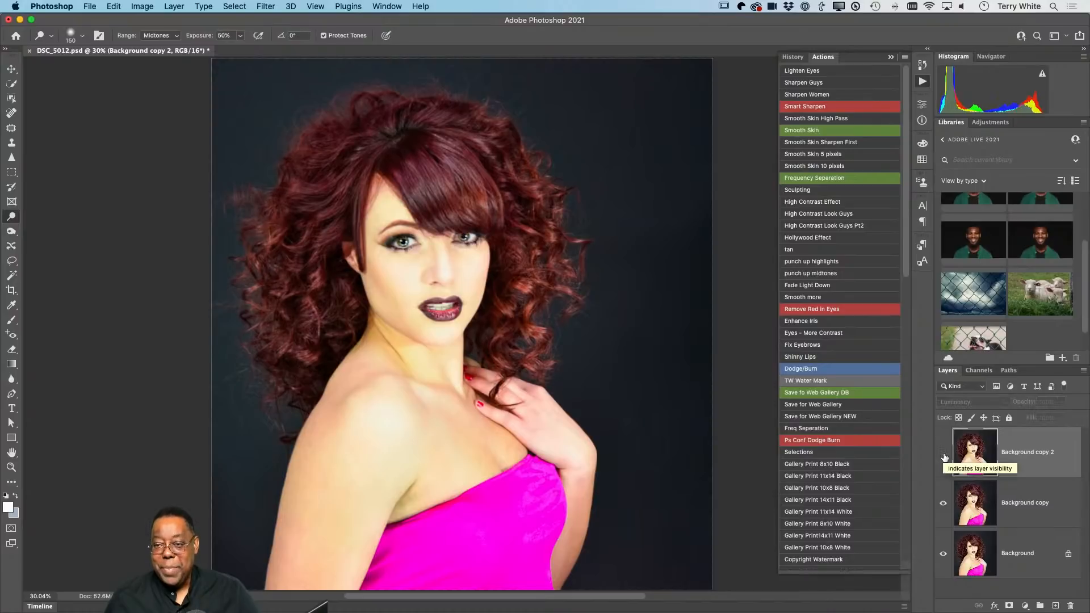
pyautogui.click(942, 453)
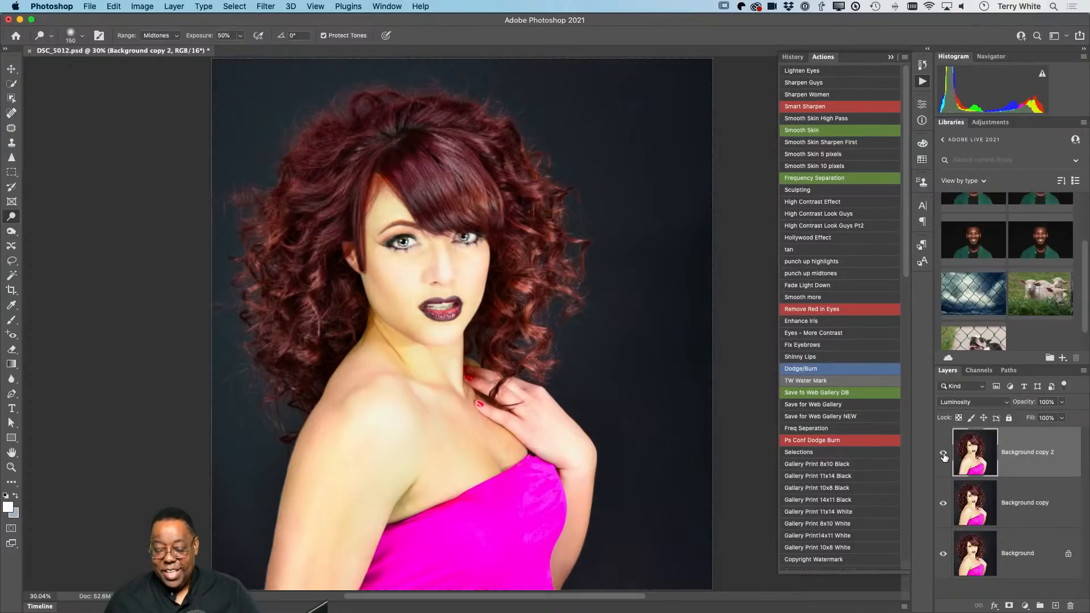
pyautogui.click(942, 454)
pyautogui.click(943, 455)
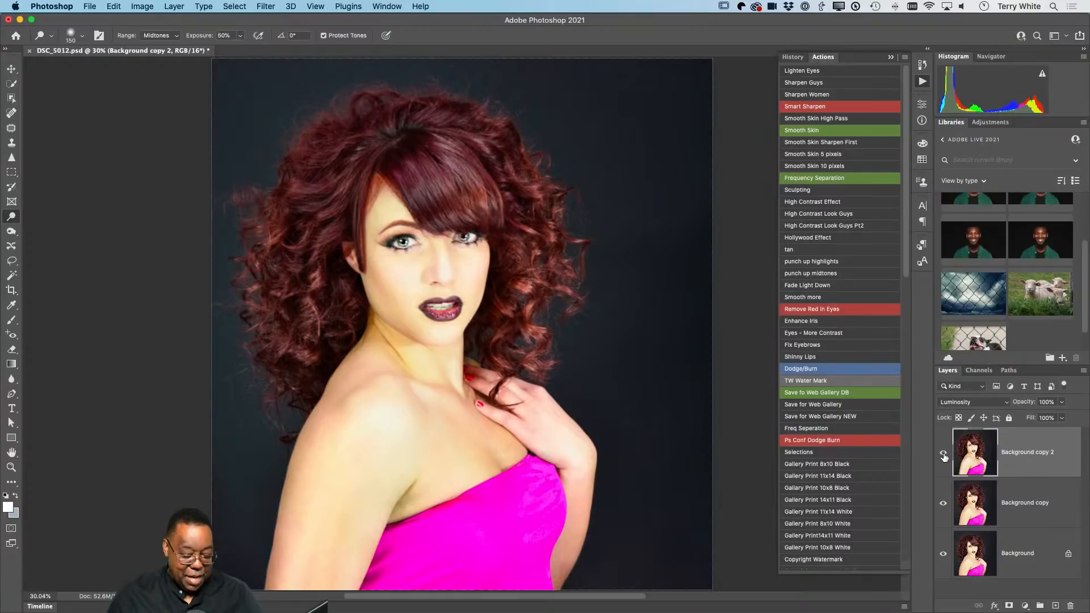
# - Save the retouched portrait, close the document and switch to Lightroom Classic
pyautogui.press('super+s')
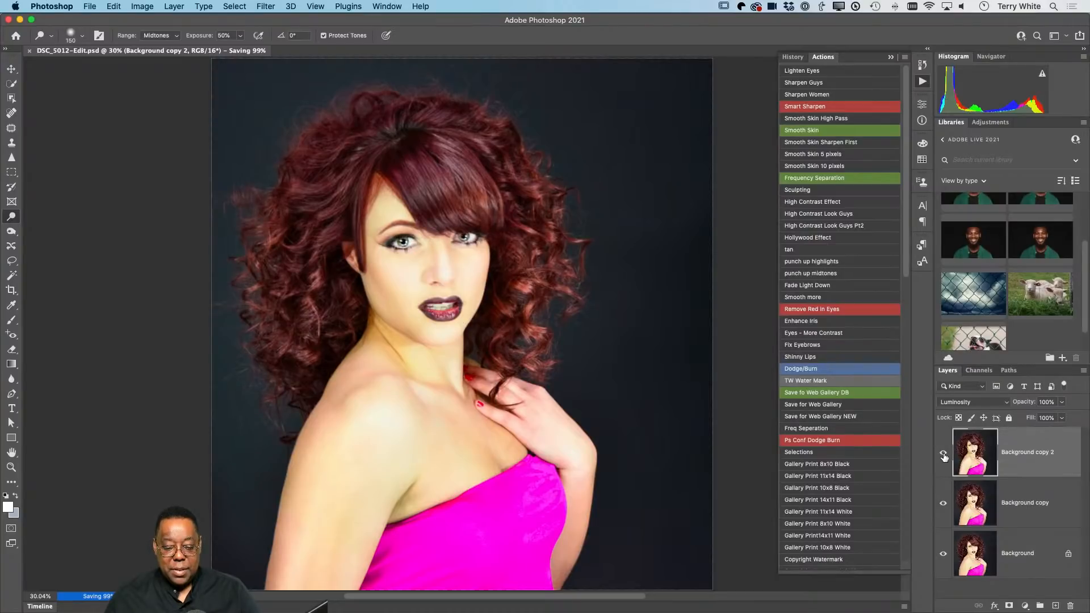
pyautogui.press('super+w')
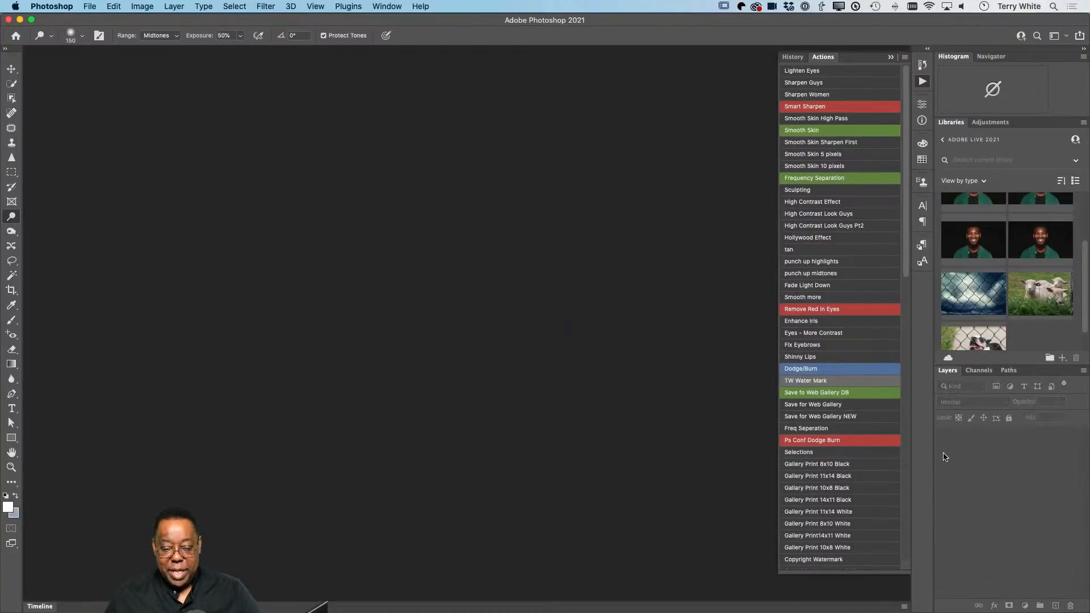
pyautogui.press('super+Tab')
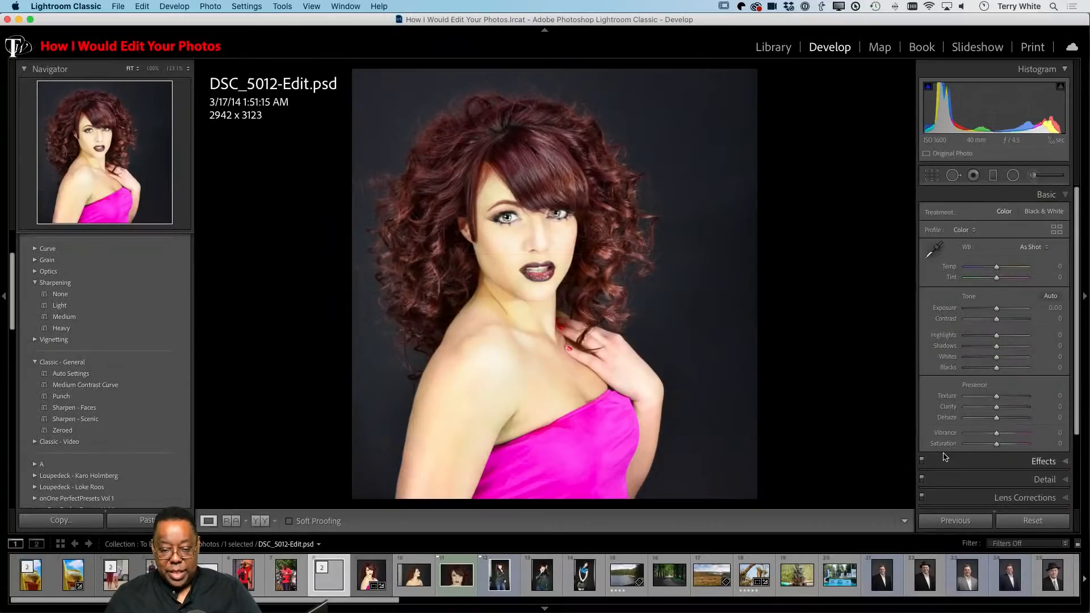
# - View the retouched portrait full screen and compare it repeatedly with the unretouched original
pyautogui.press('f')
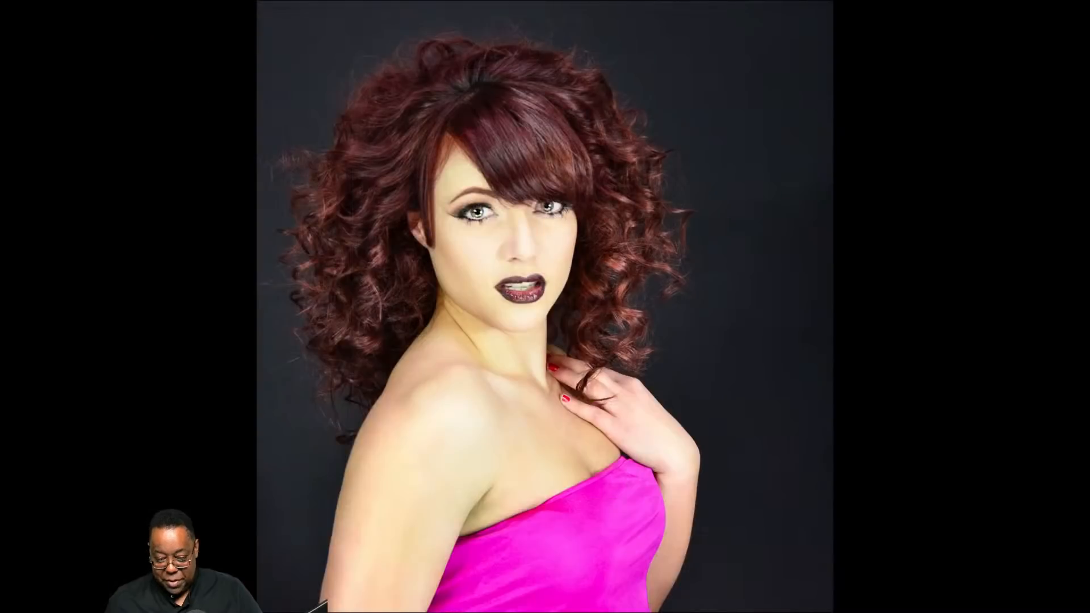
pyautogui.press('Right')
pyautogui.press('Left')
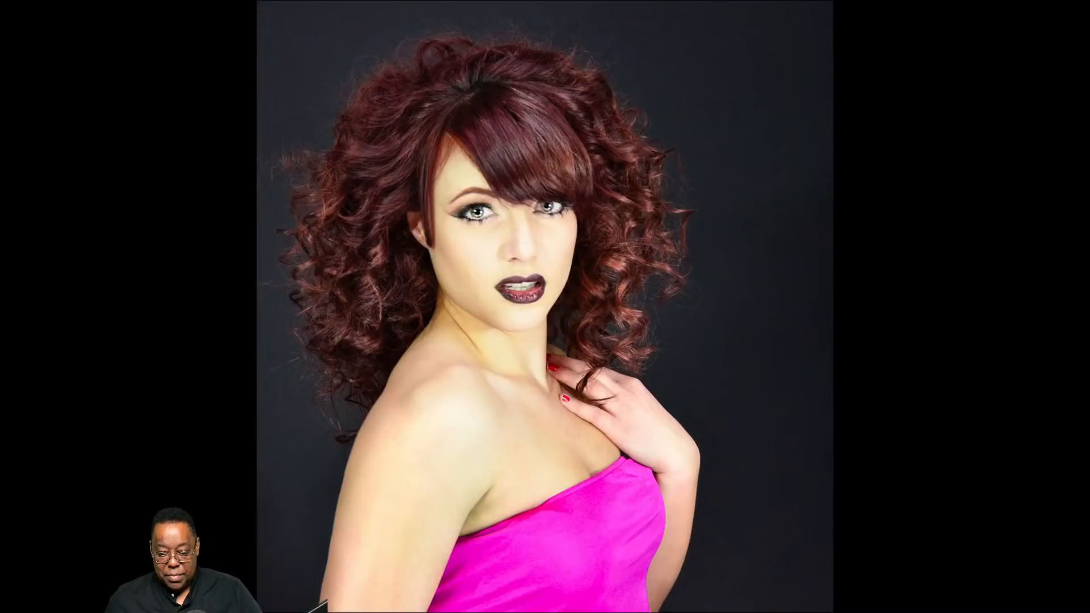
pyautogui.press('Right')
pyautogui.press('Right')
pyautogui.press('Left')
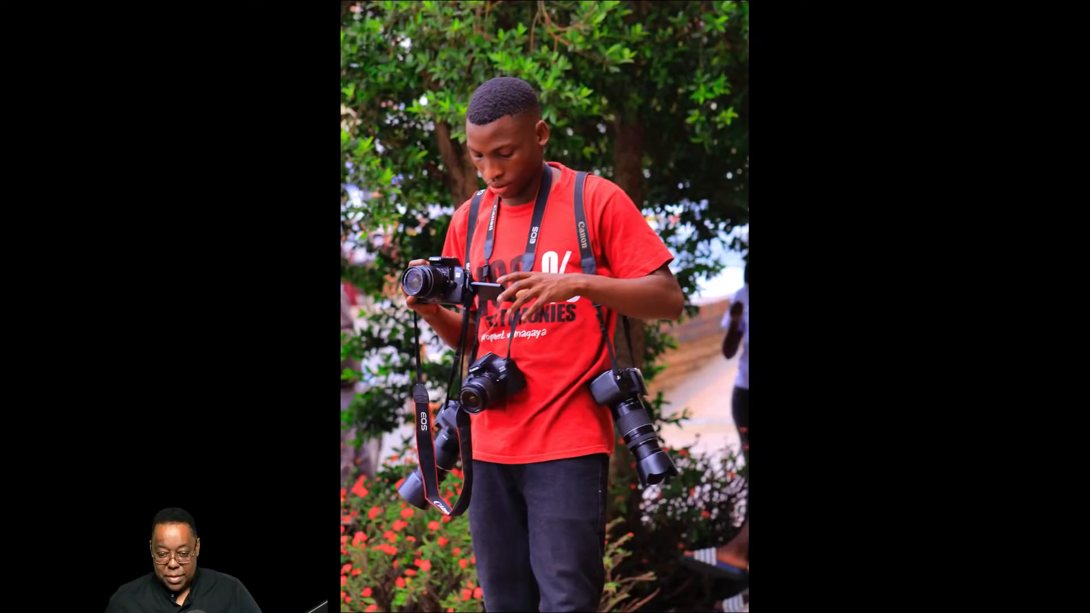
pyautogui.press('Left')
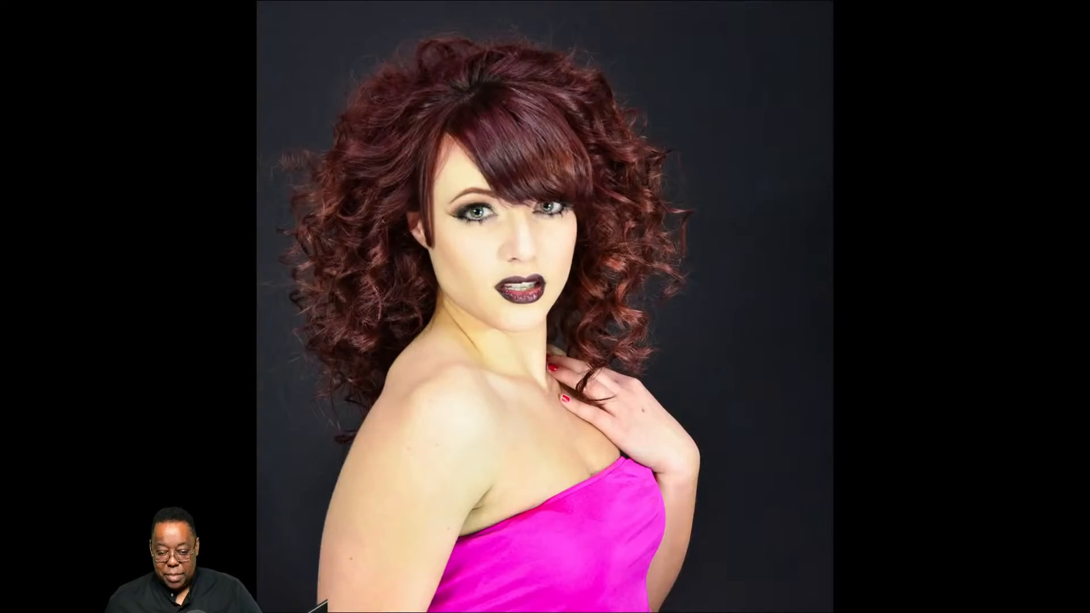
pyautogui.press('Left')
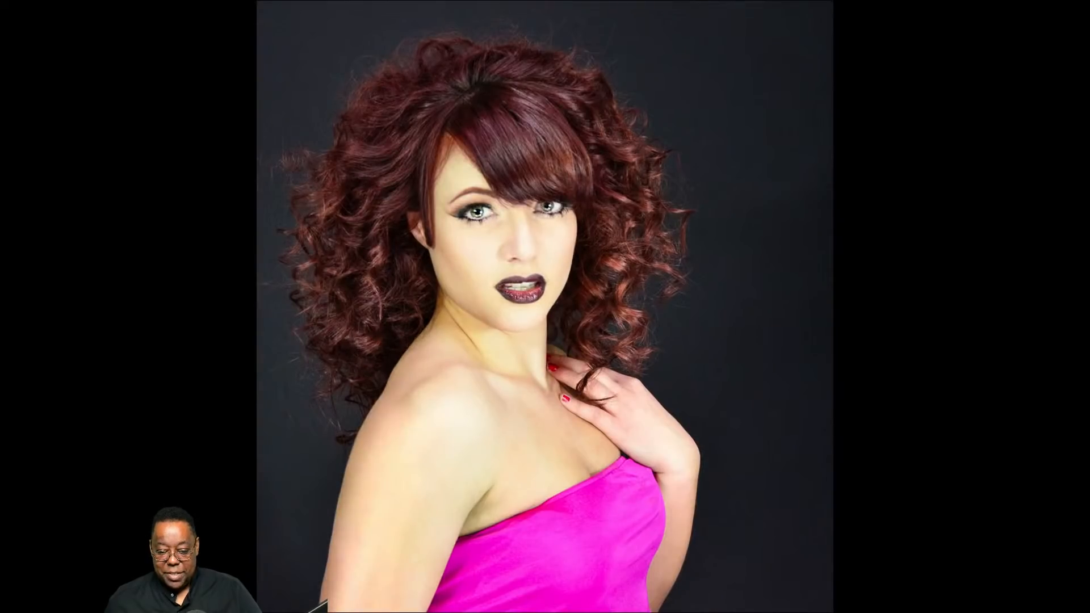
pyautogui.press('Right')
pyautogui.press('Left')
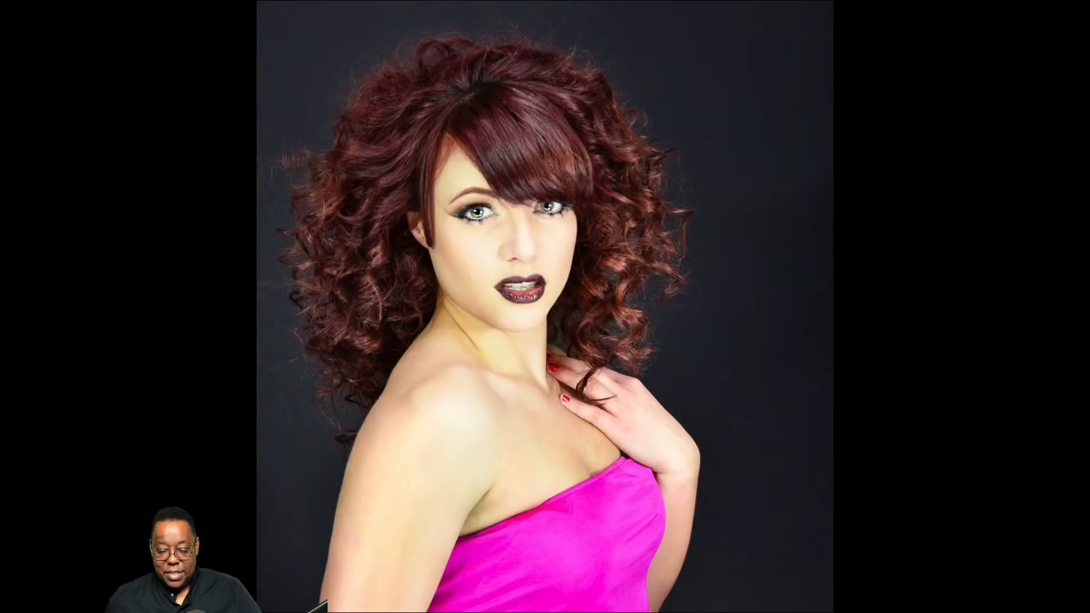
pyautogui.press('Left')
pyautogui.press('Right')
pyautogui.press('Right')
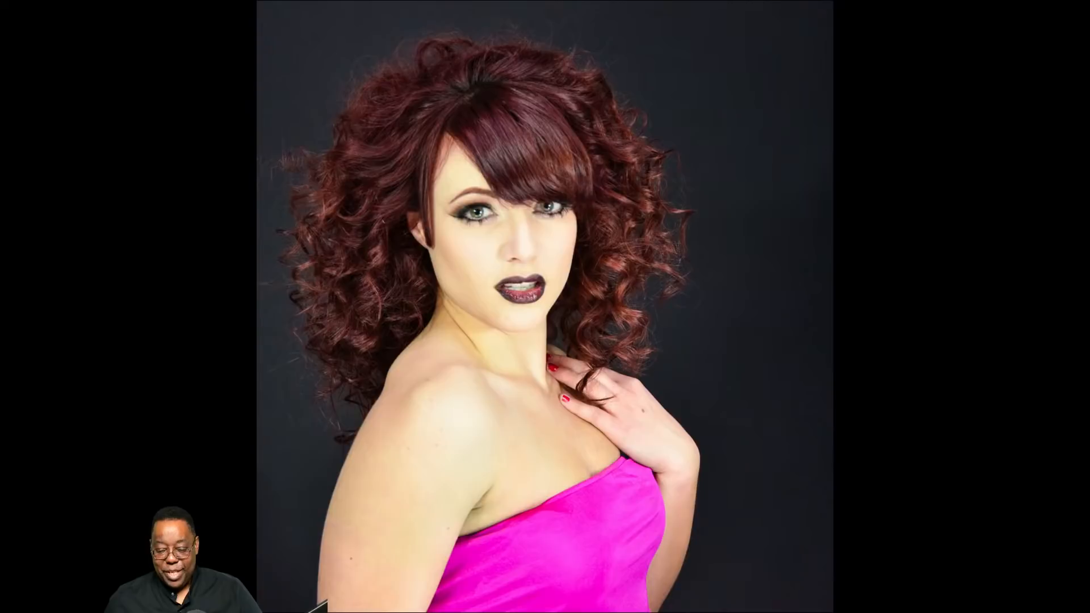
pyautogui.press('Left')
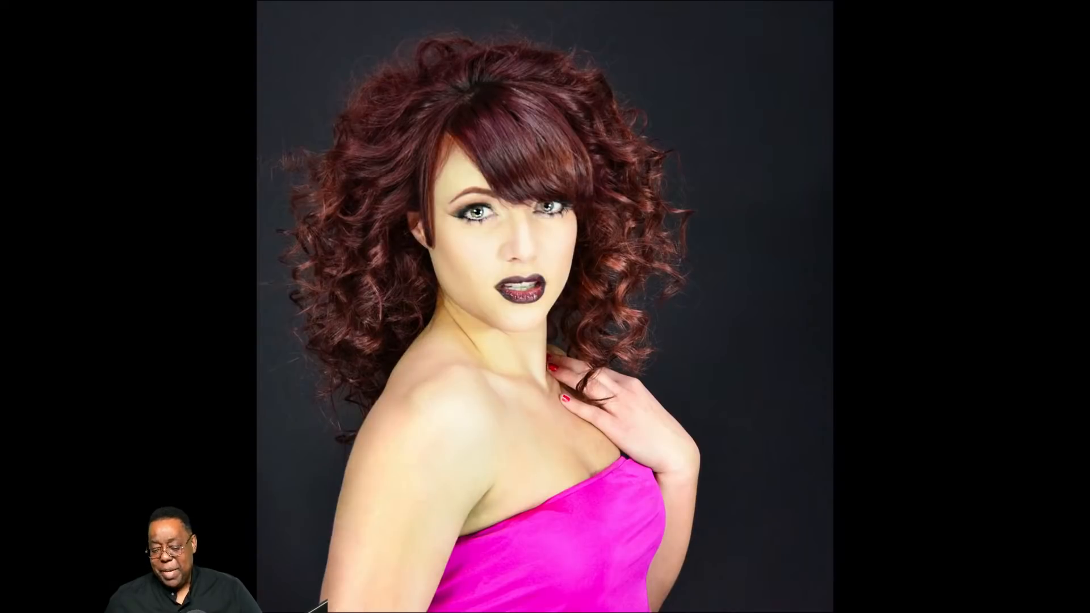
pyautogui.press('Right')
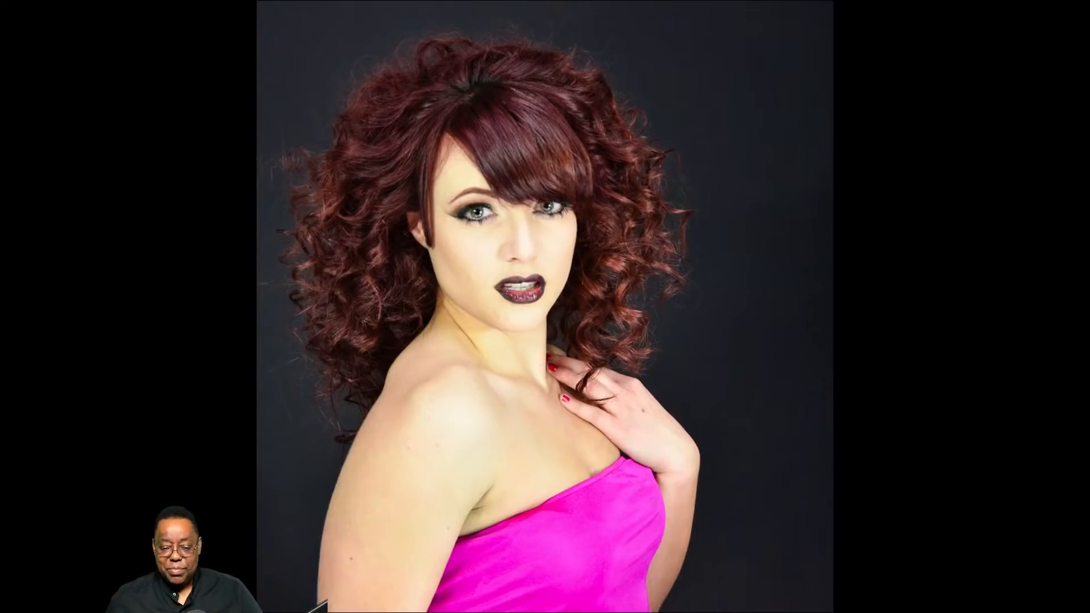
pyautogui.press('Left')
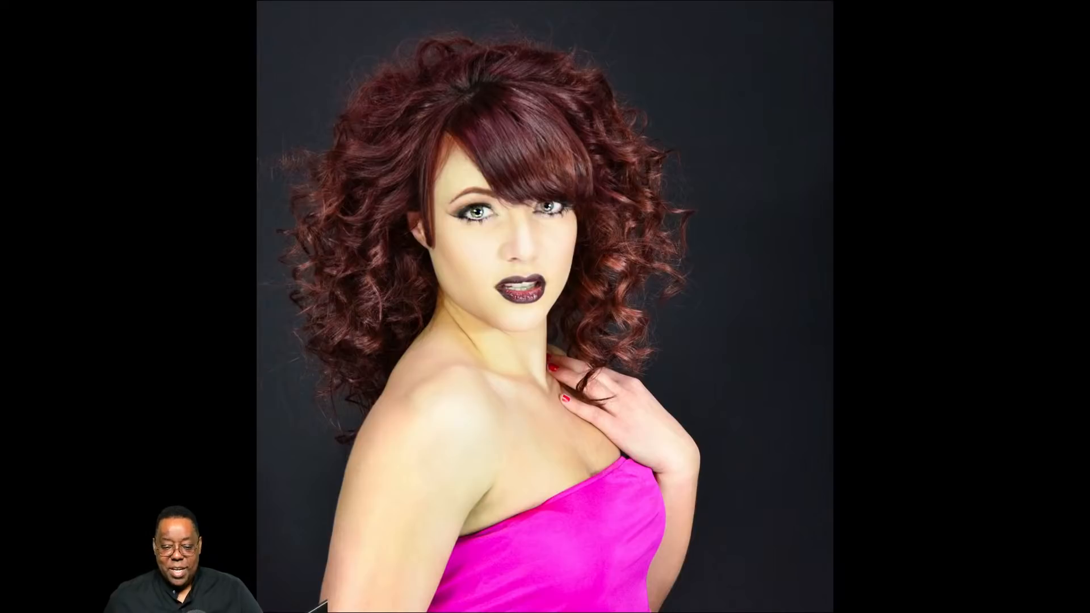